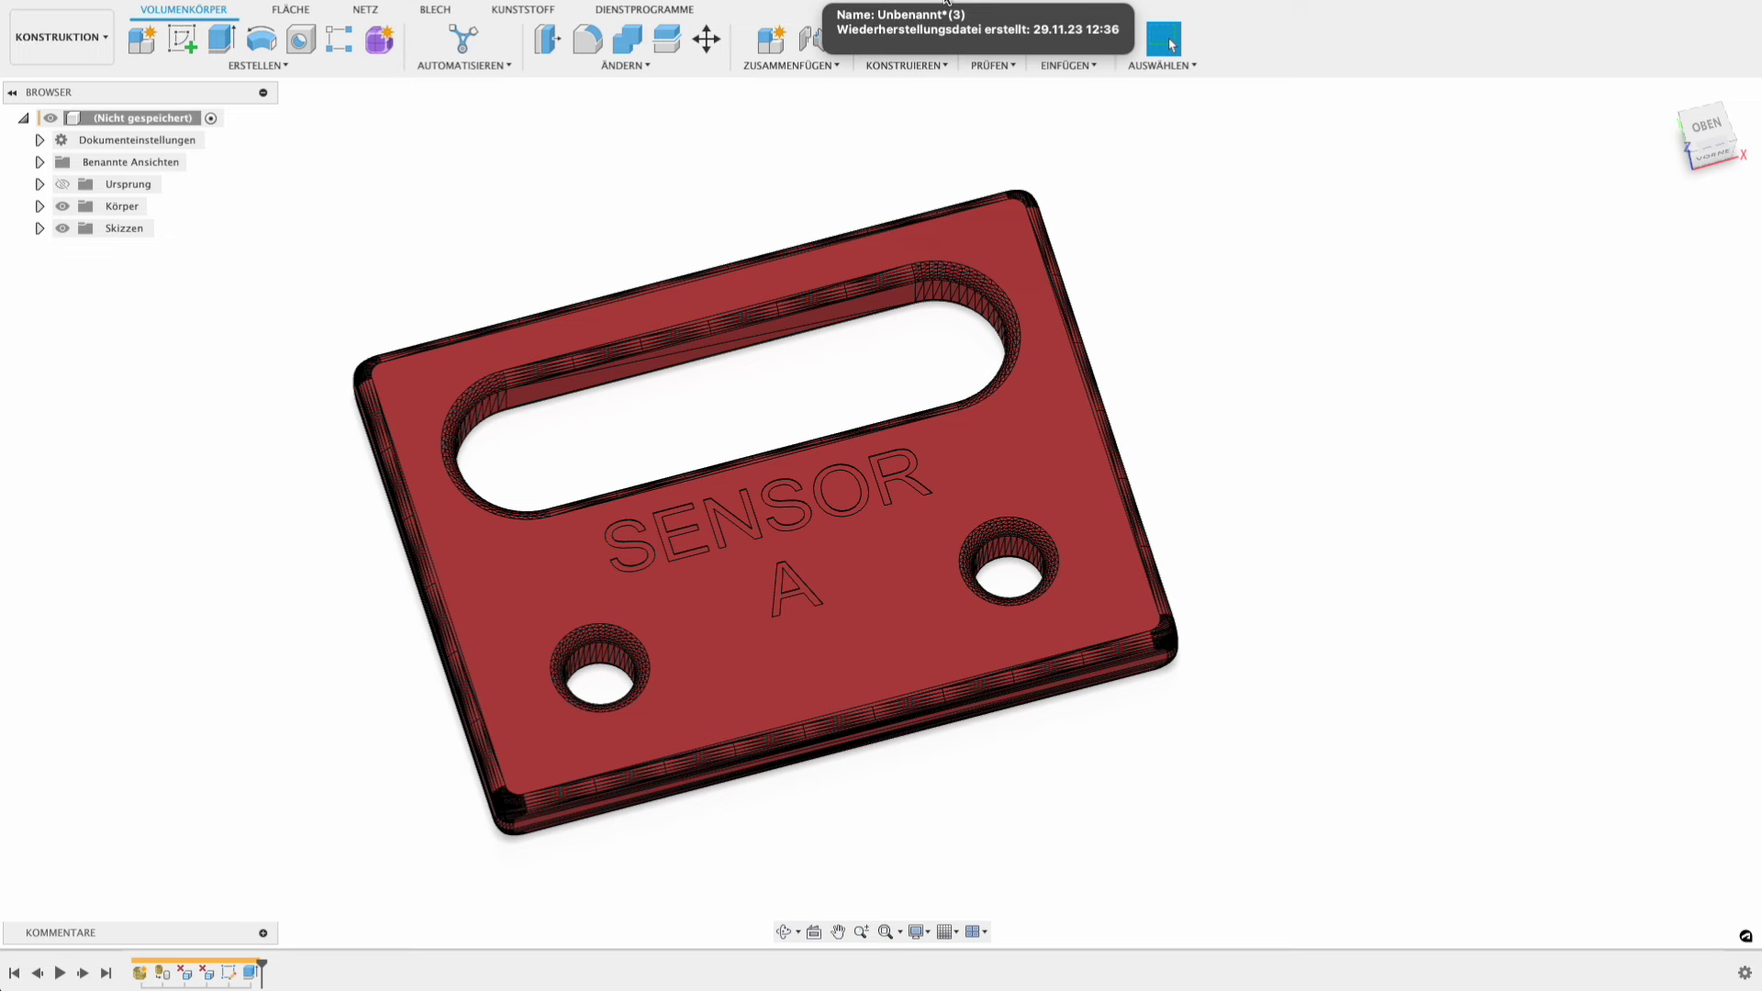
Orbit the engraved plate and red plate examples, then clear the hollow gear selection.
mouse_move(1270, 444)
middle_mouse_down("shift")
mouse_move(1349, 437)
mouse_move(1296, 440)
middle_mouse_up("shift")
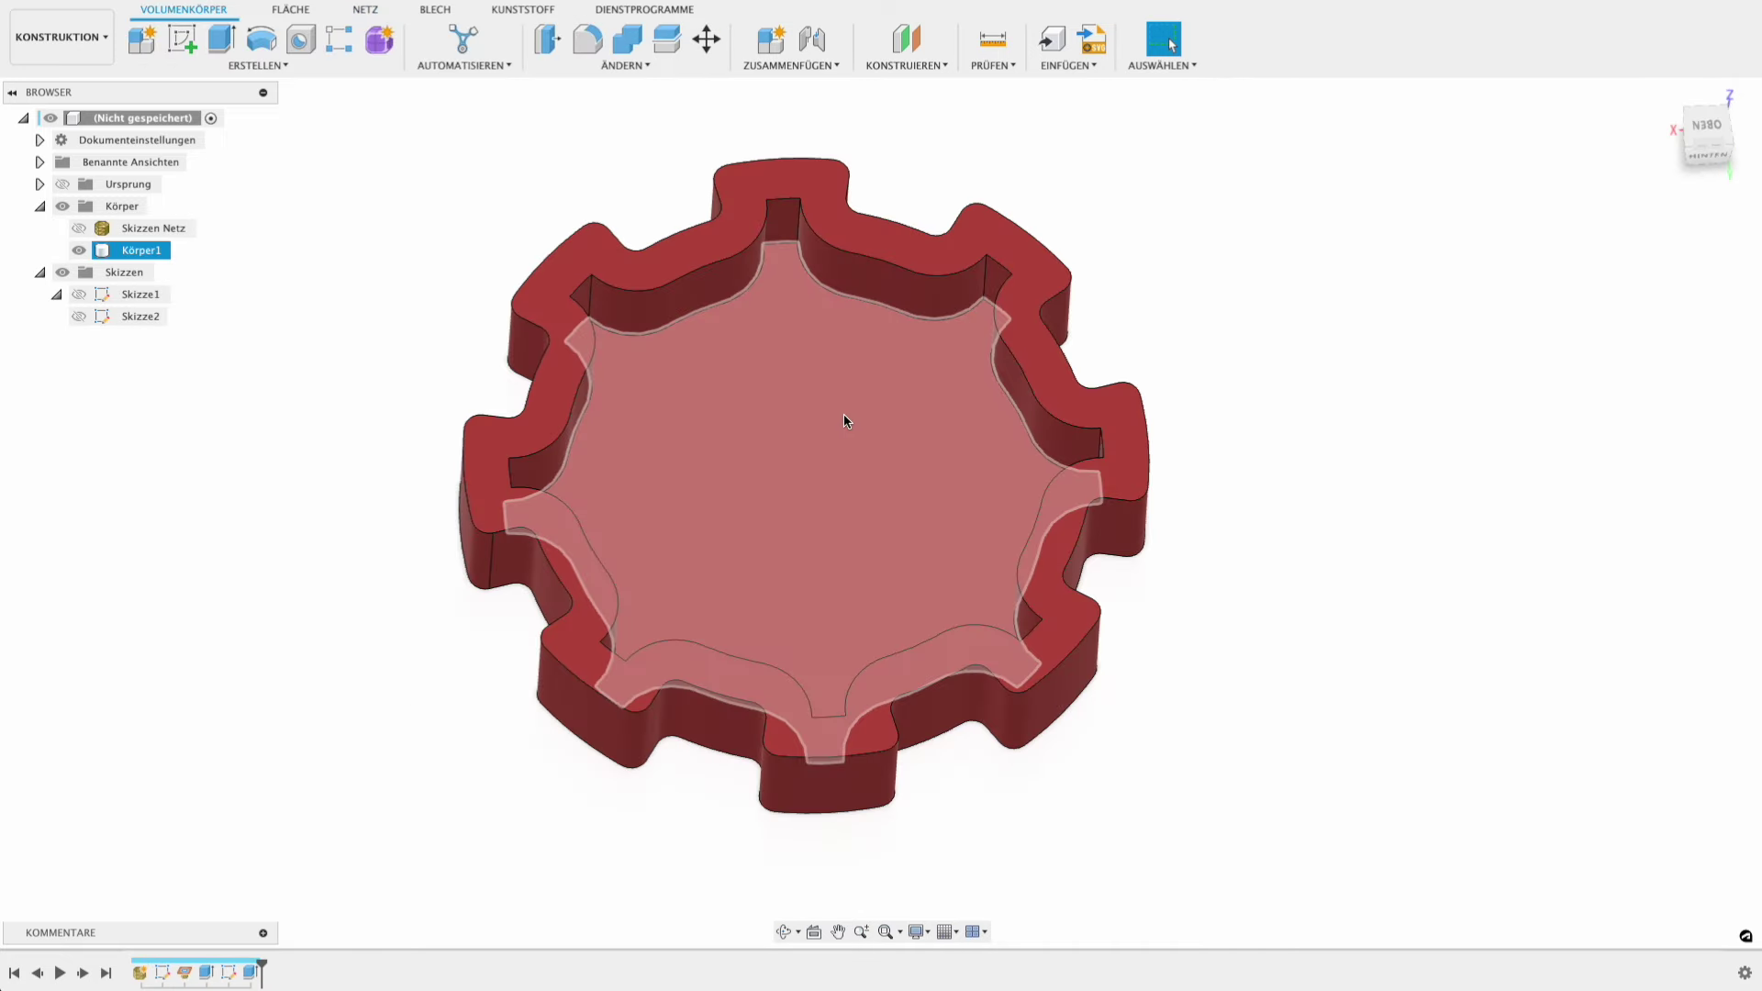
mouse_move(846, 421)
middle_mouse_down("shift")
mouse_move(790, 420)
mouse_move(863, 376)
mouse_move(976, 410)
mouse_move(752, 474)
middle_mouse_up("shift")
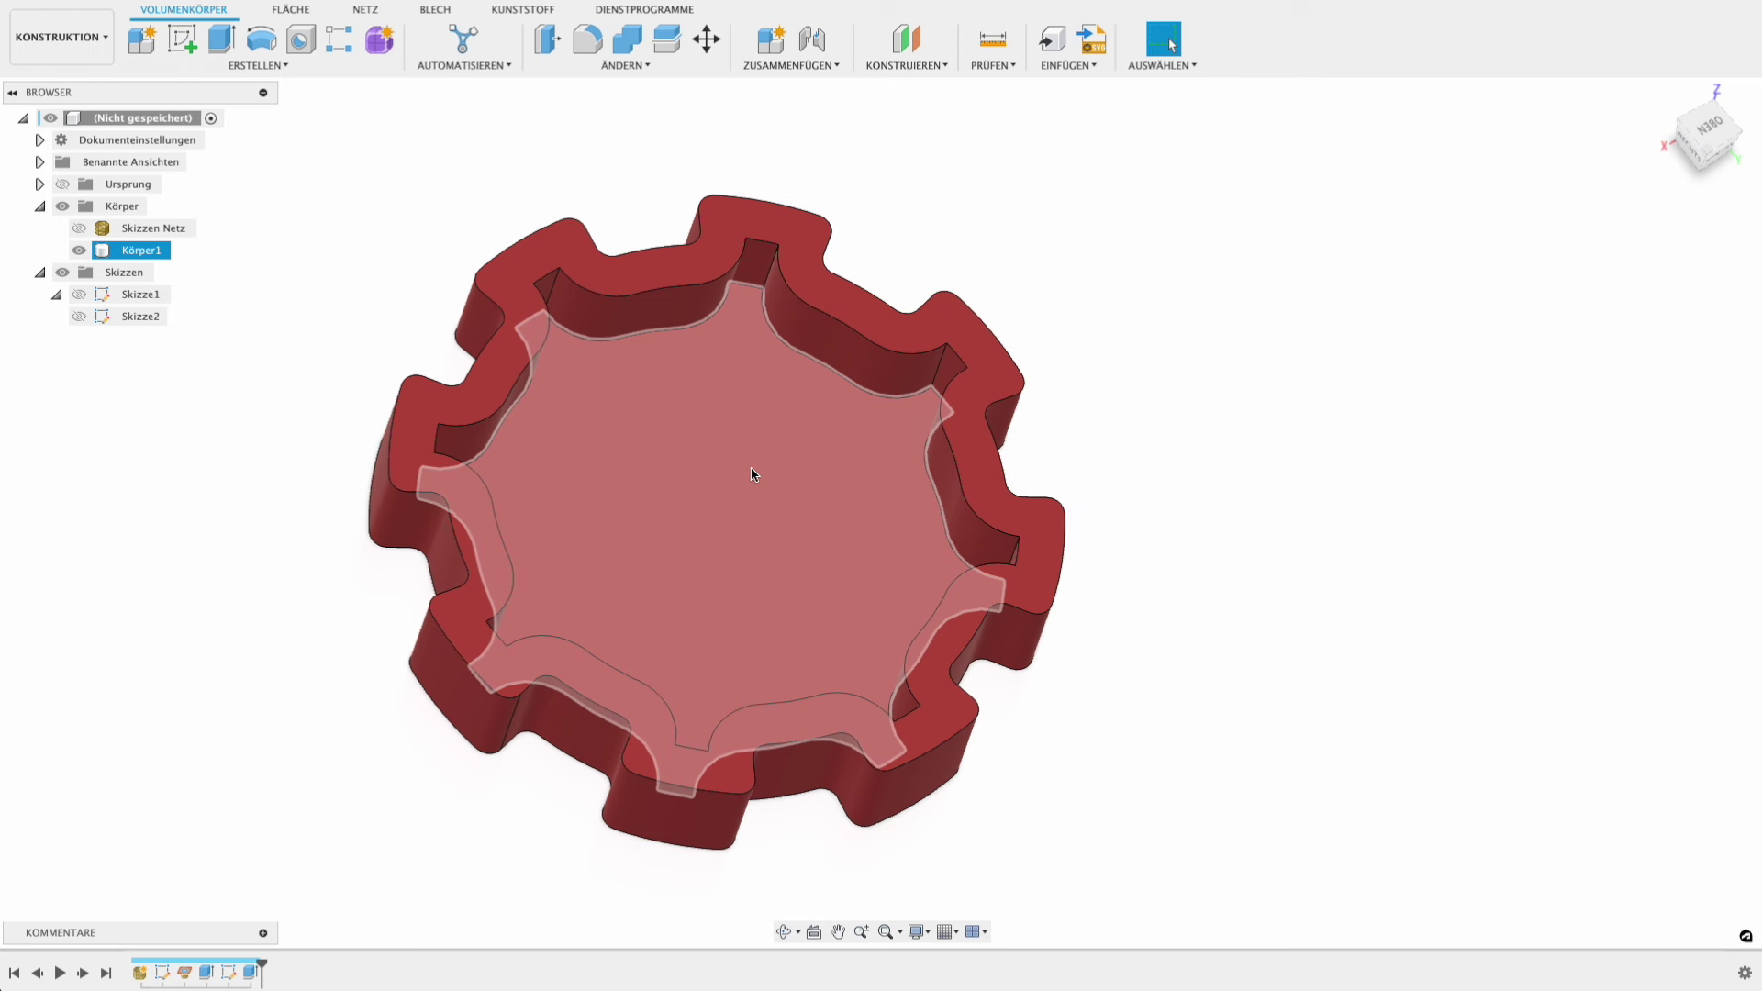
left_click(1153, 308)
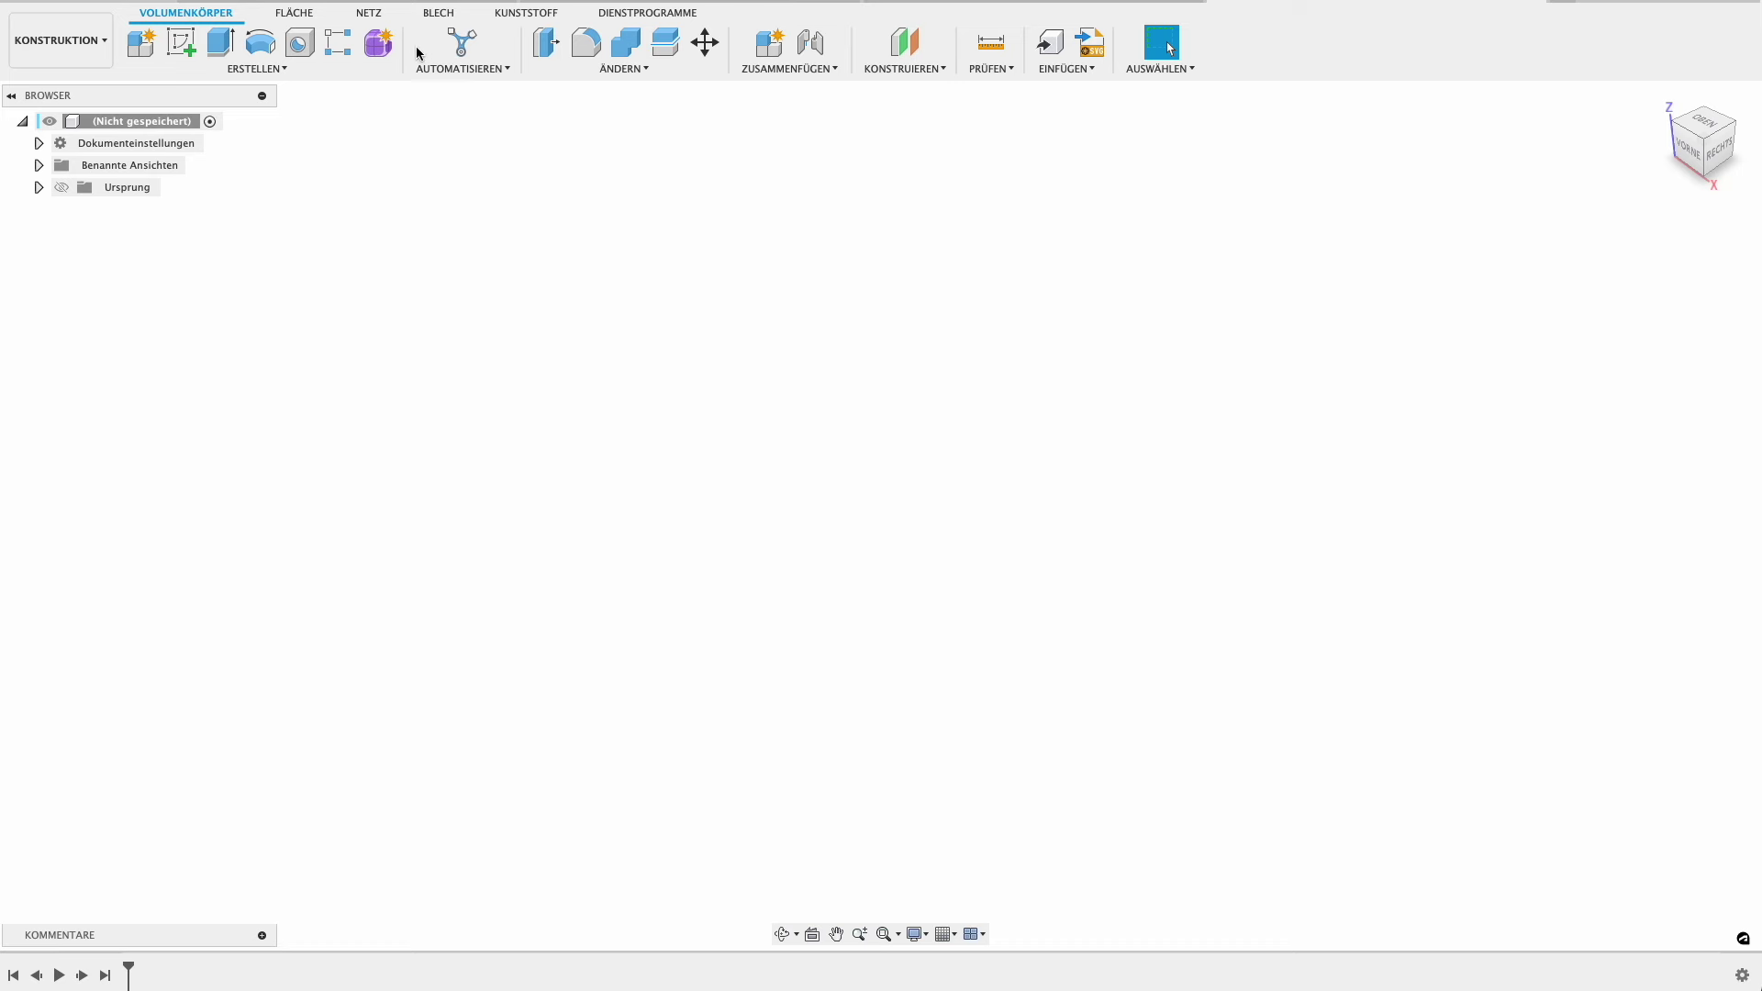
Insert the gear mesh file via Netz einfügen and orbit to inspect it.
left_click(379, 17)
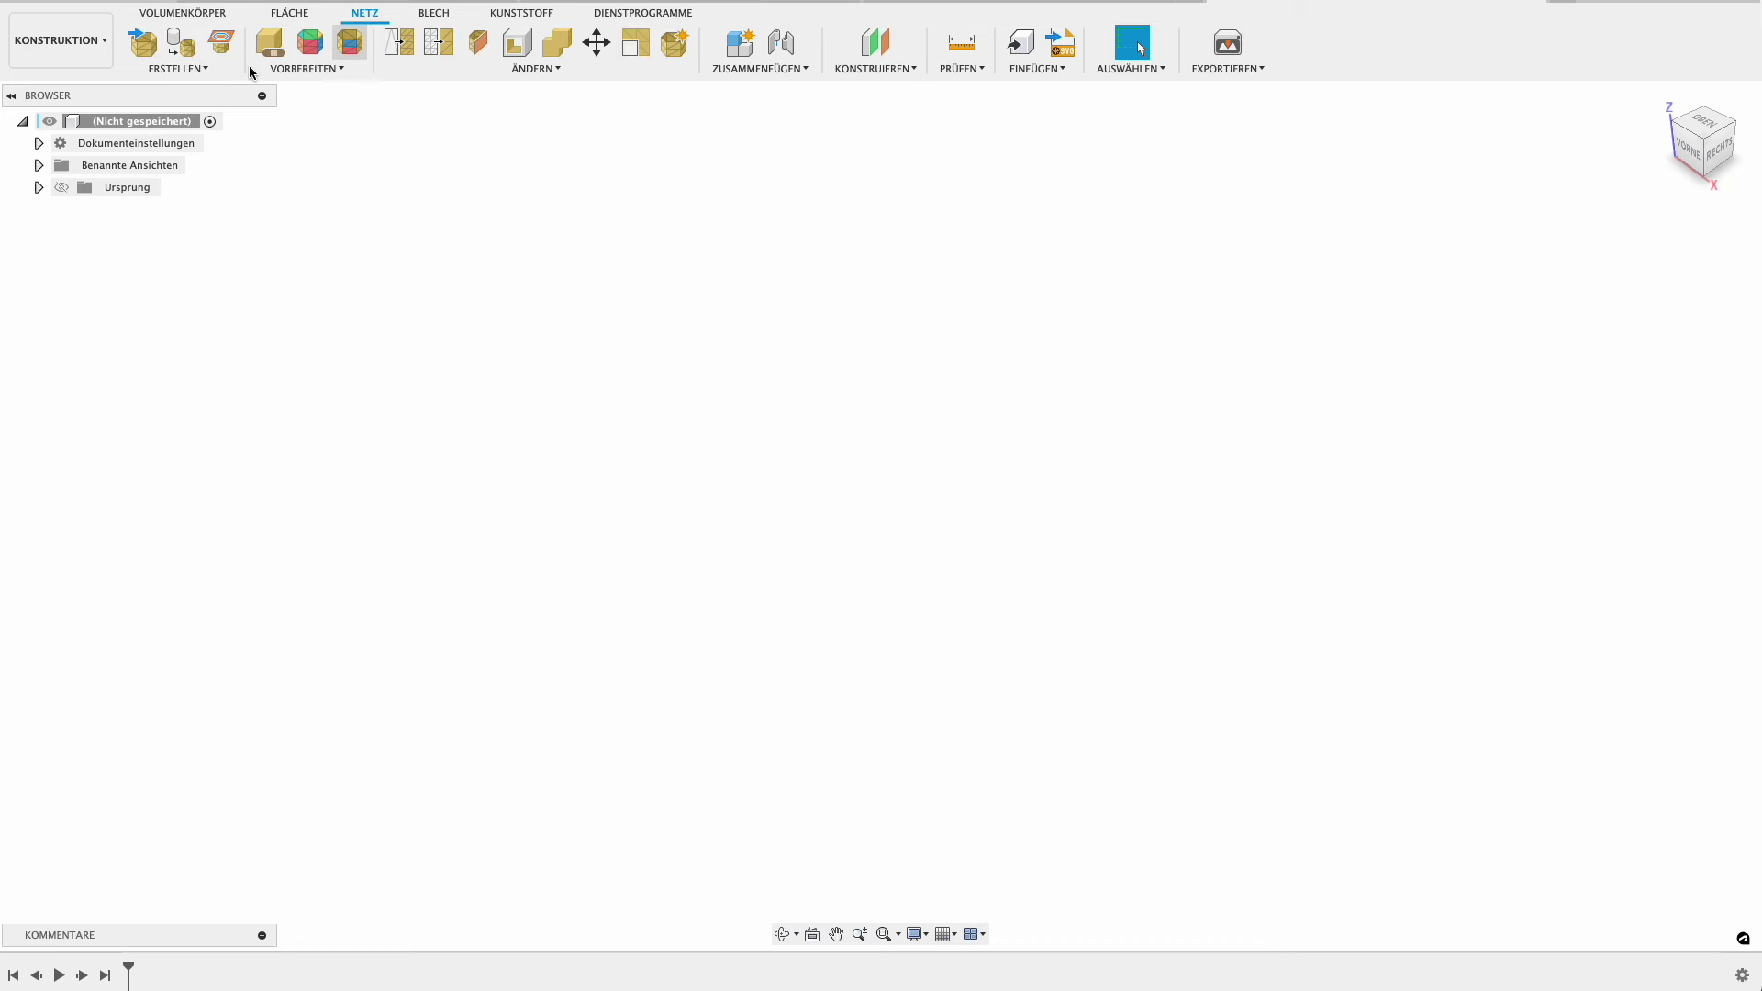
left_click(139, 49)
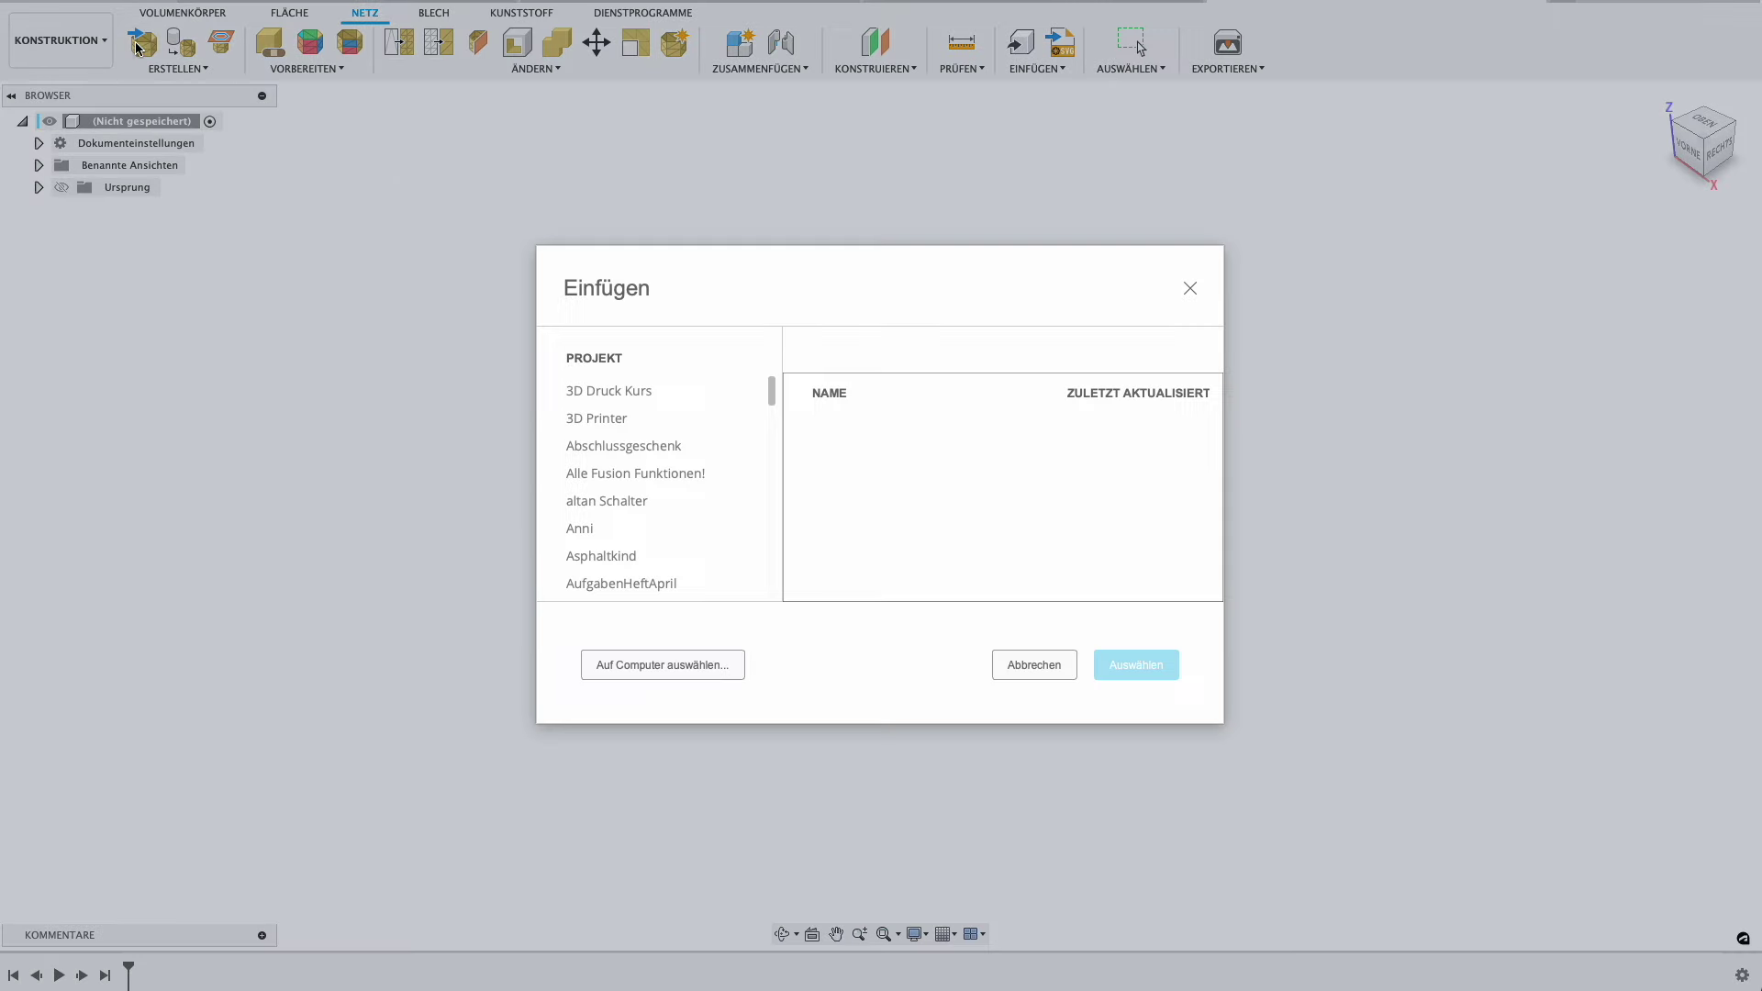
left_click(619, 668)
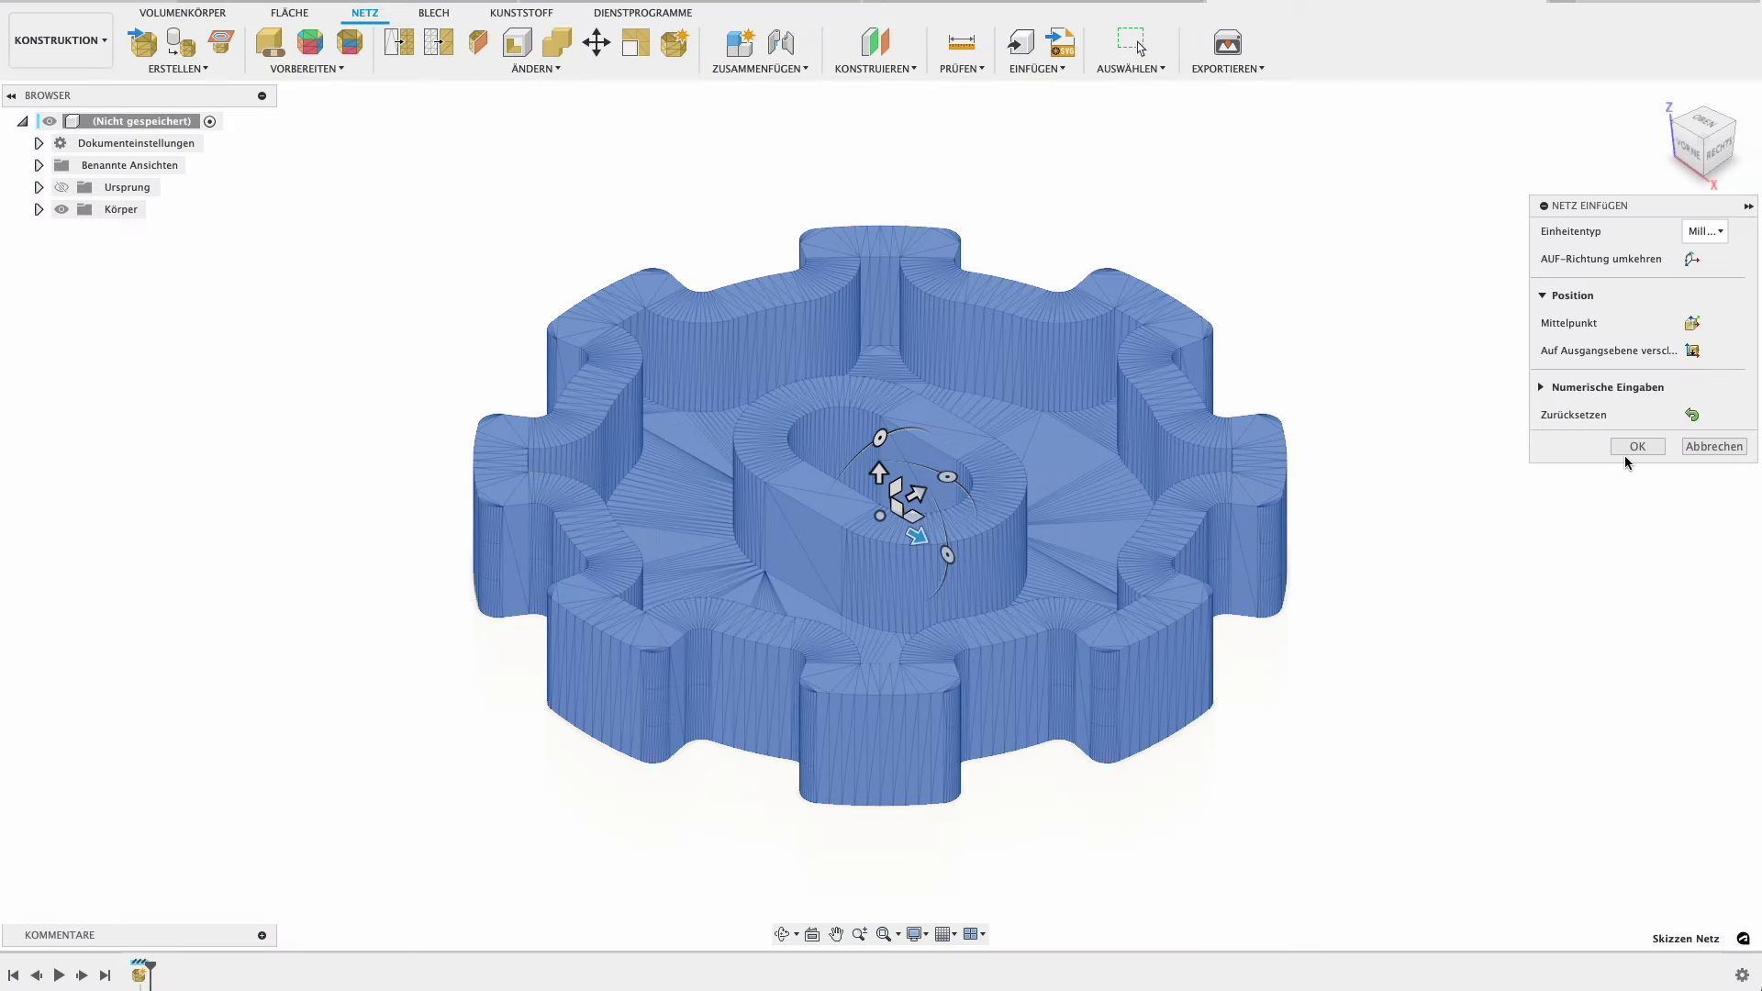
left_click(1638, 446)
mouse_move(1259, 575)
middle_mouse_down("shift")
mouse_move(813, 649)
mouse_move(1004, 678)
mouse_move(1146, 618)
mouse_move(1142, 561)
middle_mouse_up("shift")
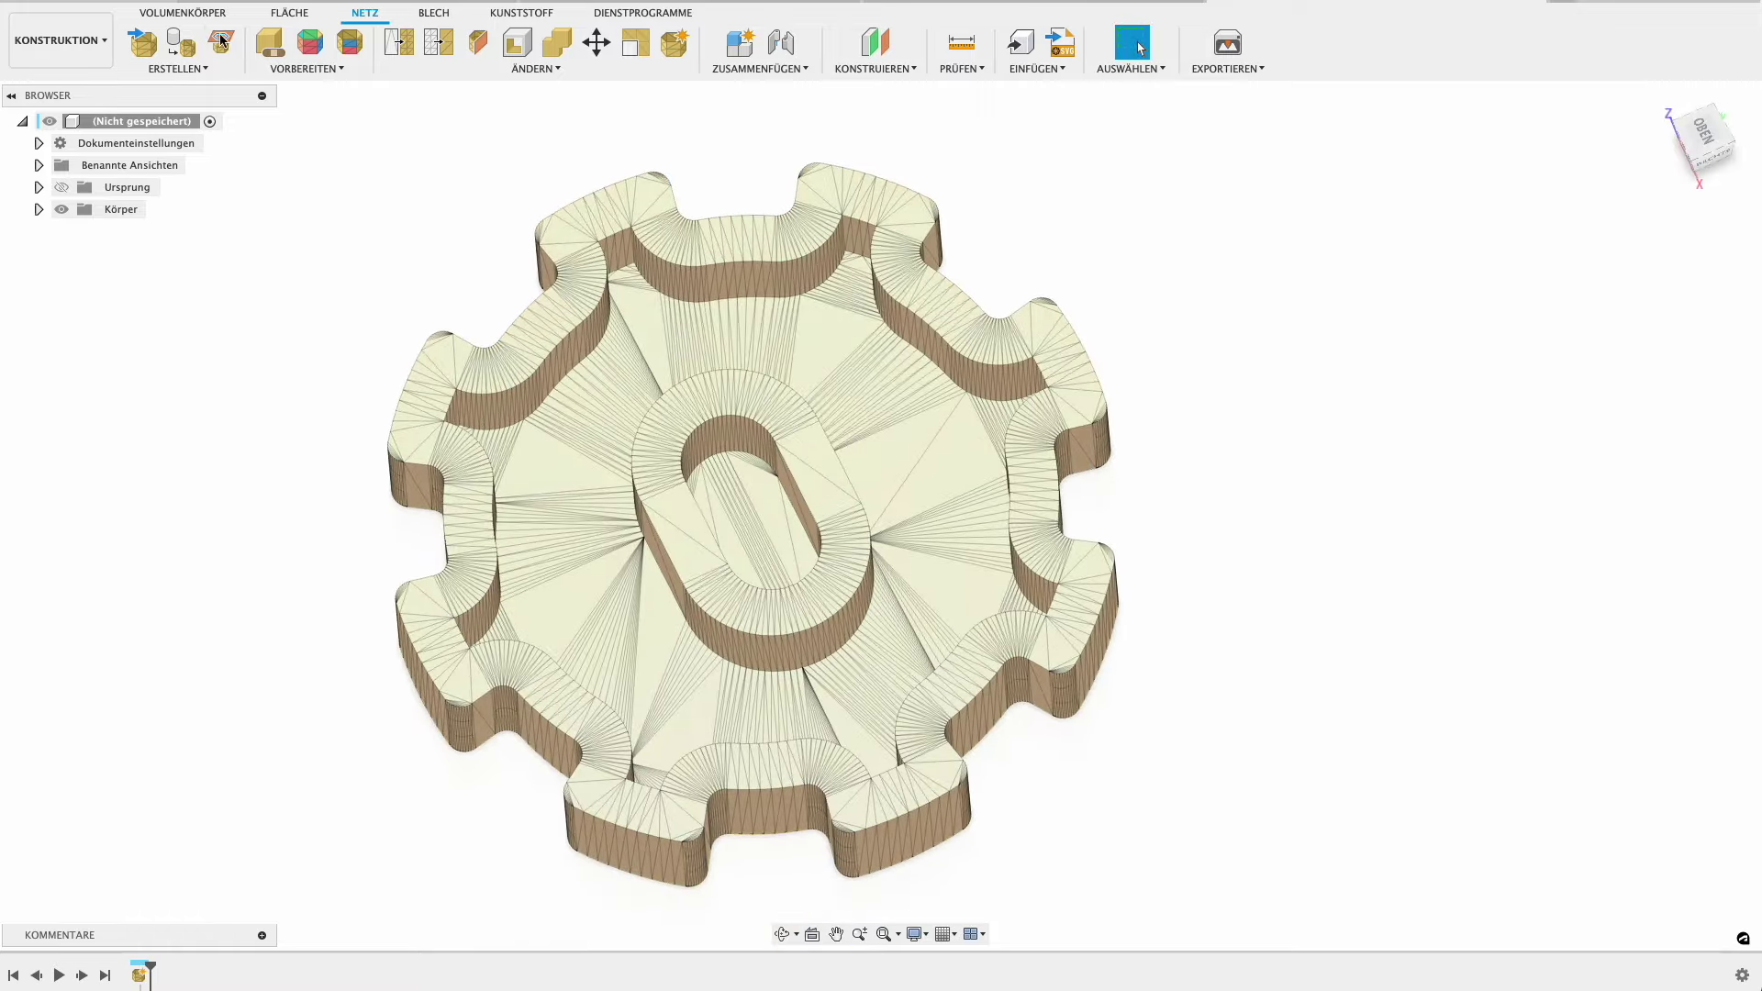
mouse_move(441, 453)
middle_mouse_down("shift")
mouse_move(446, 381)
mouse_move(385, 425)
mouse_move(588, 540)
middle_mouse_up("shift")
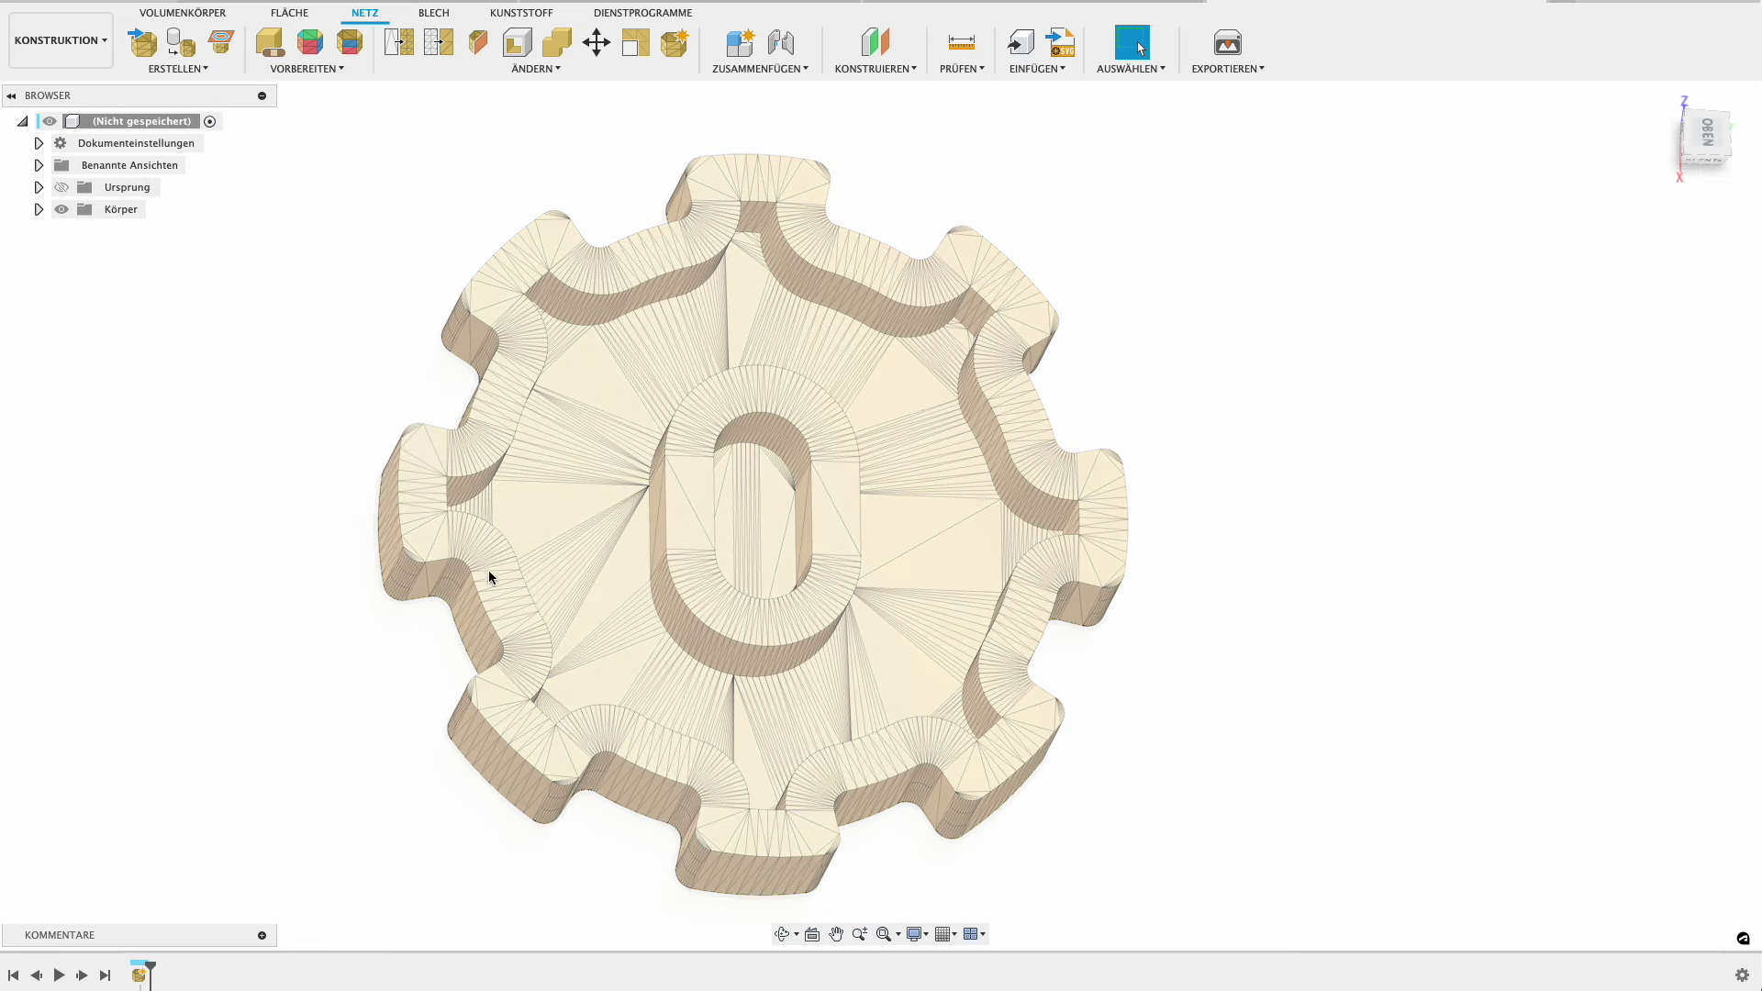
Create a mesh section sketch through the gear, using its underside as plane offset 1 mm.
left_click(226, 52)
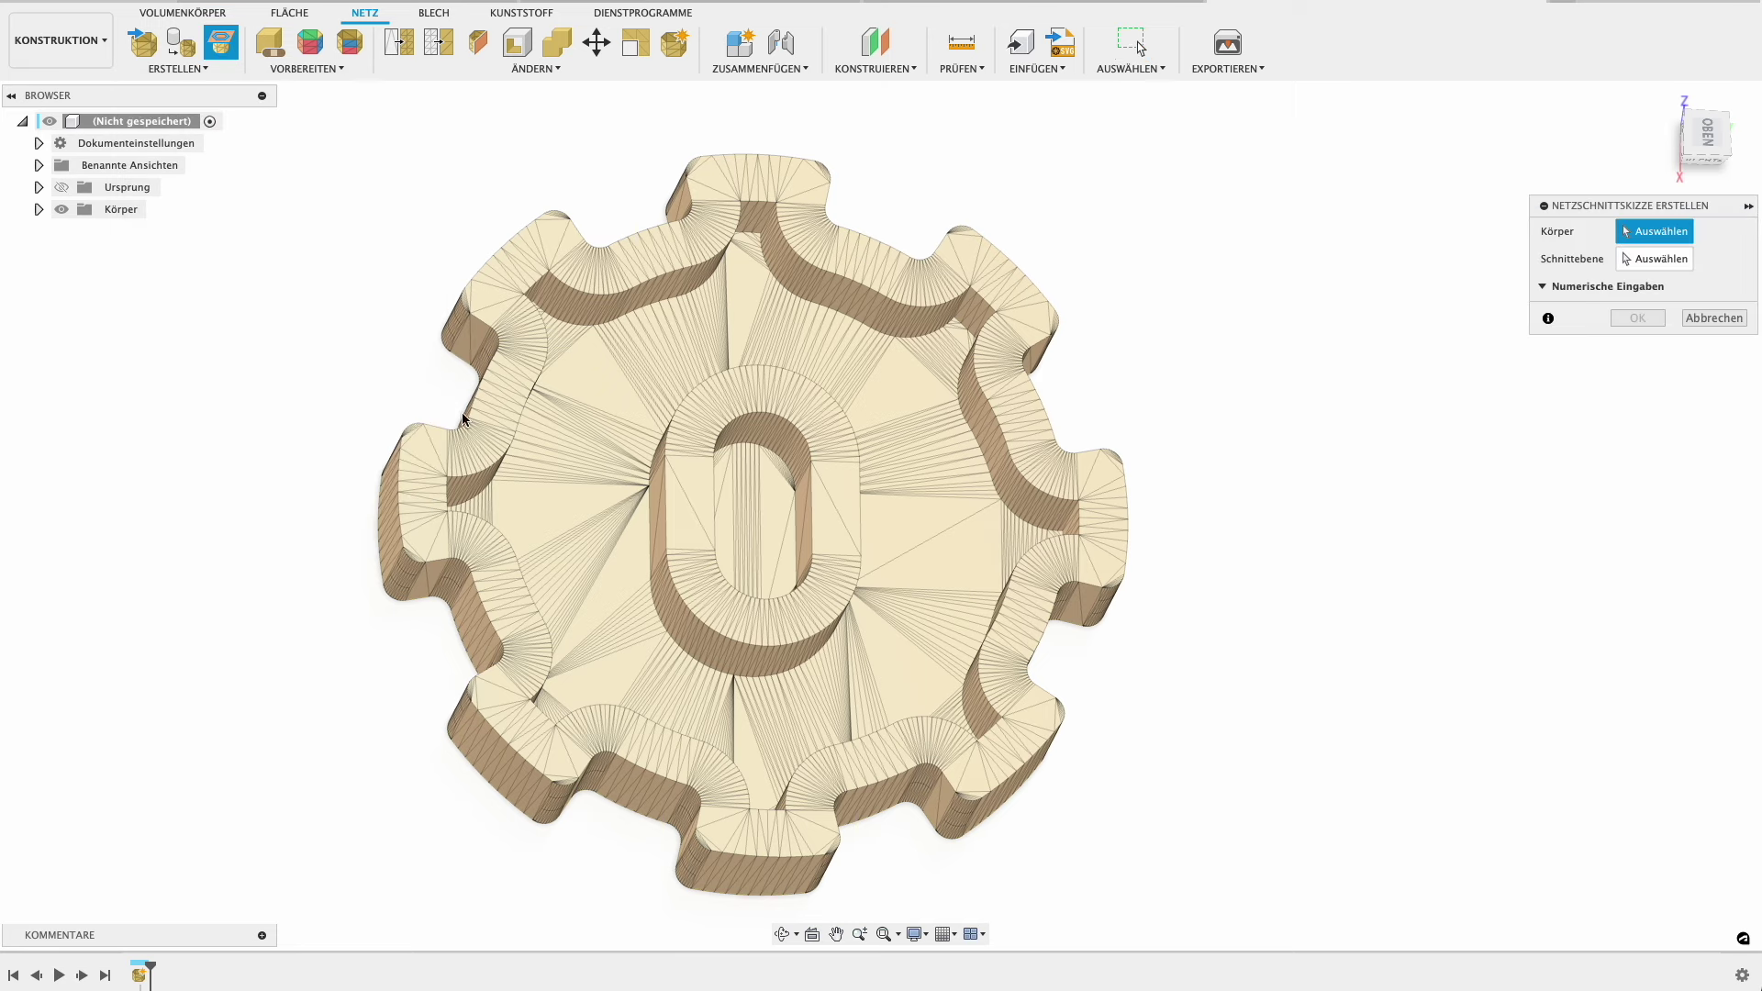
mouse_move(466, 421)
middle_mouse_down("shift")
mouse_move(728, 590)
mouse_move(736, 576)
middle_mouse_up("shift")
left_click(768, 568)
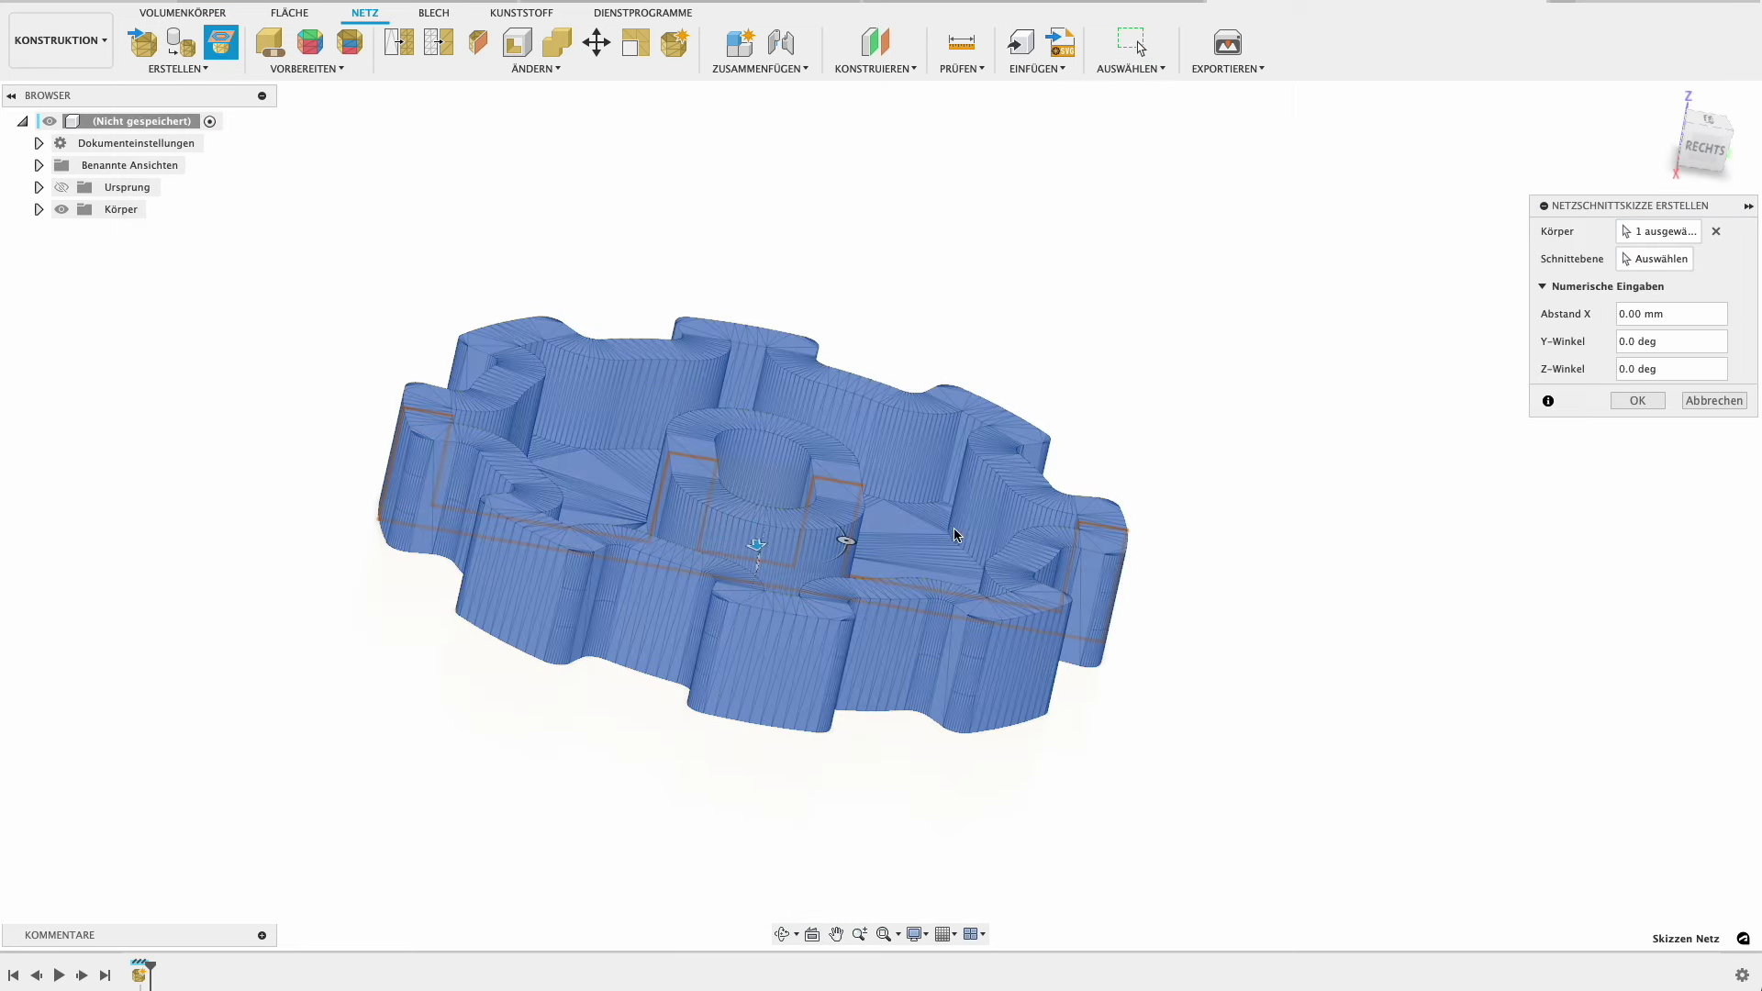
left_click(1655, 259)
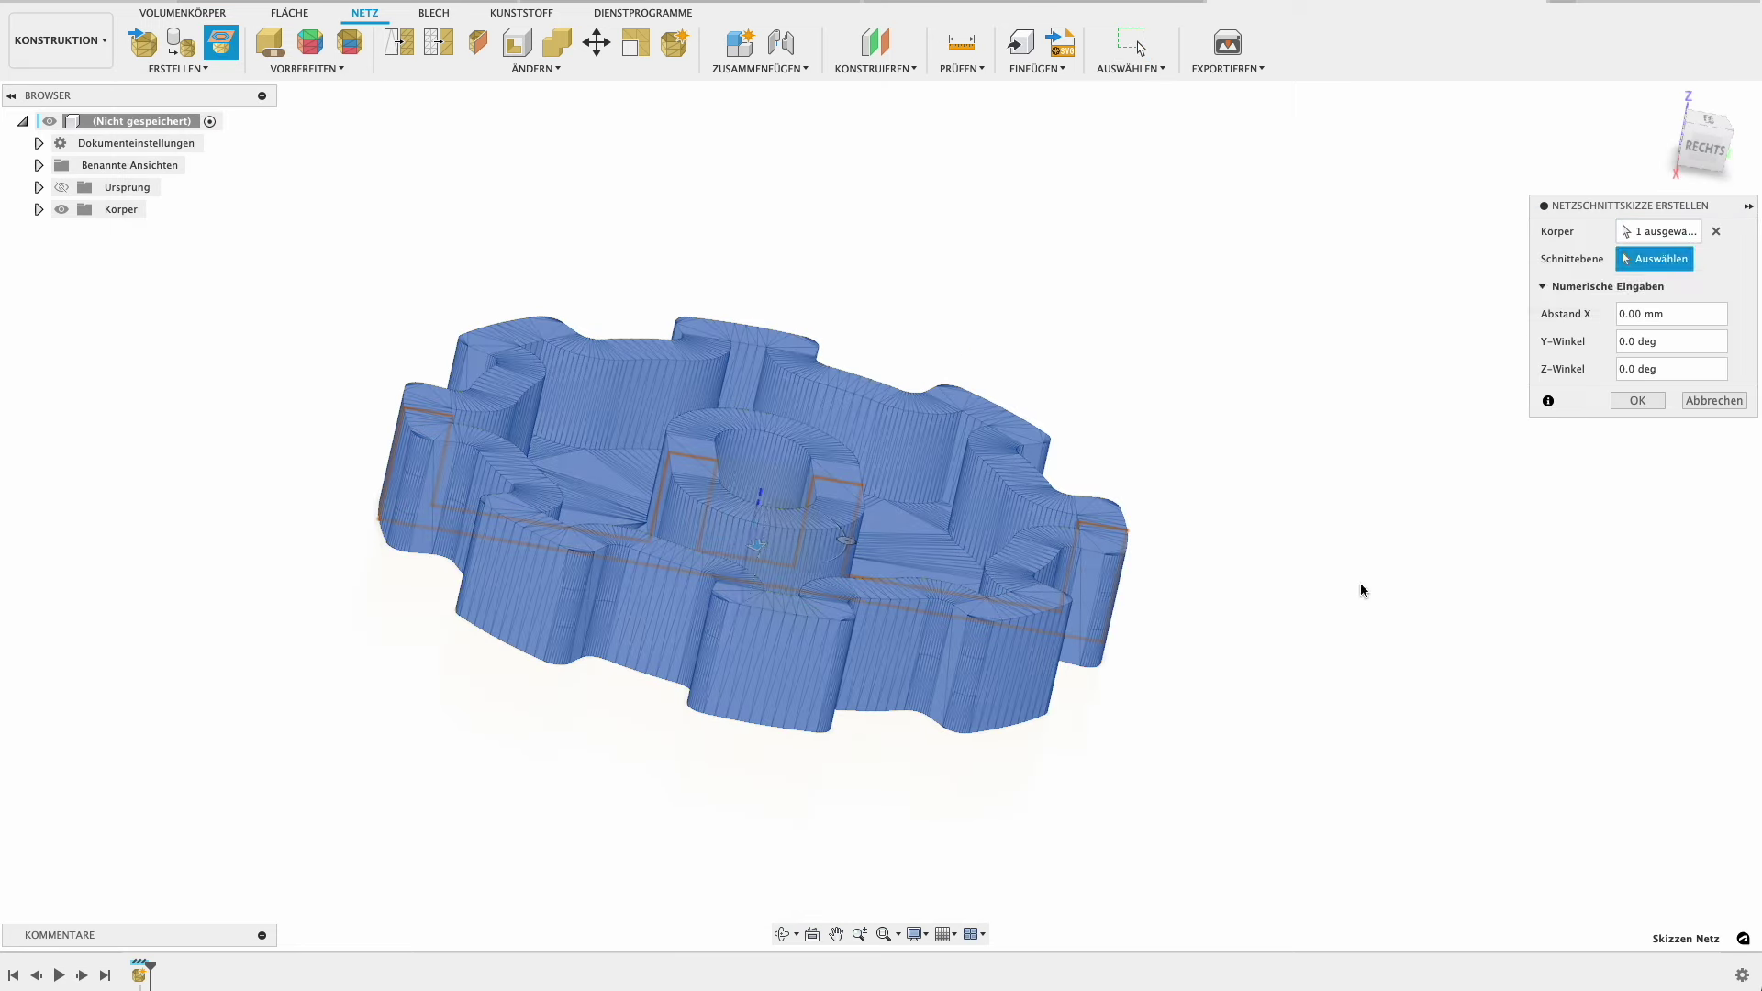
middle_click_drag(1361, 590, 1370, 497, "shift")
left_click(799, 546)
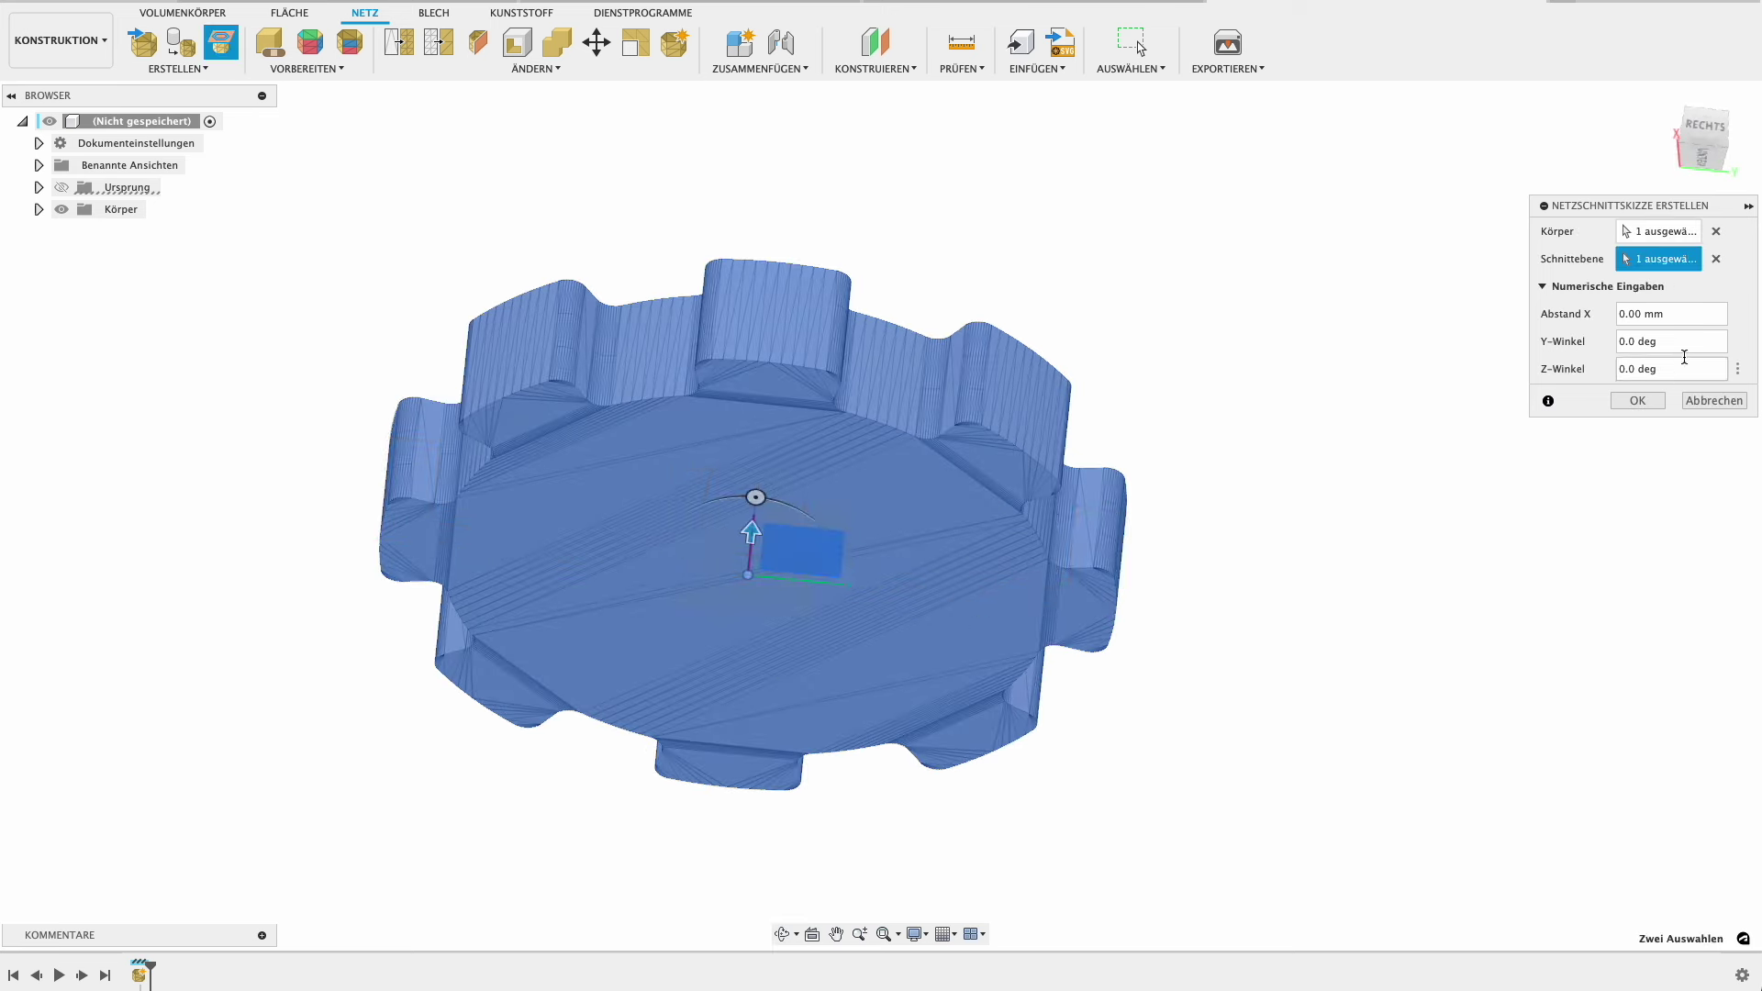
left_click(1687, 314)
type("1")
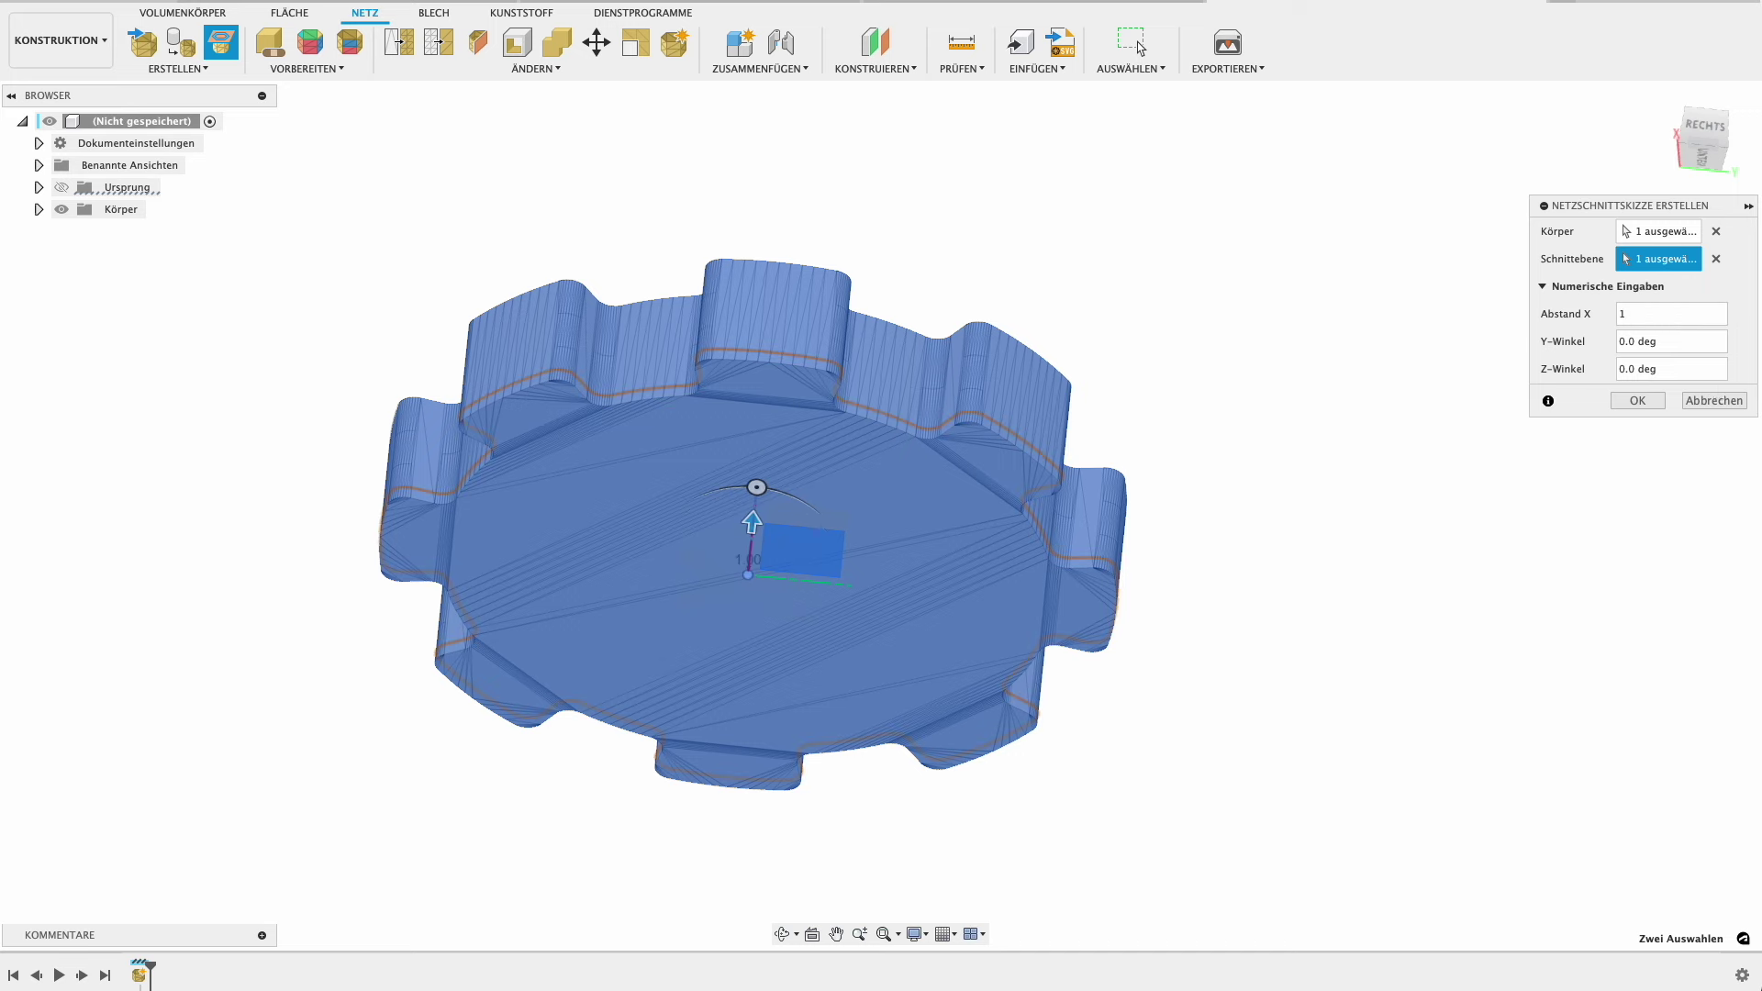
key("Return")
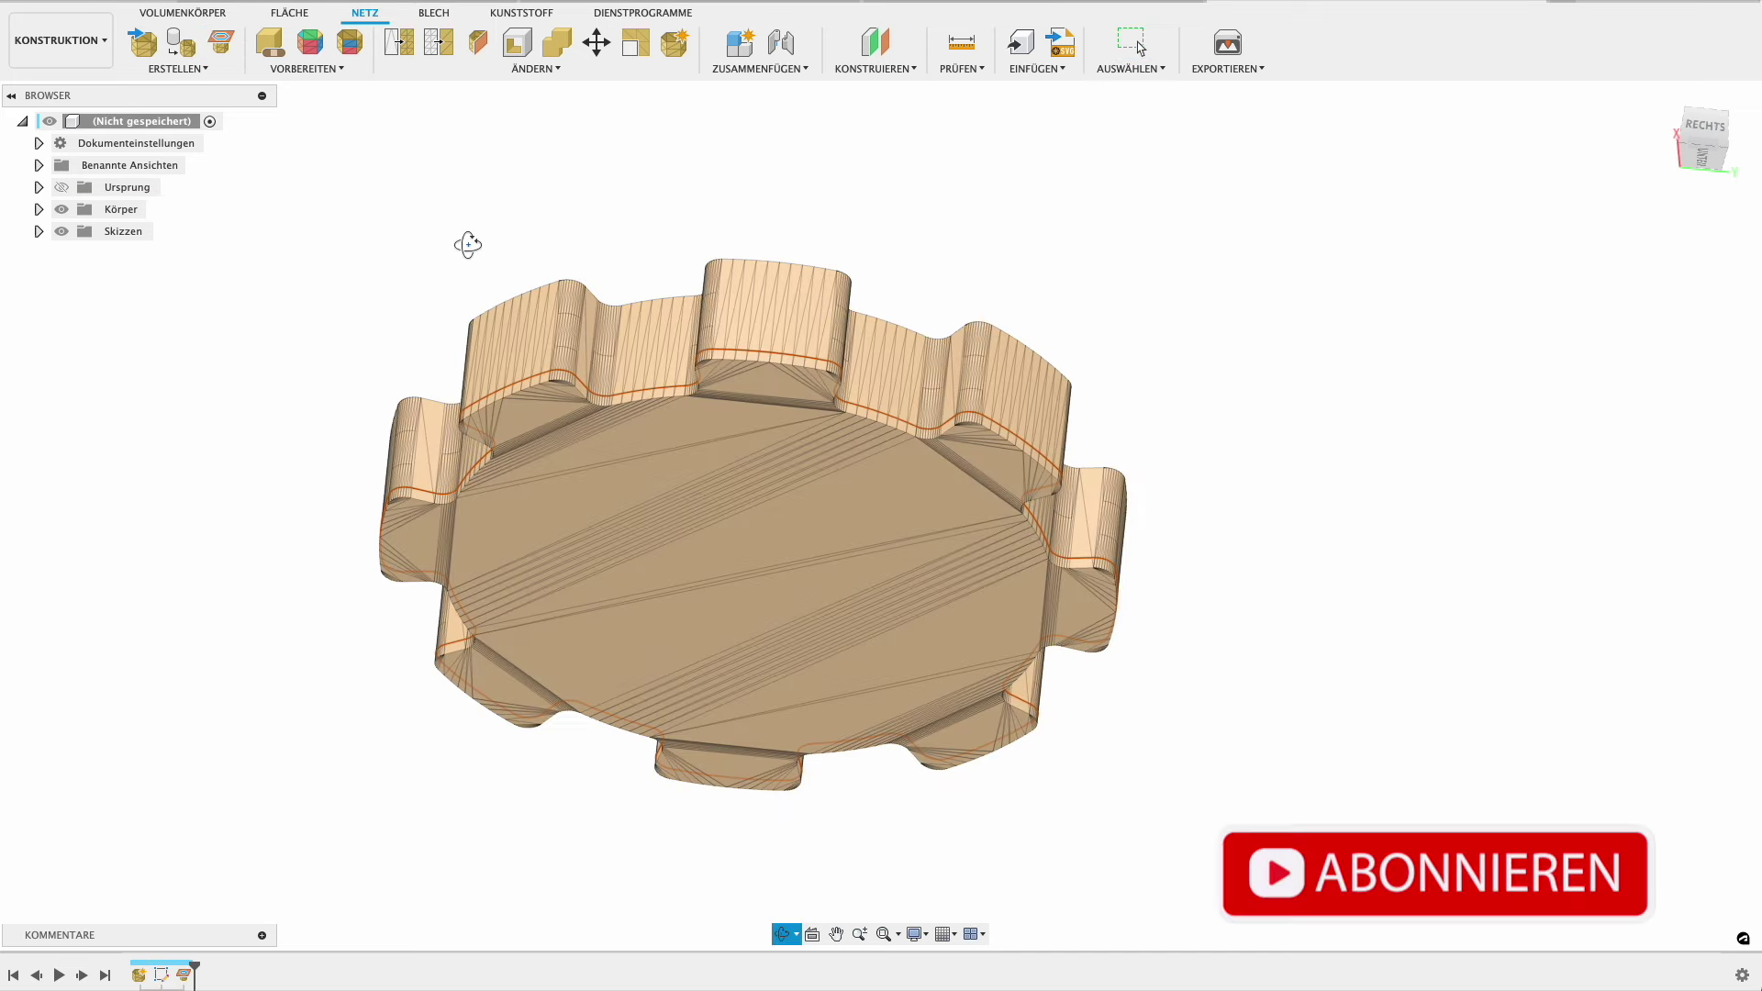
Reveal MeshSection1 under Skizzen and open Skizze1 for editing.
middle_click_drag(468, 244, 459, 351, "shift")
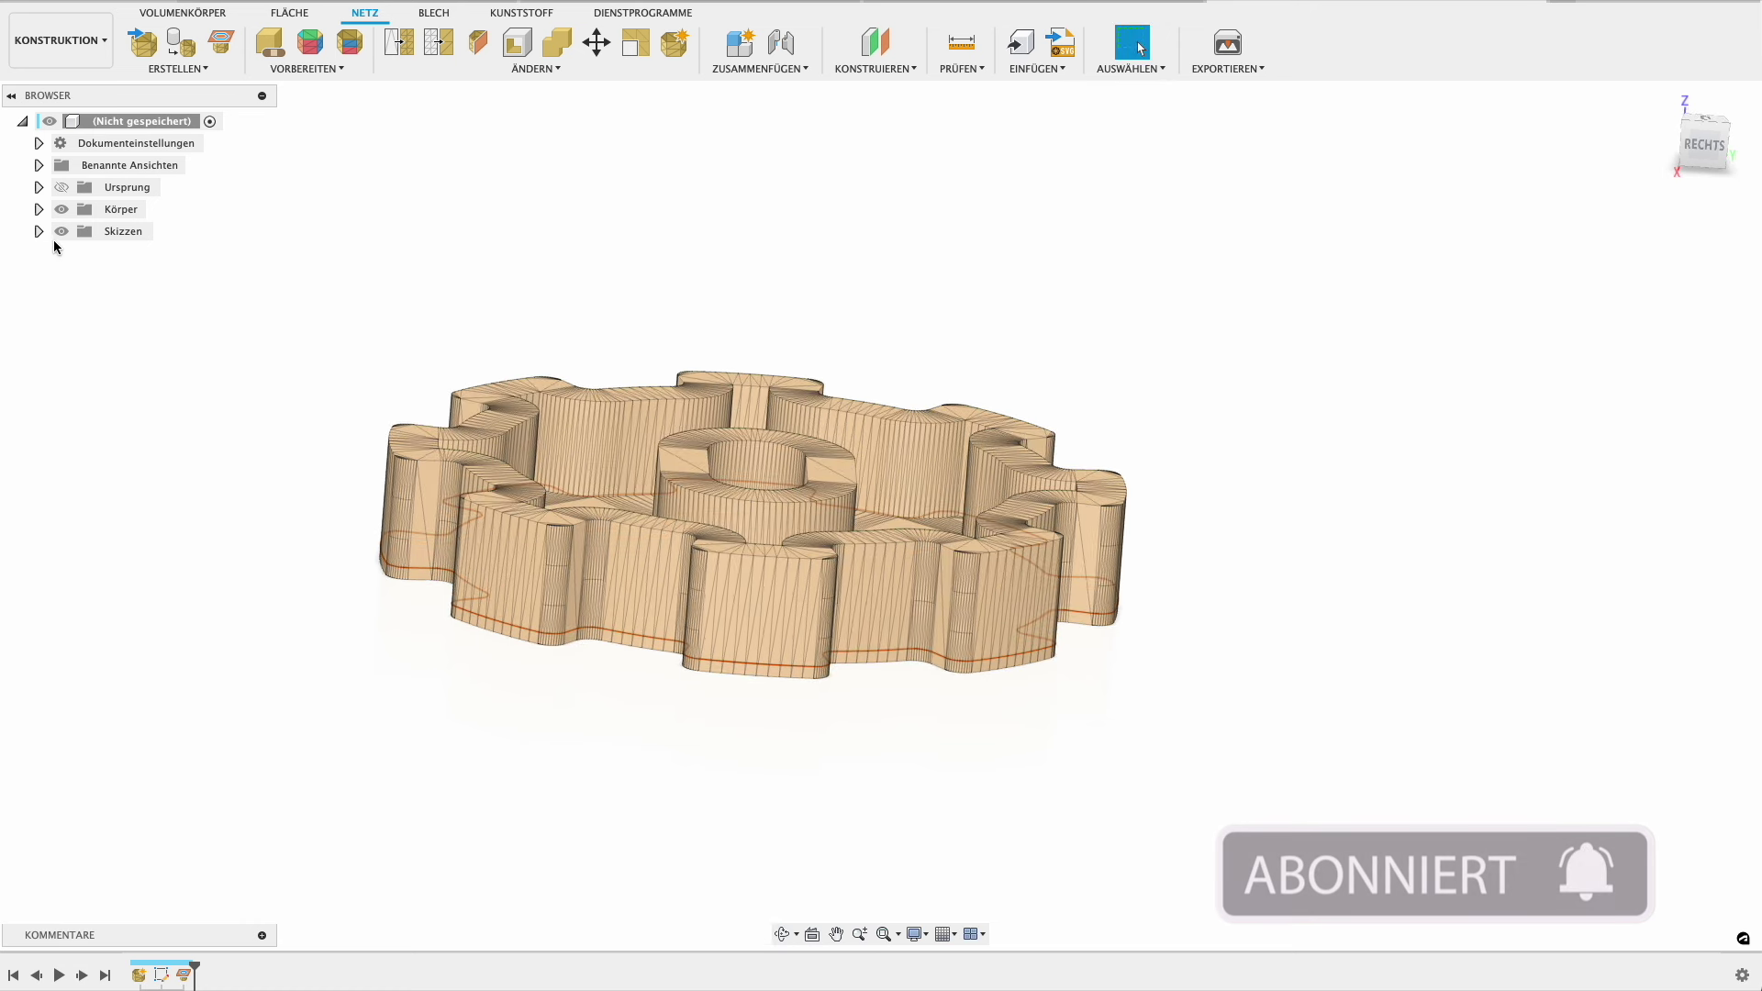
left_click(39, 232)
left_click(56, 254)
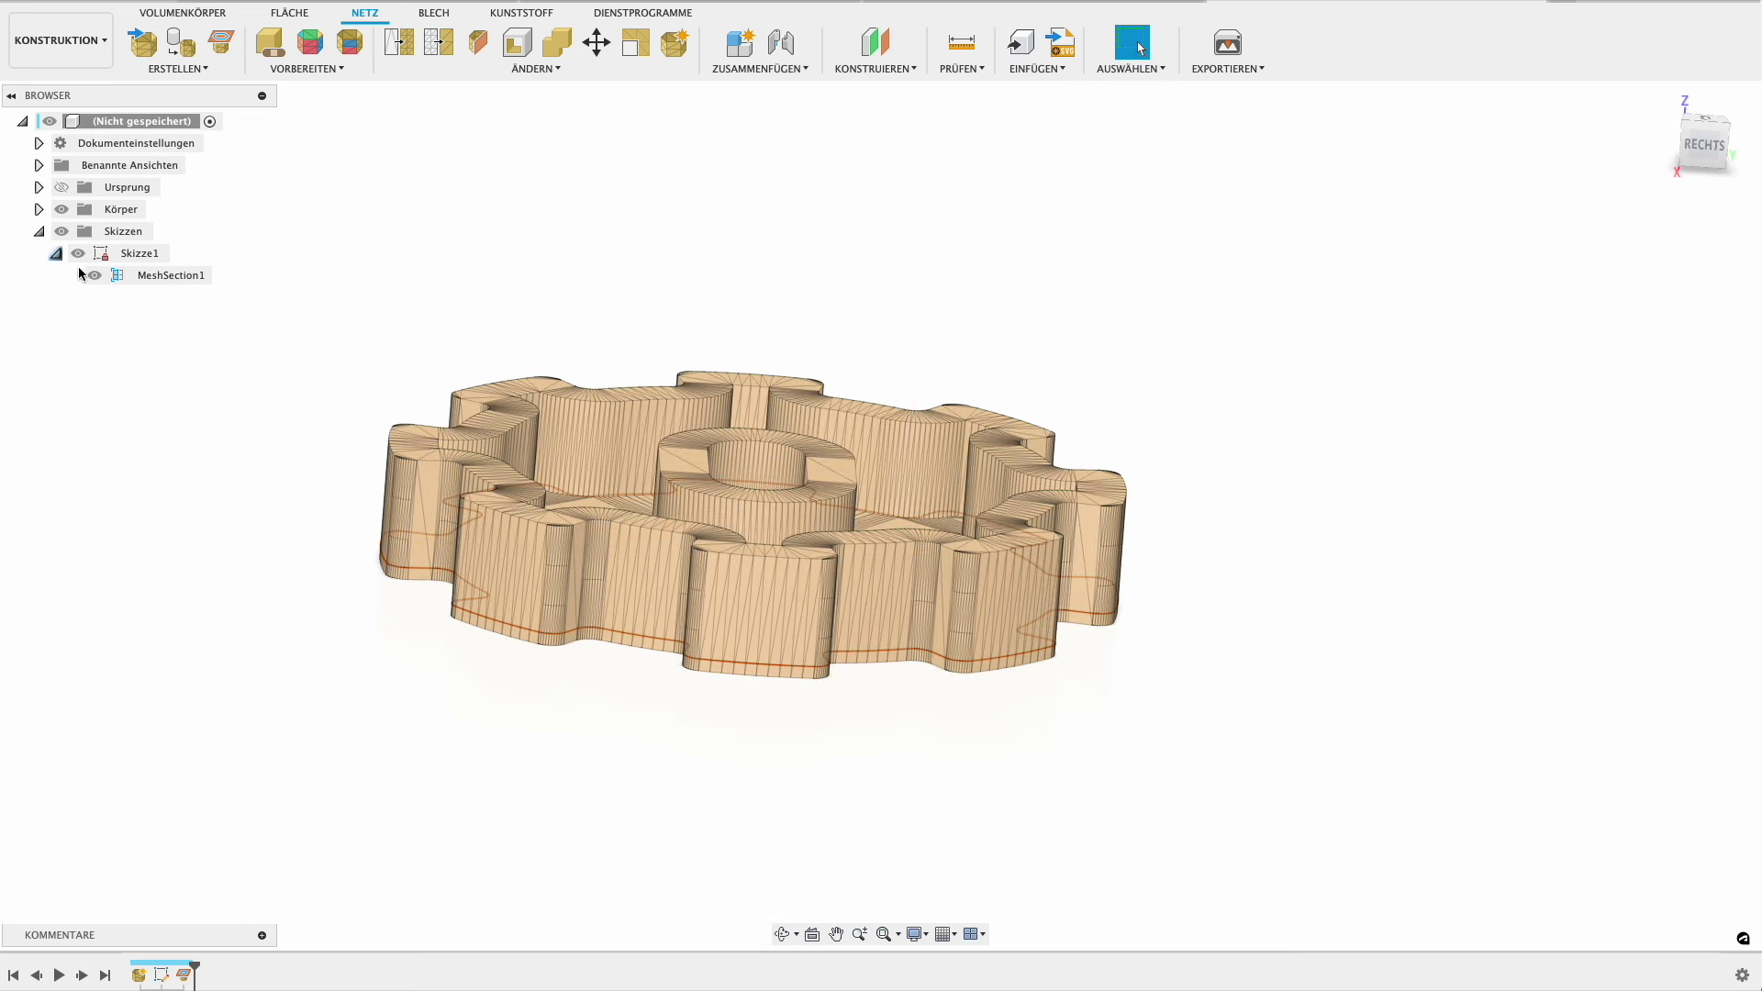
left_click(186, 281)
left_click(183, 402)
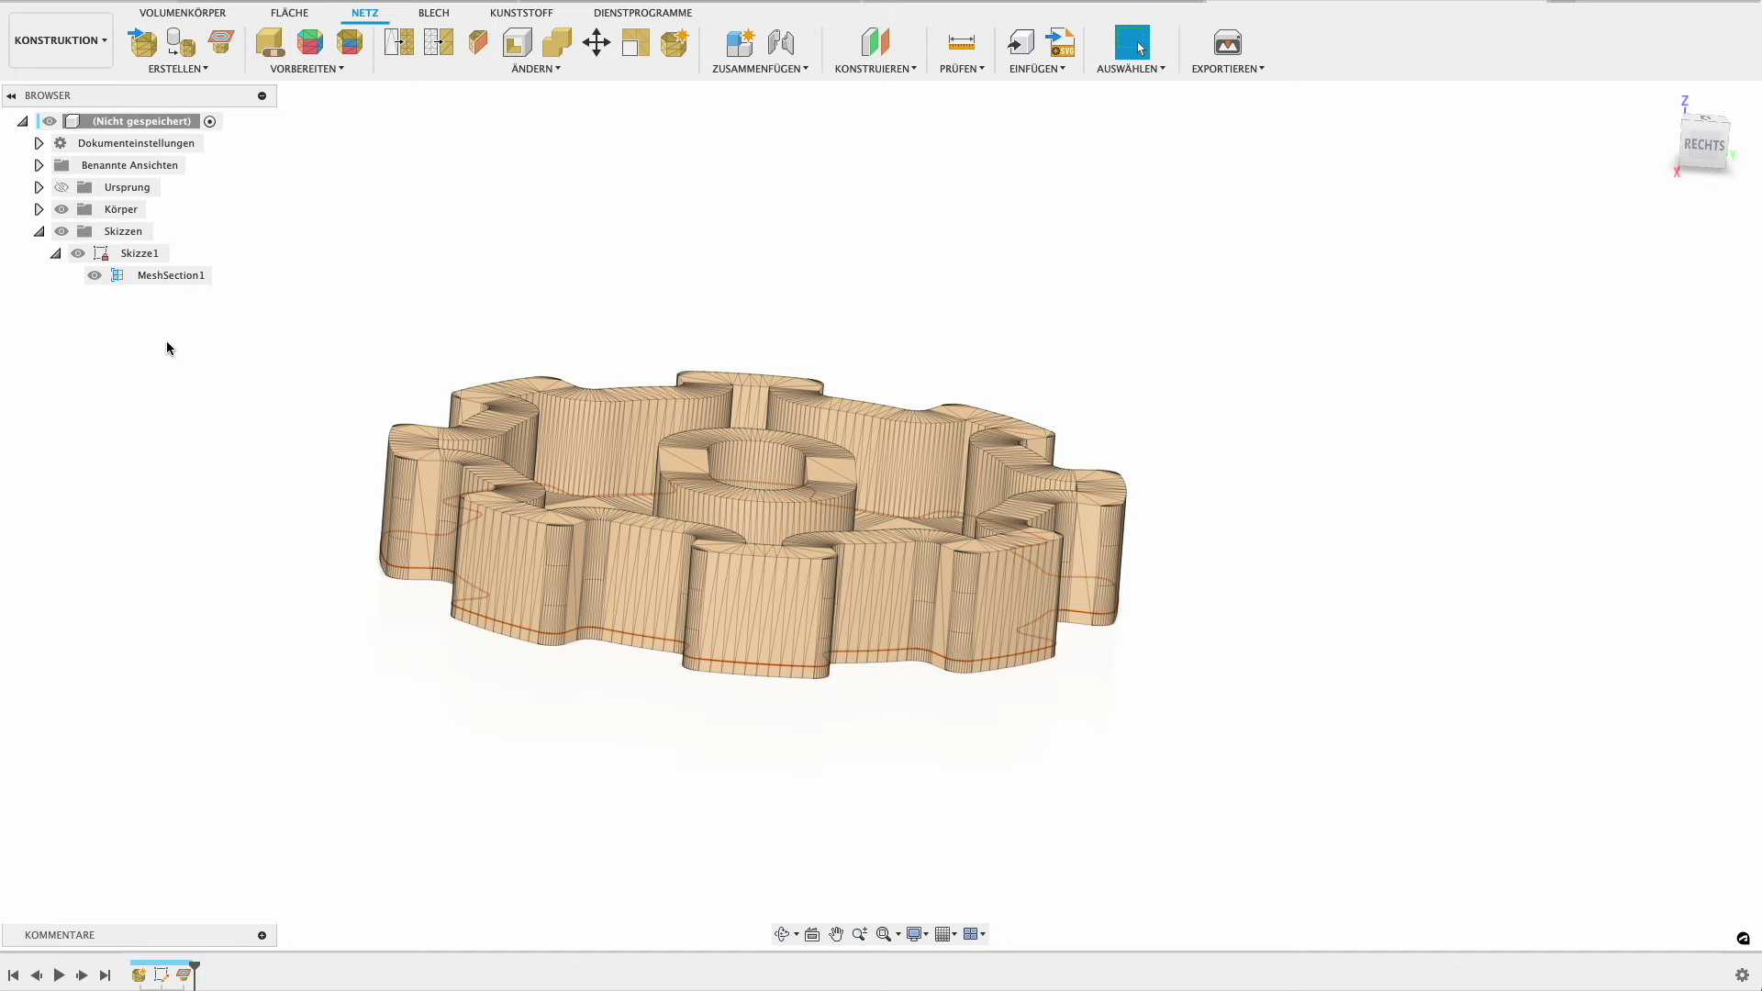
double_click(145, 255)
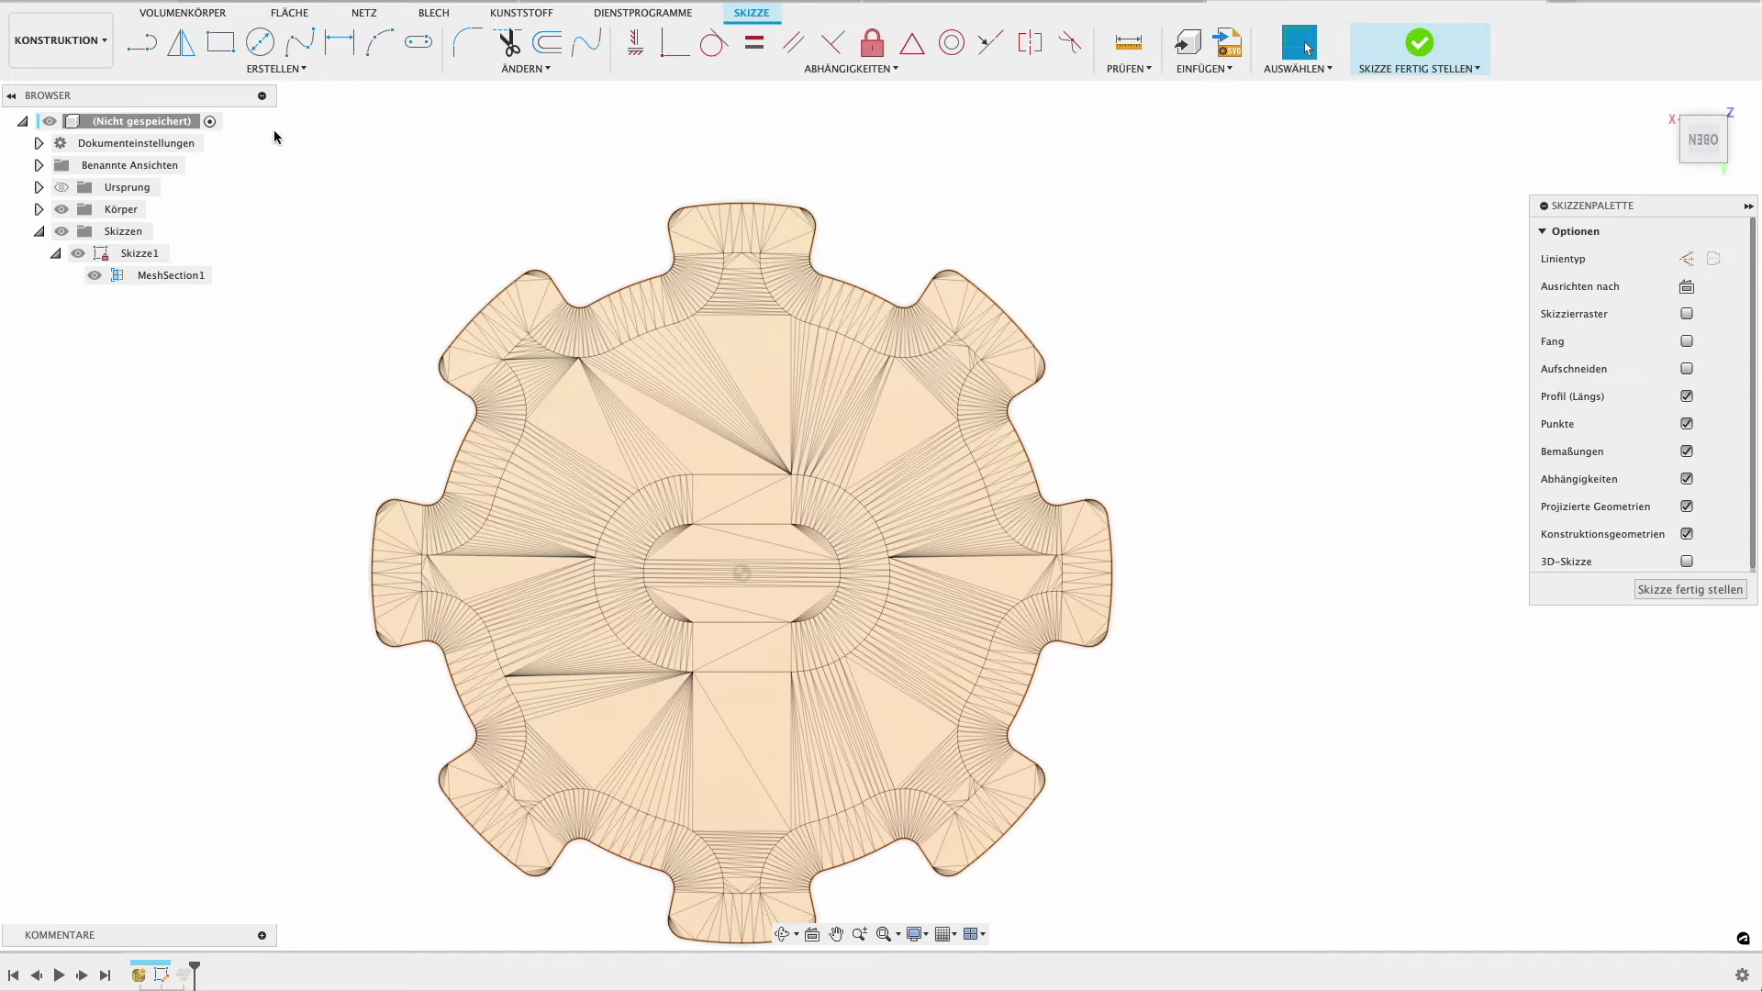
Fit a closed spline to the gear's mesh section in Skizze1.
left_click(265, 70)
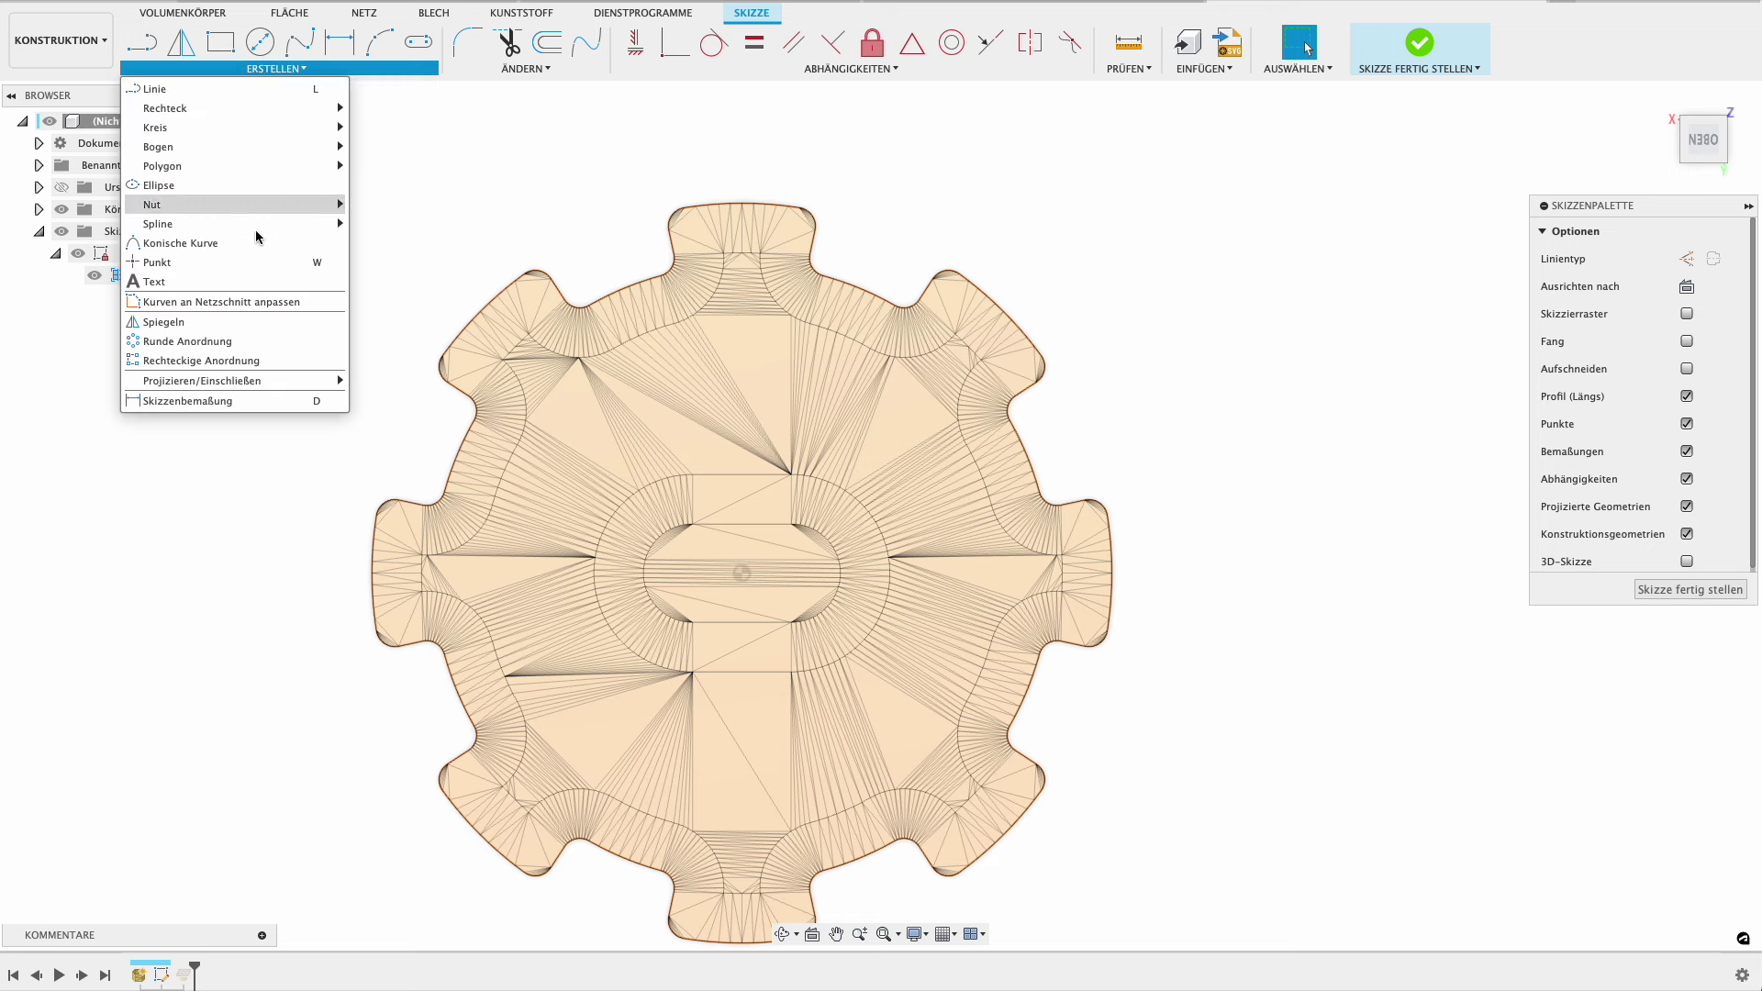
left_click(274, 301)
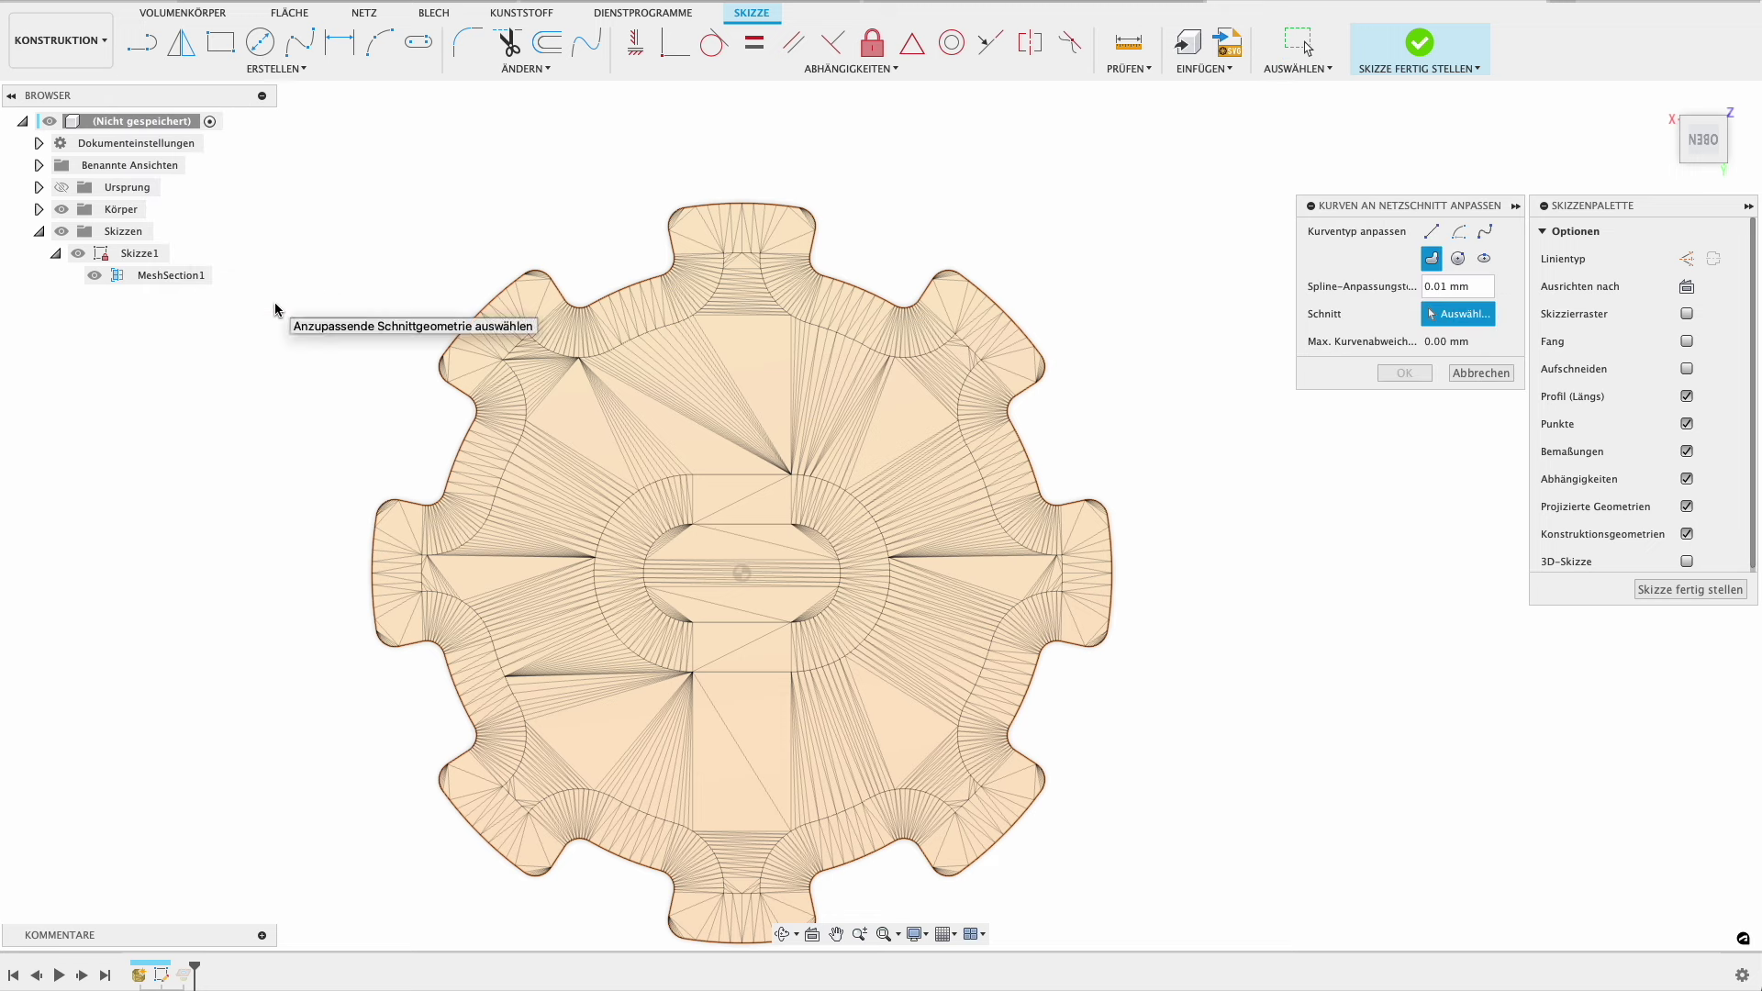
left_click(1431, 230)
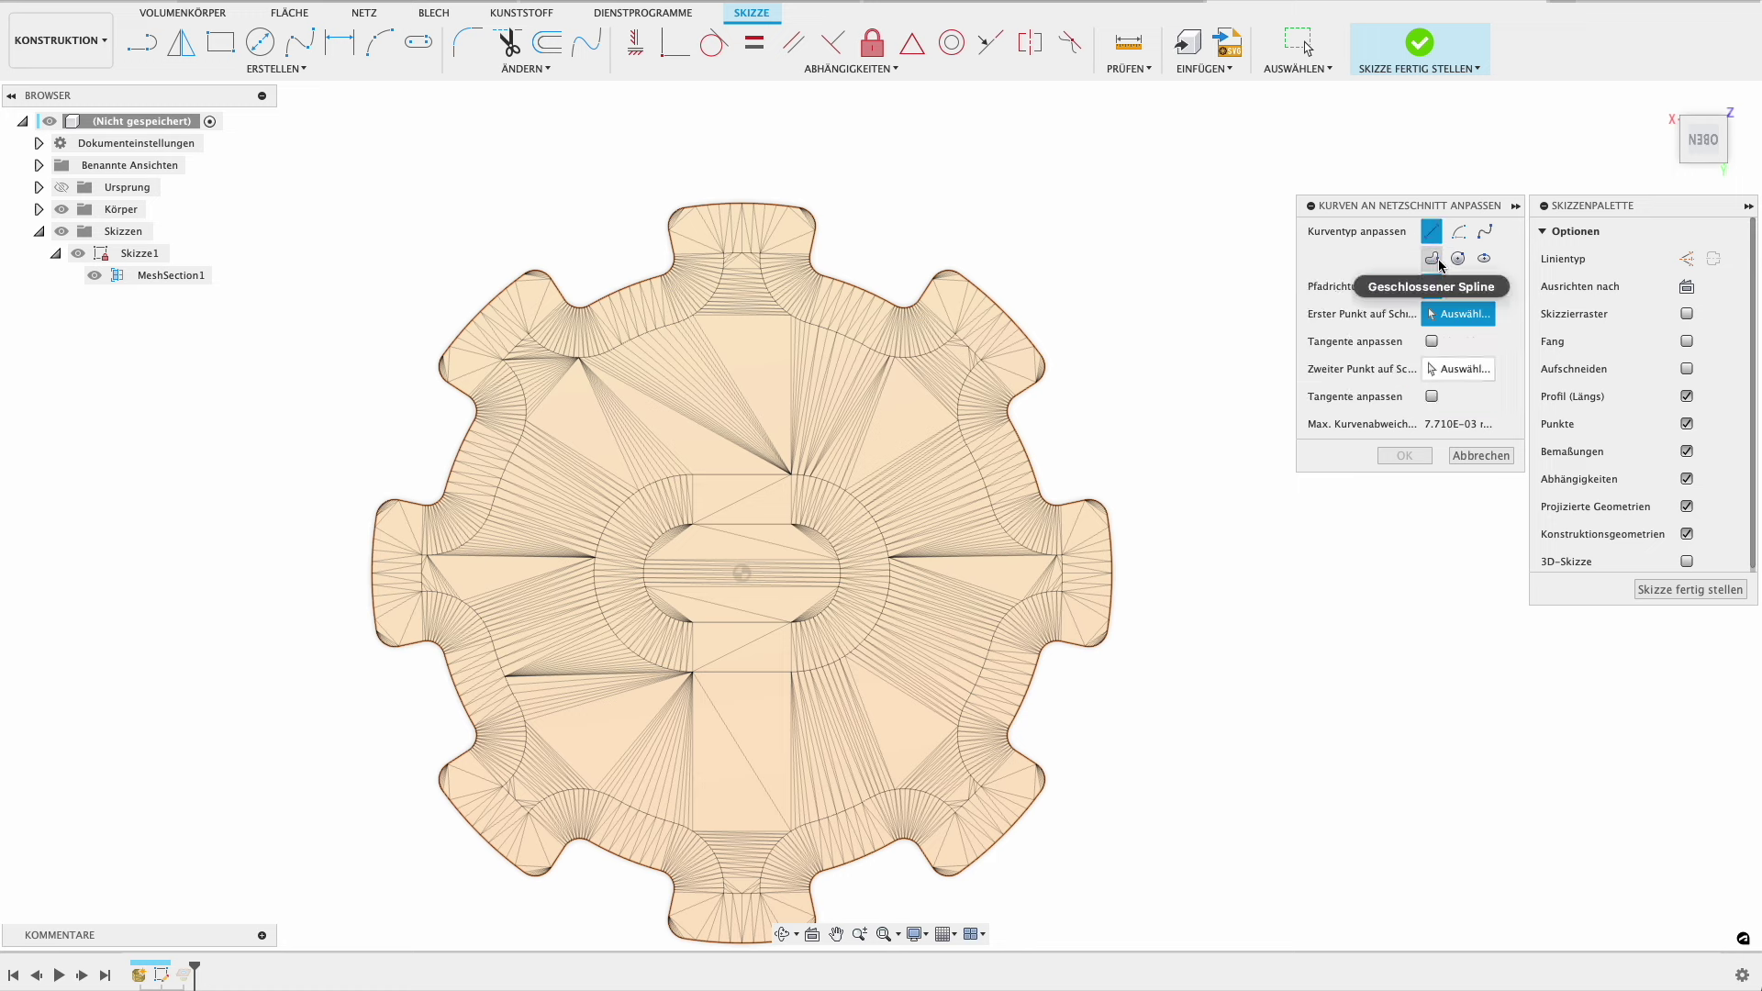
left_click(1433, 259)
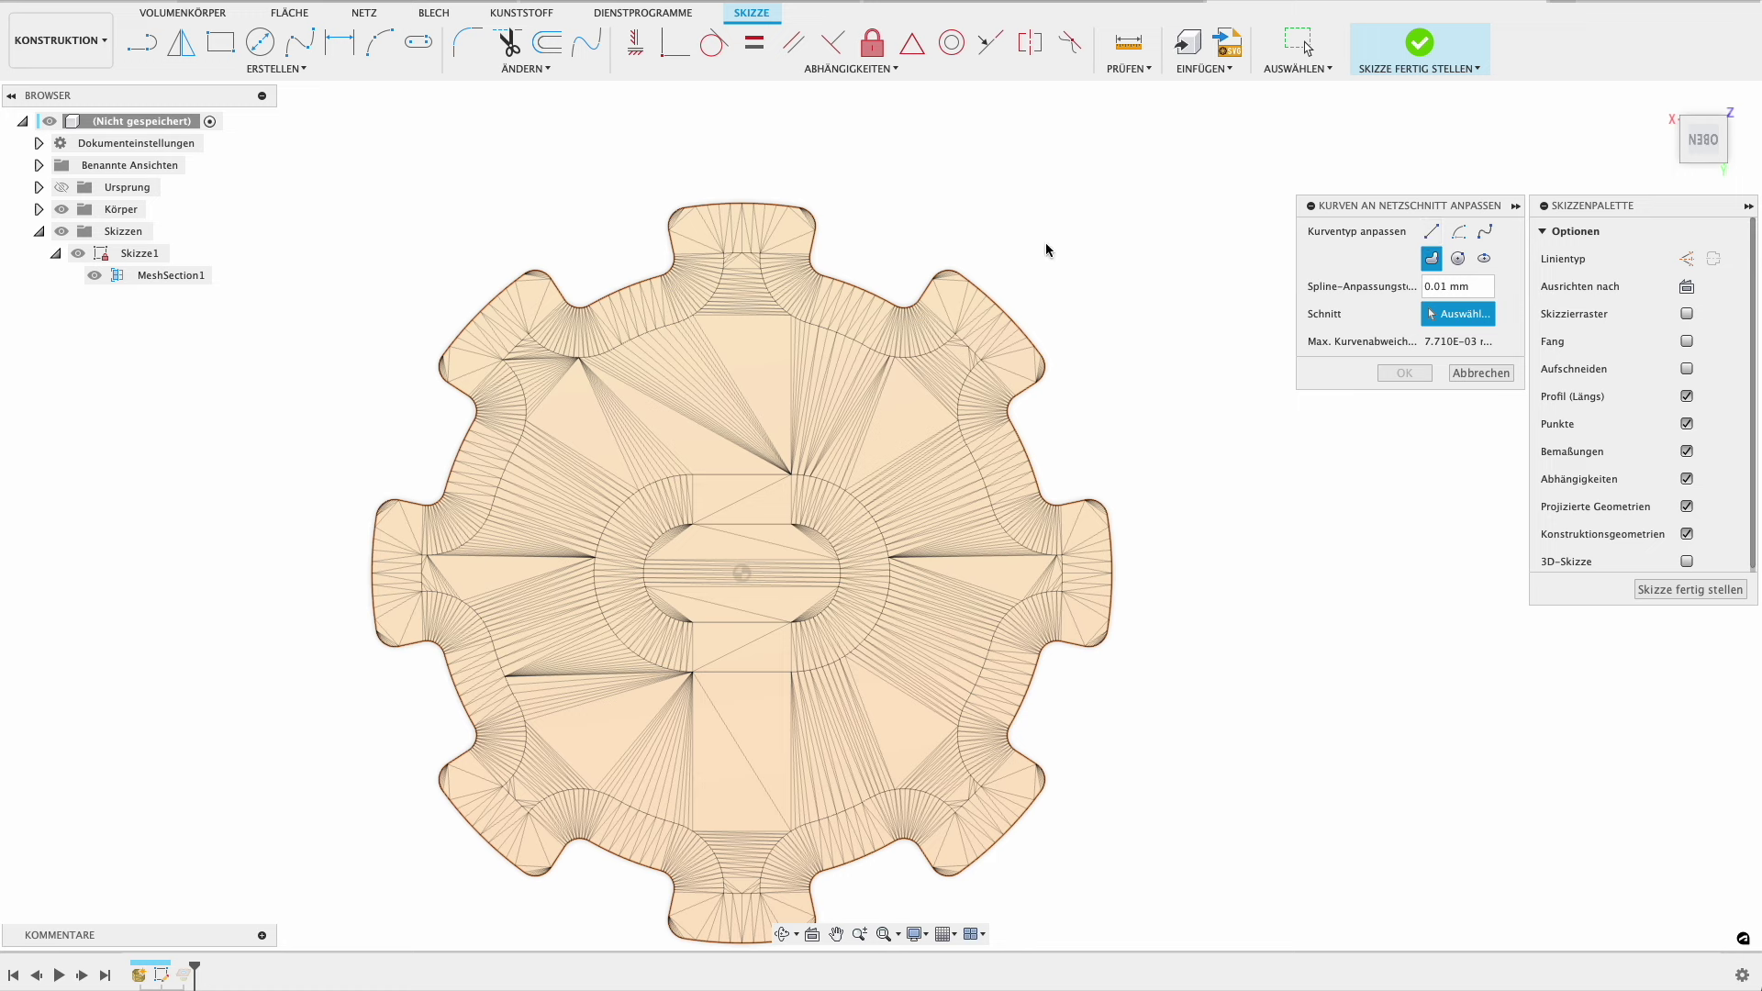
left_click(559, 293)
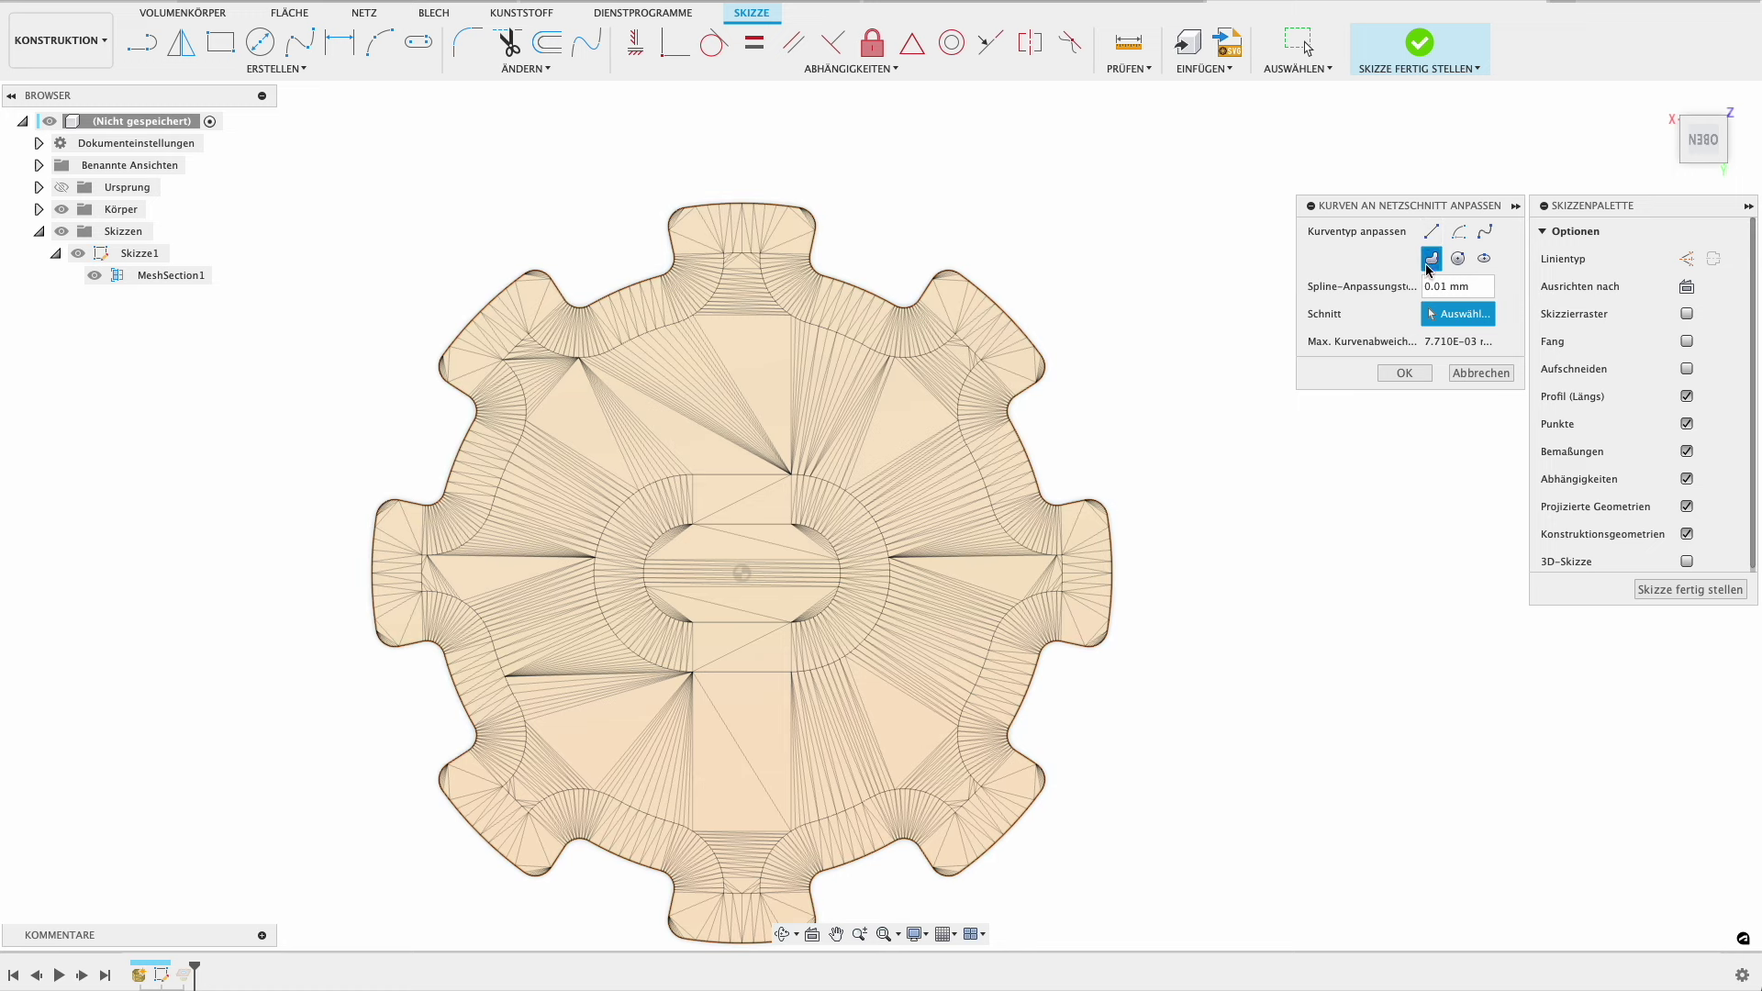
left_click(1402, 380)
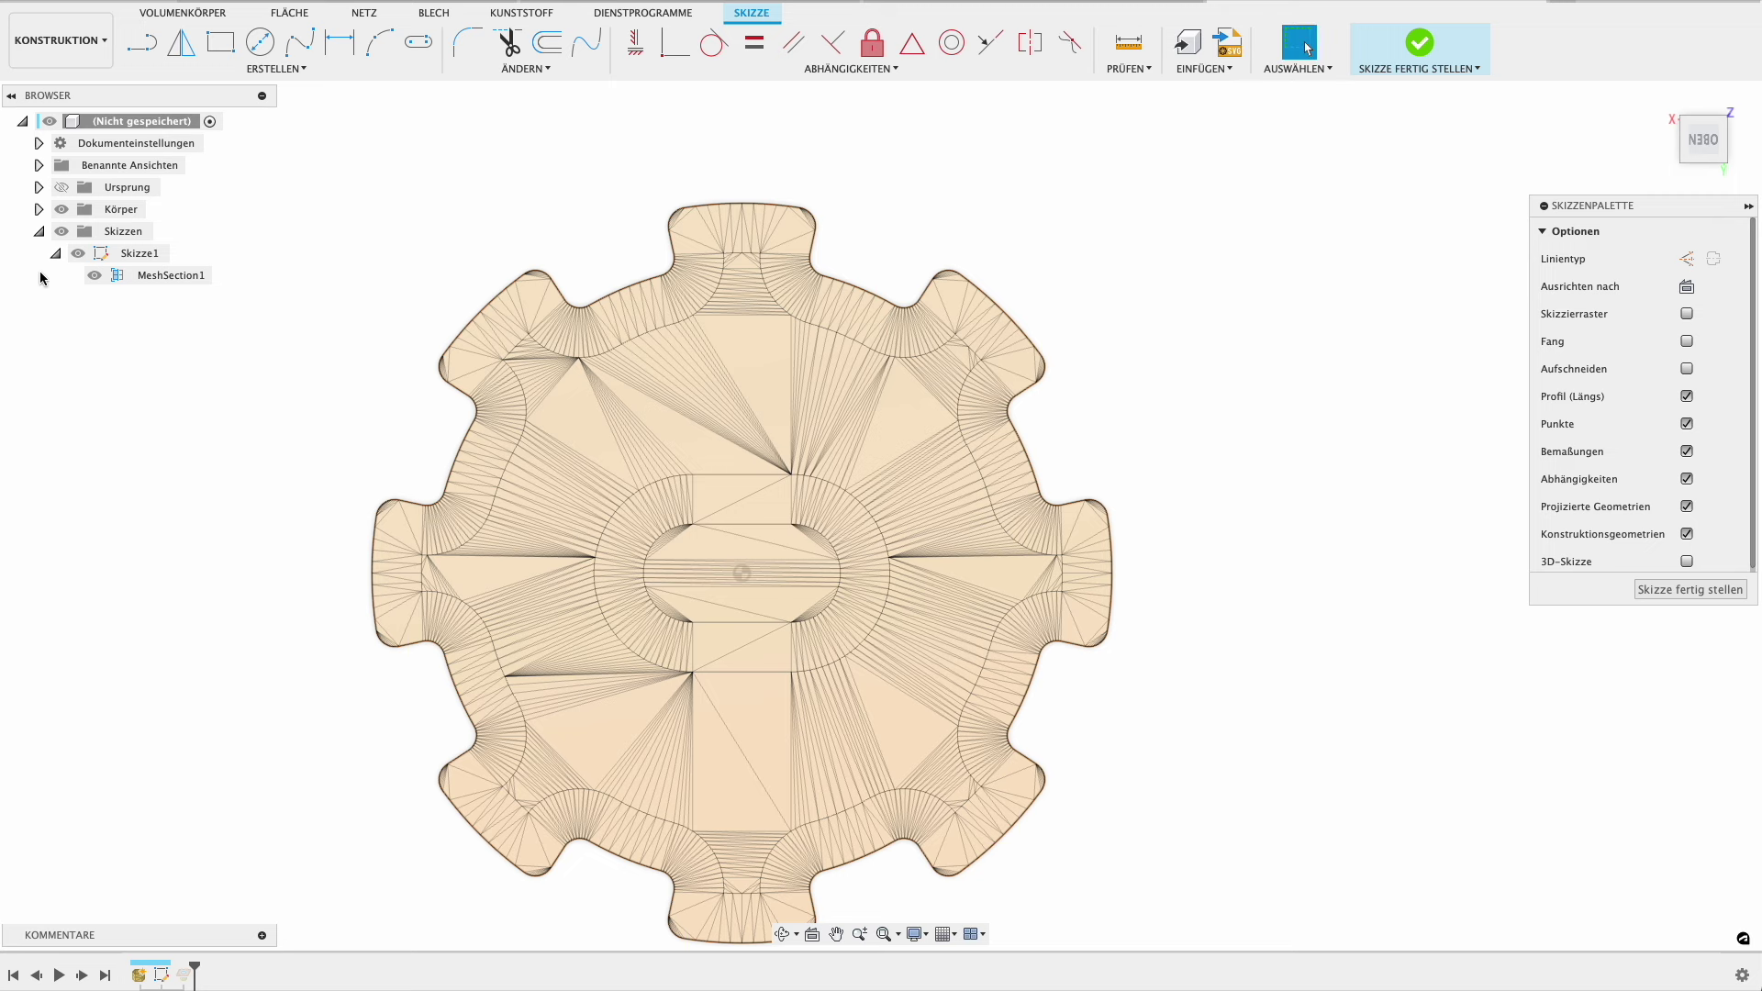
Hide MeshSection1 and the gear mesh body, leaving only the spline profile.
left_click(94, 278)
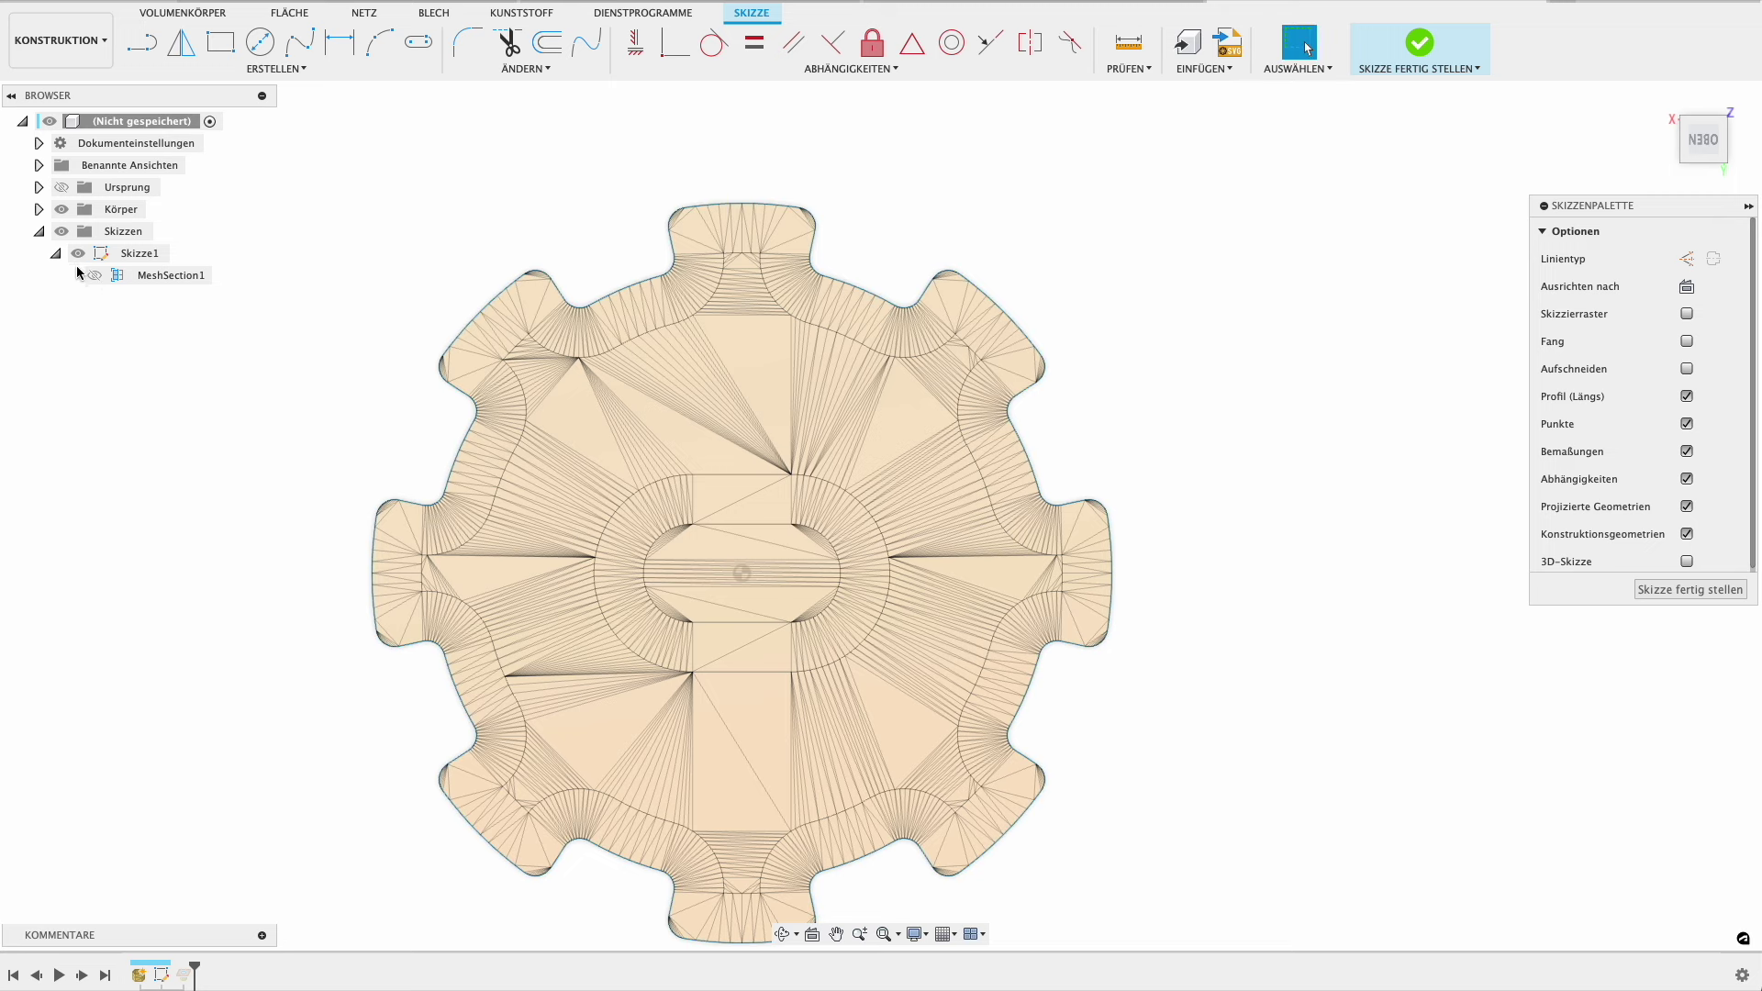
left_click(62, 209)
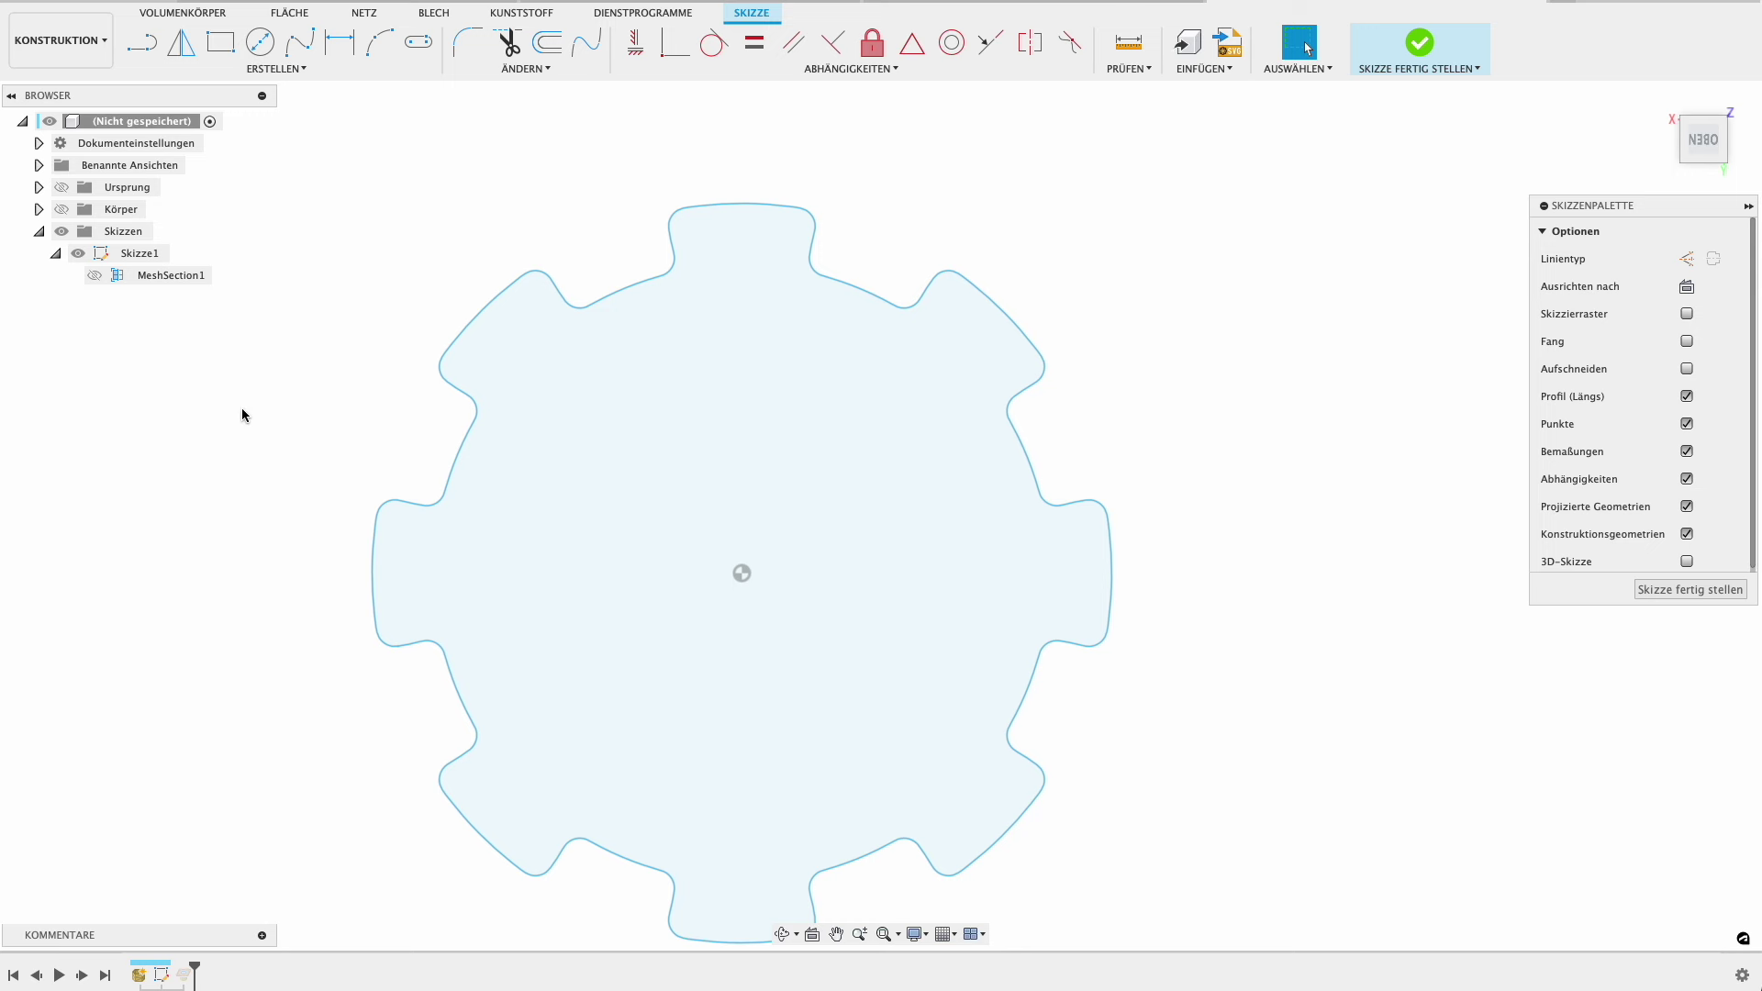
middle_click_drag(248, 401, 241, 366, "shift")
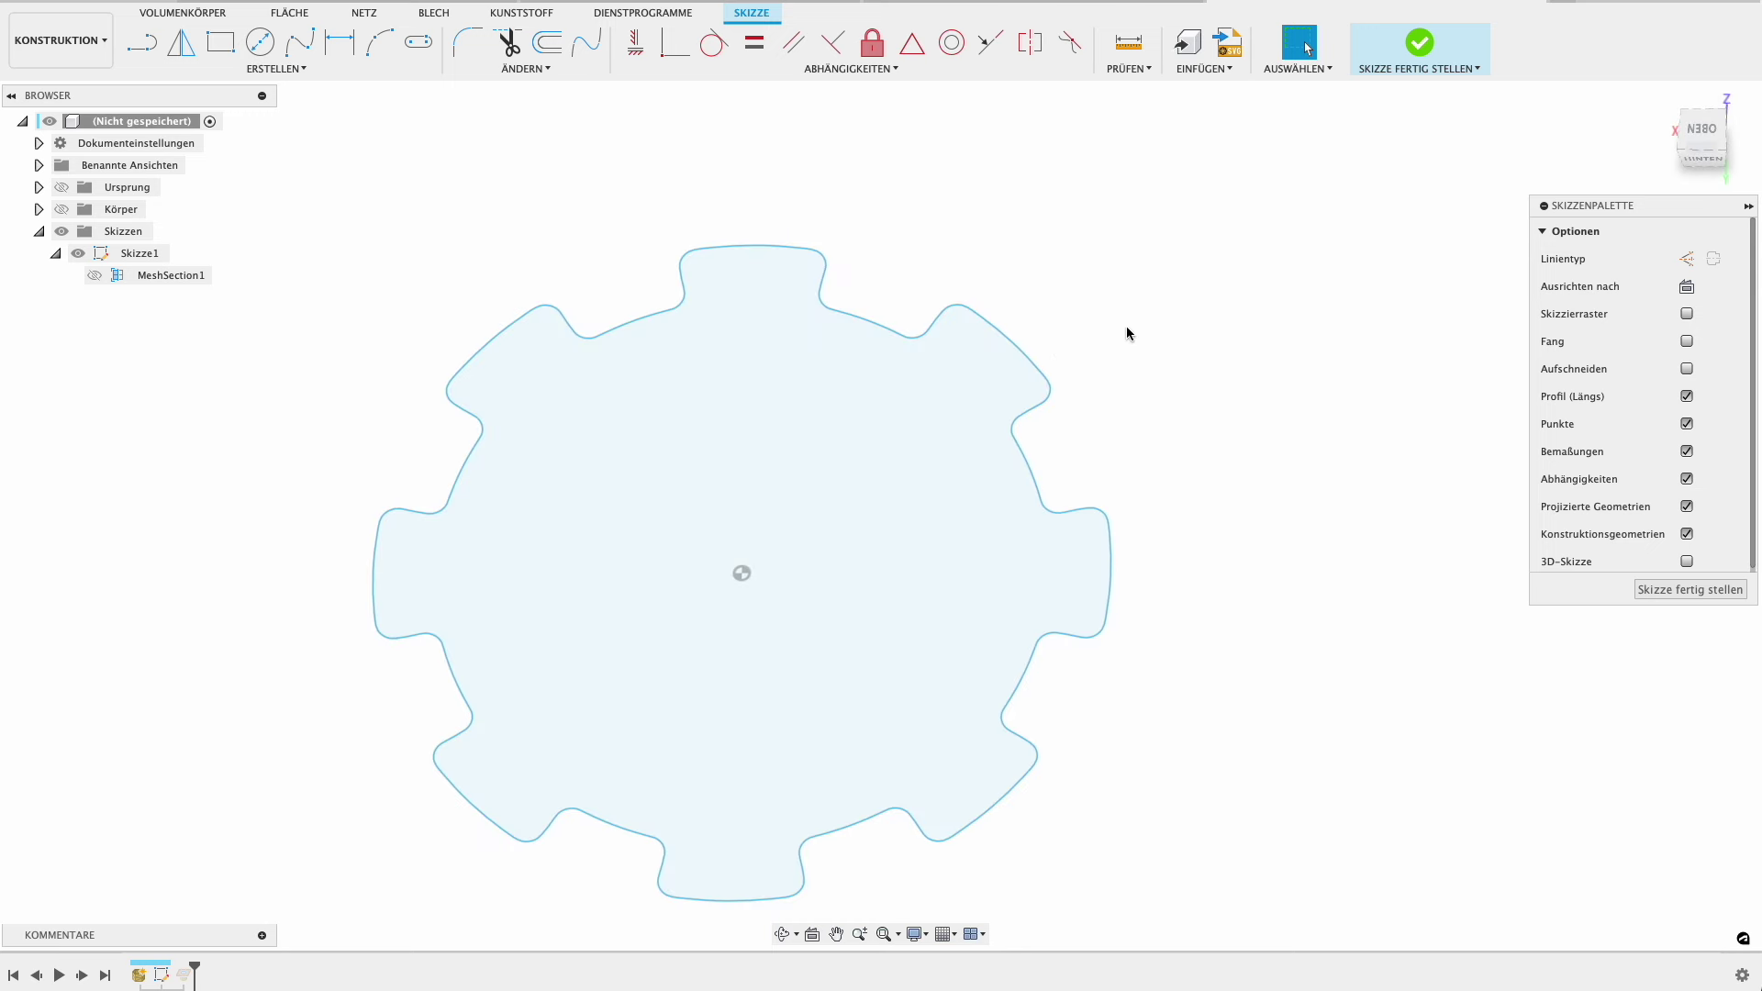
Extrude the gear profile 10 mm as a new body, starting from a -1 mm offset.
key("e")
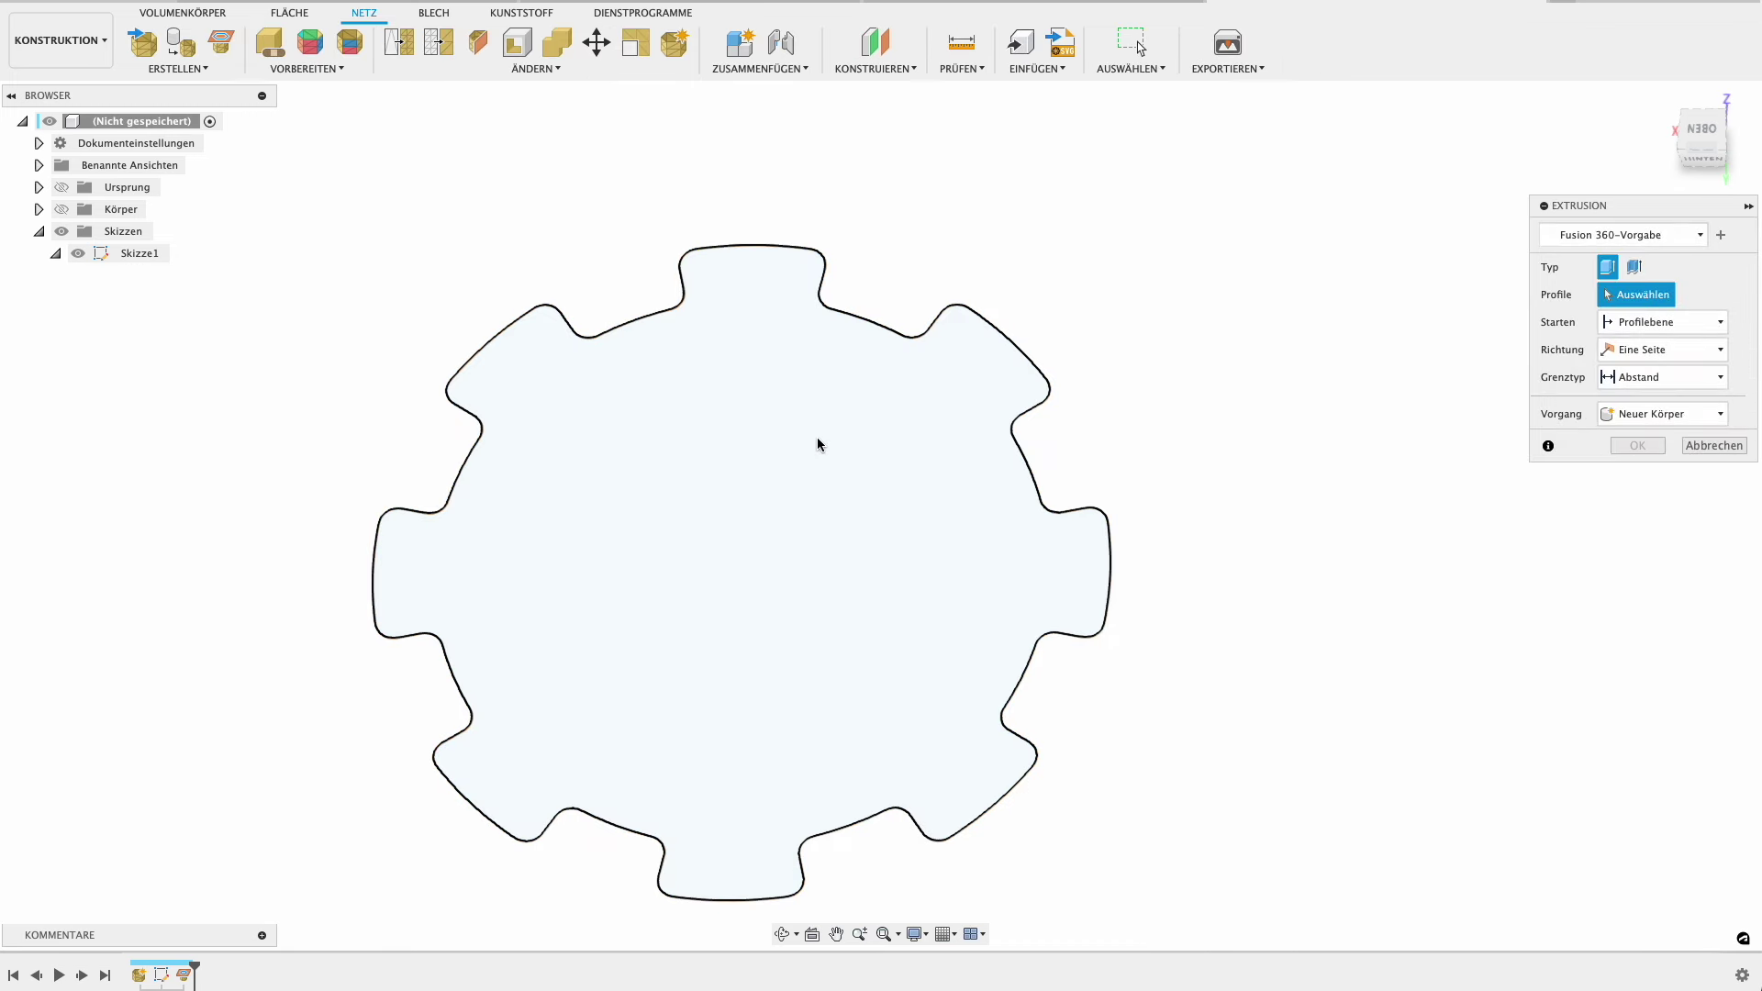
type("9")
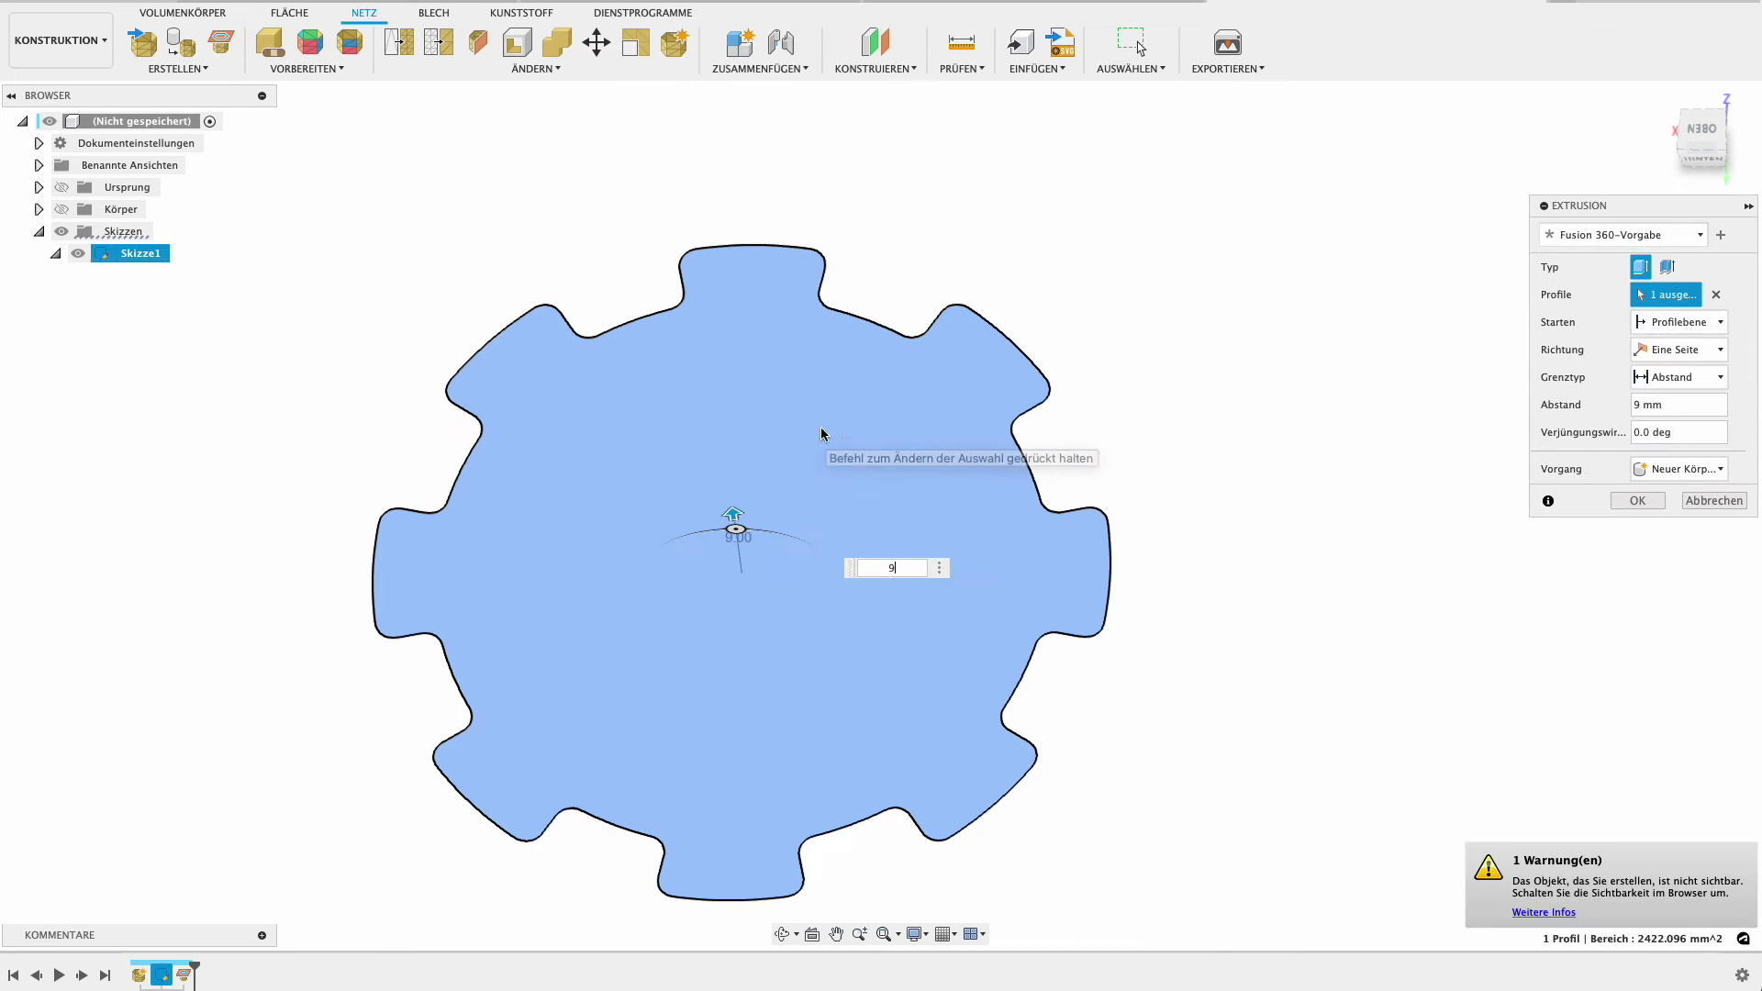
middle_click_drag(1016, 663, 1016, 551, "shift")
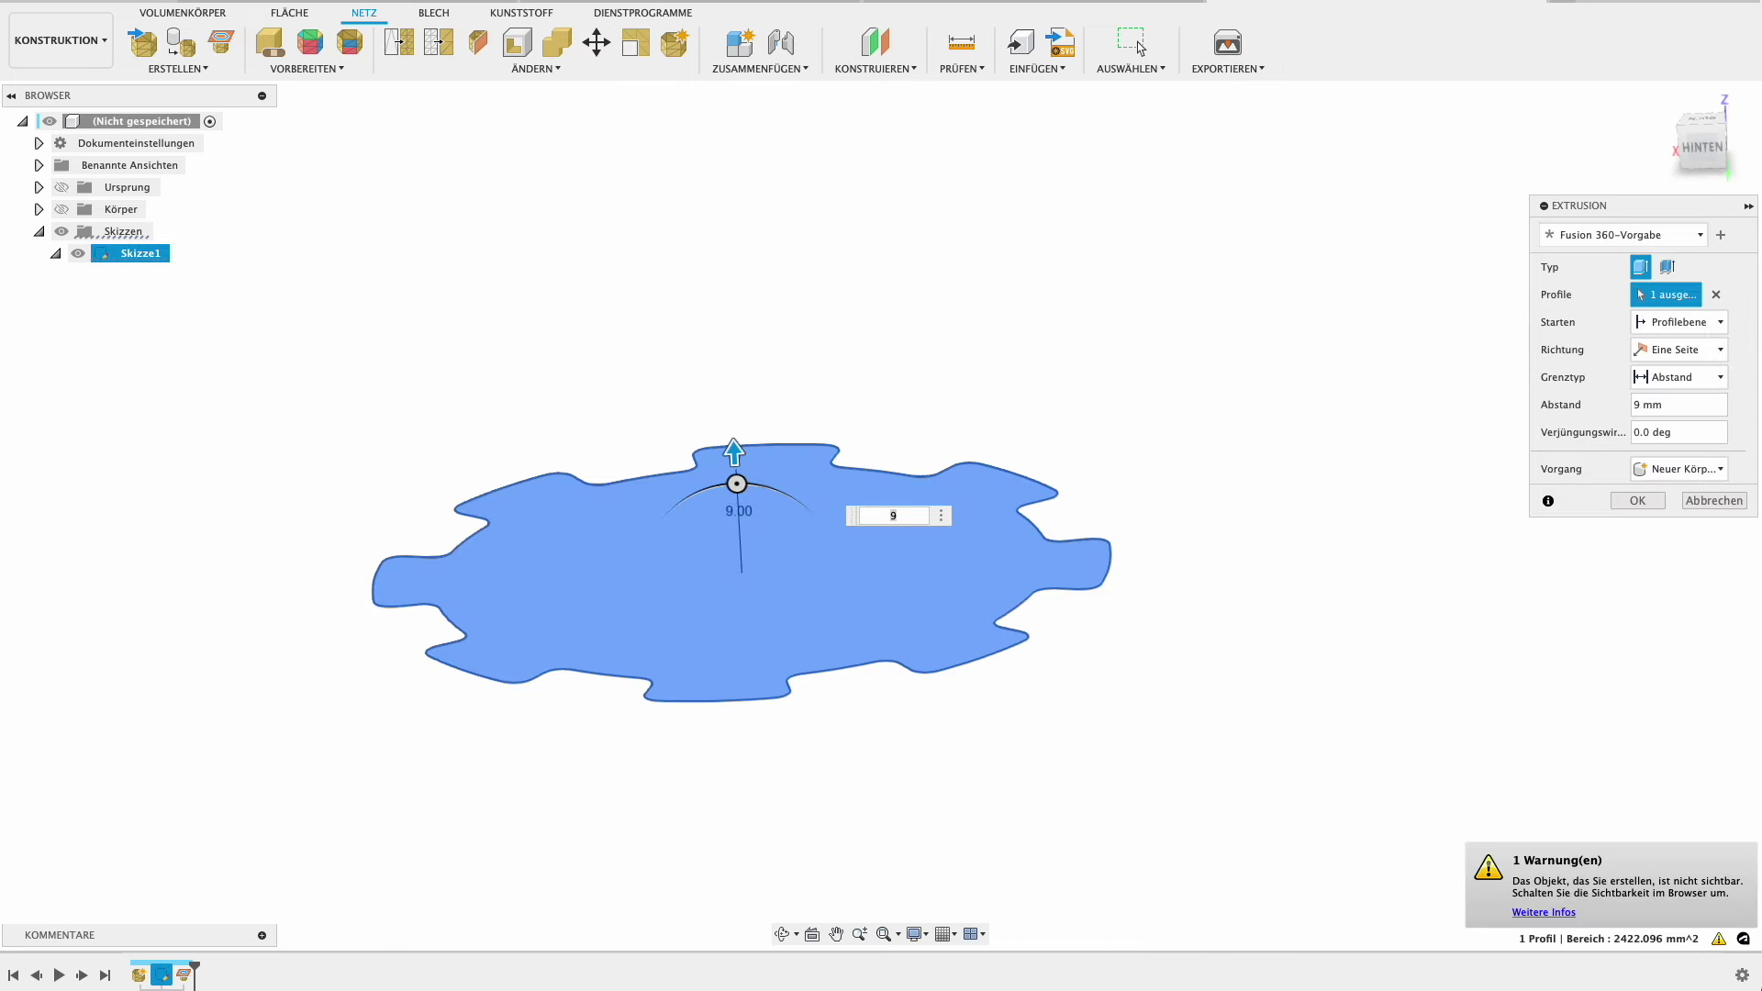
left_click(1694, 330)
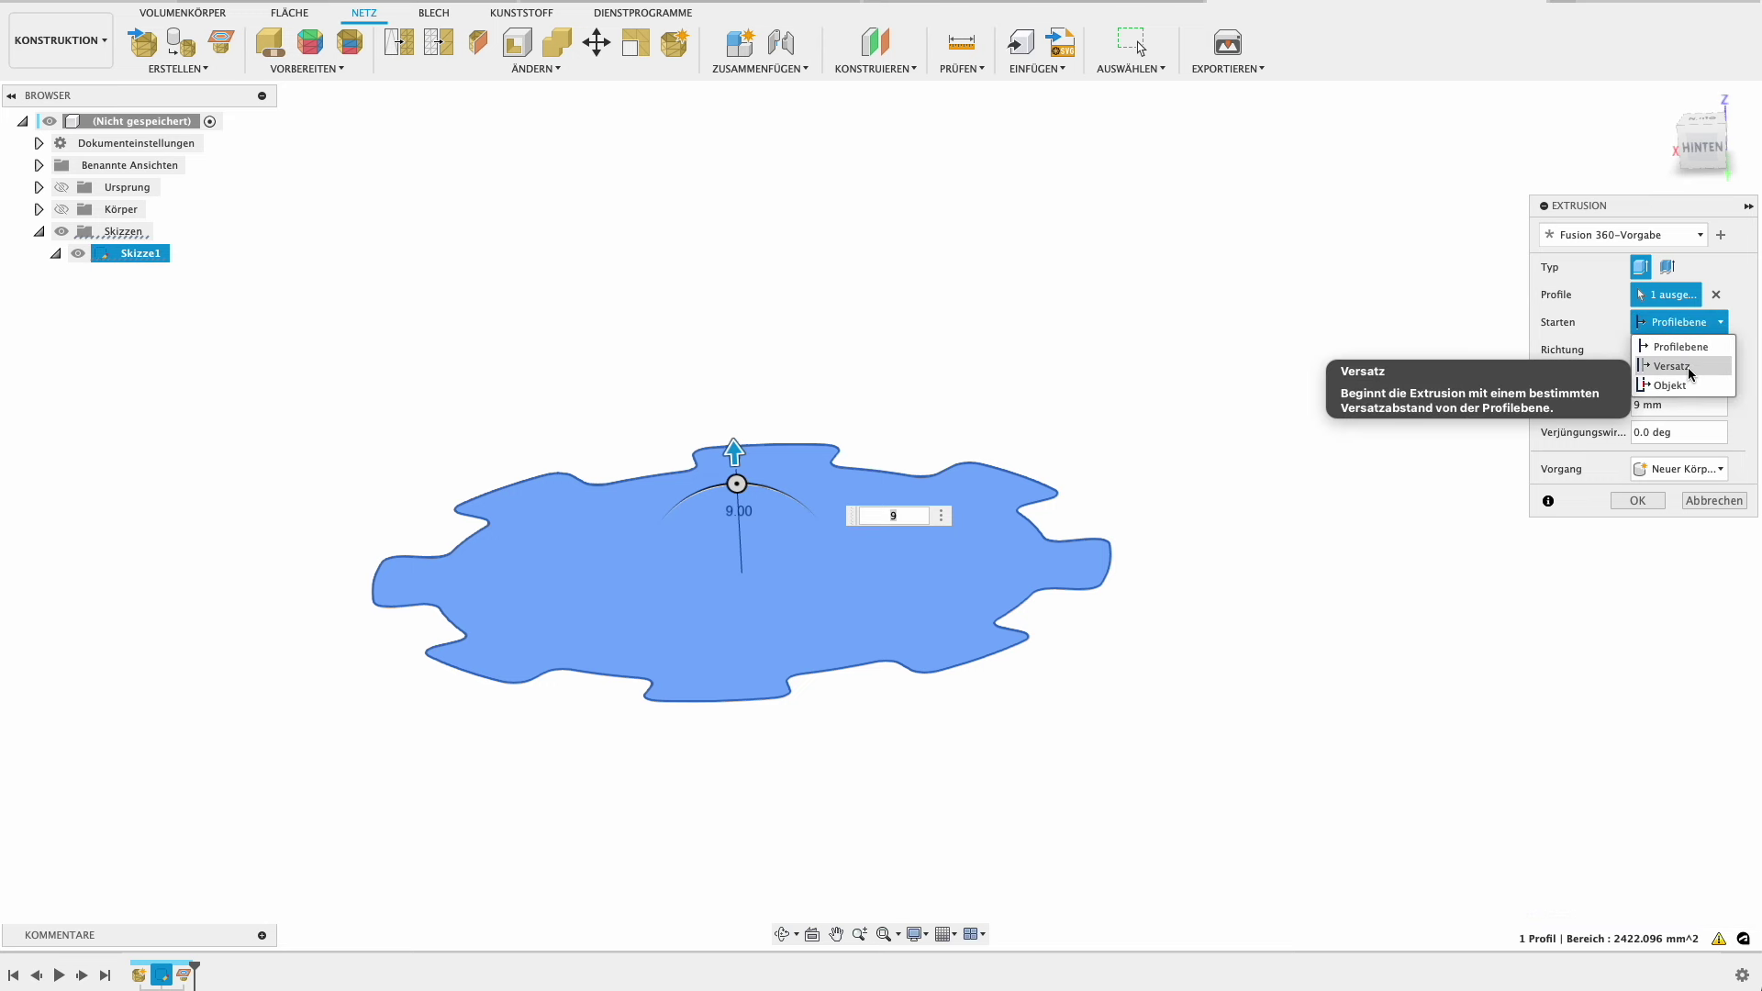
left_click(1686, 367)
left_click(1688, 350)
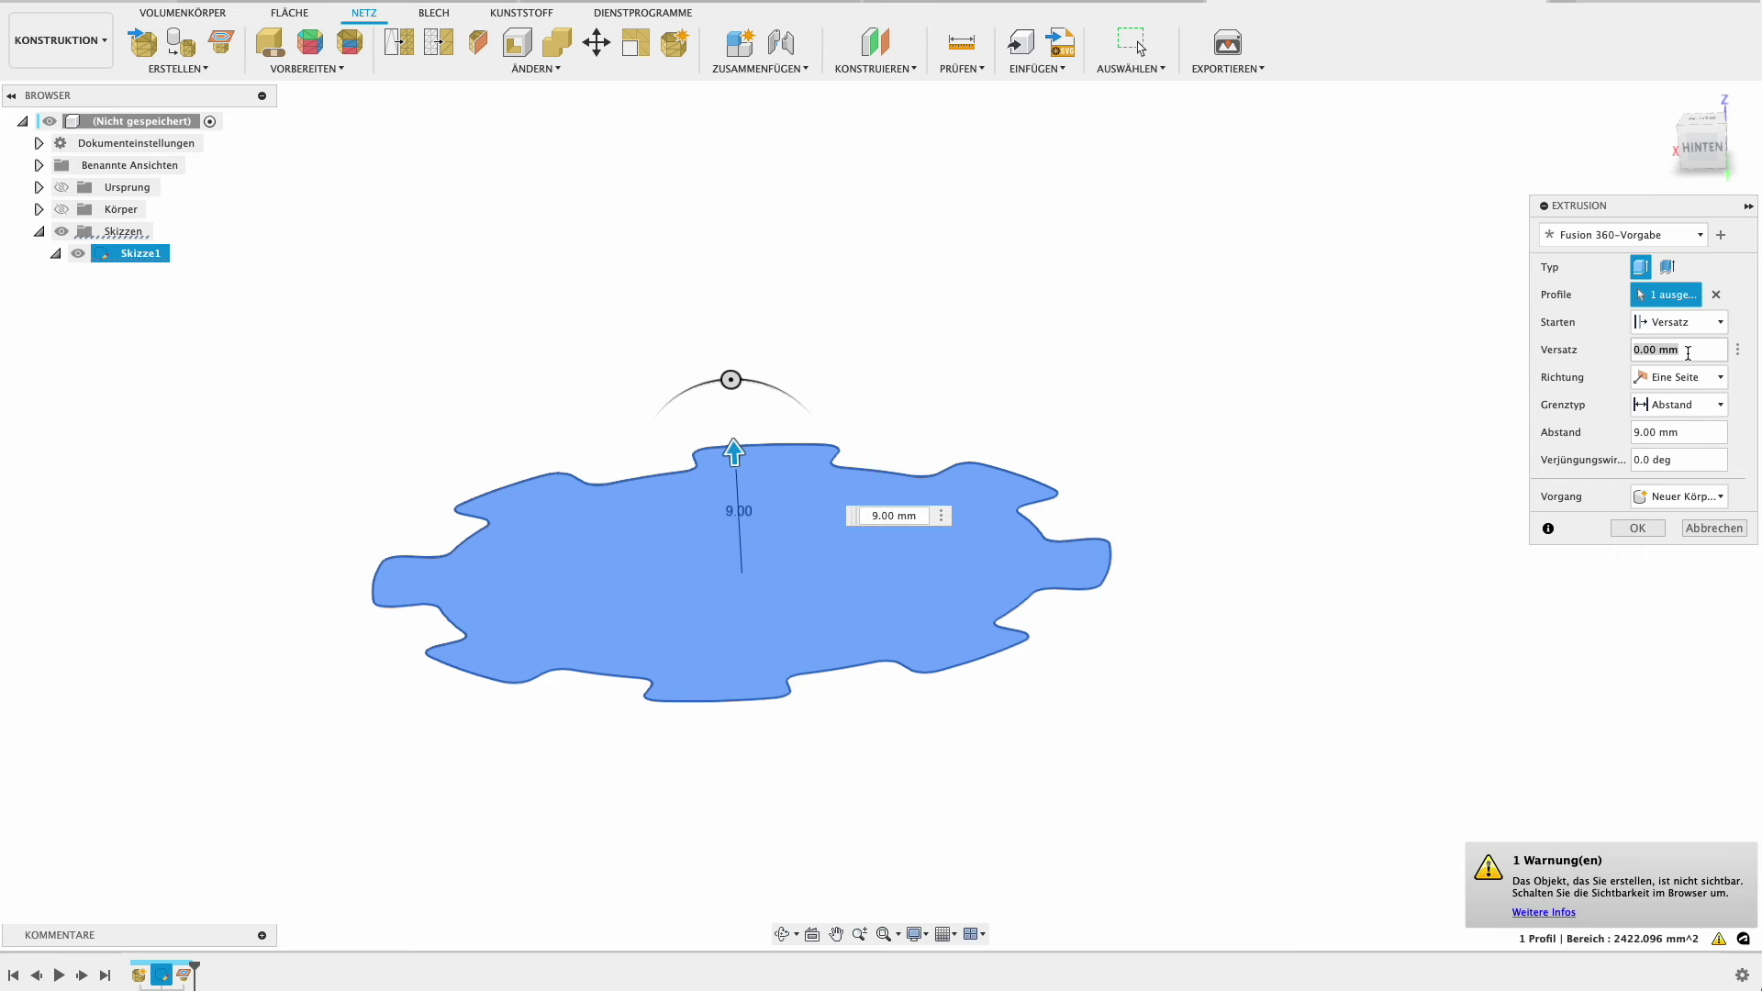
type("-1")
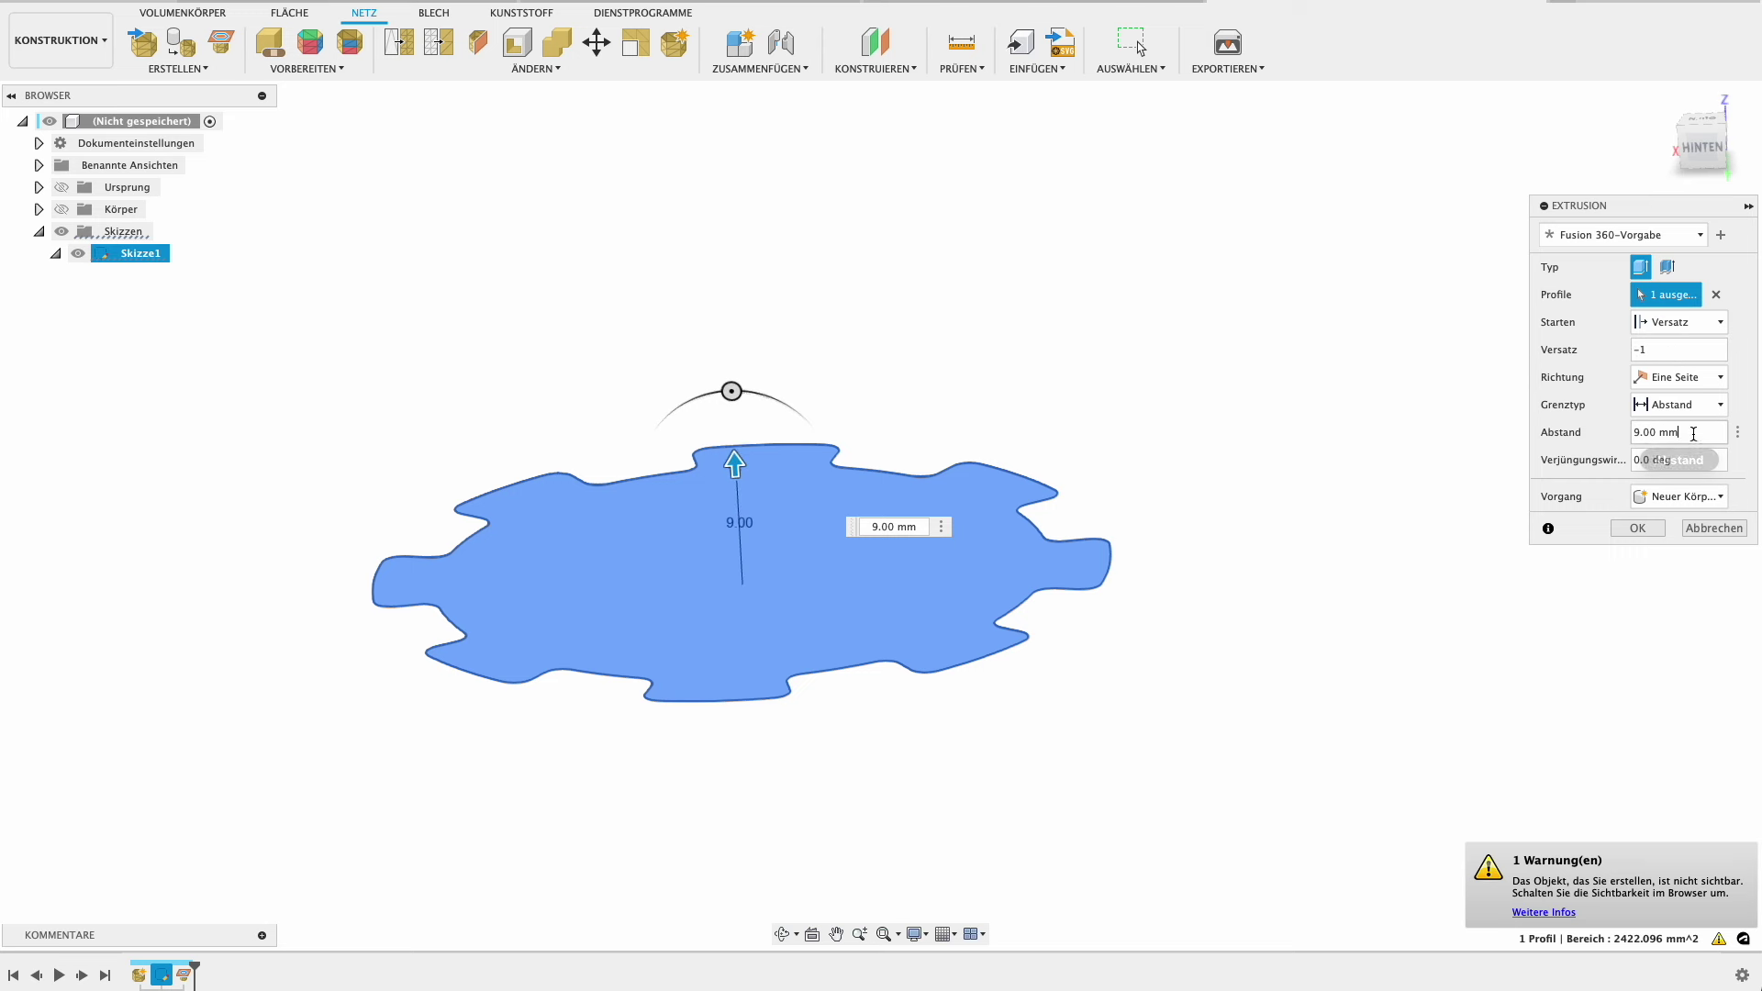
left_click(1693, 433)
type("10")
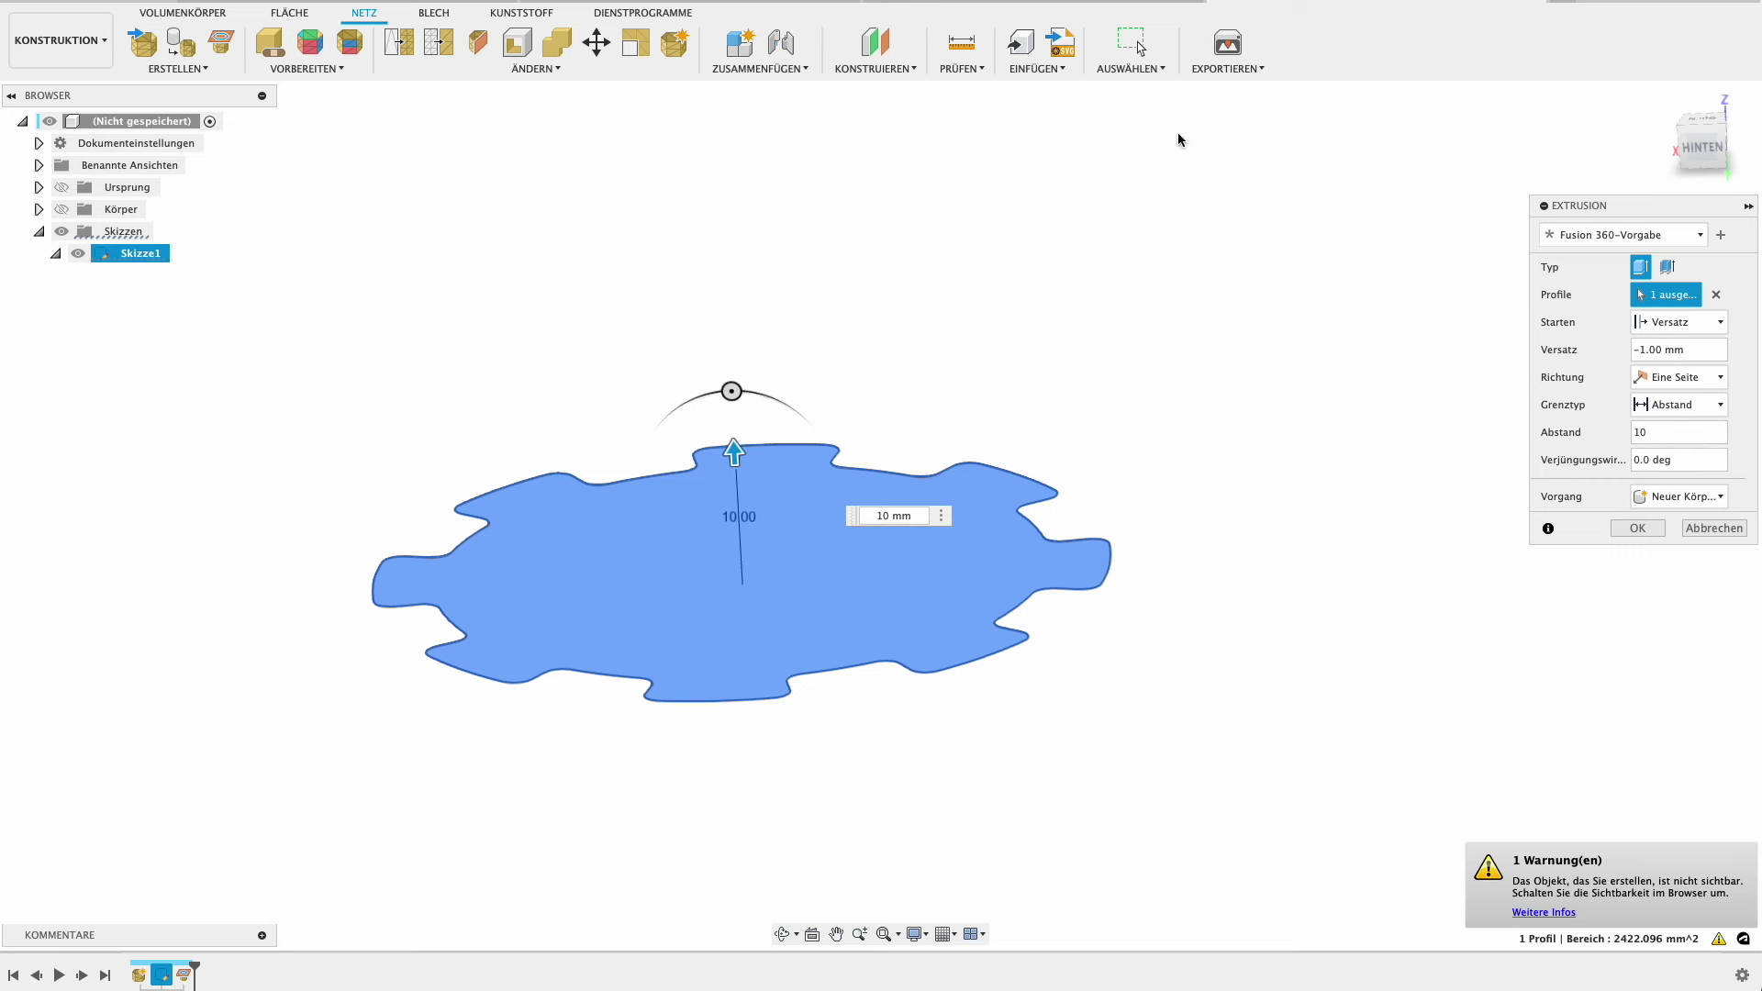
left_click(62, 209)
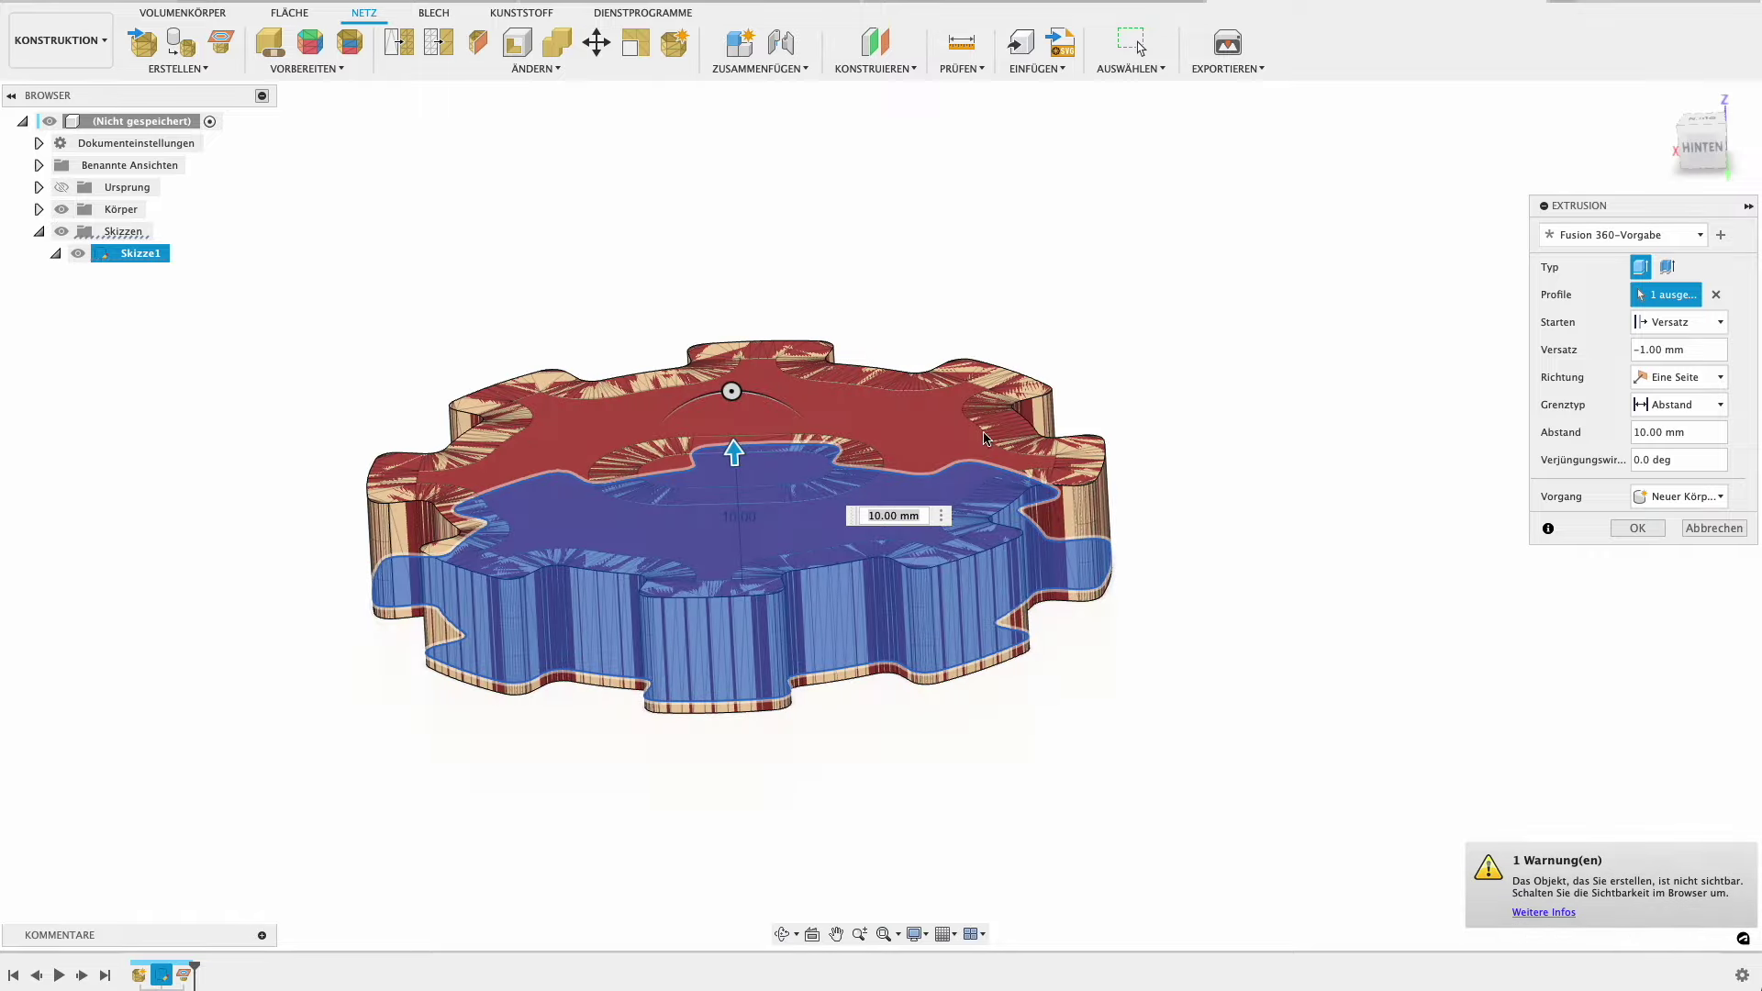
mouse_move(1227, 602)
middle_mouse_down("shift")
mouse_move(1210, 584)
mouse_move(1220, 661)
middle_mouse_up("shift")
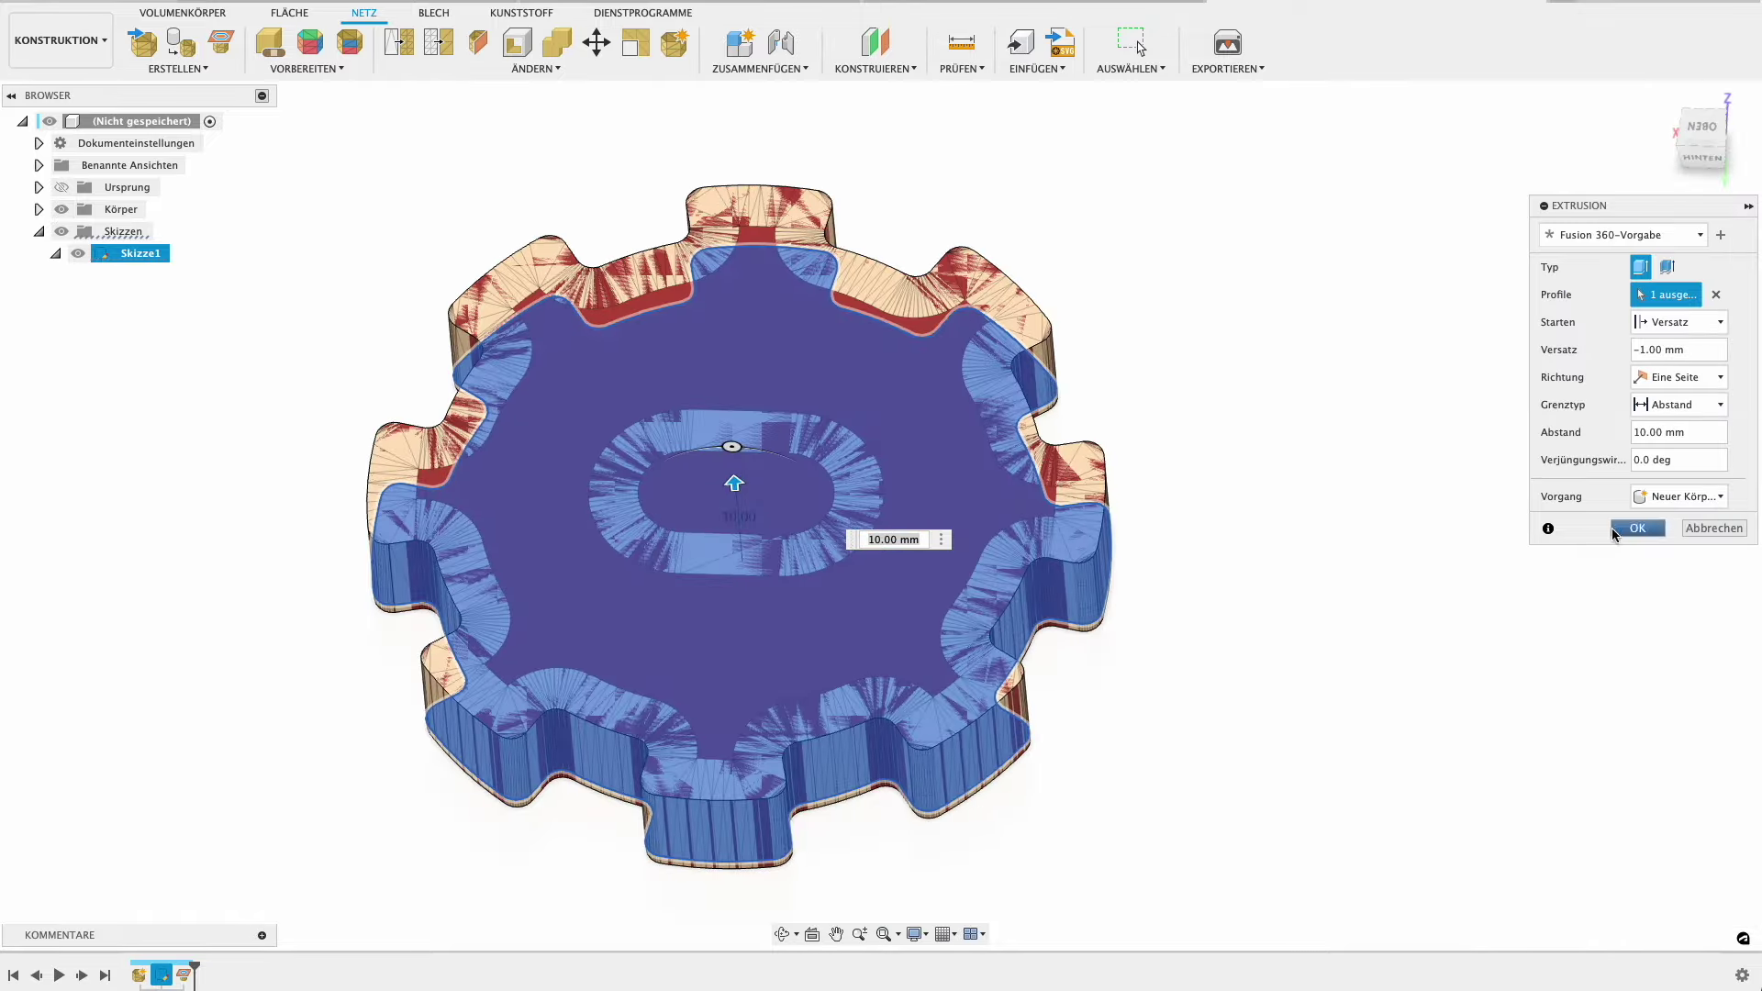
key("Return")
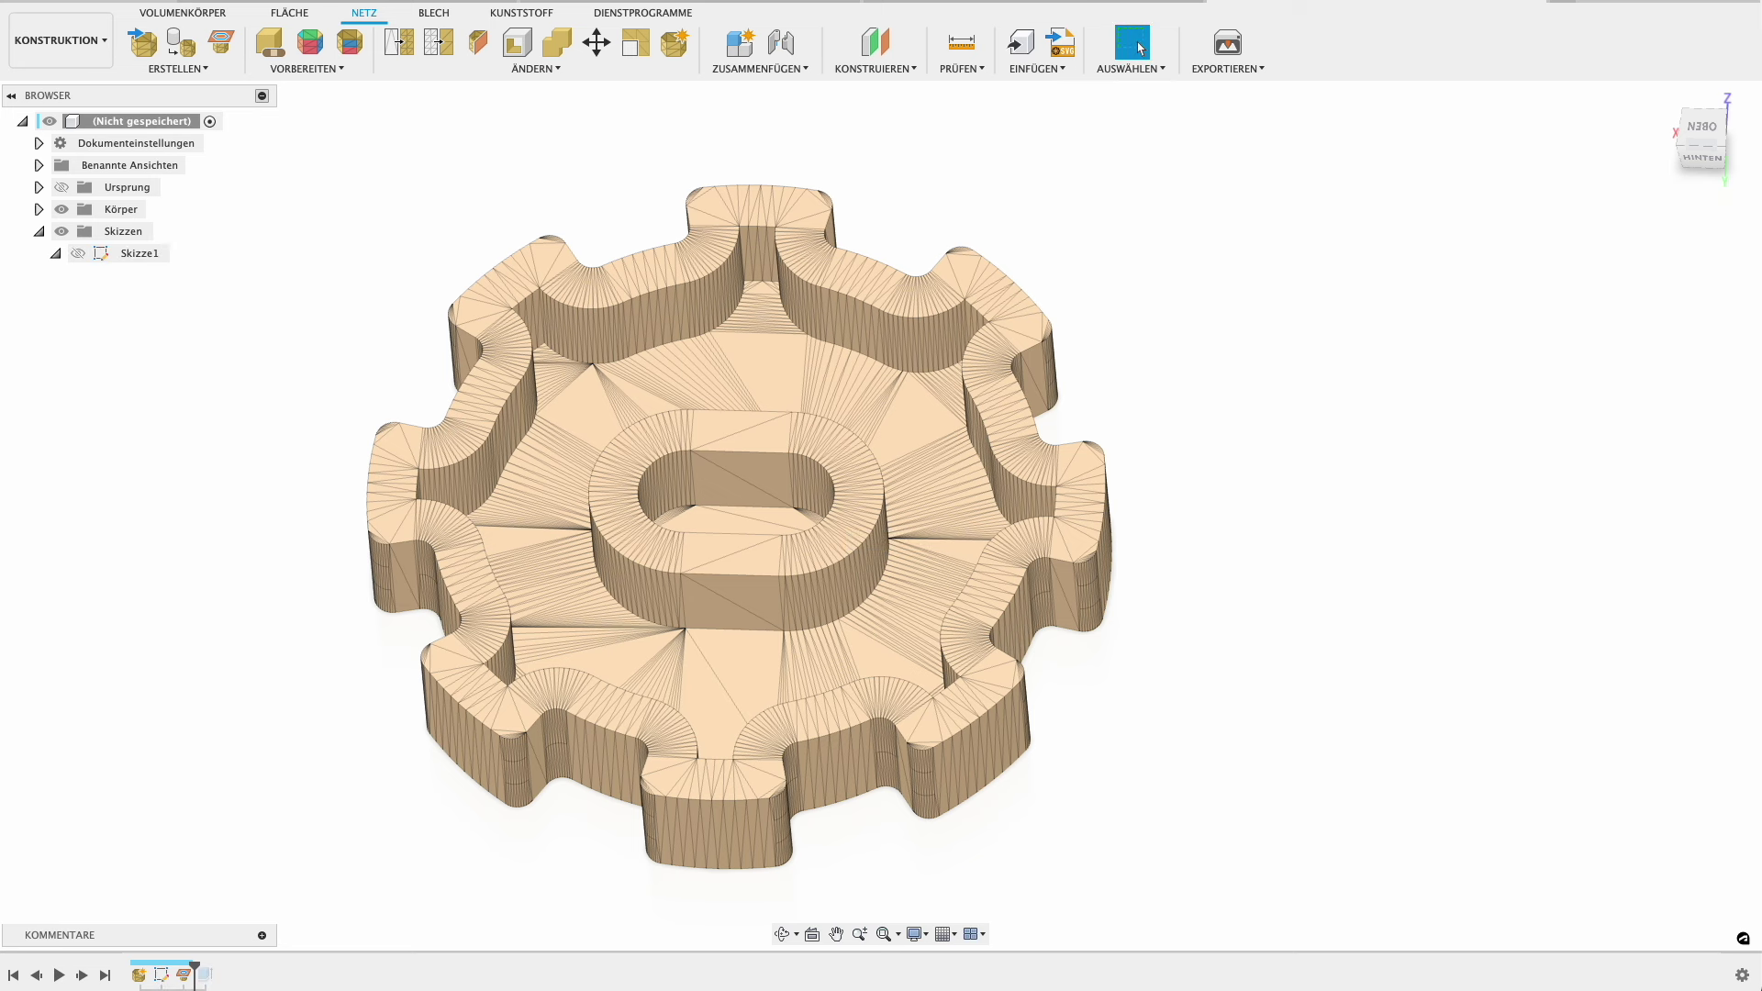
left_click(39, 209)
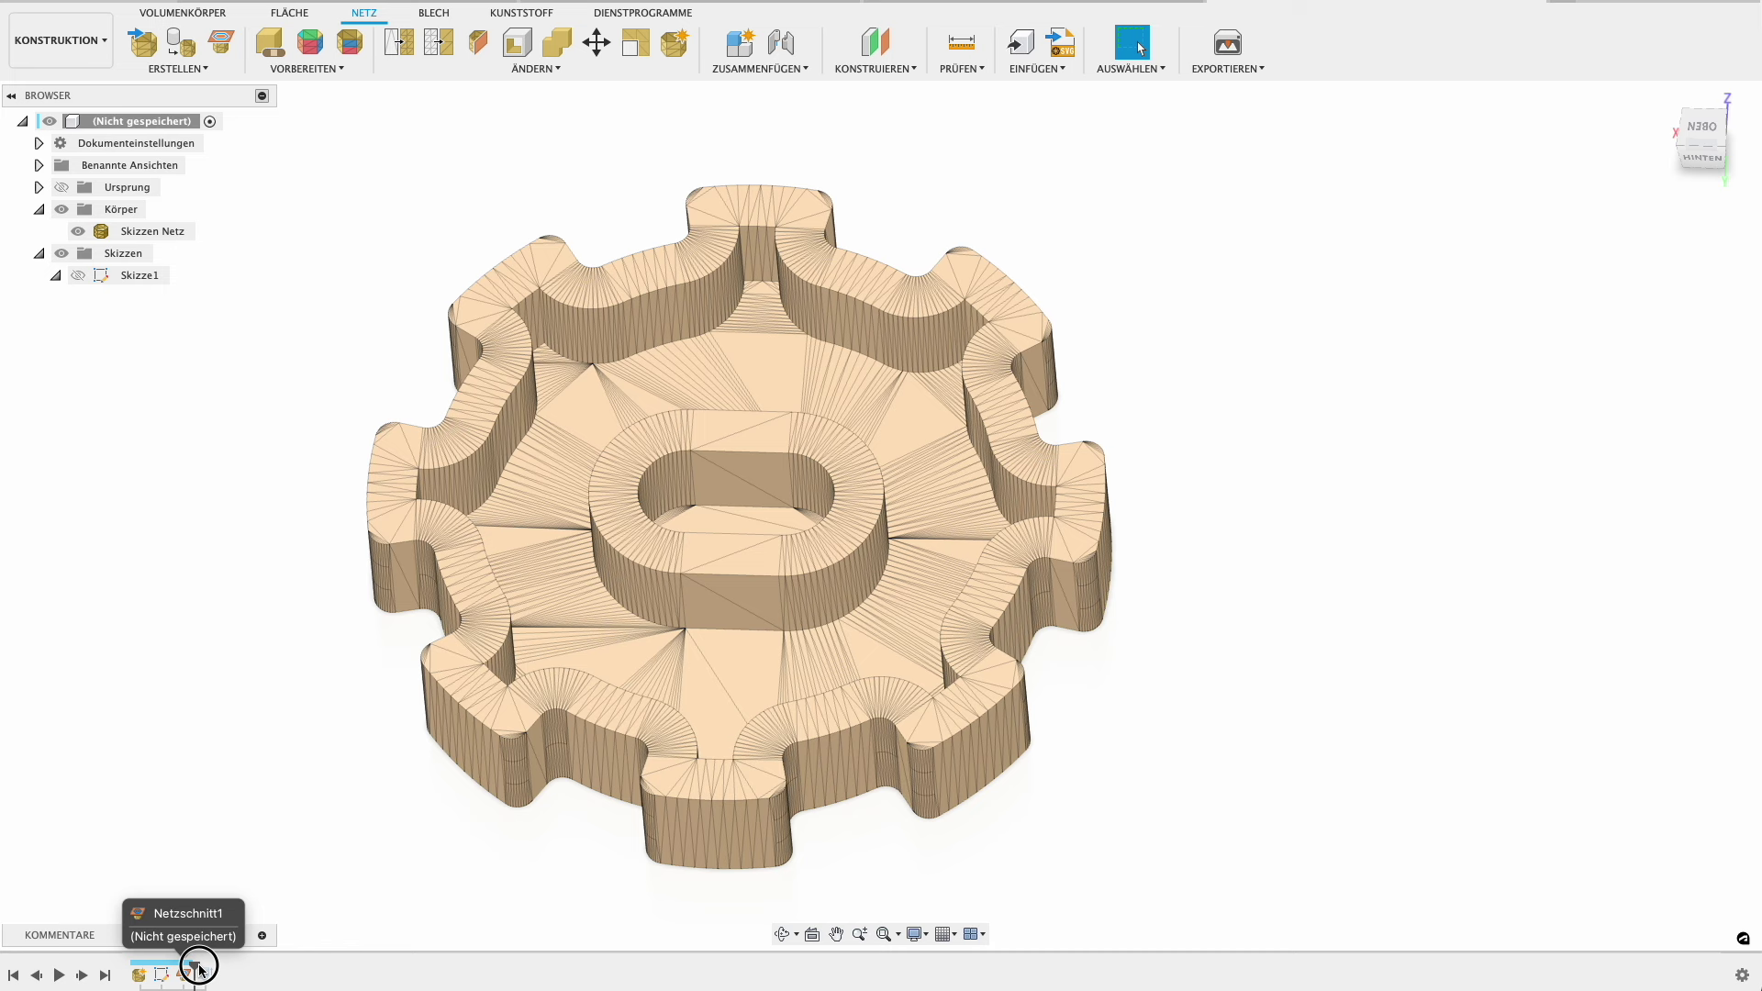
Toggle the Skizzen Netz mesh visibility to compare it with the Körper1 solid.
left_click(90, 234)
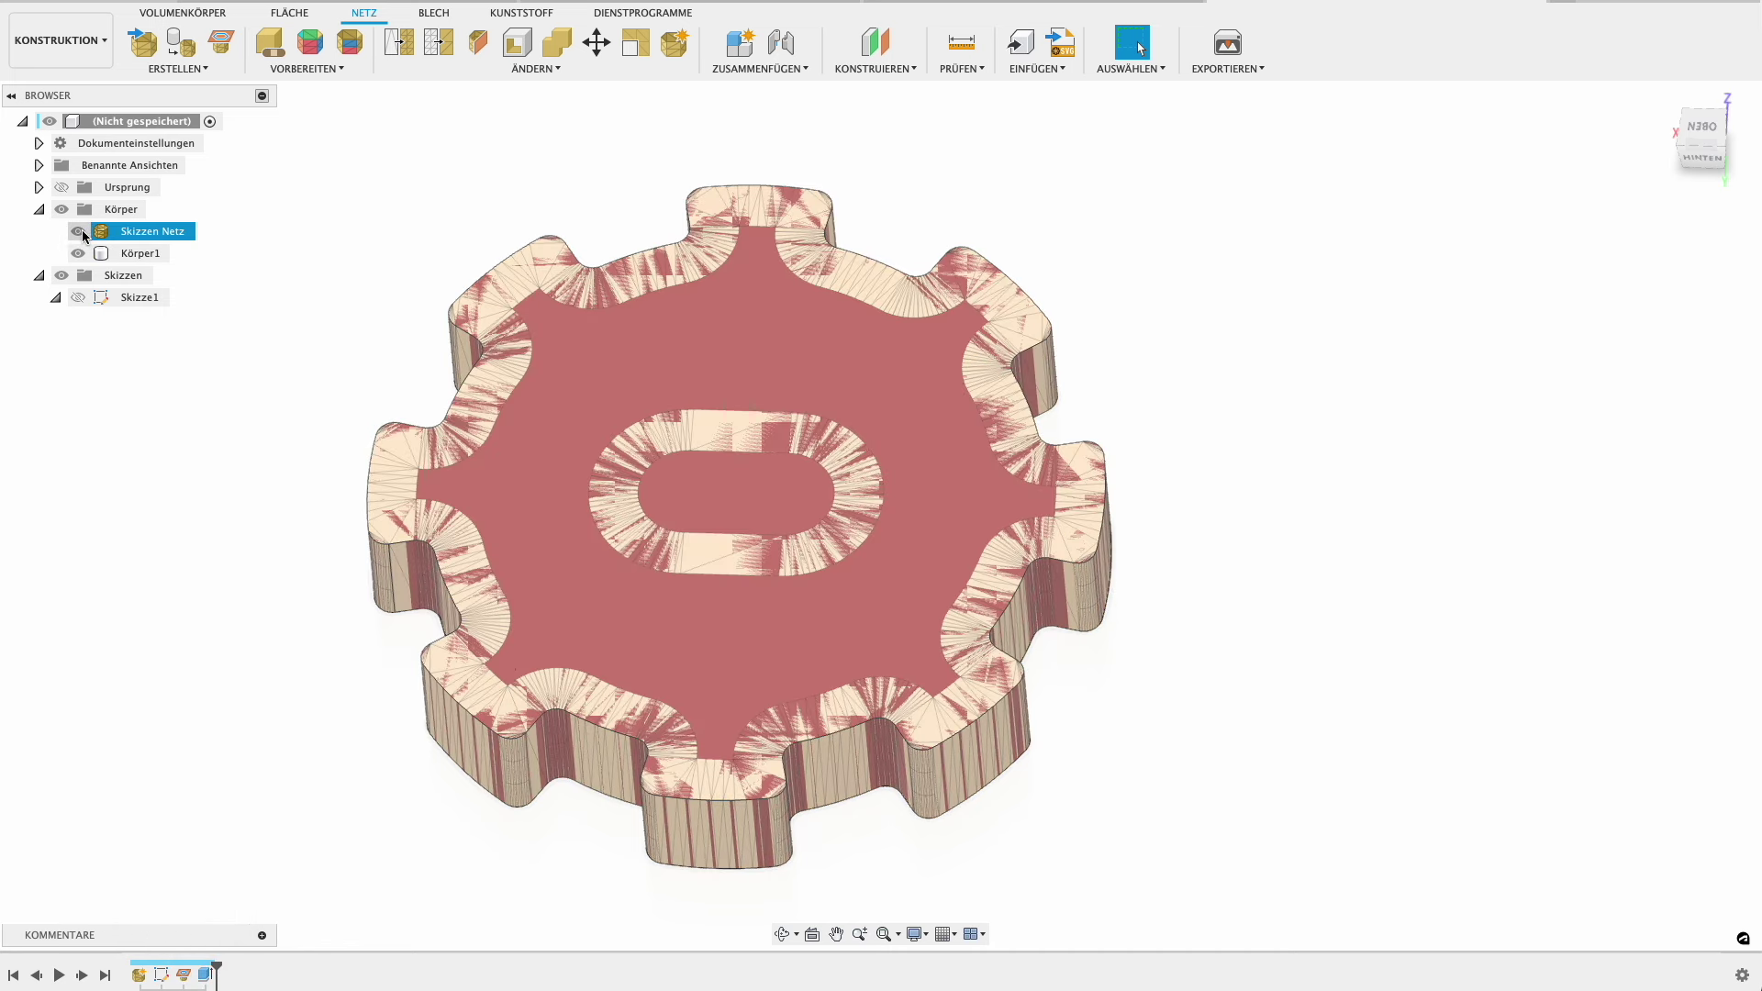
left_click(82, 236)
mouse_move(235, 502)
middle_mouse_down("shift")
mouse_move(237, 404)
mouse_move(248, 477)
middle_mouse_up("shift")
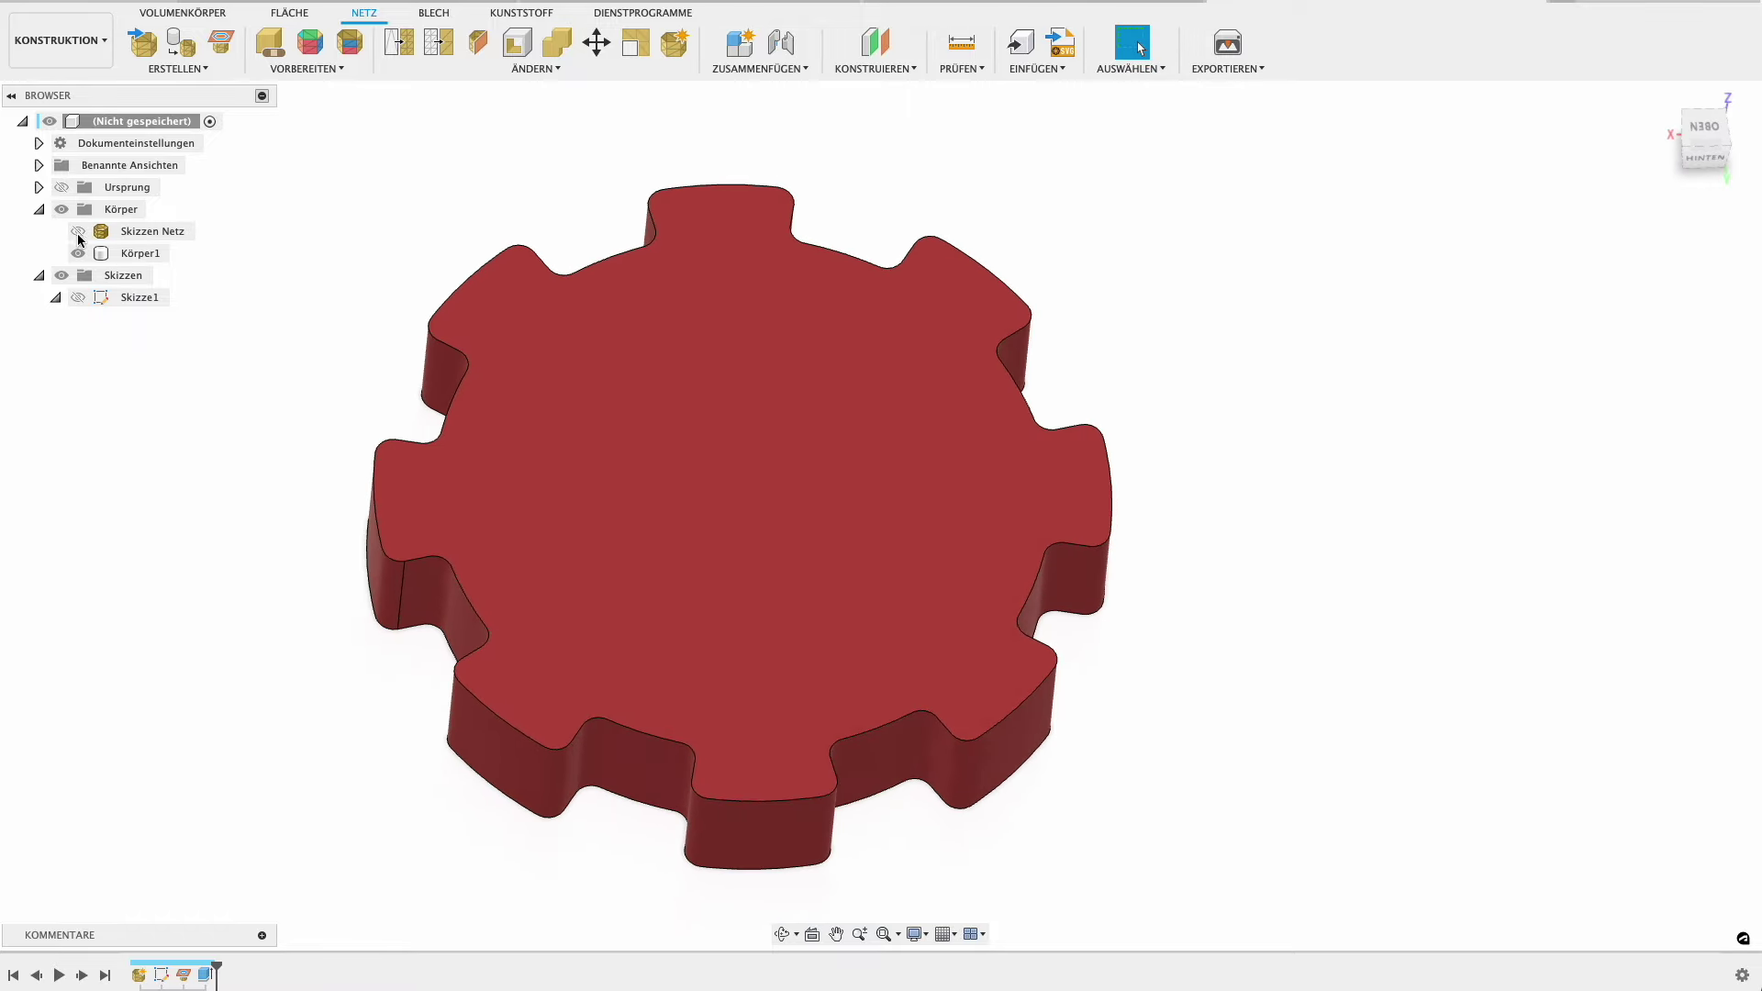
left_click(78, 232)
left_click(492, 355)
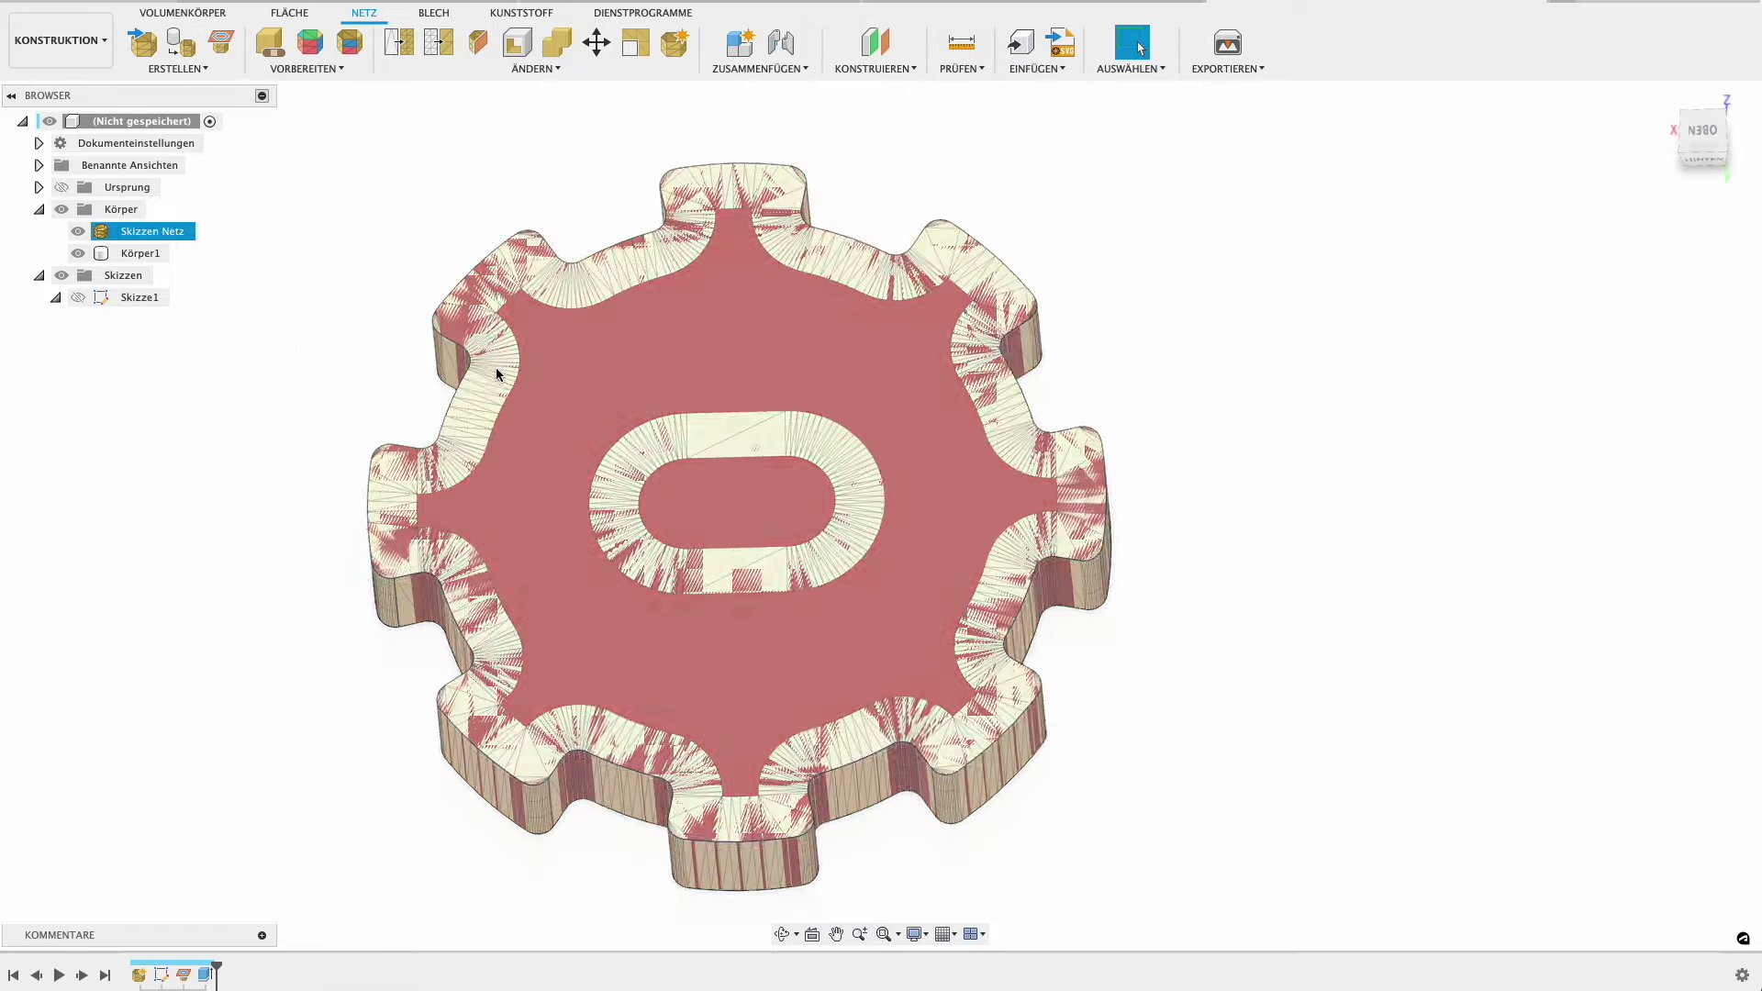
left_click(533, 450)
key("Escape")
Sketch on the gear's top face, offsetting the outer outline 4.098 mm inward.
left_click(183, 11)
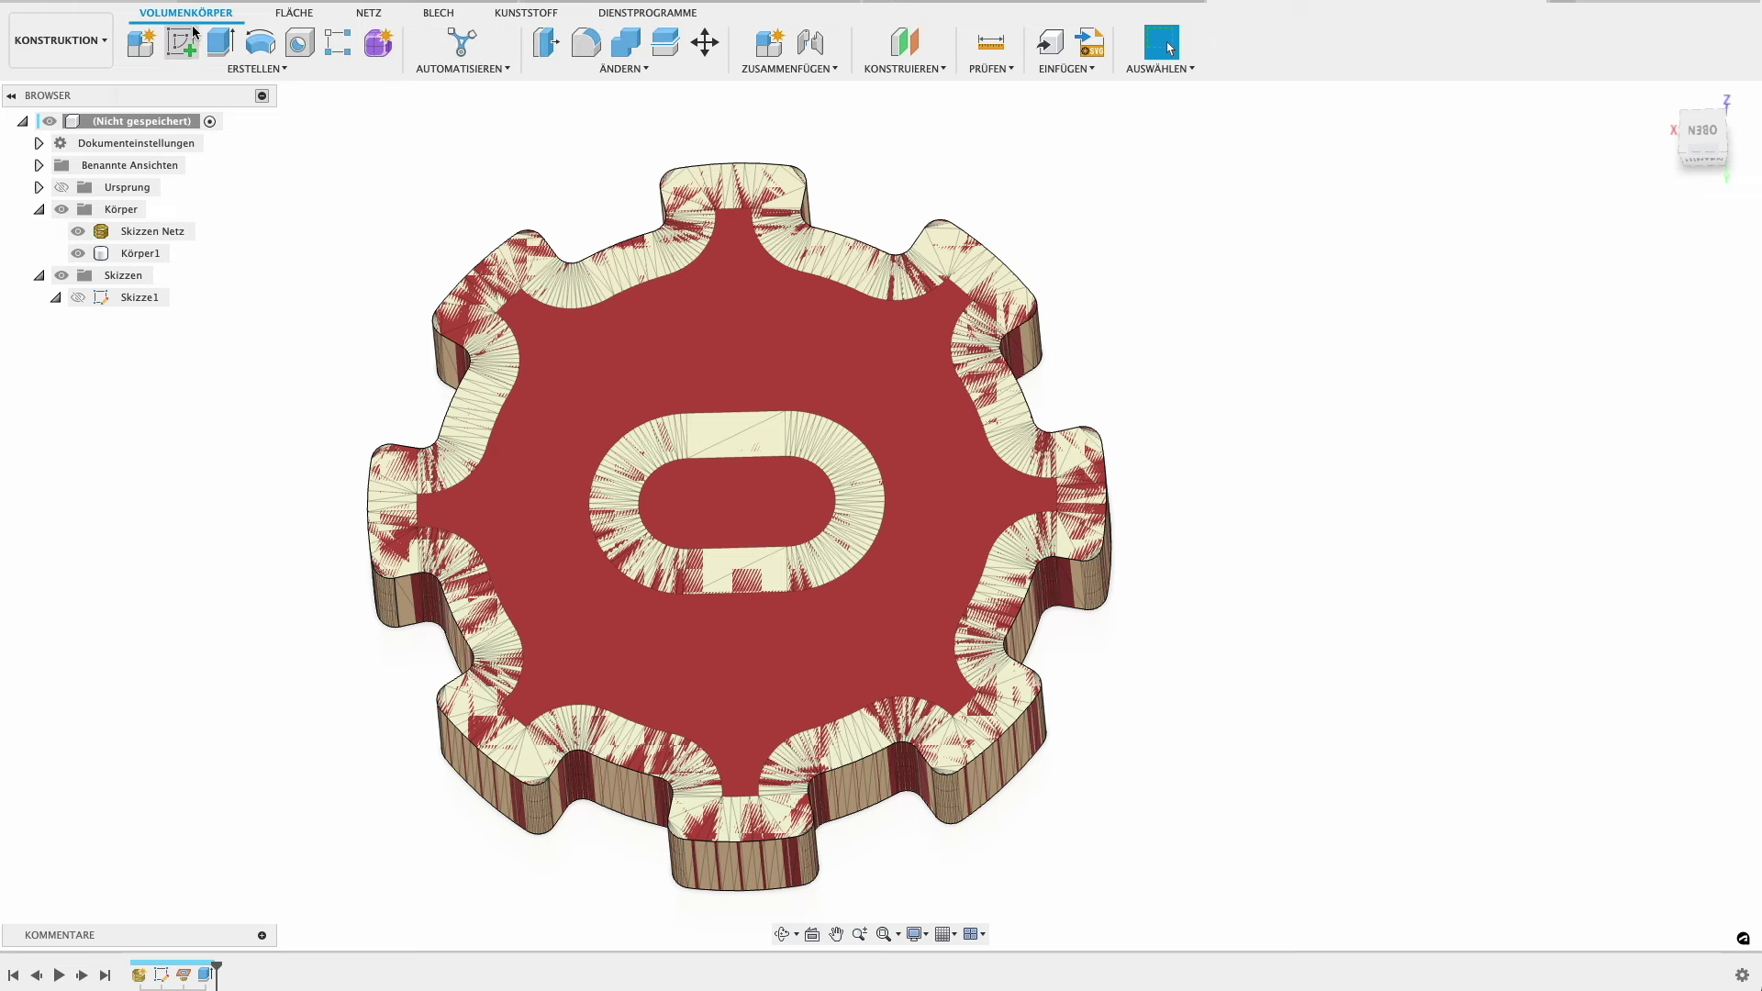
left_click(619, 354)
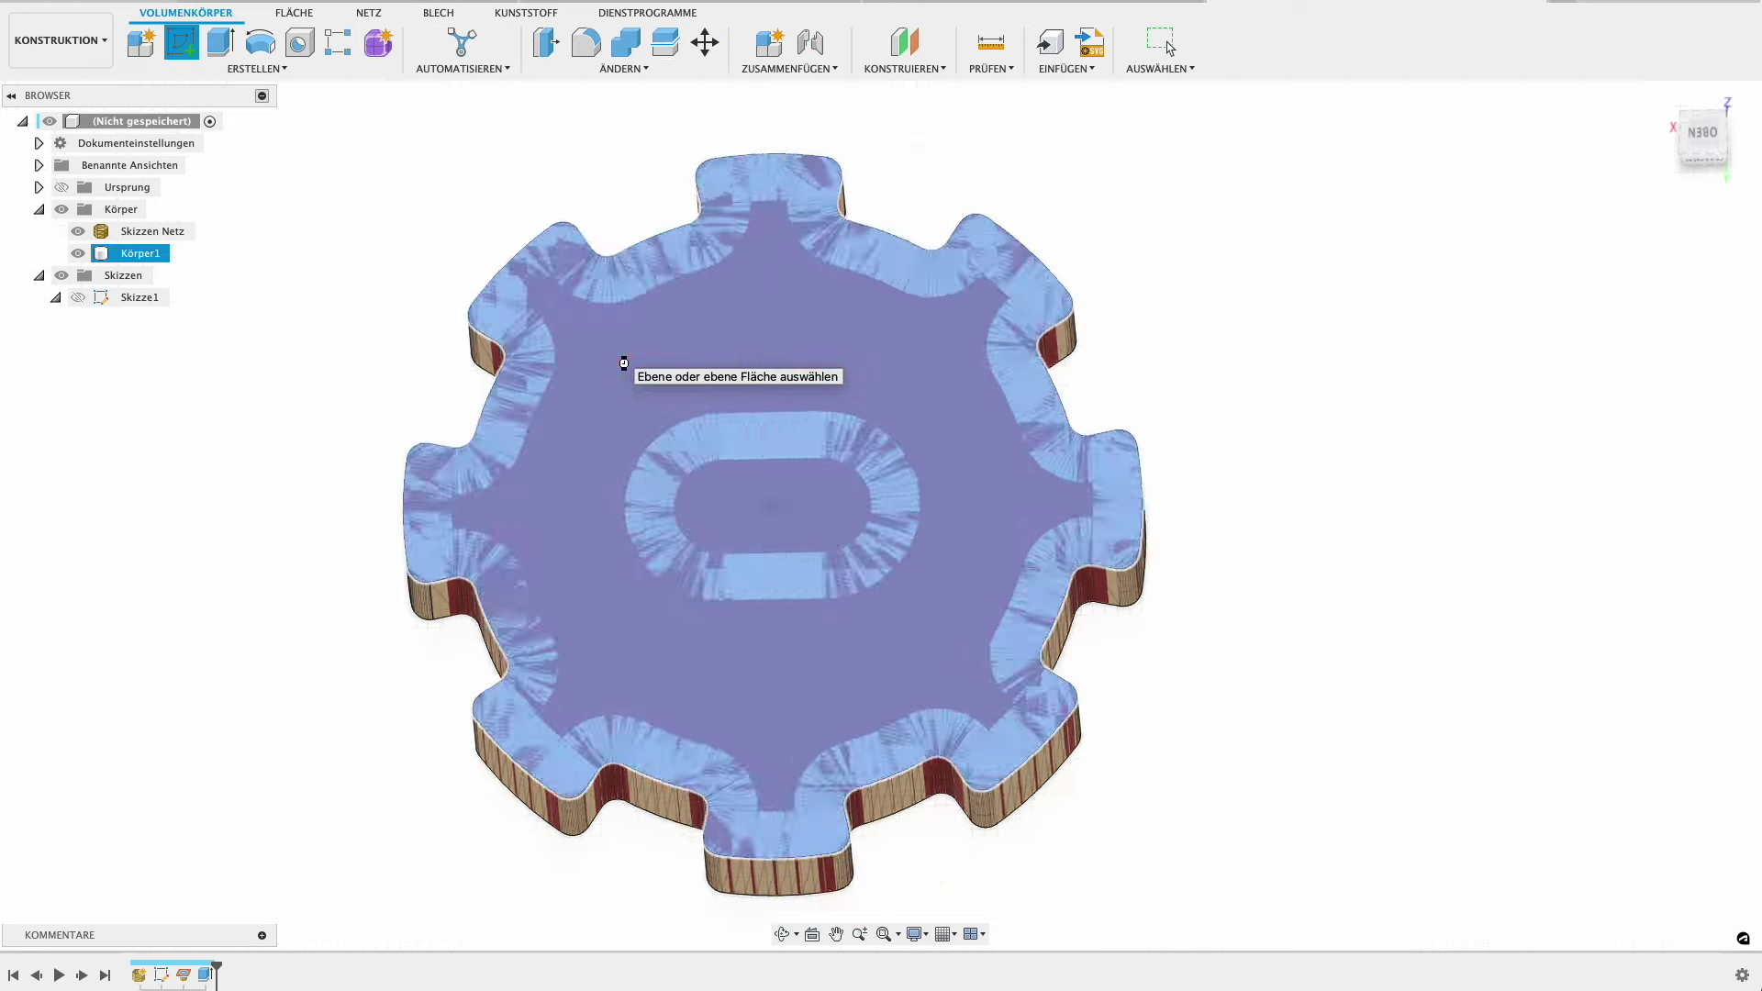
left_click(547, 42)
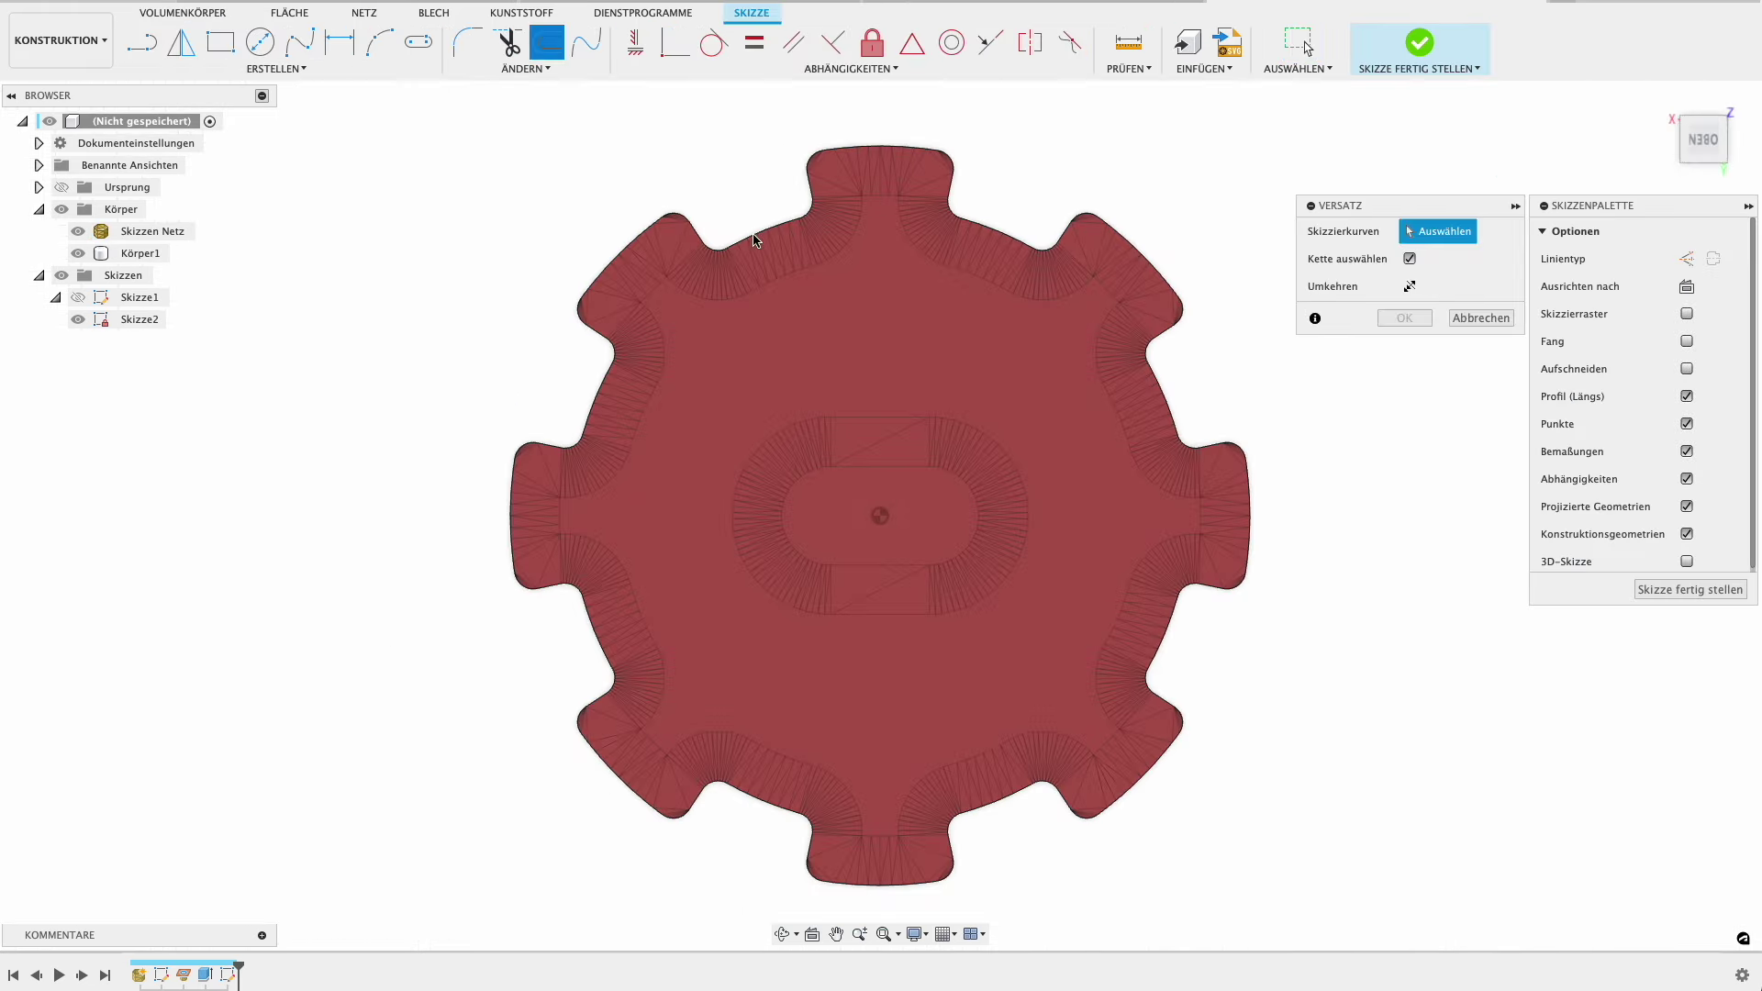
left_click(739, 246)
left_click_drag(725, 225, 761, 289)
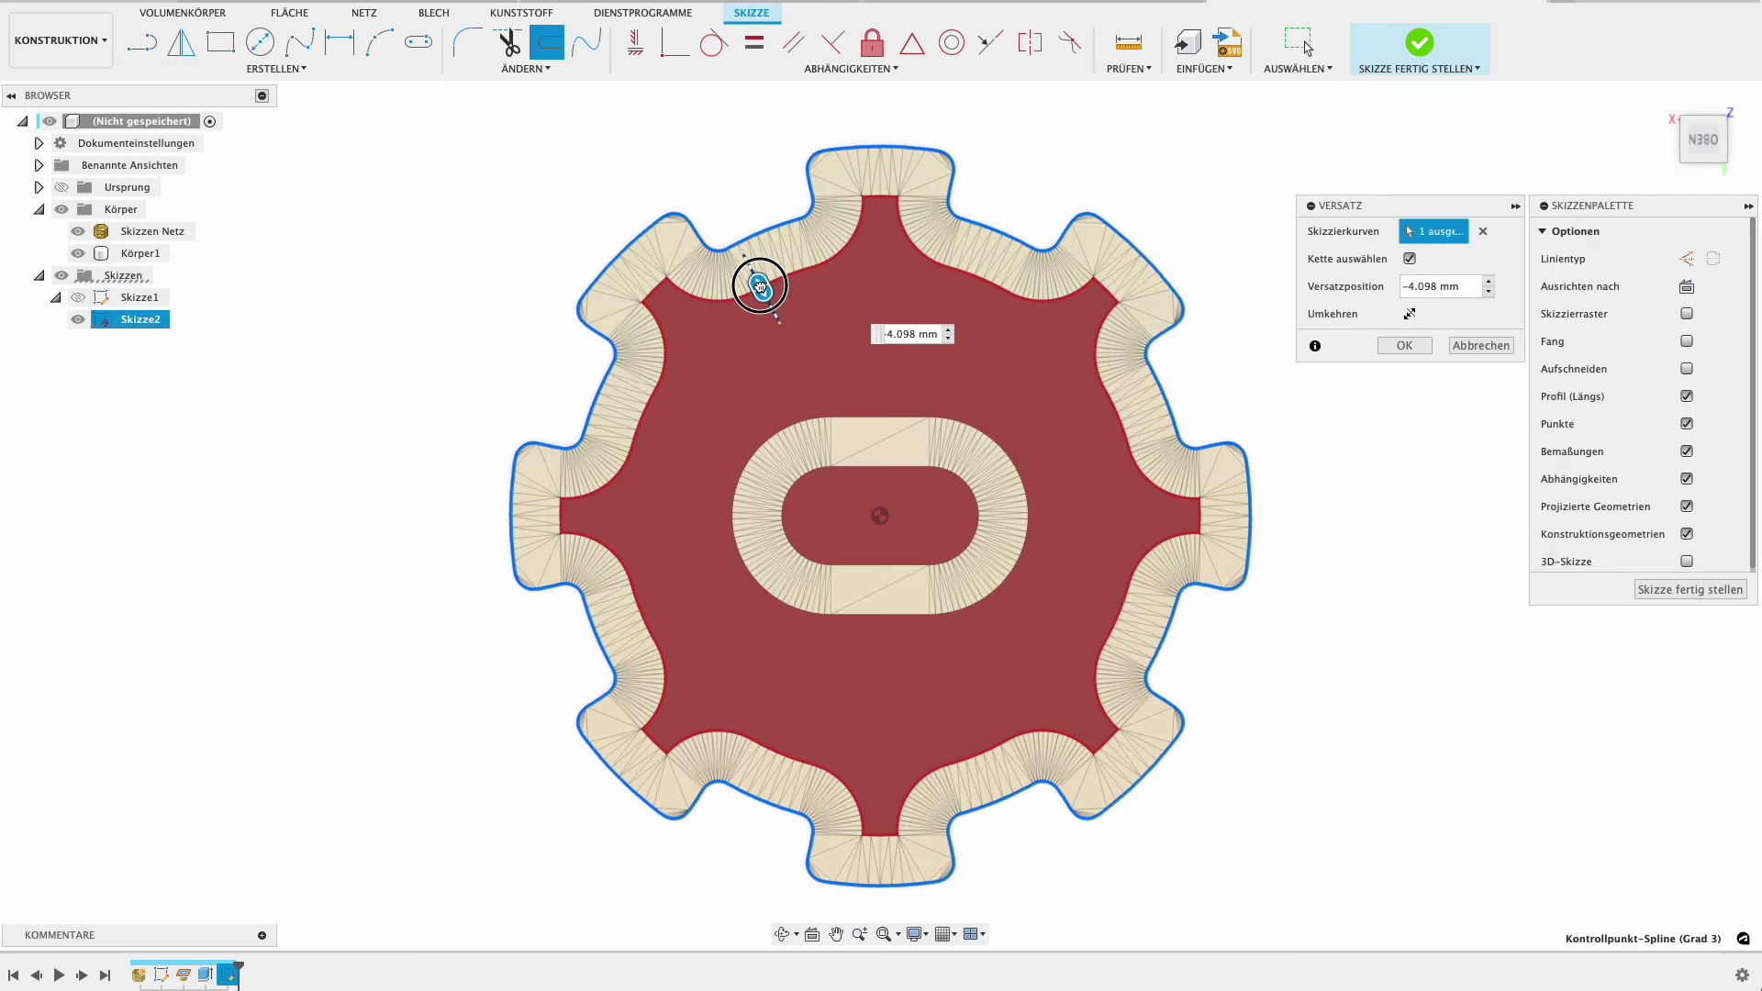
type("-")
key("Return")
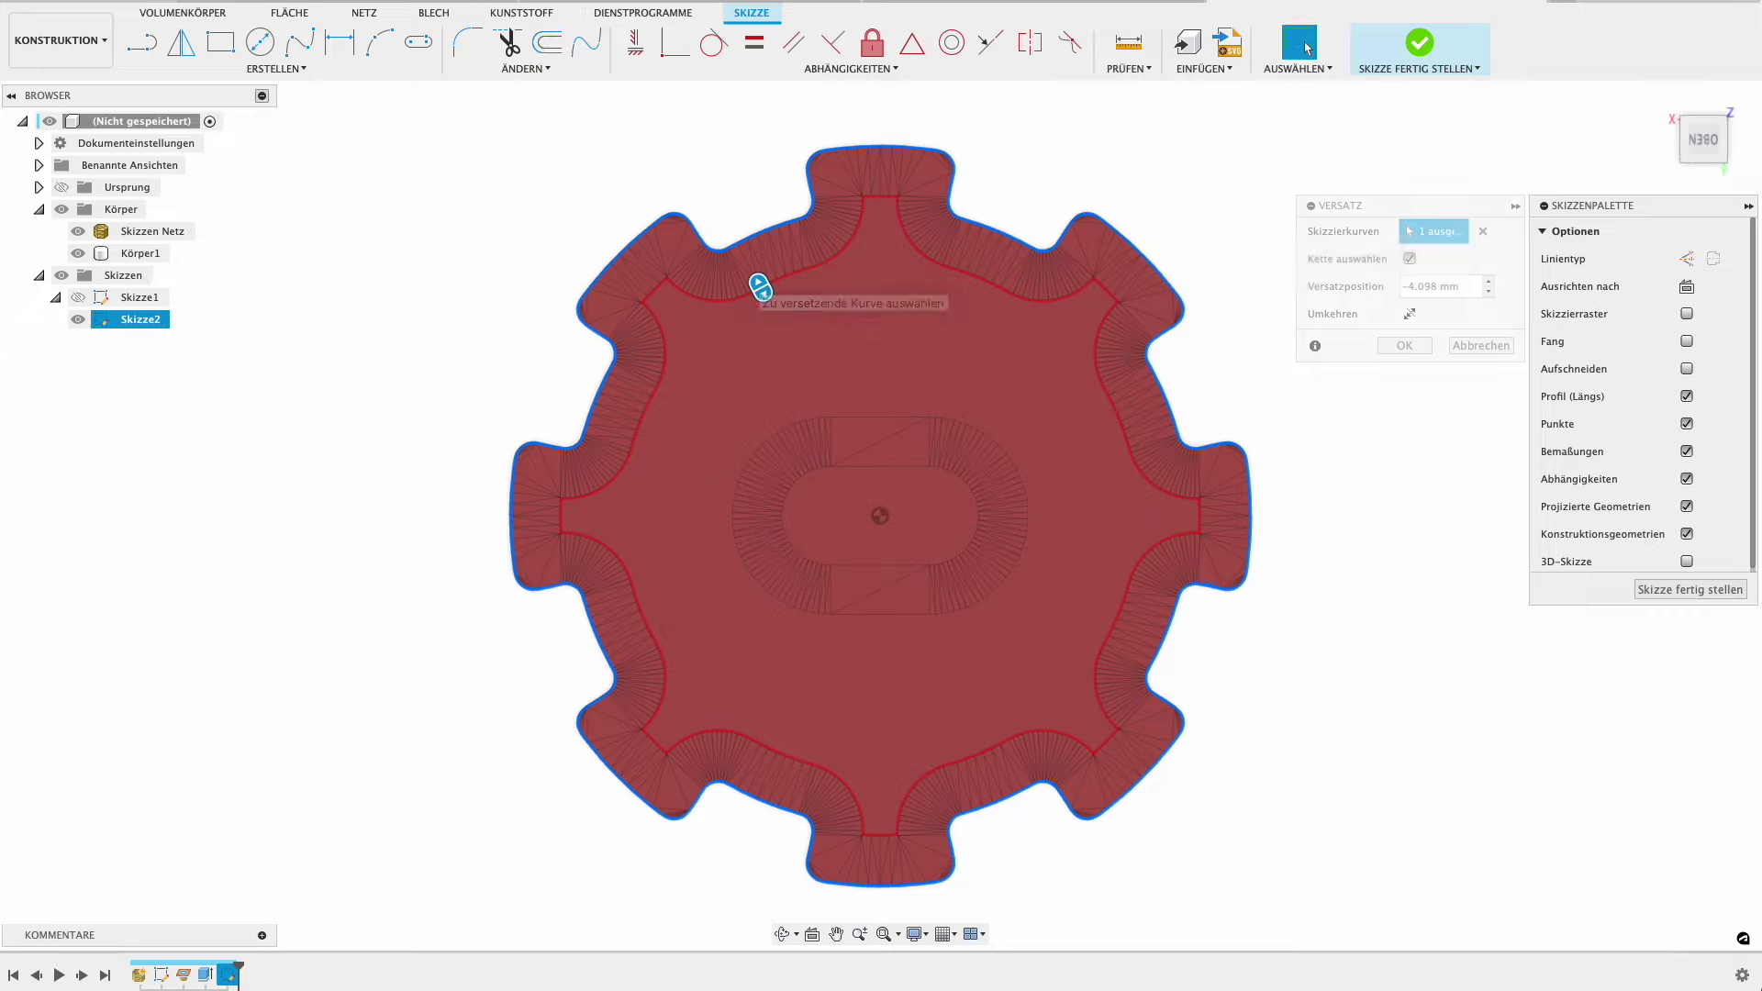
Extrude the inner offset profile -5 mm to cut out the gear's interior.
key("e")
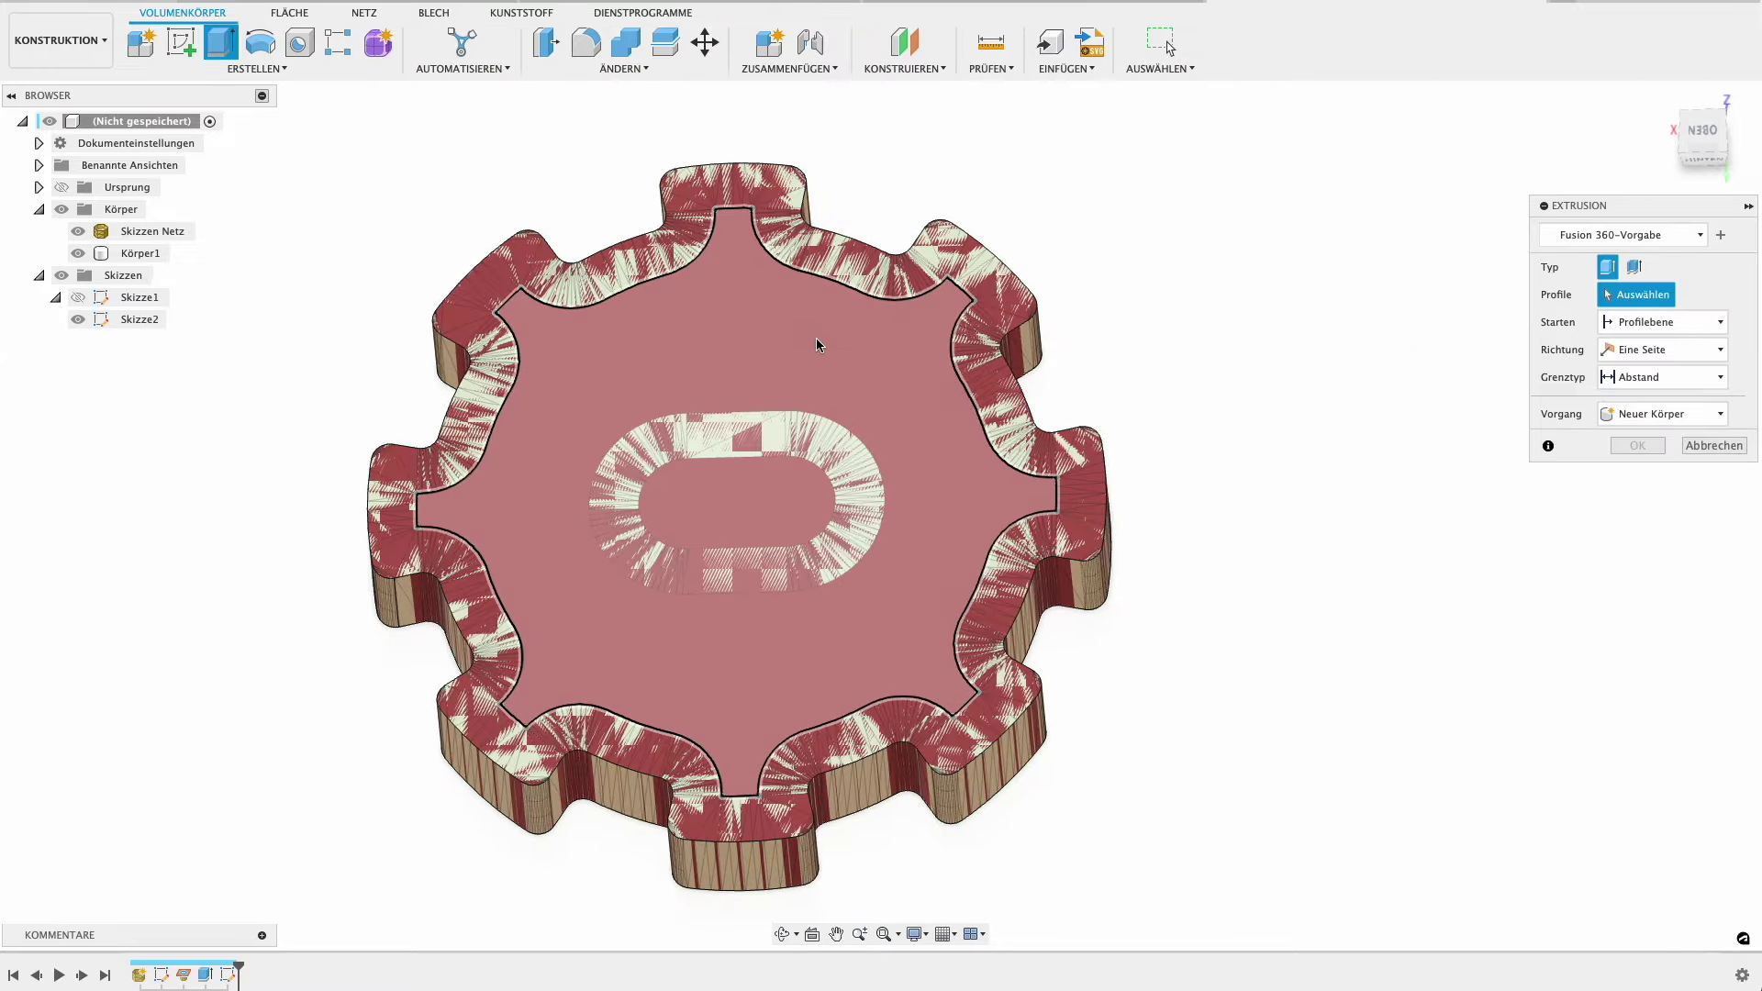
left_click(816, 341)
type("-5")
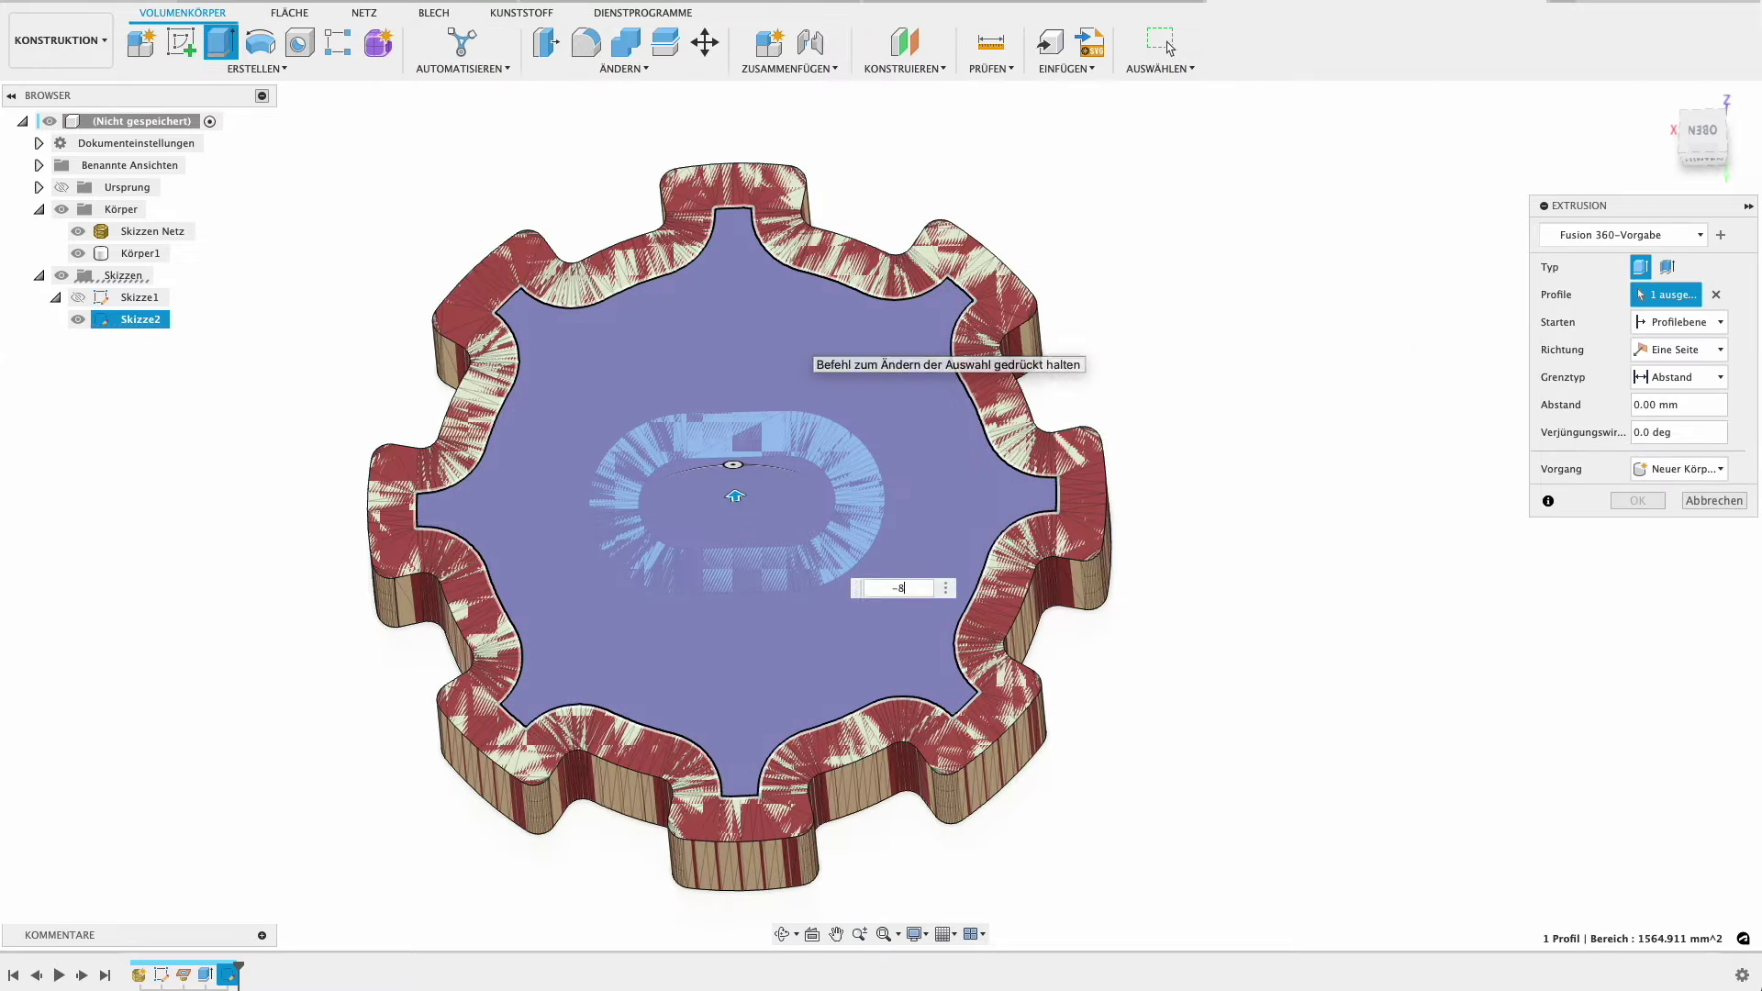
key("Return")
Toggle Körper1 and mesh visibility and orbit to inspect the hollow gear shell.
middle_click_drag(890, 525, 901, 418, "shift")
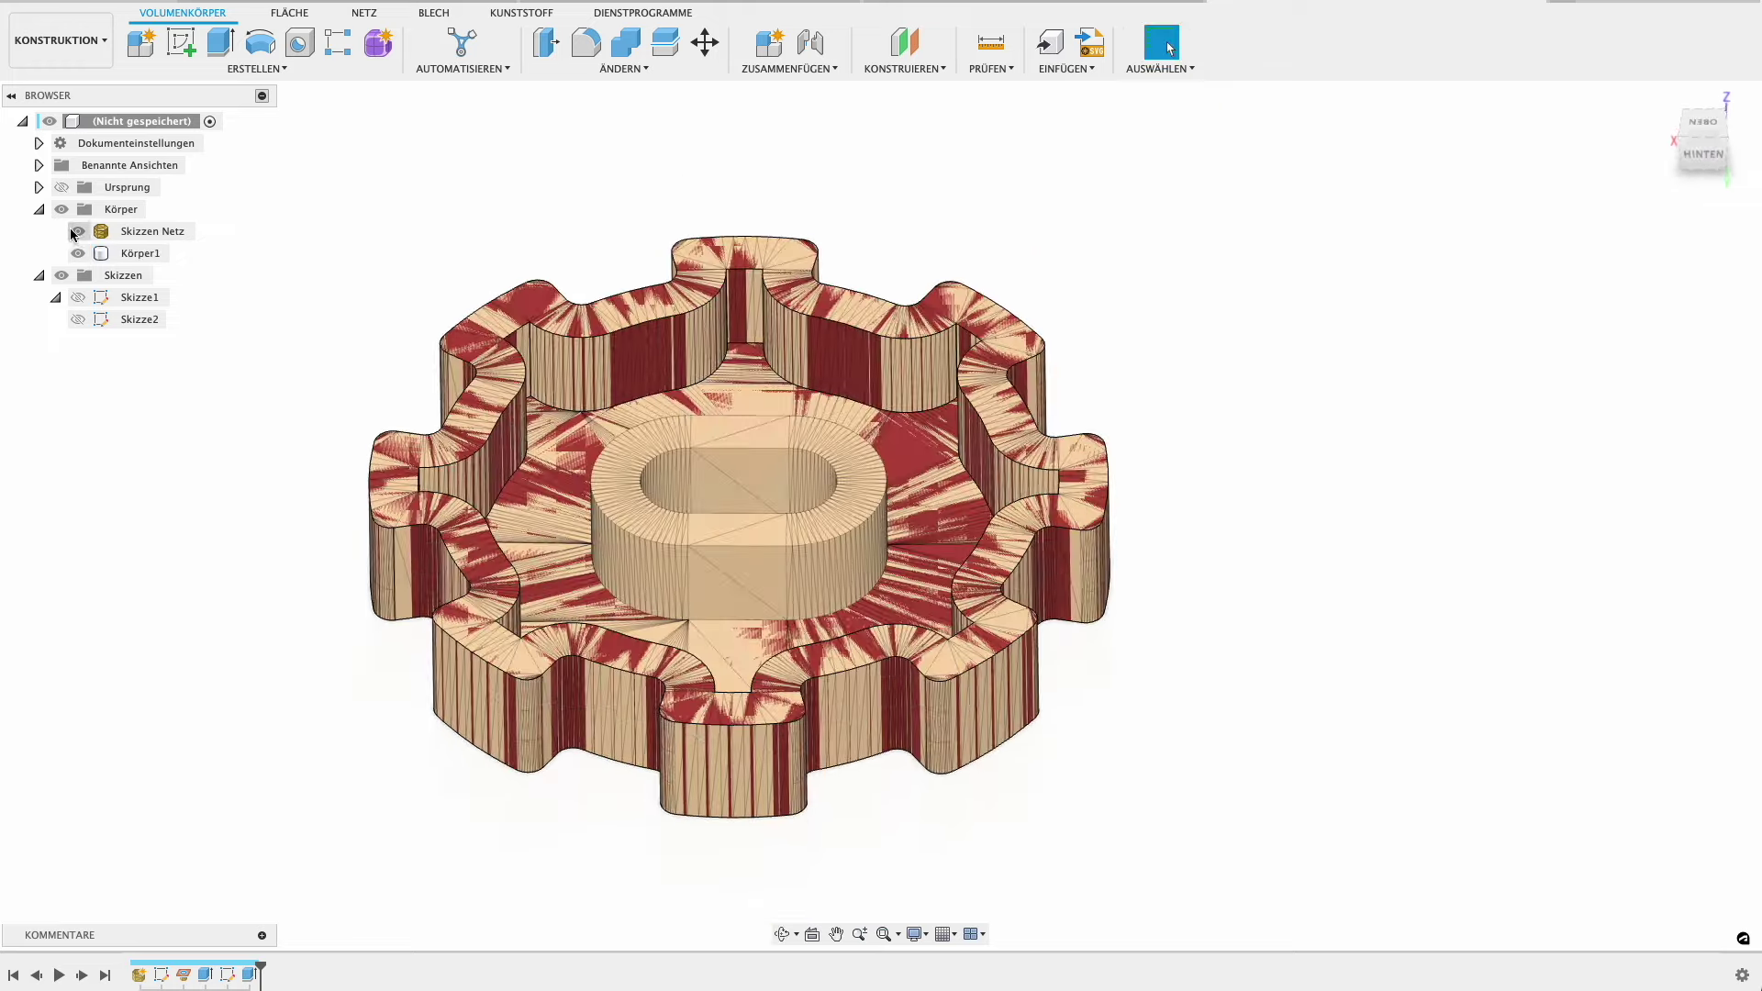
left_click(78, 254)
middle_click_drag(340, 356, 350, 393, "shift")
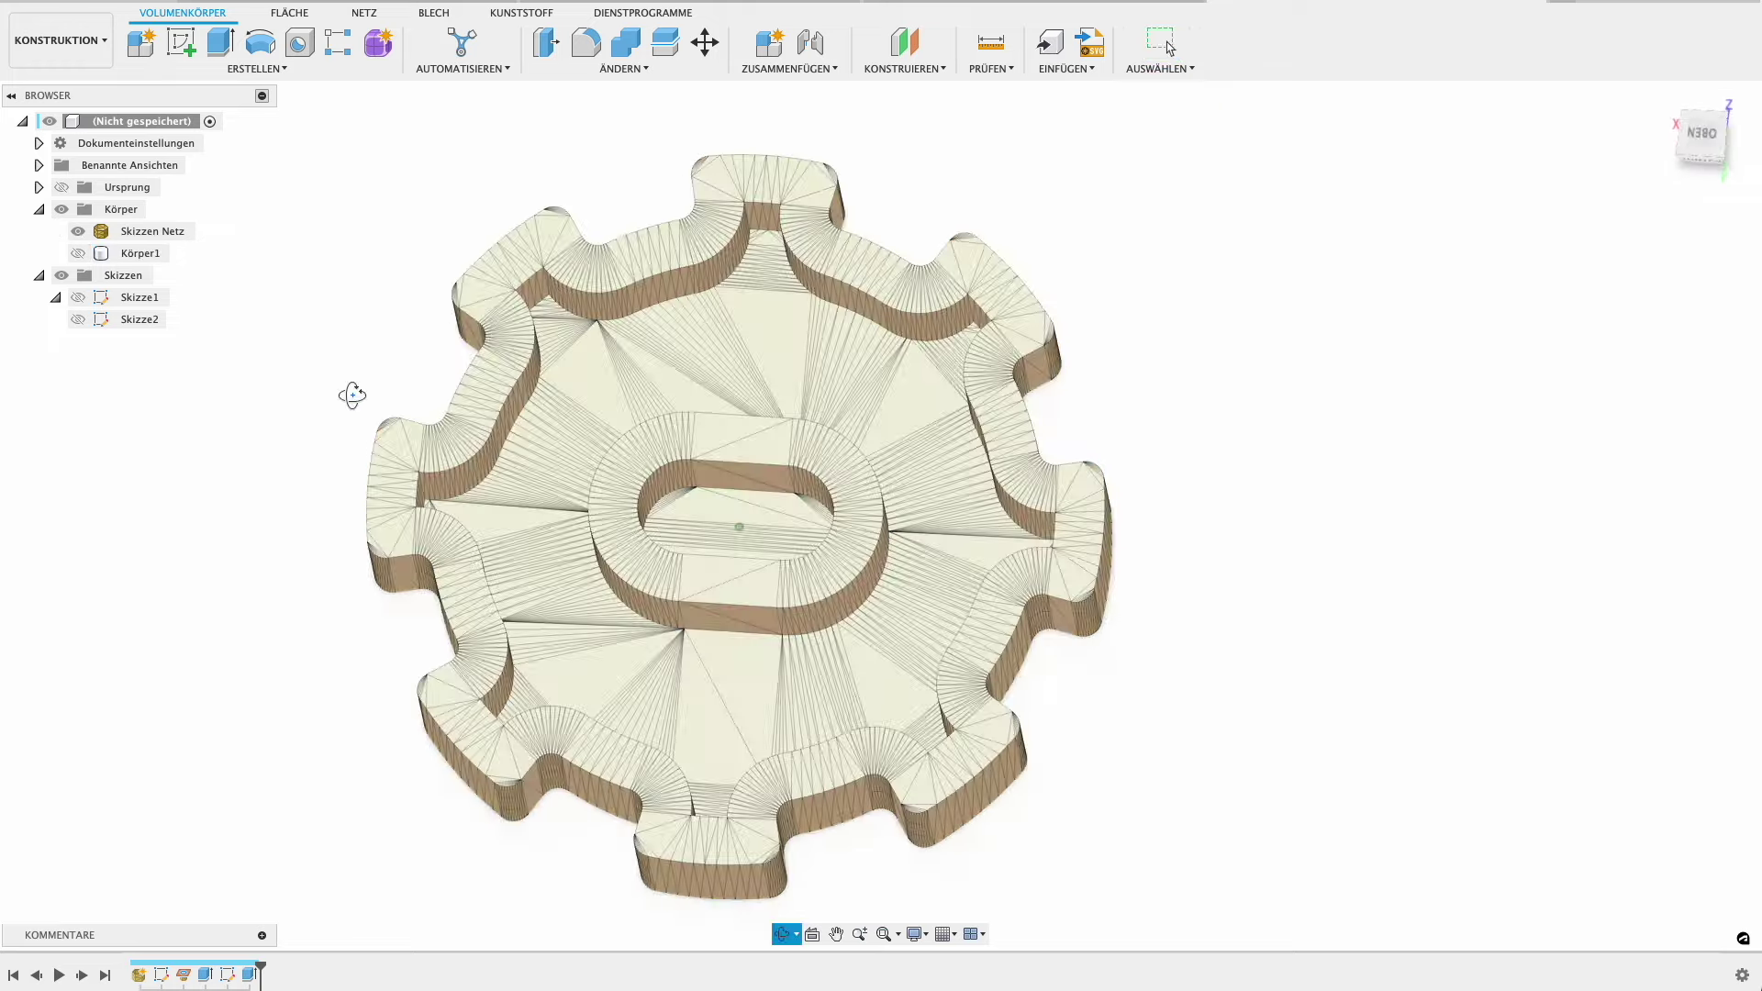
left_click(78, 231)
left_click(78, 255)
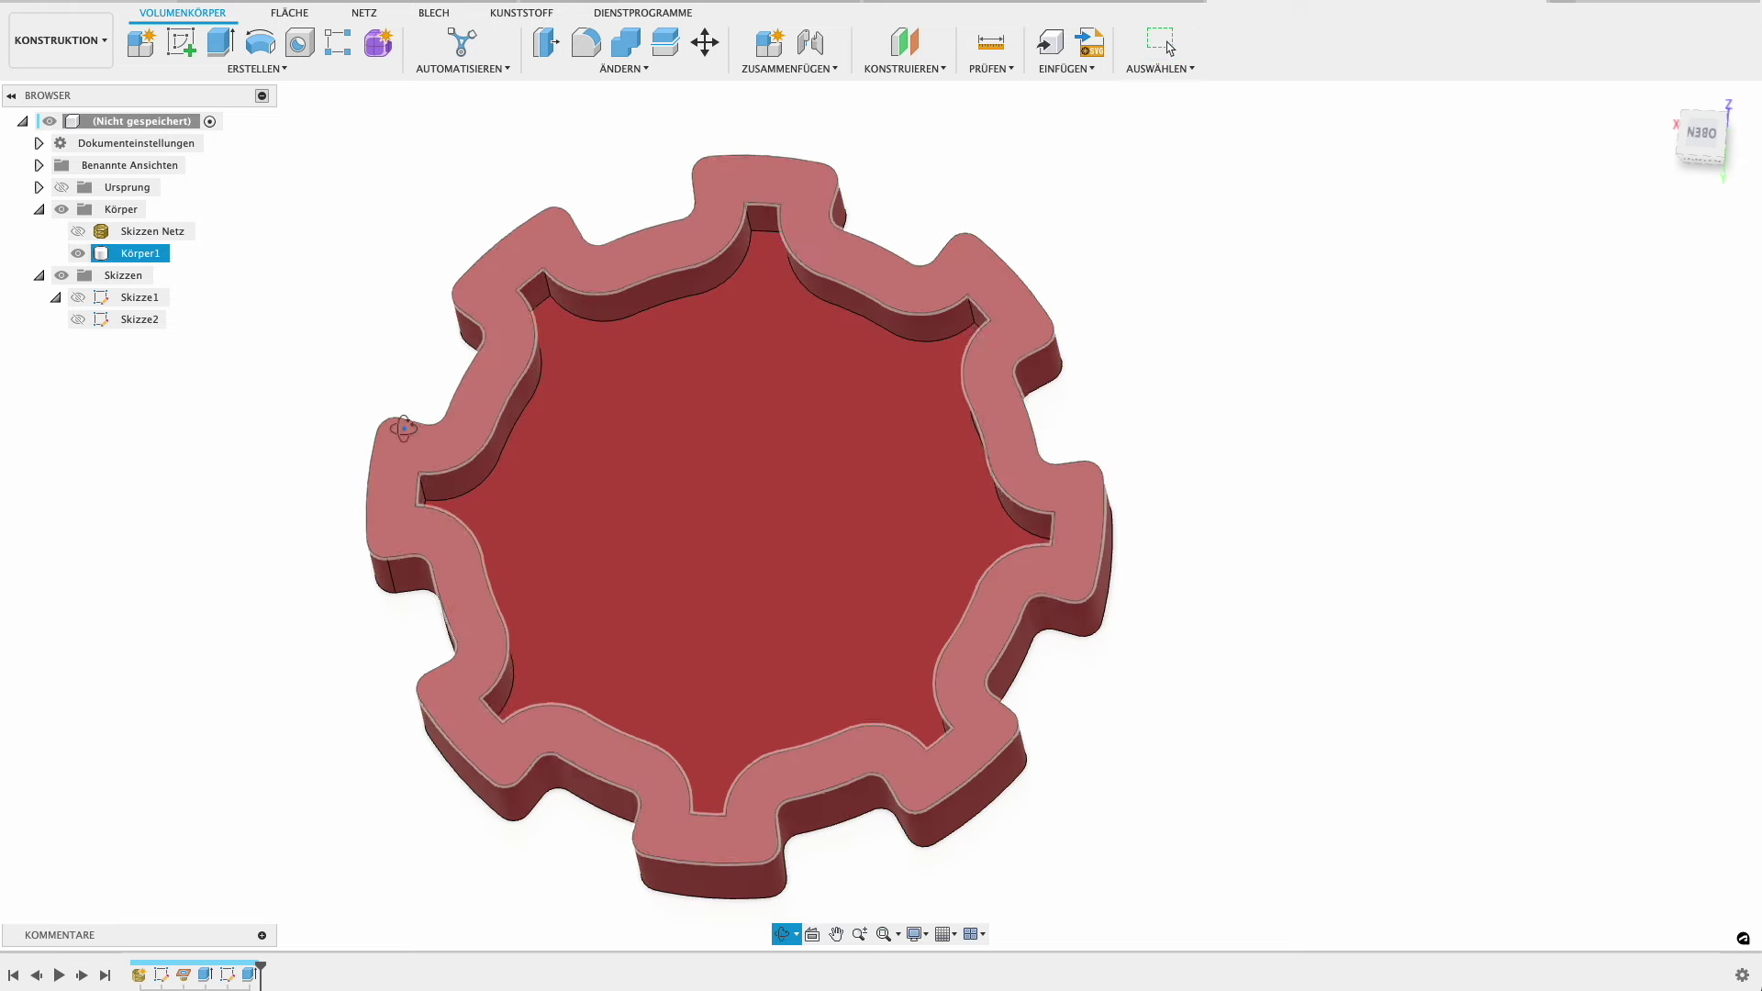
mouse_move(404, 321)
middle_mouse_down("shift")
mouse_move(437, 334)
mouse_move(523, 288)
mouse_move(453, 333)
mouse_move(418, 397)
middle_mouse_up("shift")
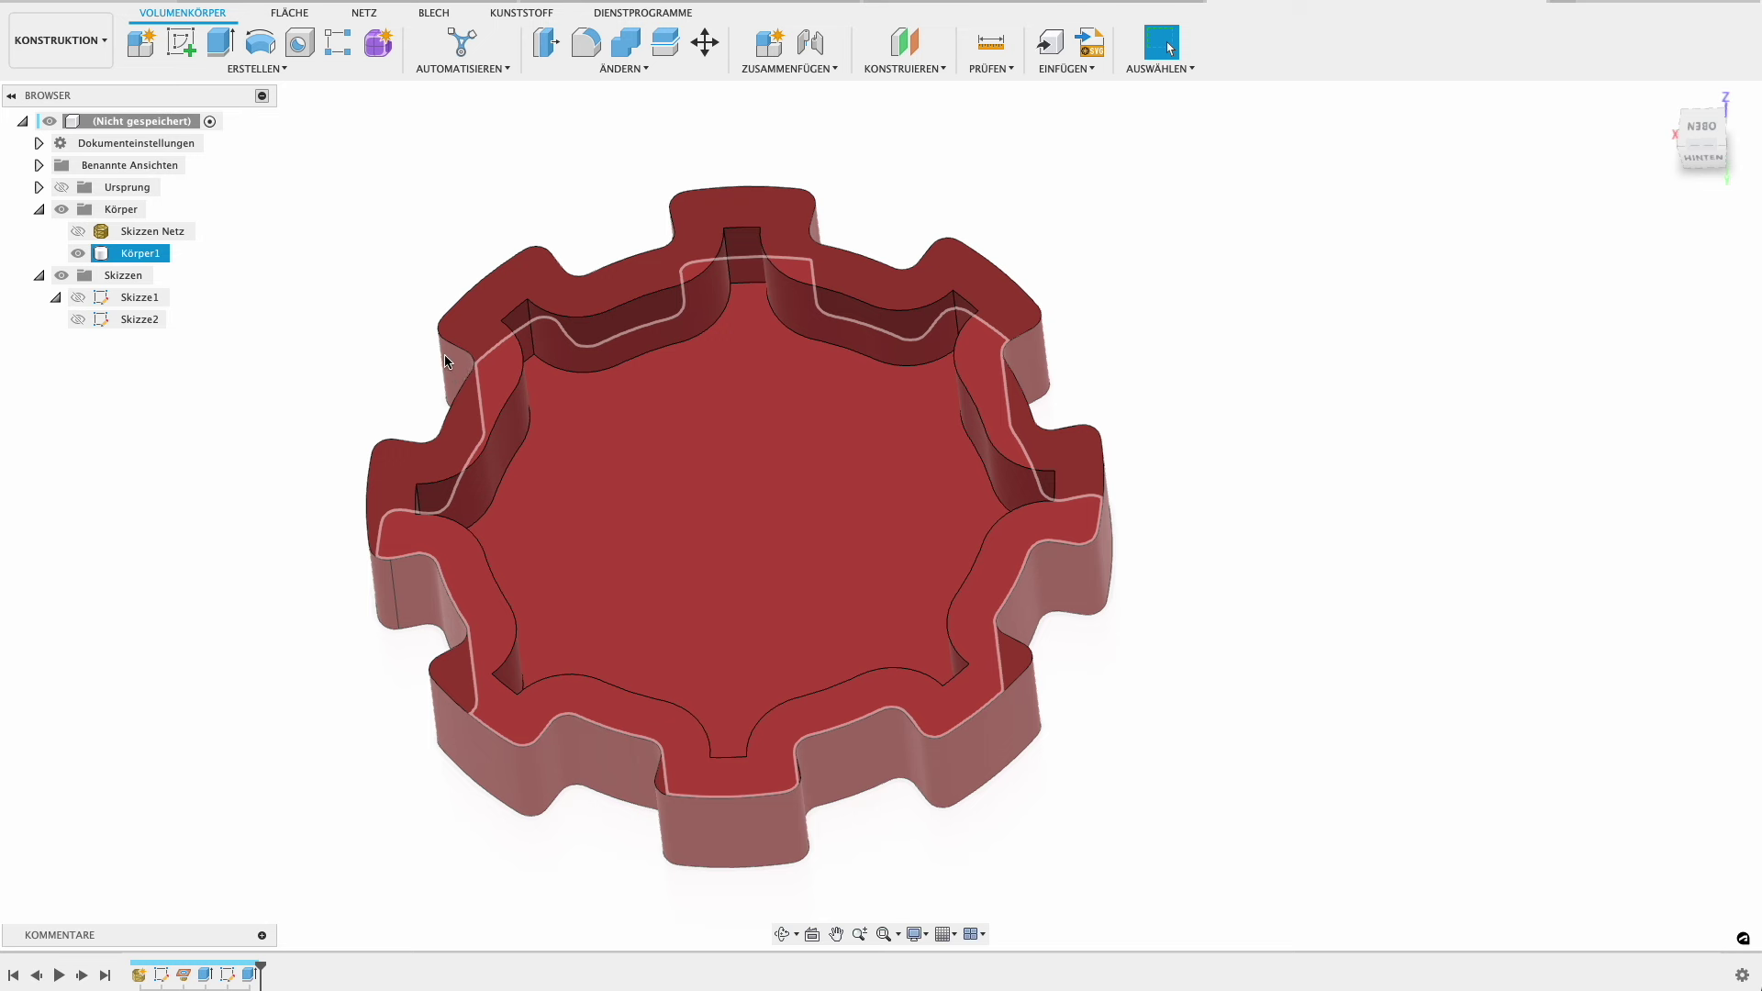
left_click(430, 343)
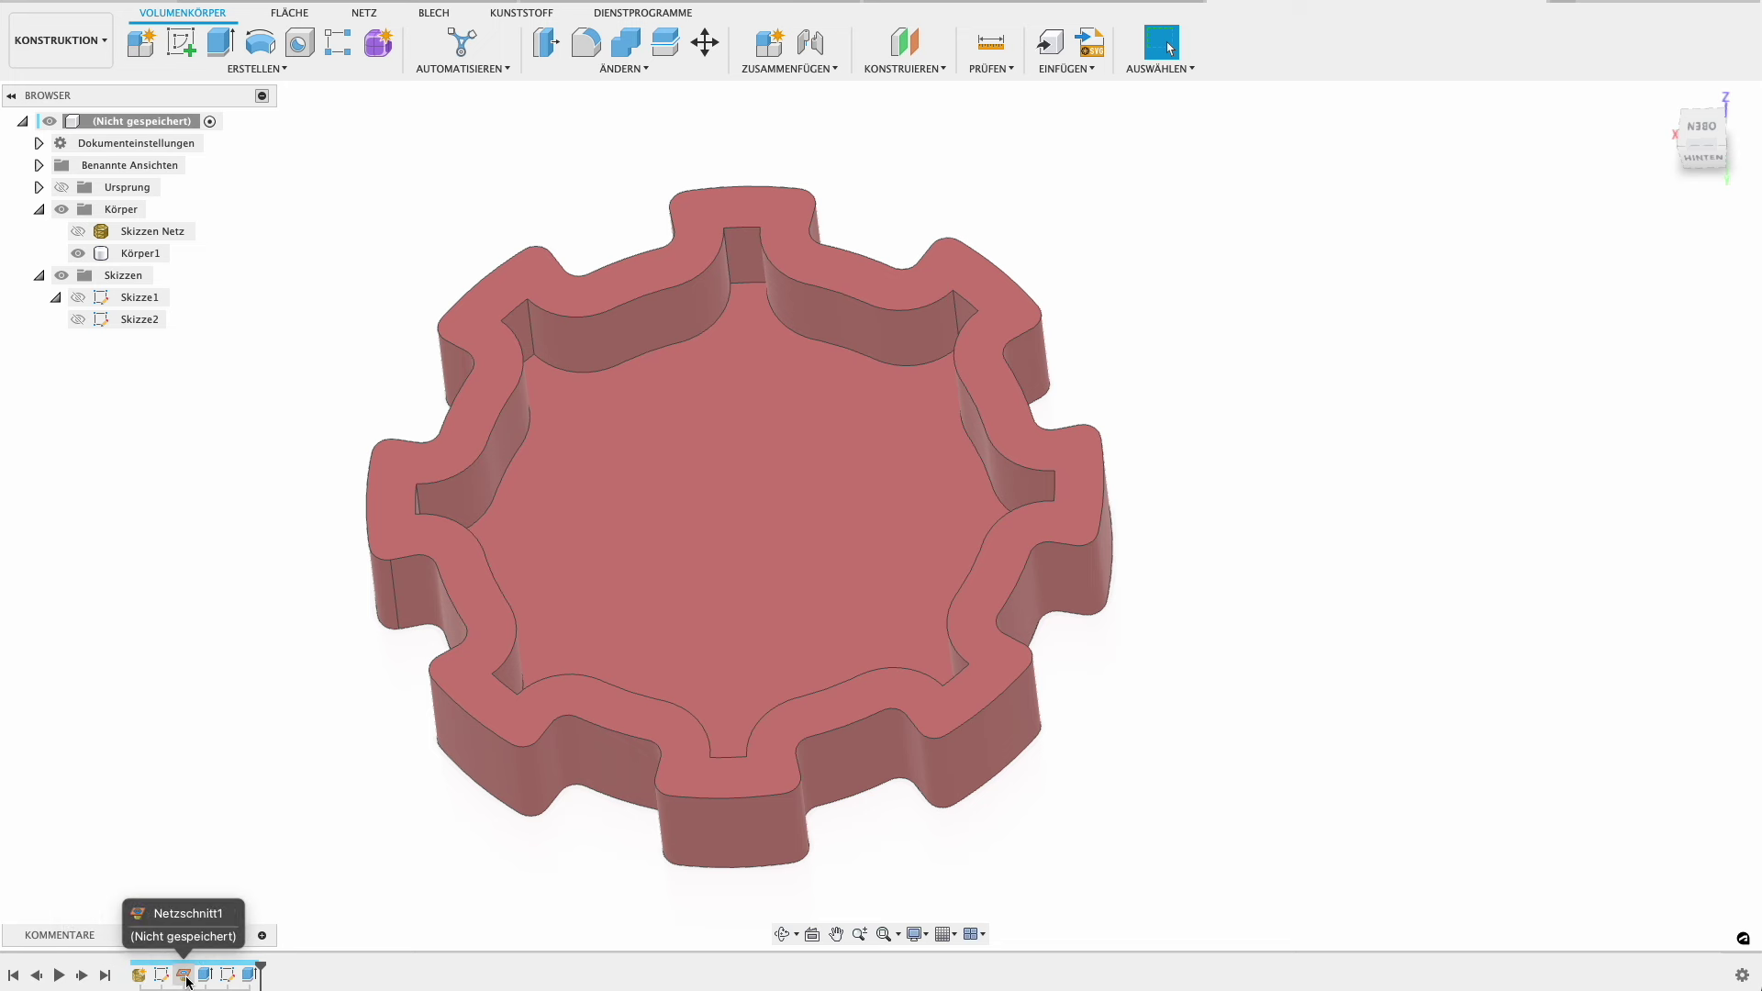
Reopen and reconfirm the mesh conversion, then edit and finish Skizze1.
double_click(183, 975)
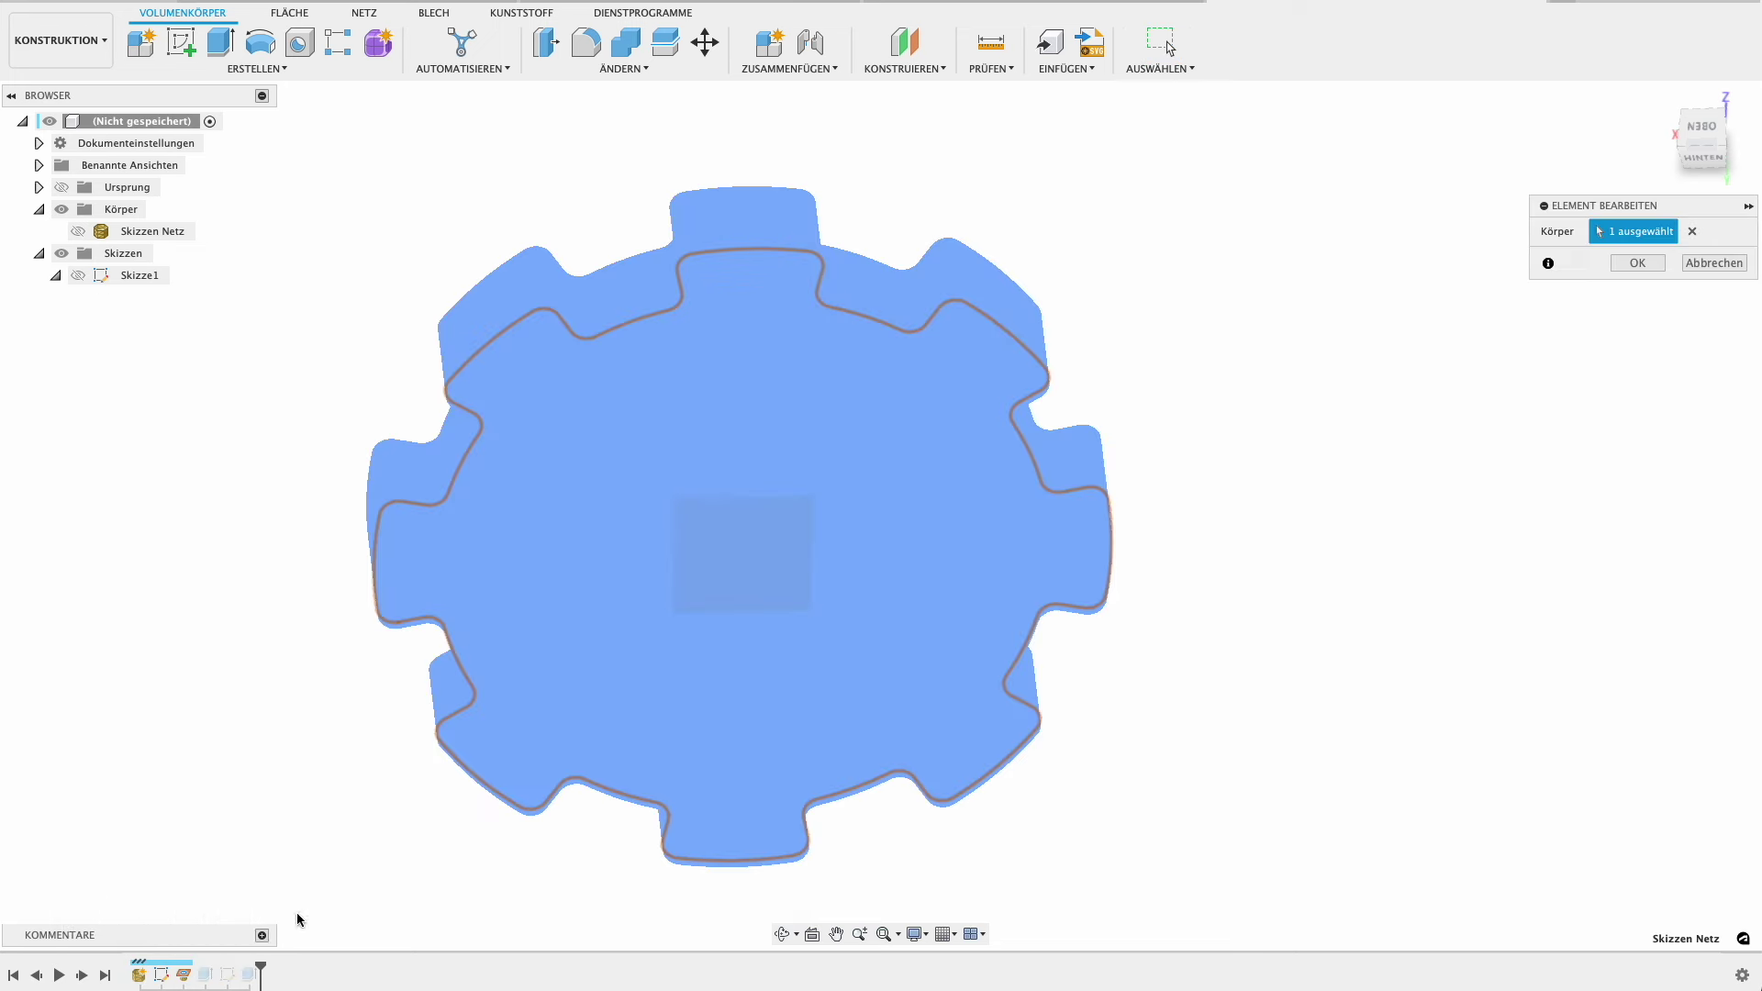
left_click(76, 239)
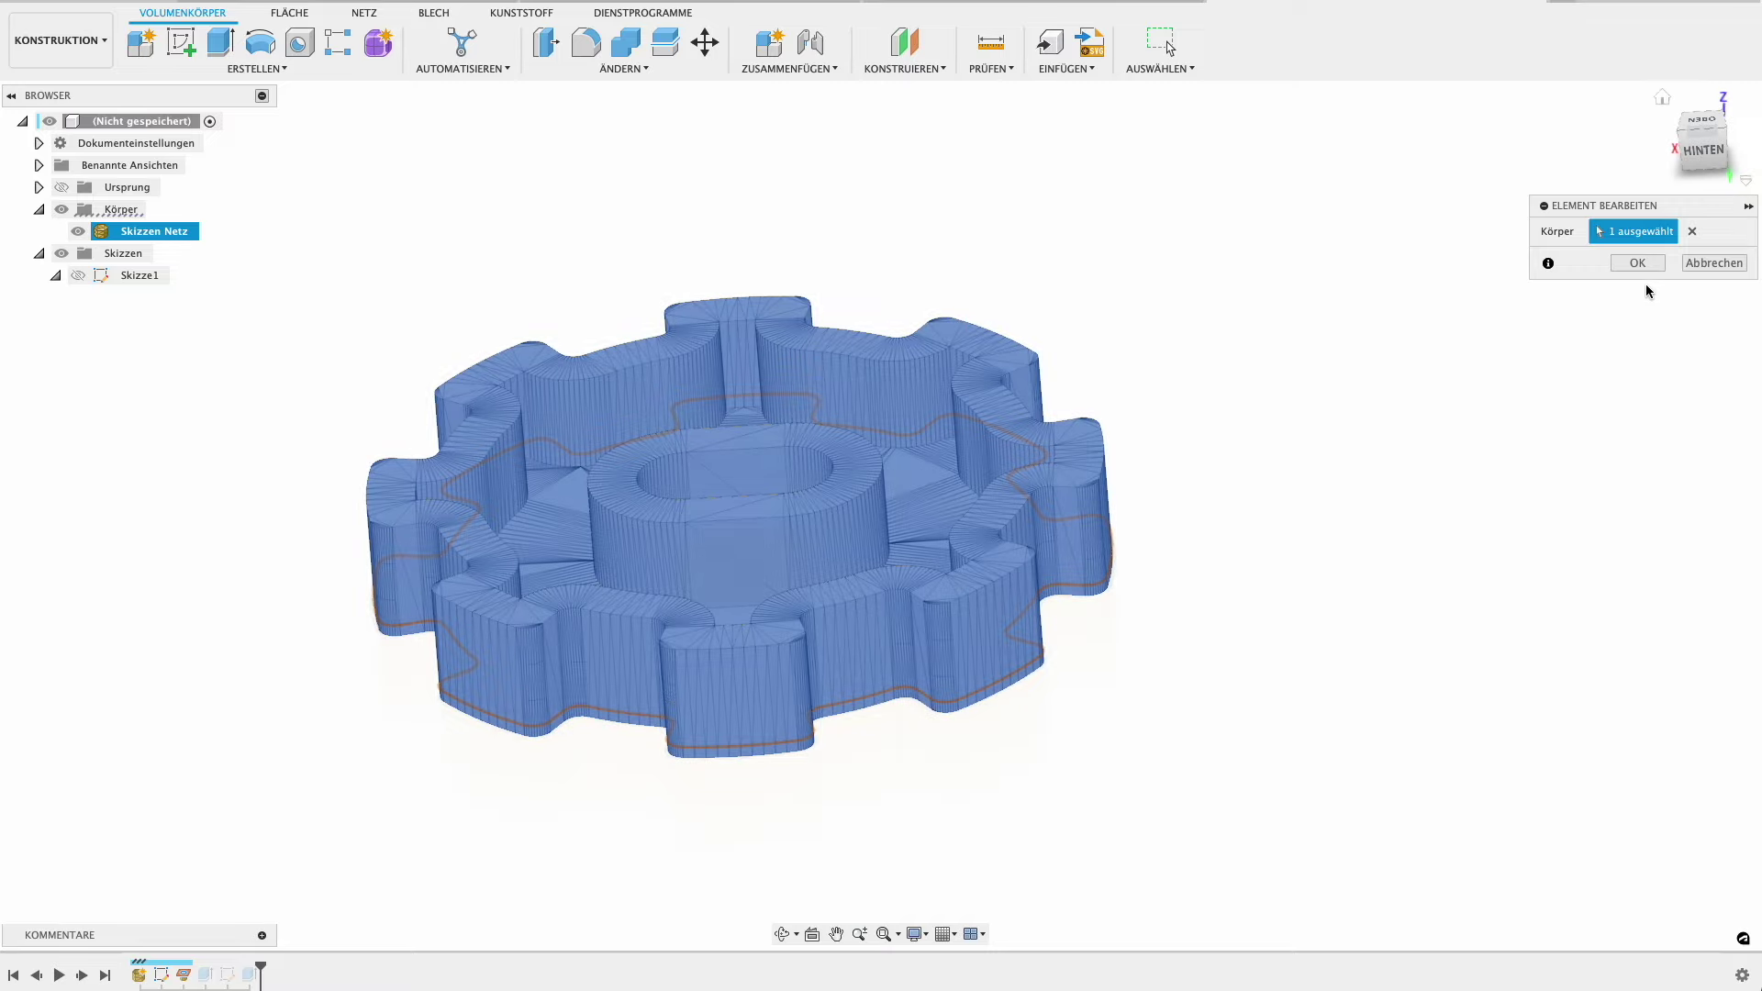
left_click(1648, 264)
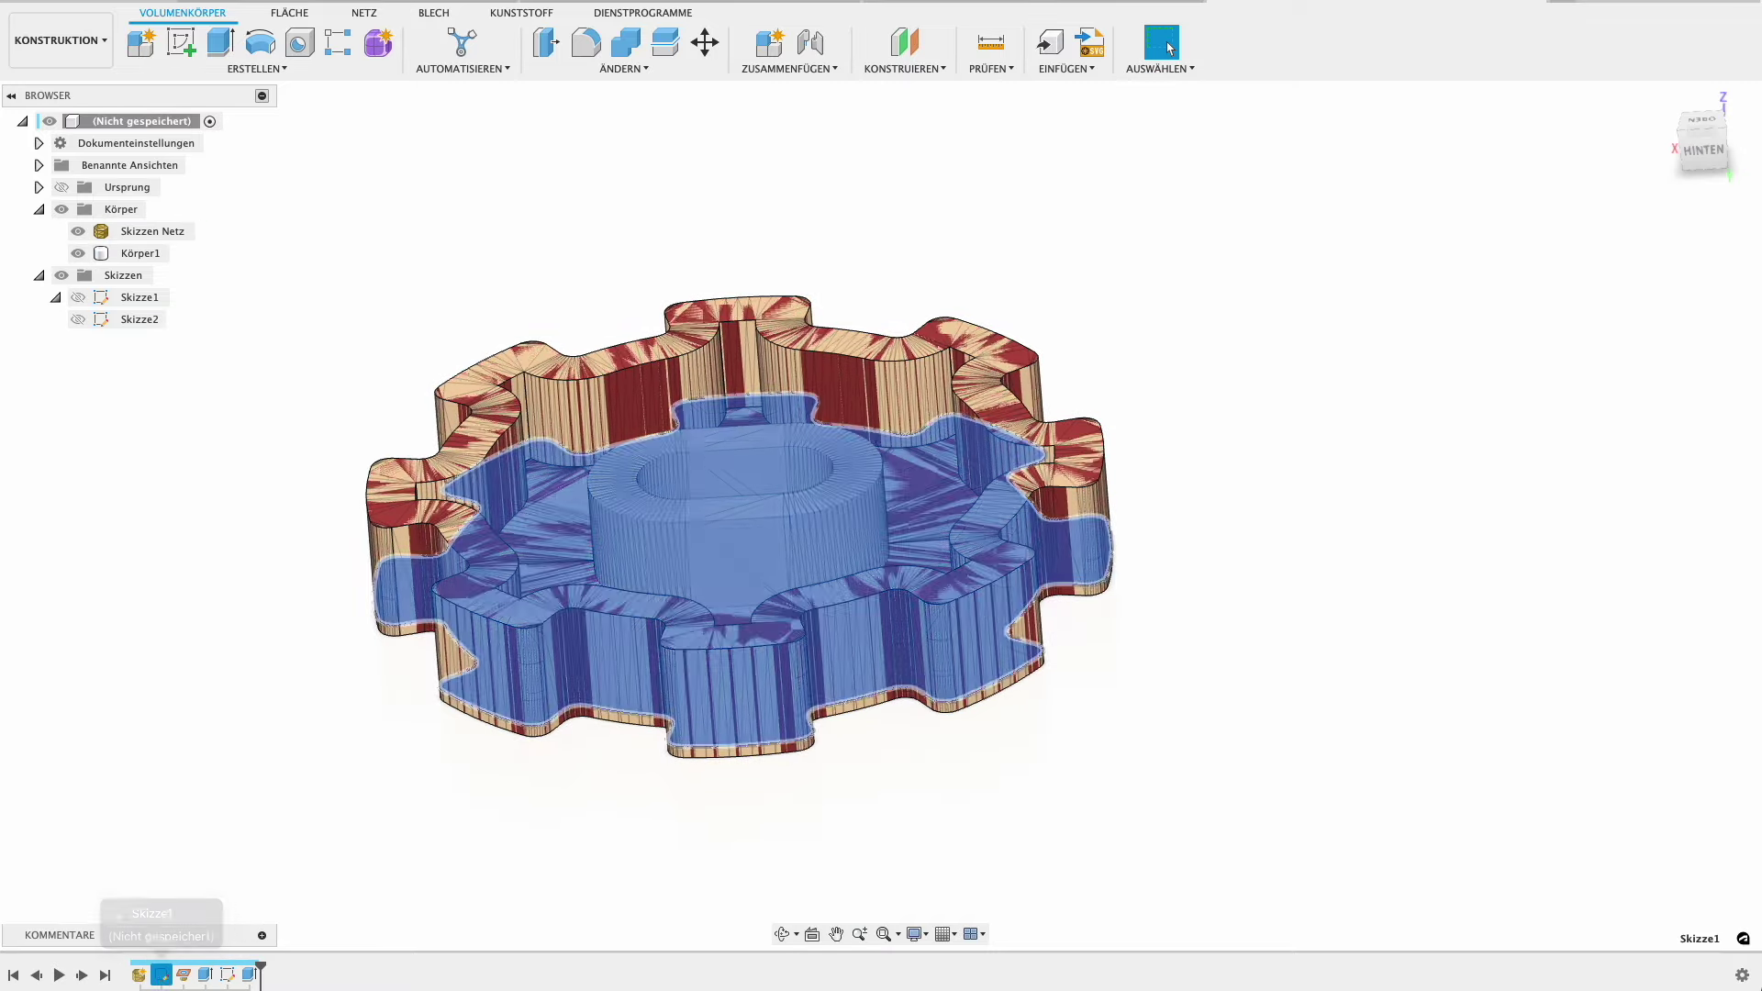
double_click(161, 975)
left_click(251, 70)
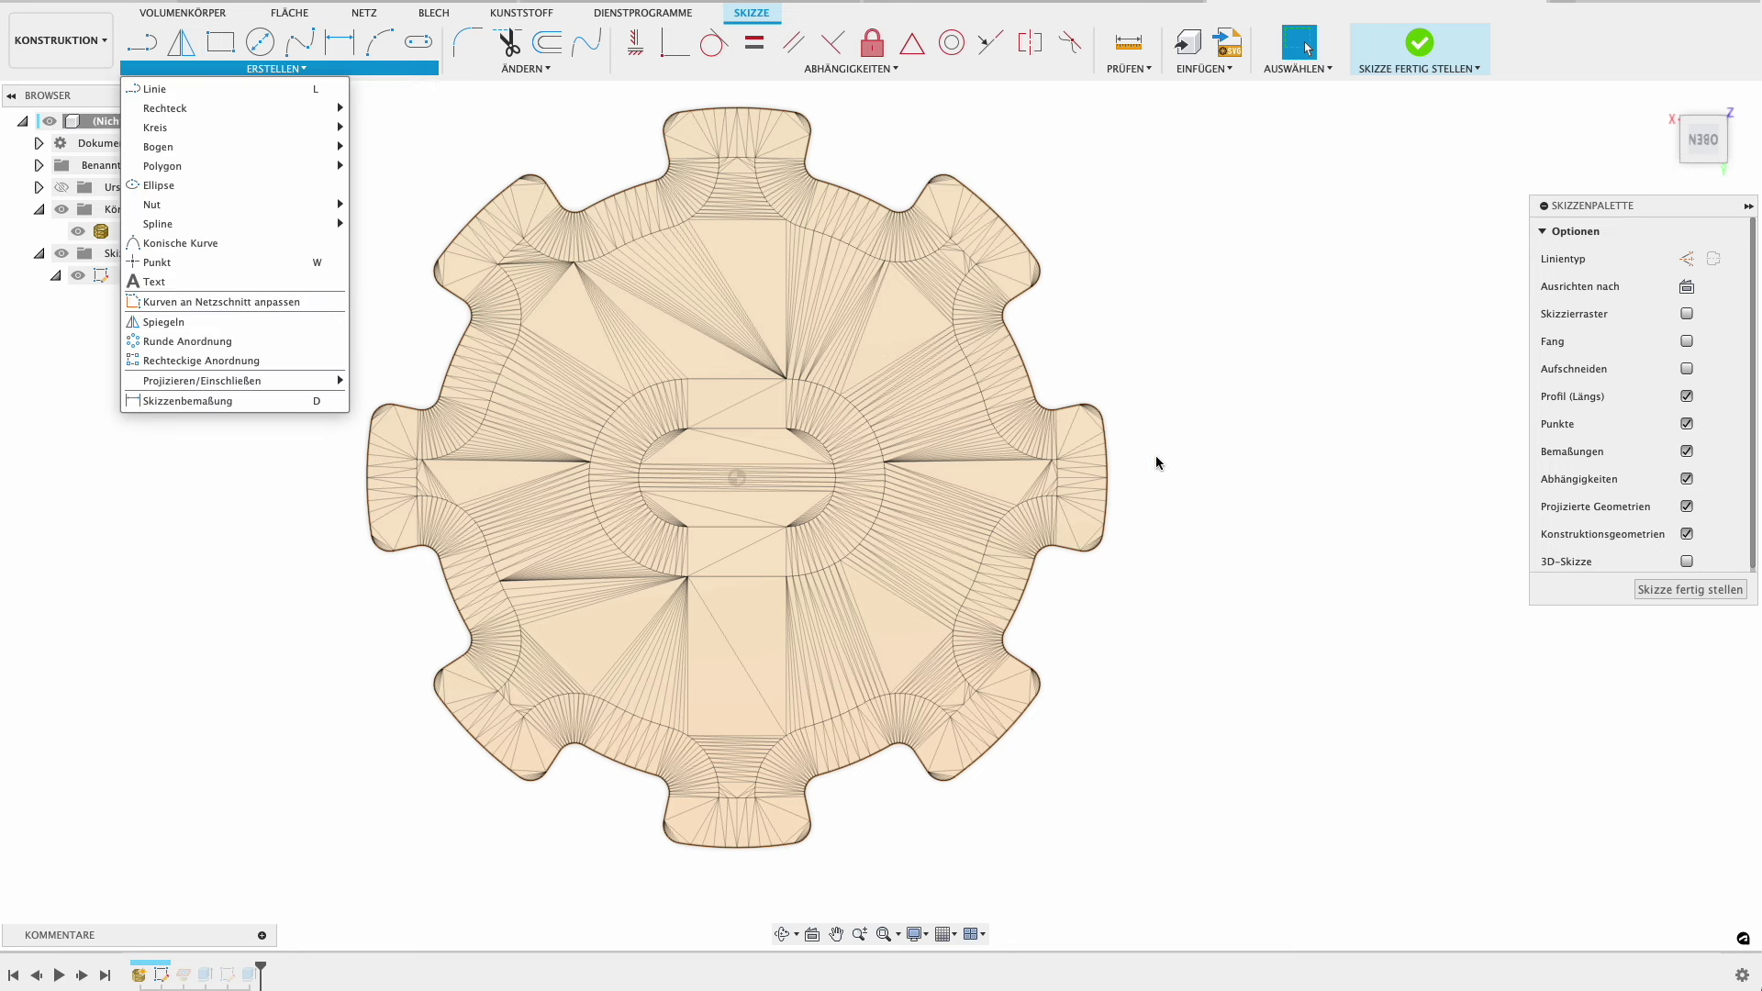
left_click(1180, 442)
left_click(1678, 593)
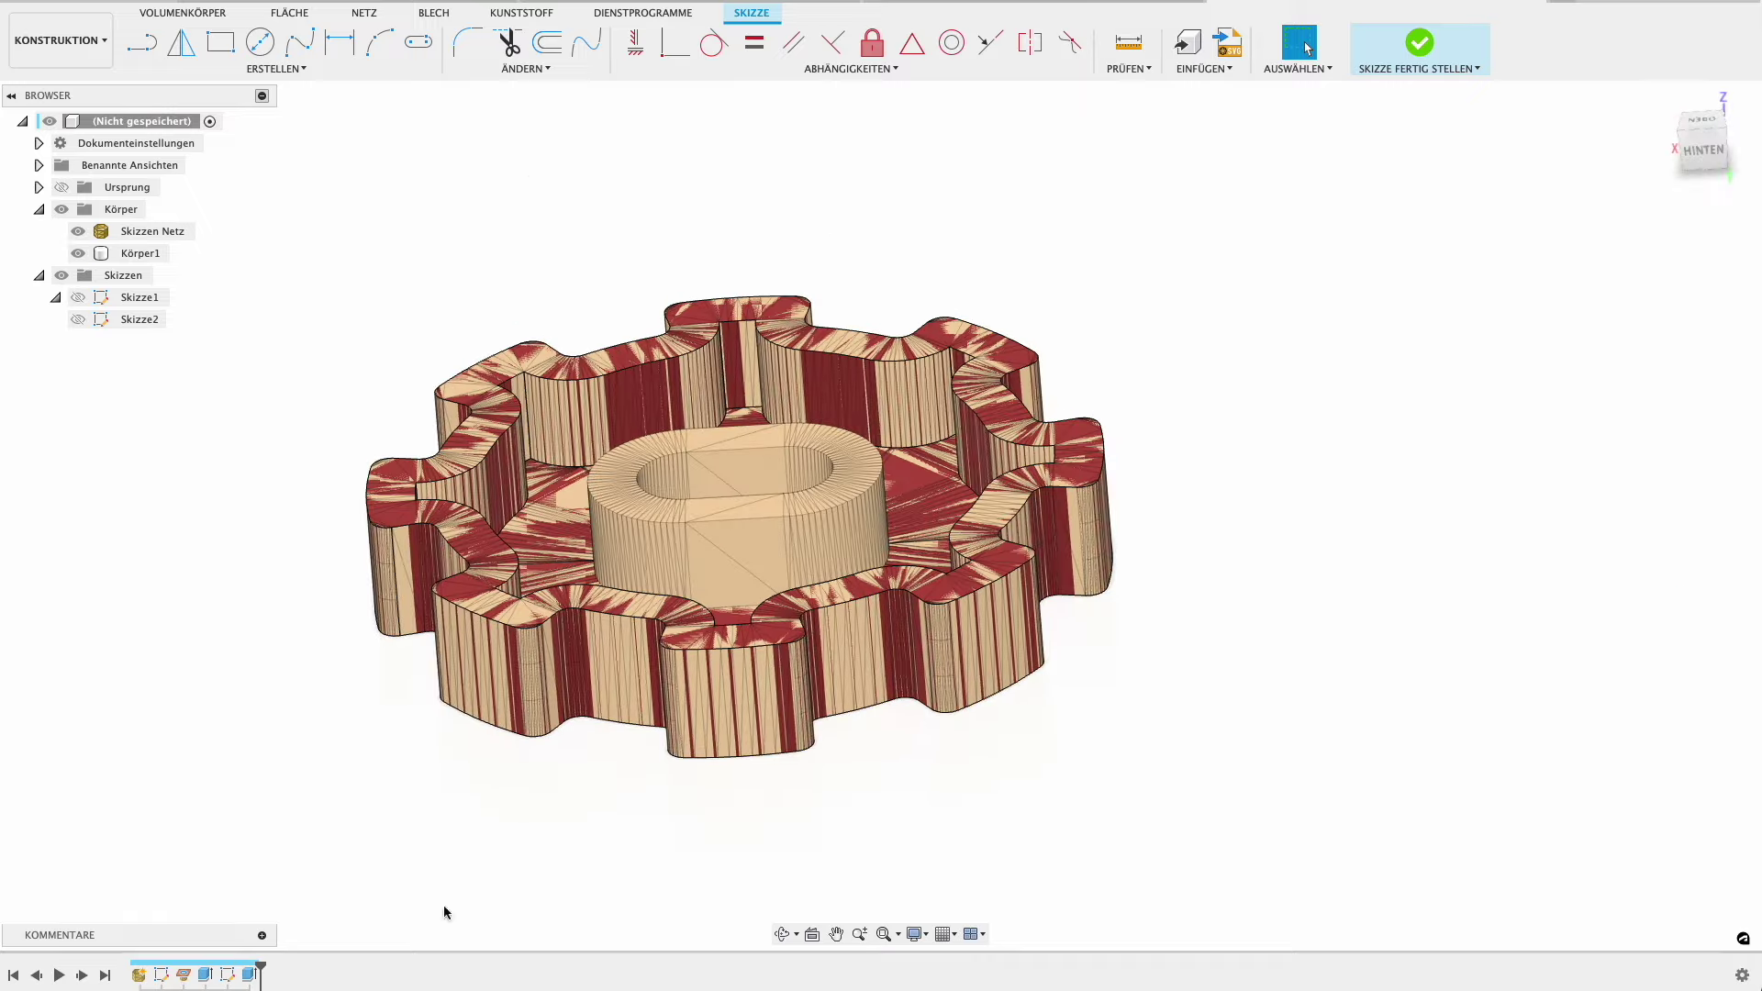
Reconfirm the gear extrusion, edit and finish Skizze2, and orbit to review.
double_click(187, 975)
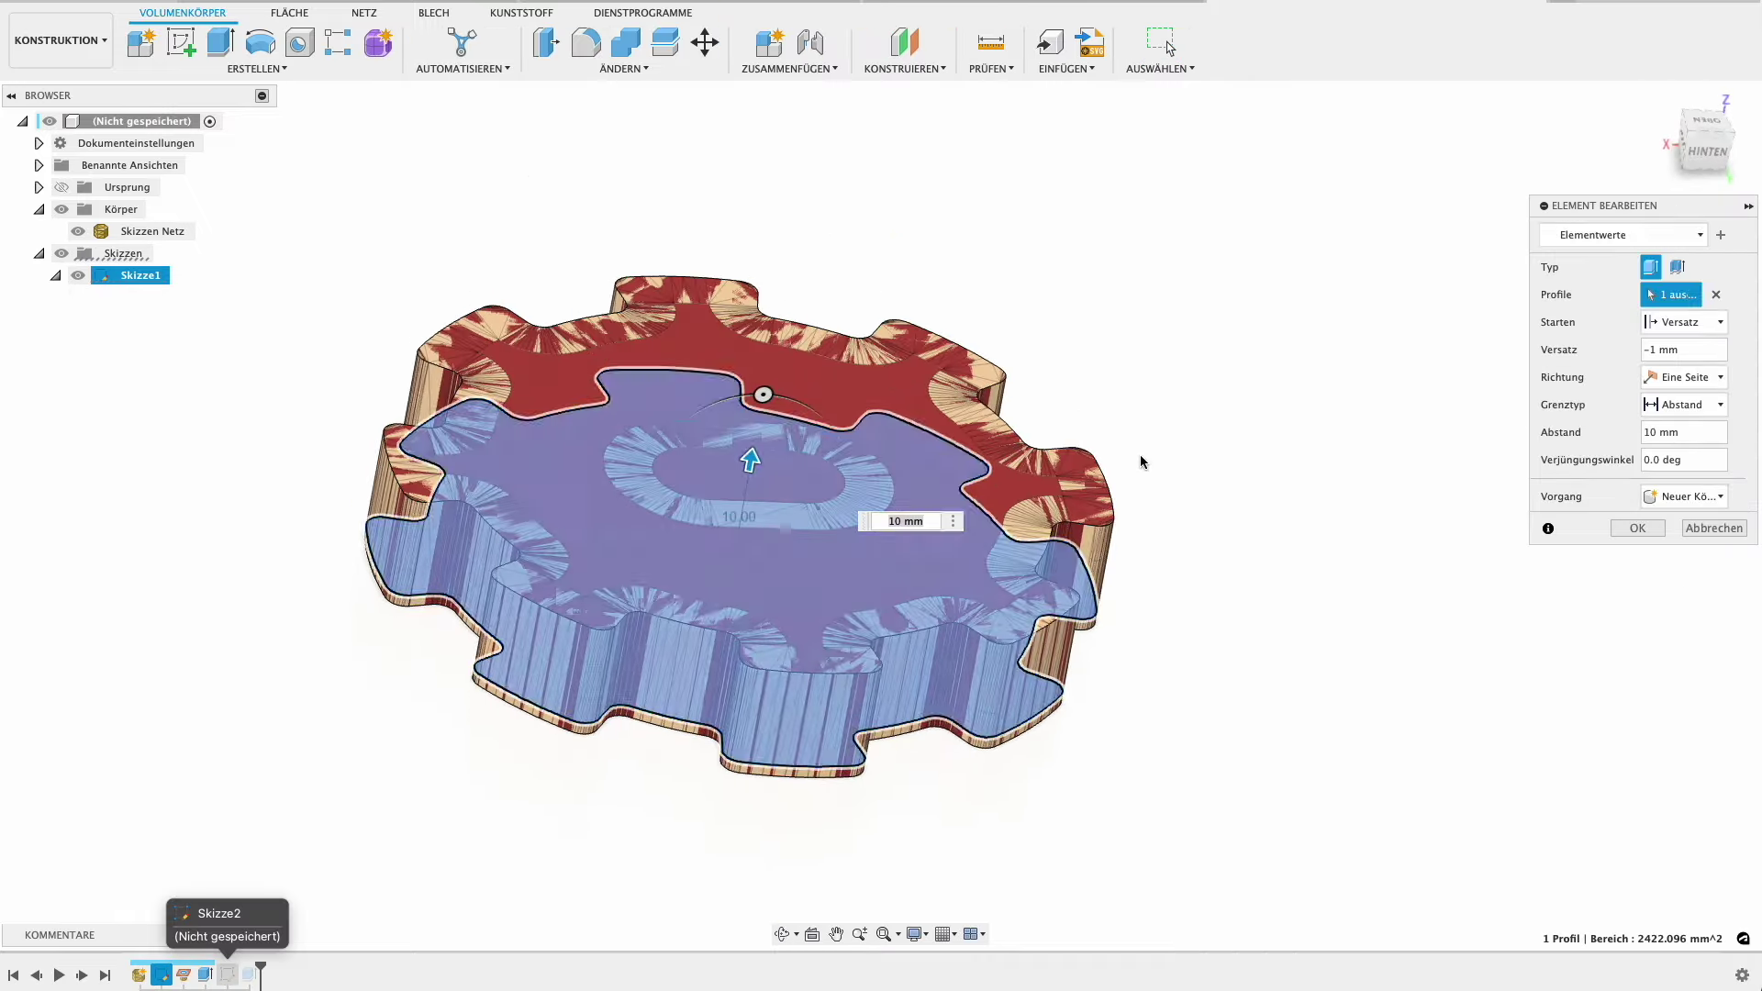
left_click(1640, 530)
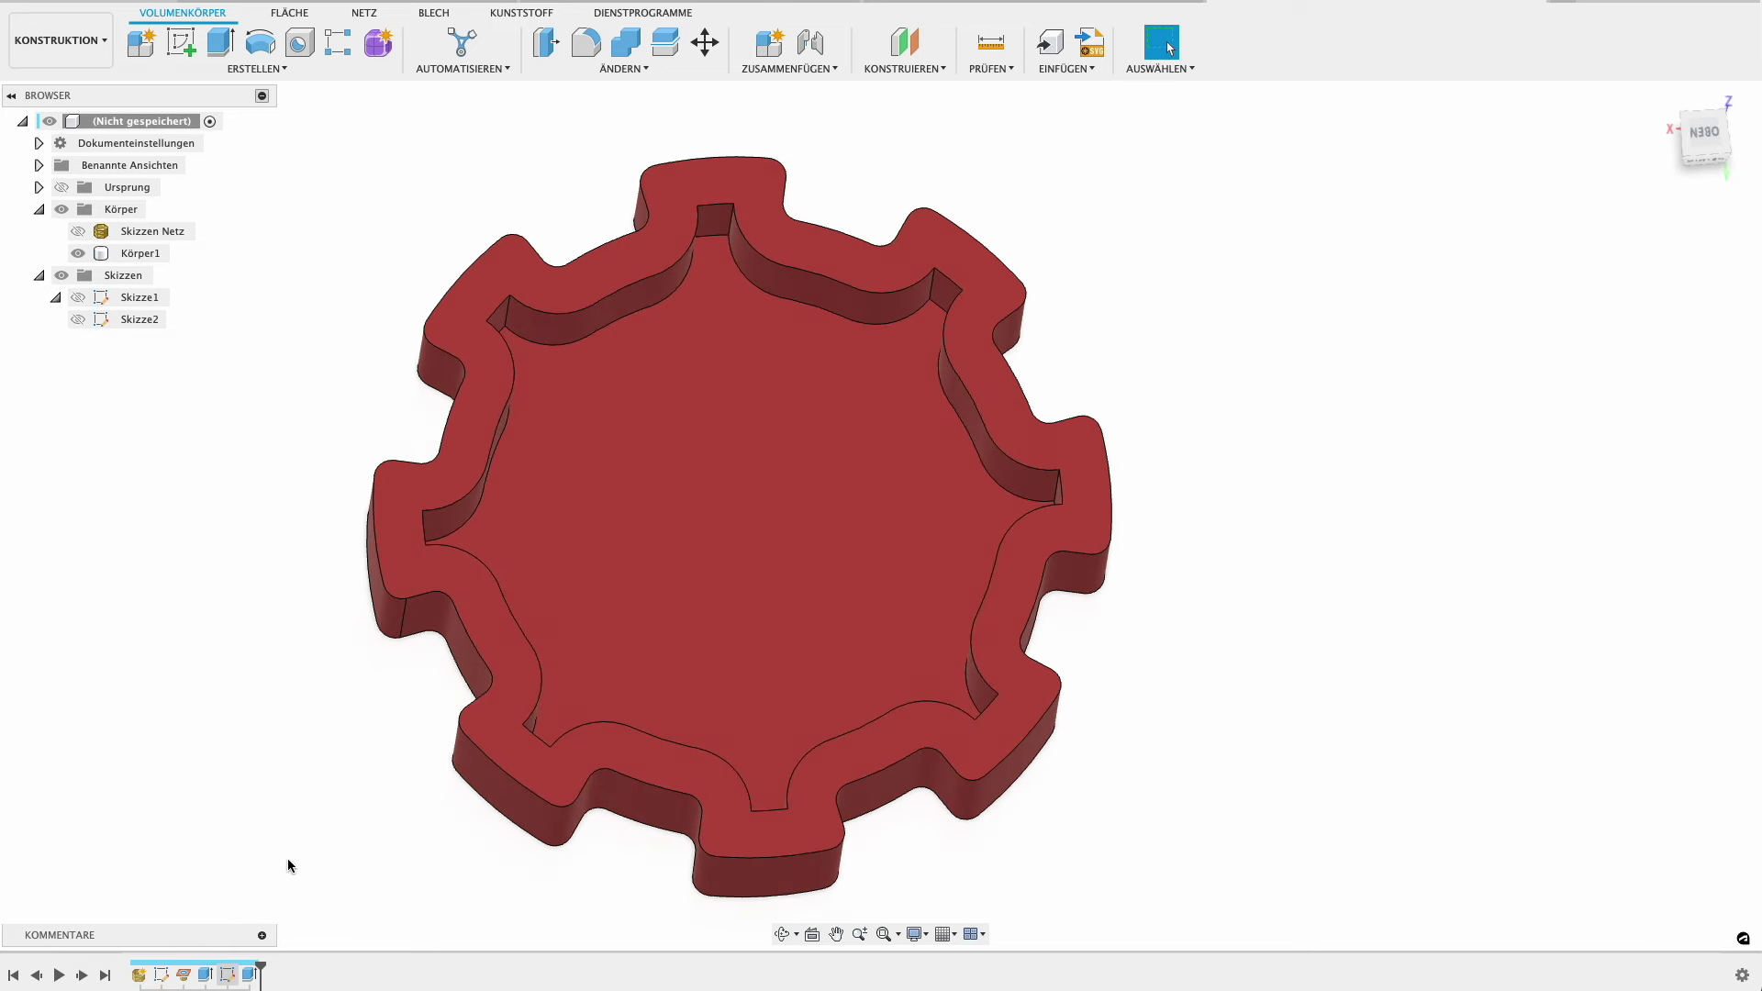
double_click(230, 978)
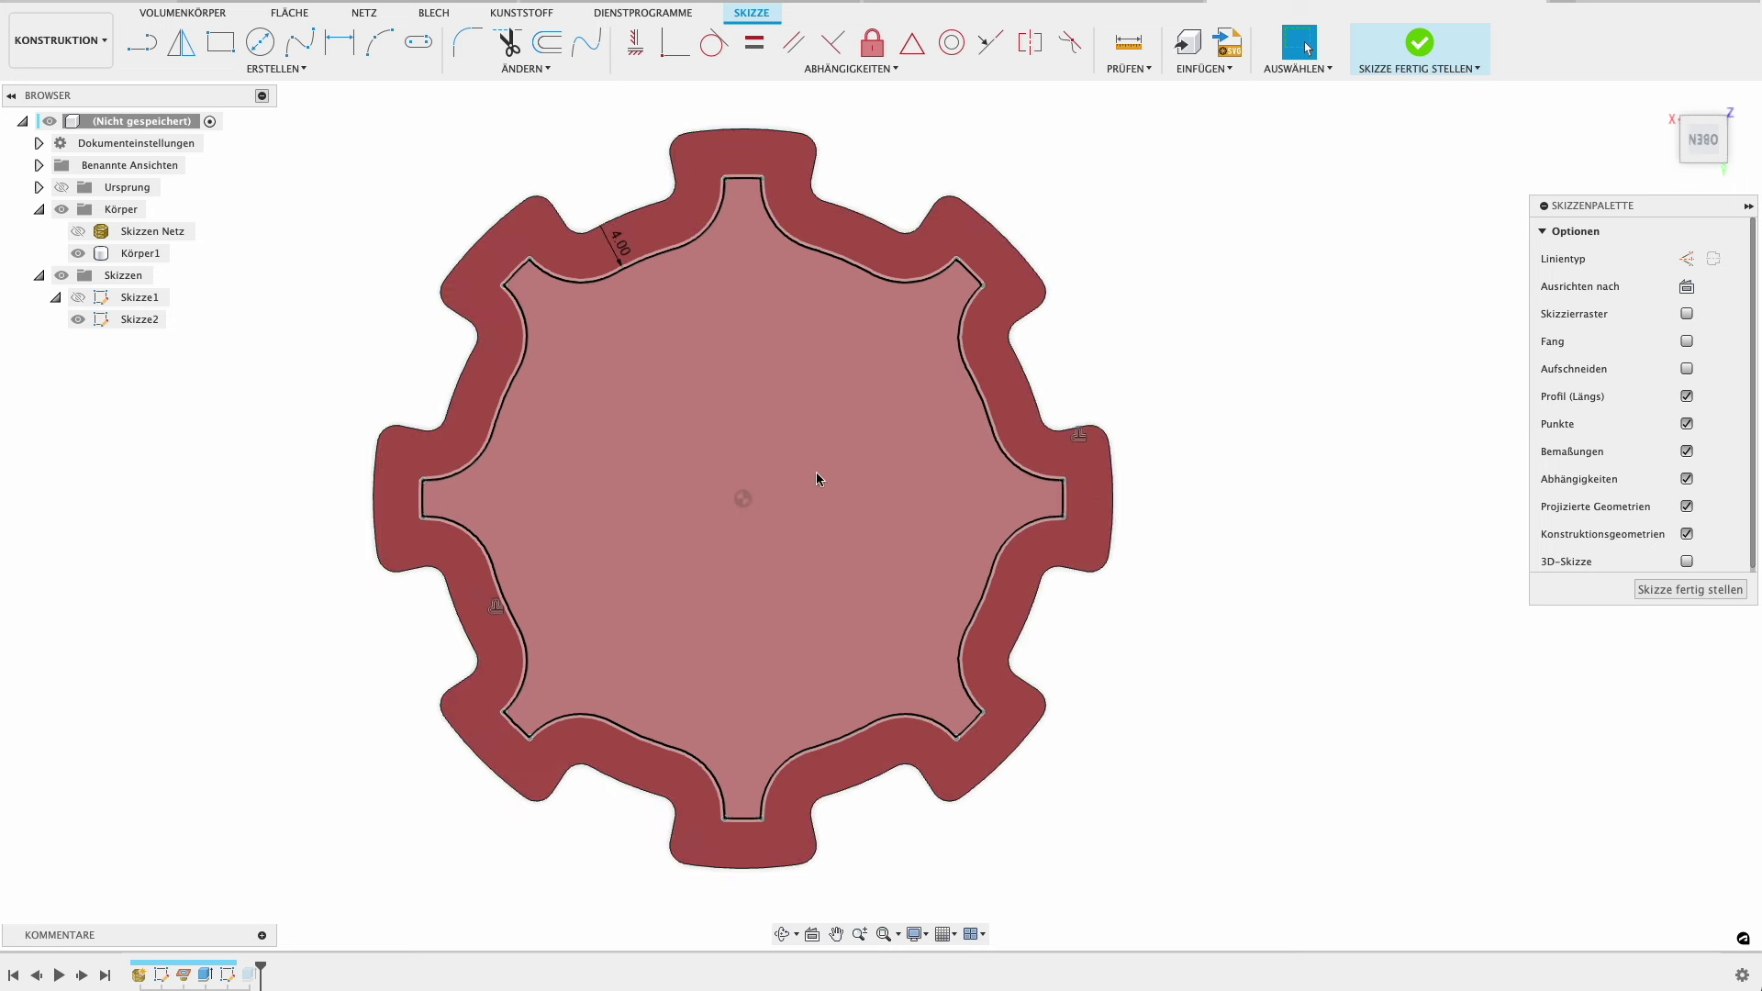
left_click(1690, 590)
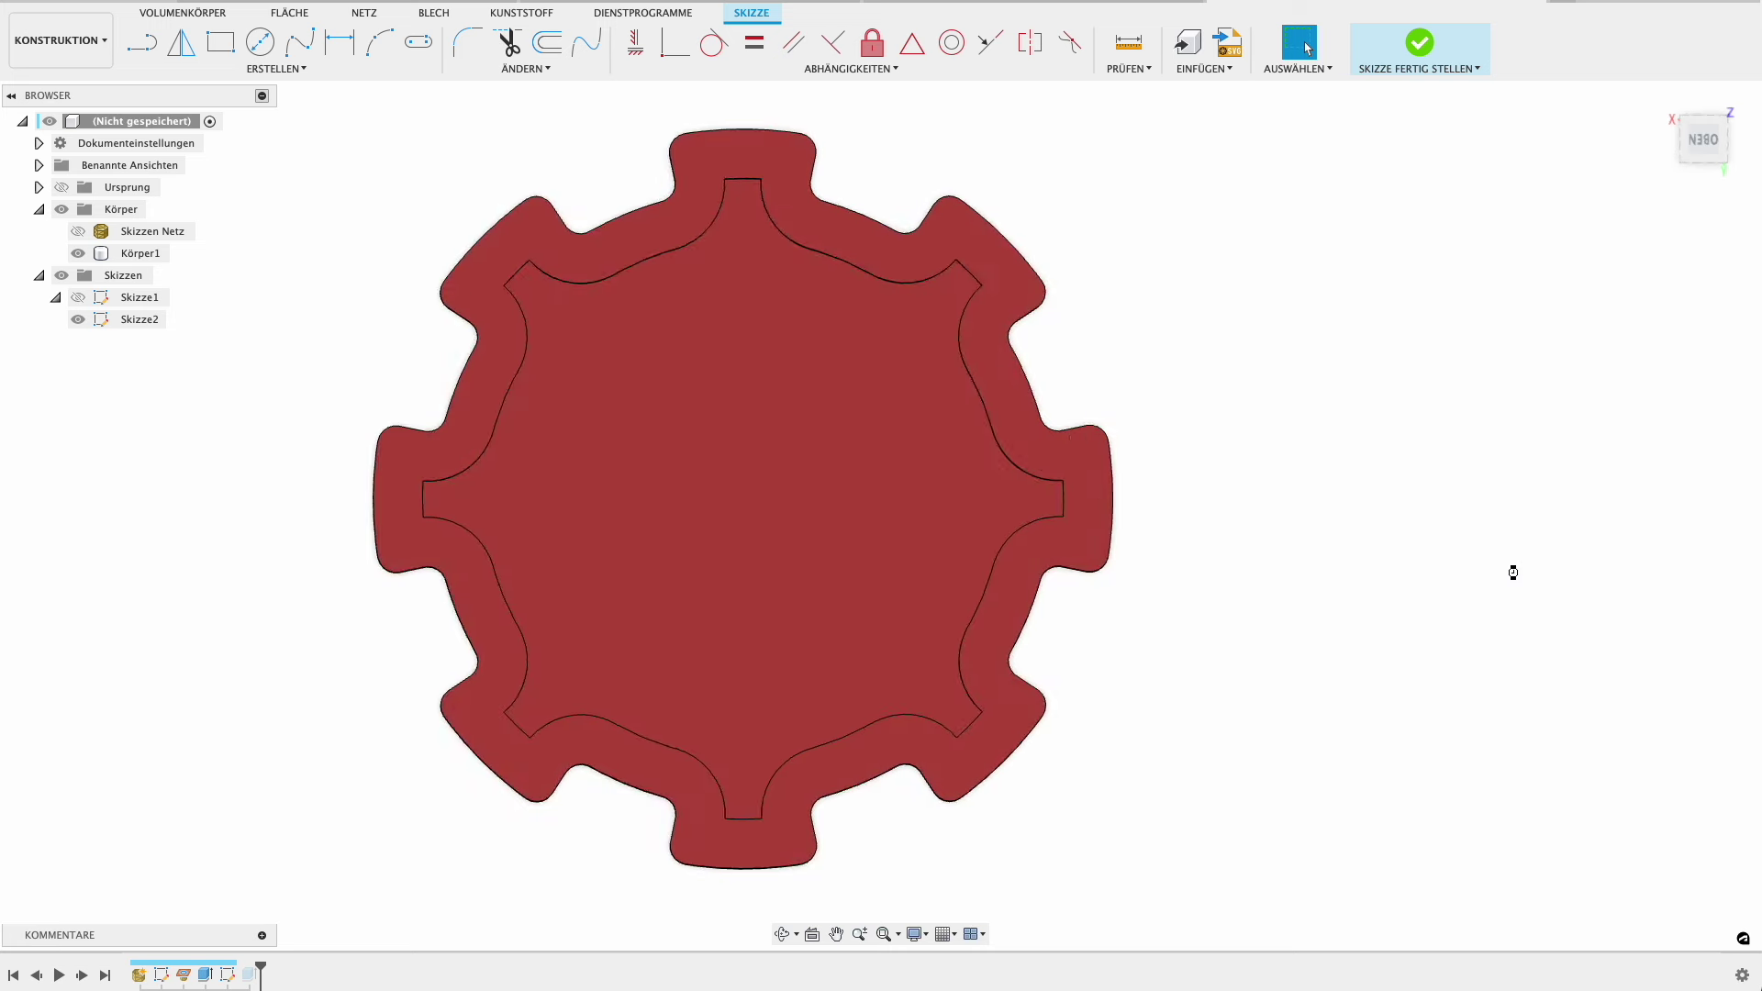
middle_click_drag(691, 588, 781, 511, "shift")
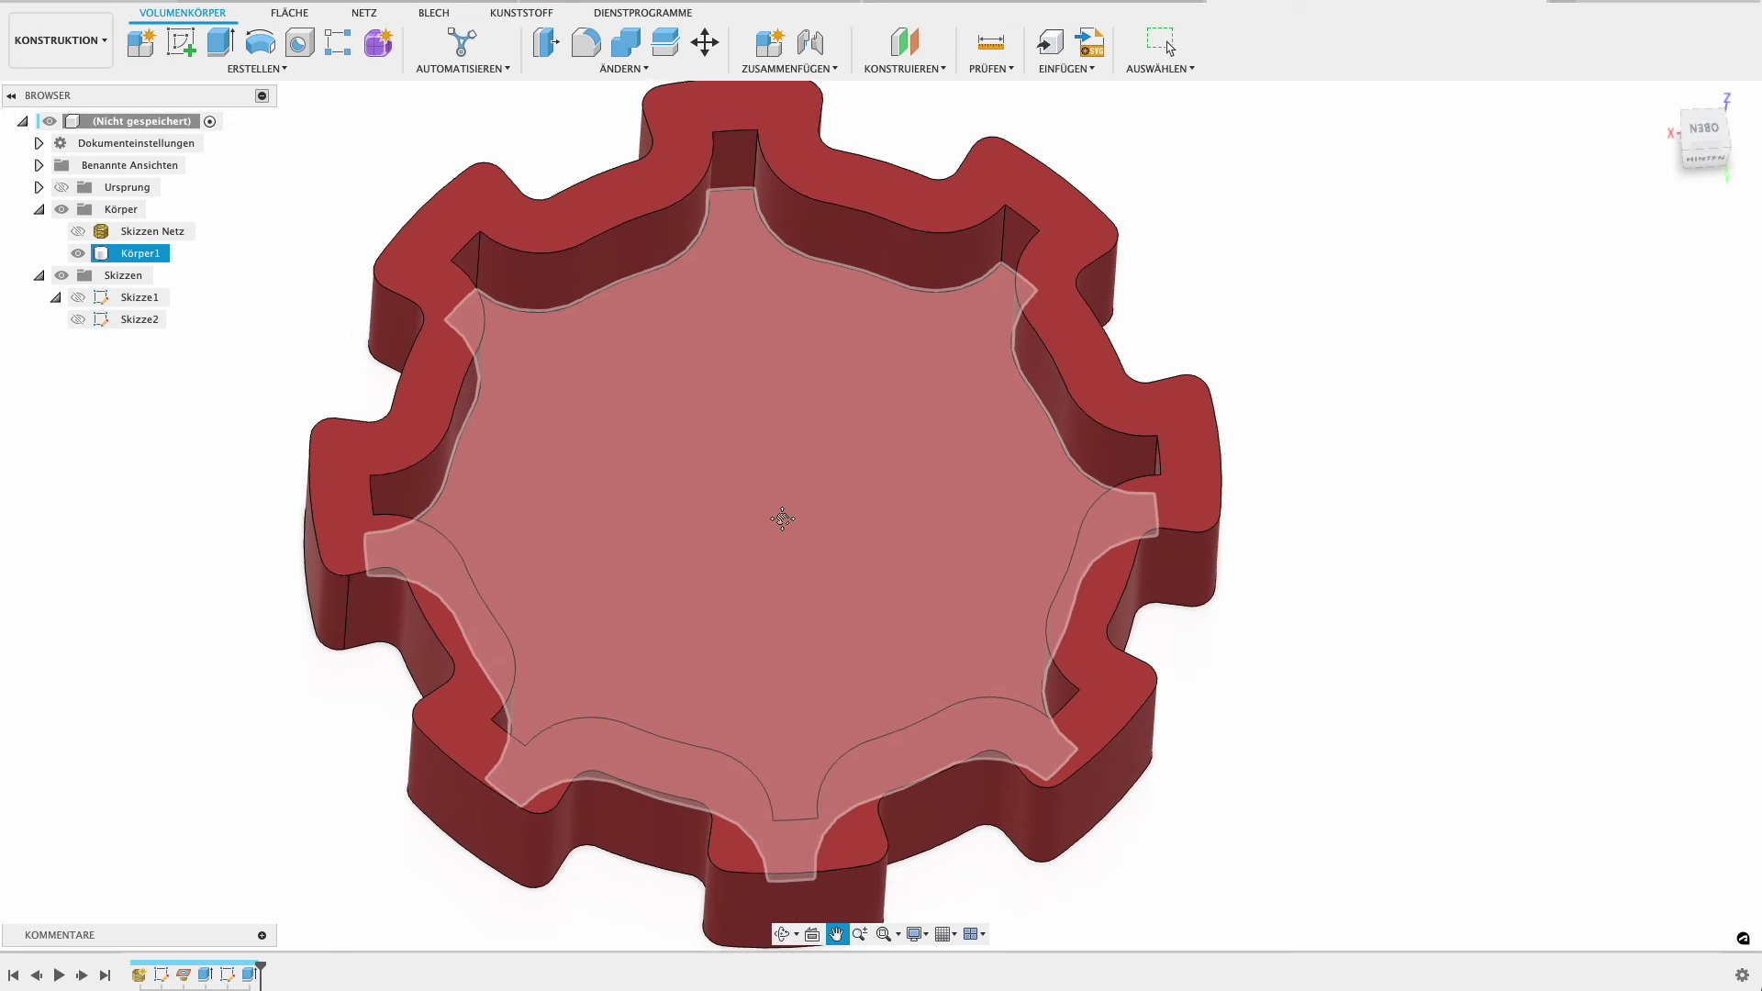
scroll(781, 510, "up", 1)
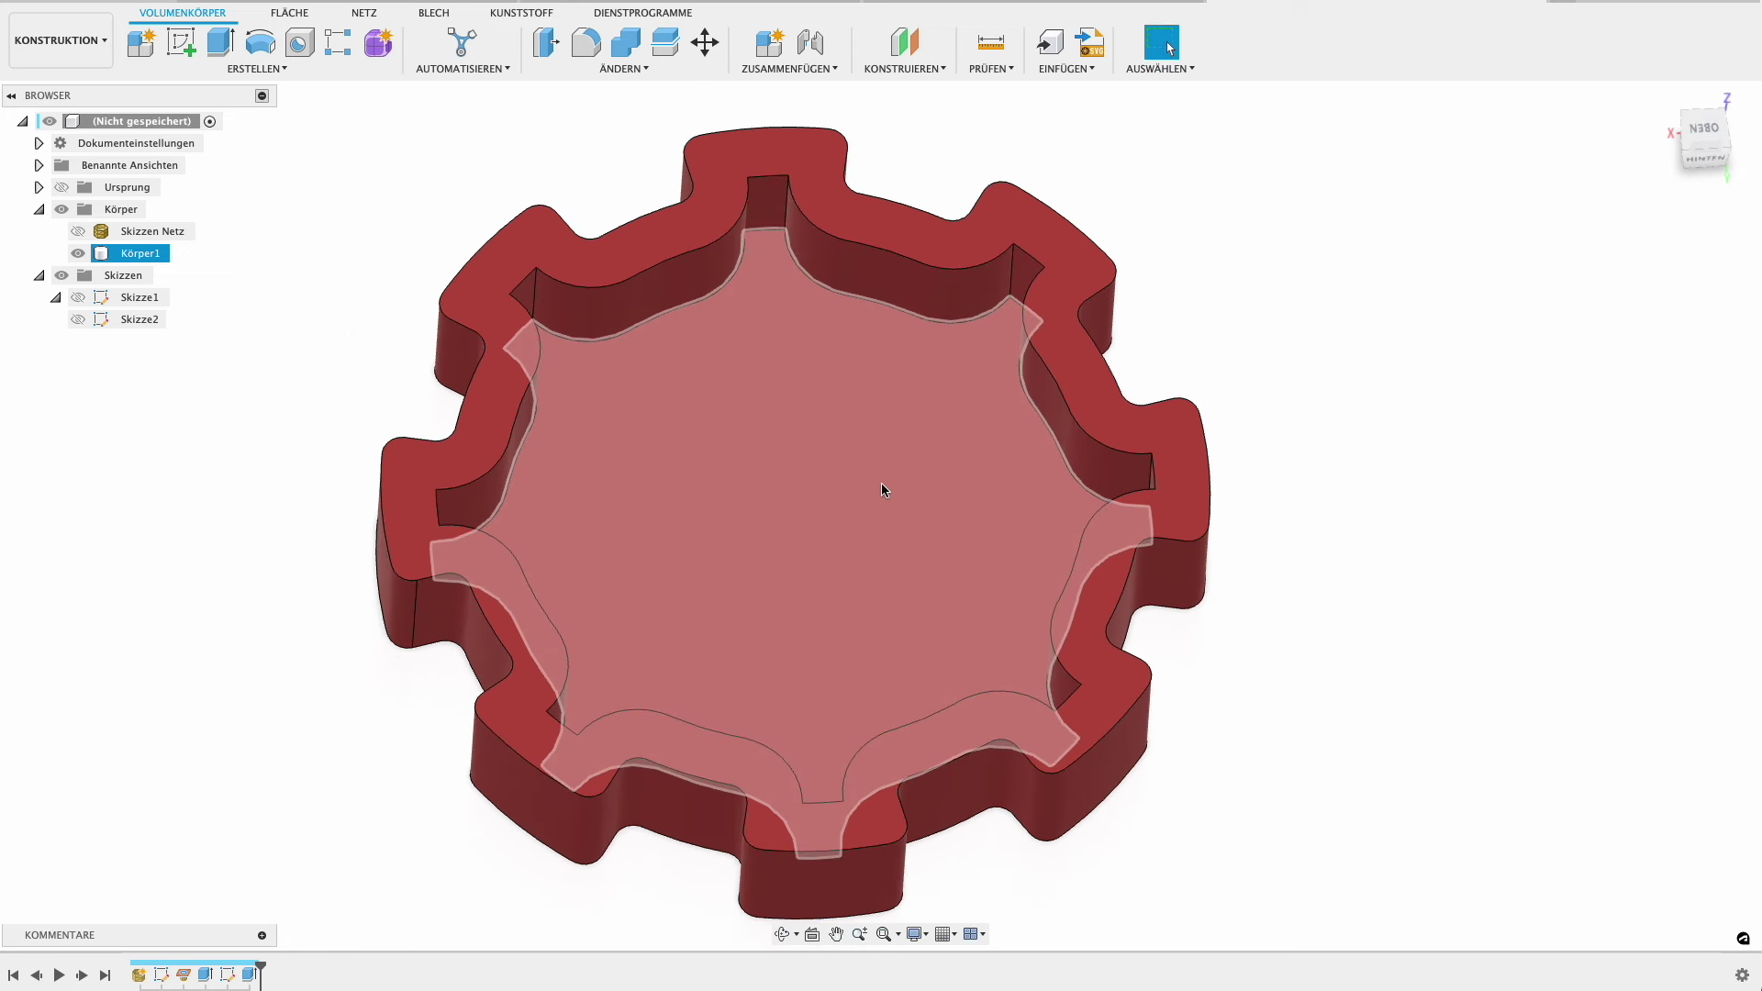
left_click(1322, 408)
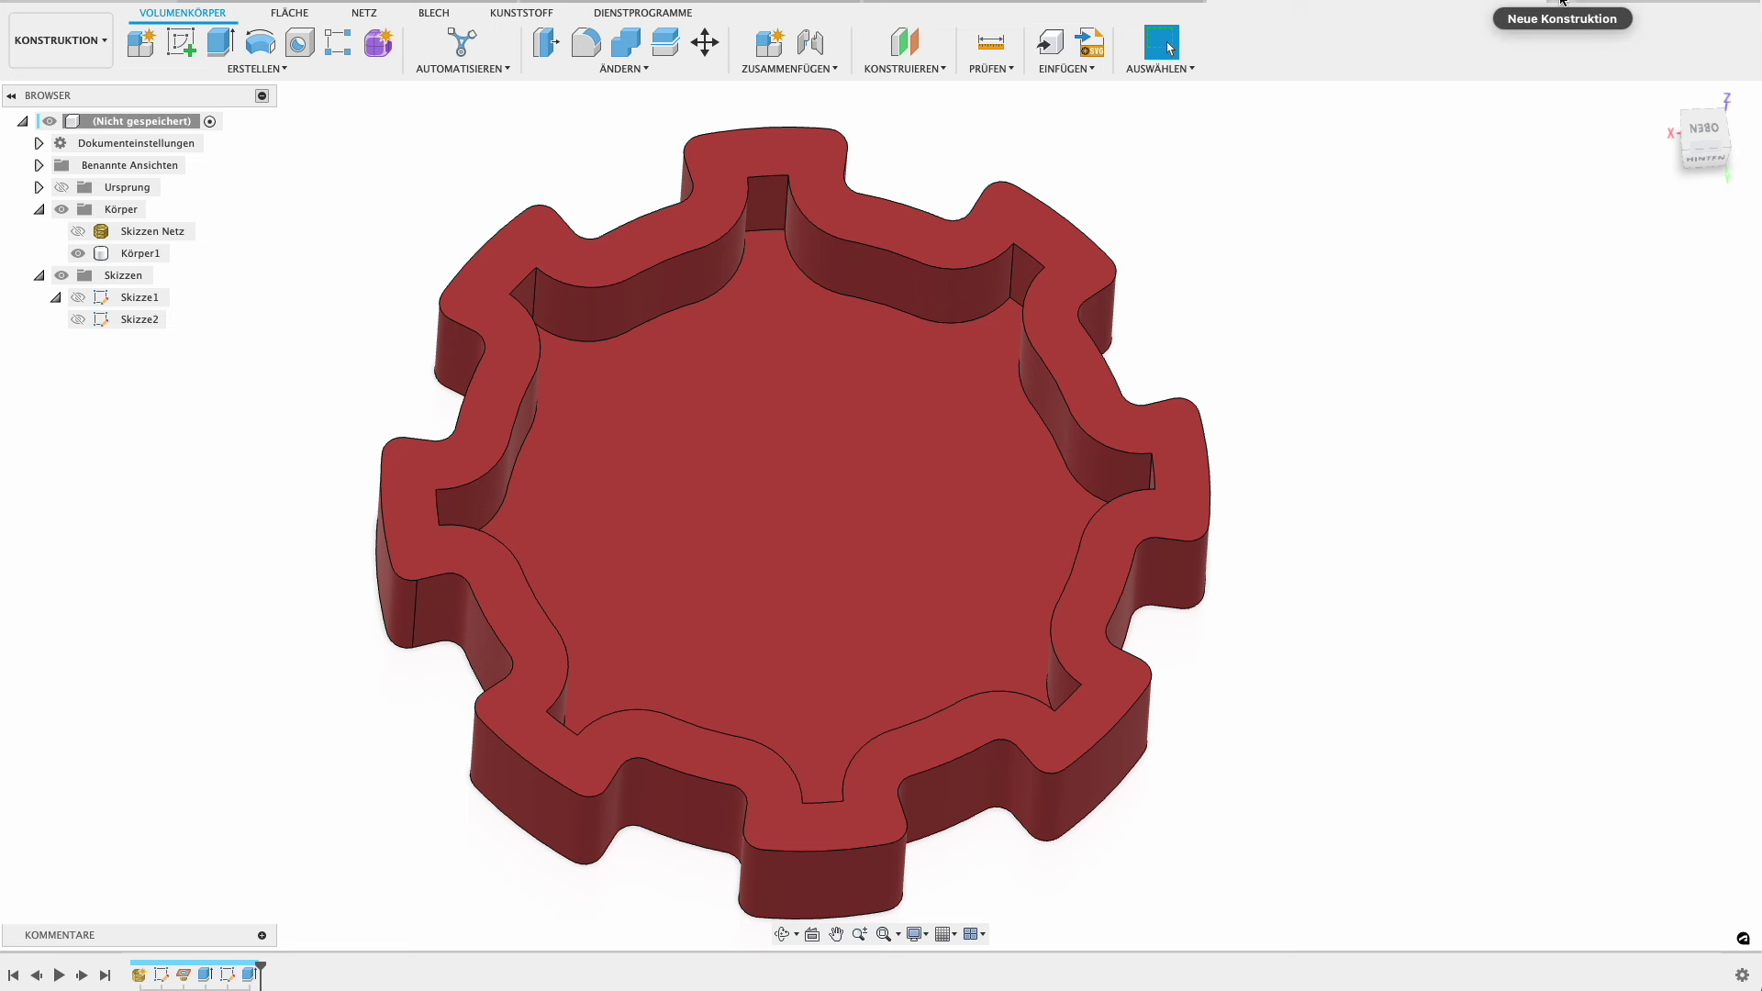
In a new design, insert the organic blob mesh and view it from above.
left_click(1562, 3)
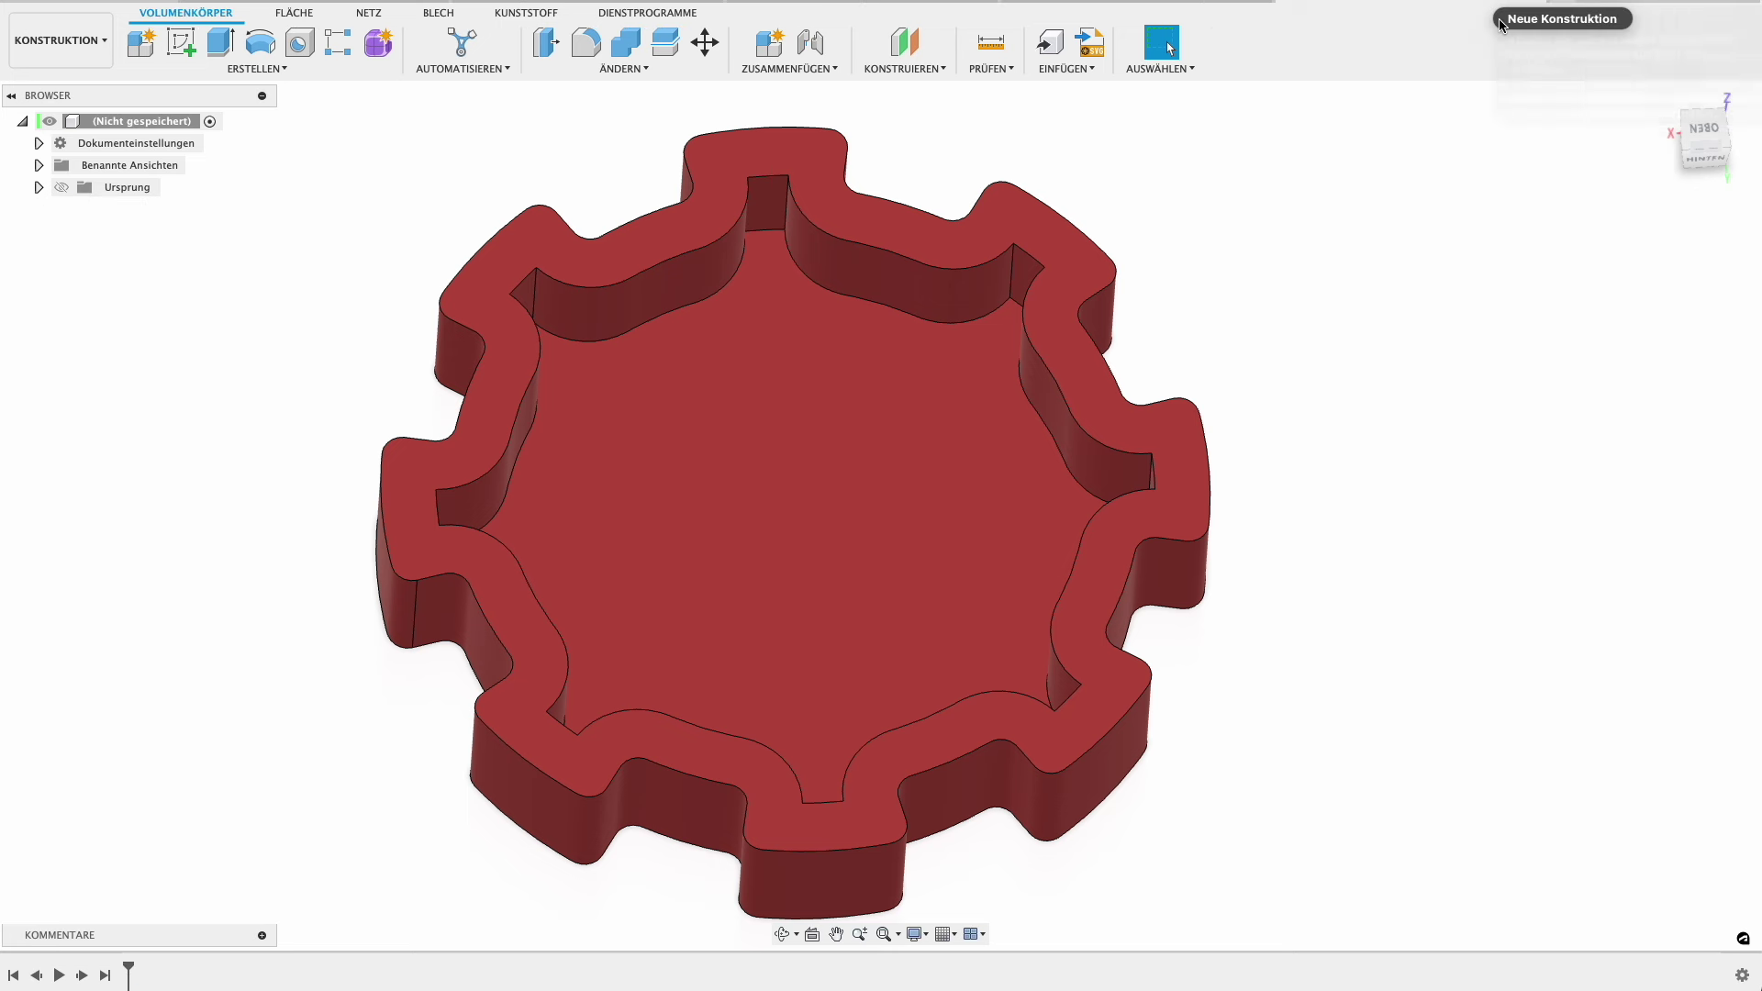
left_click(377, 16)
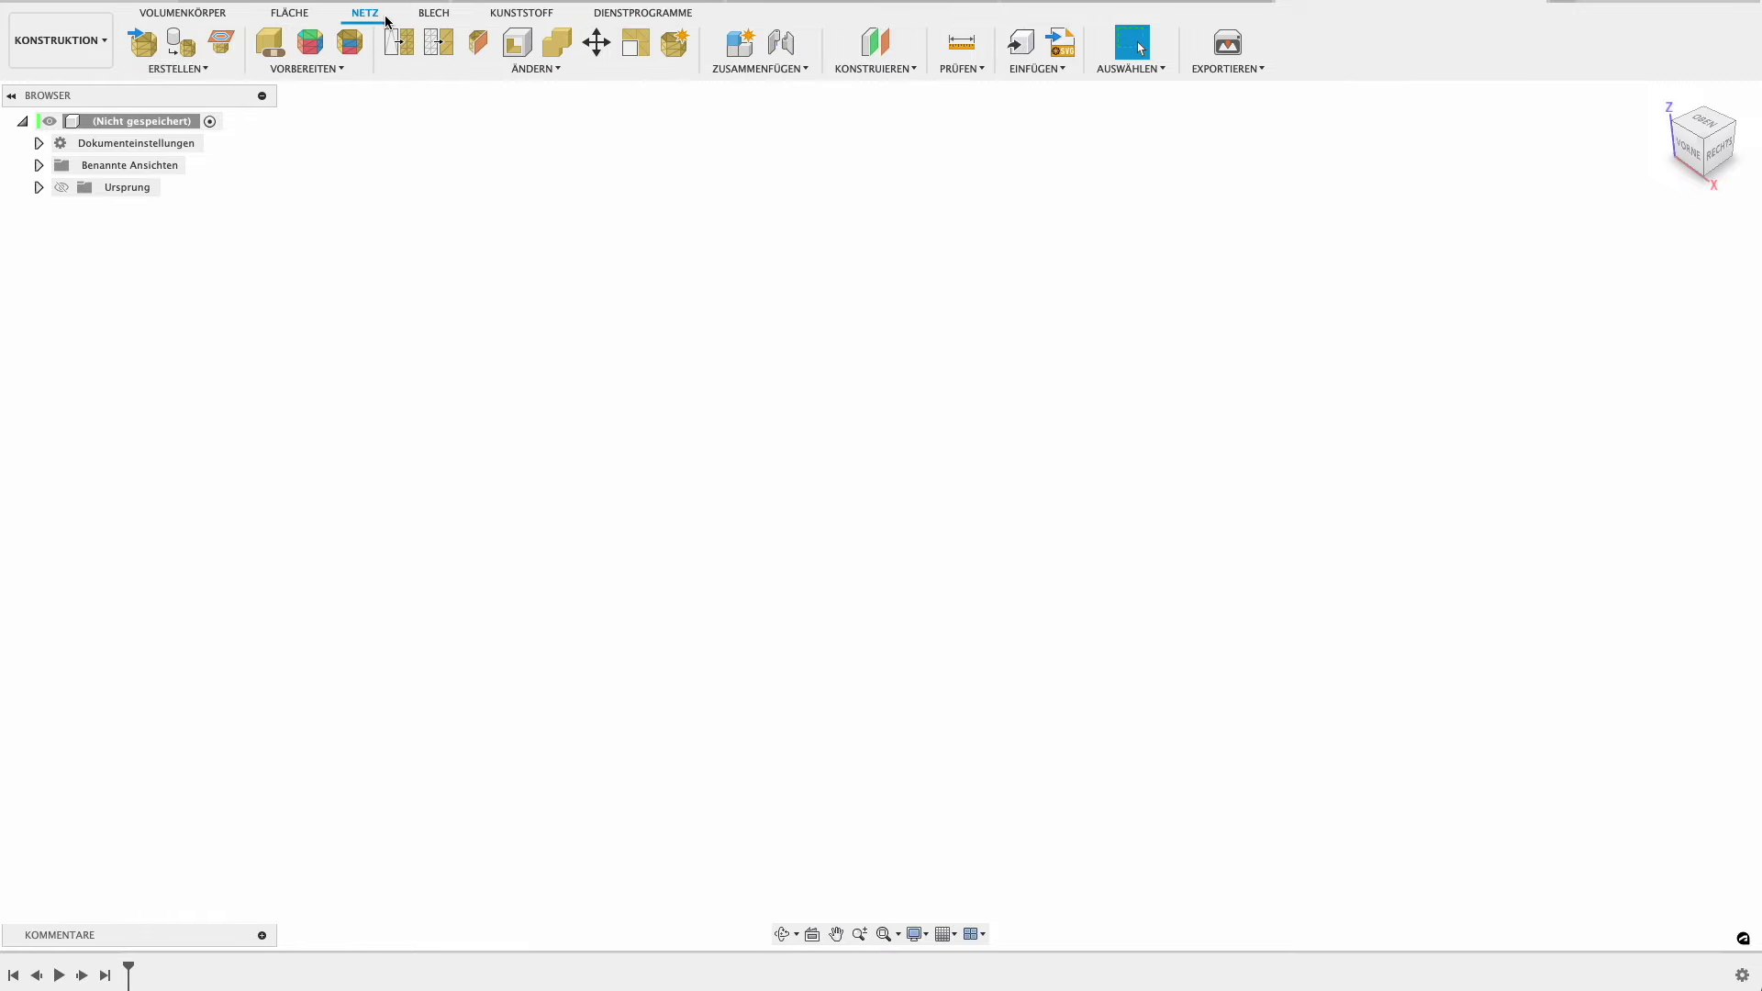
left_click(145, 43)
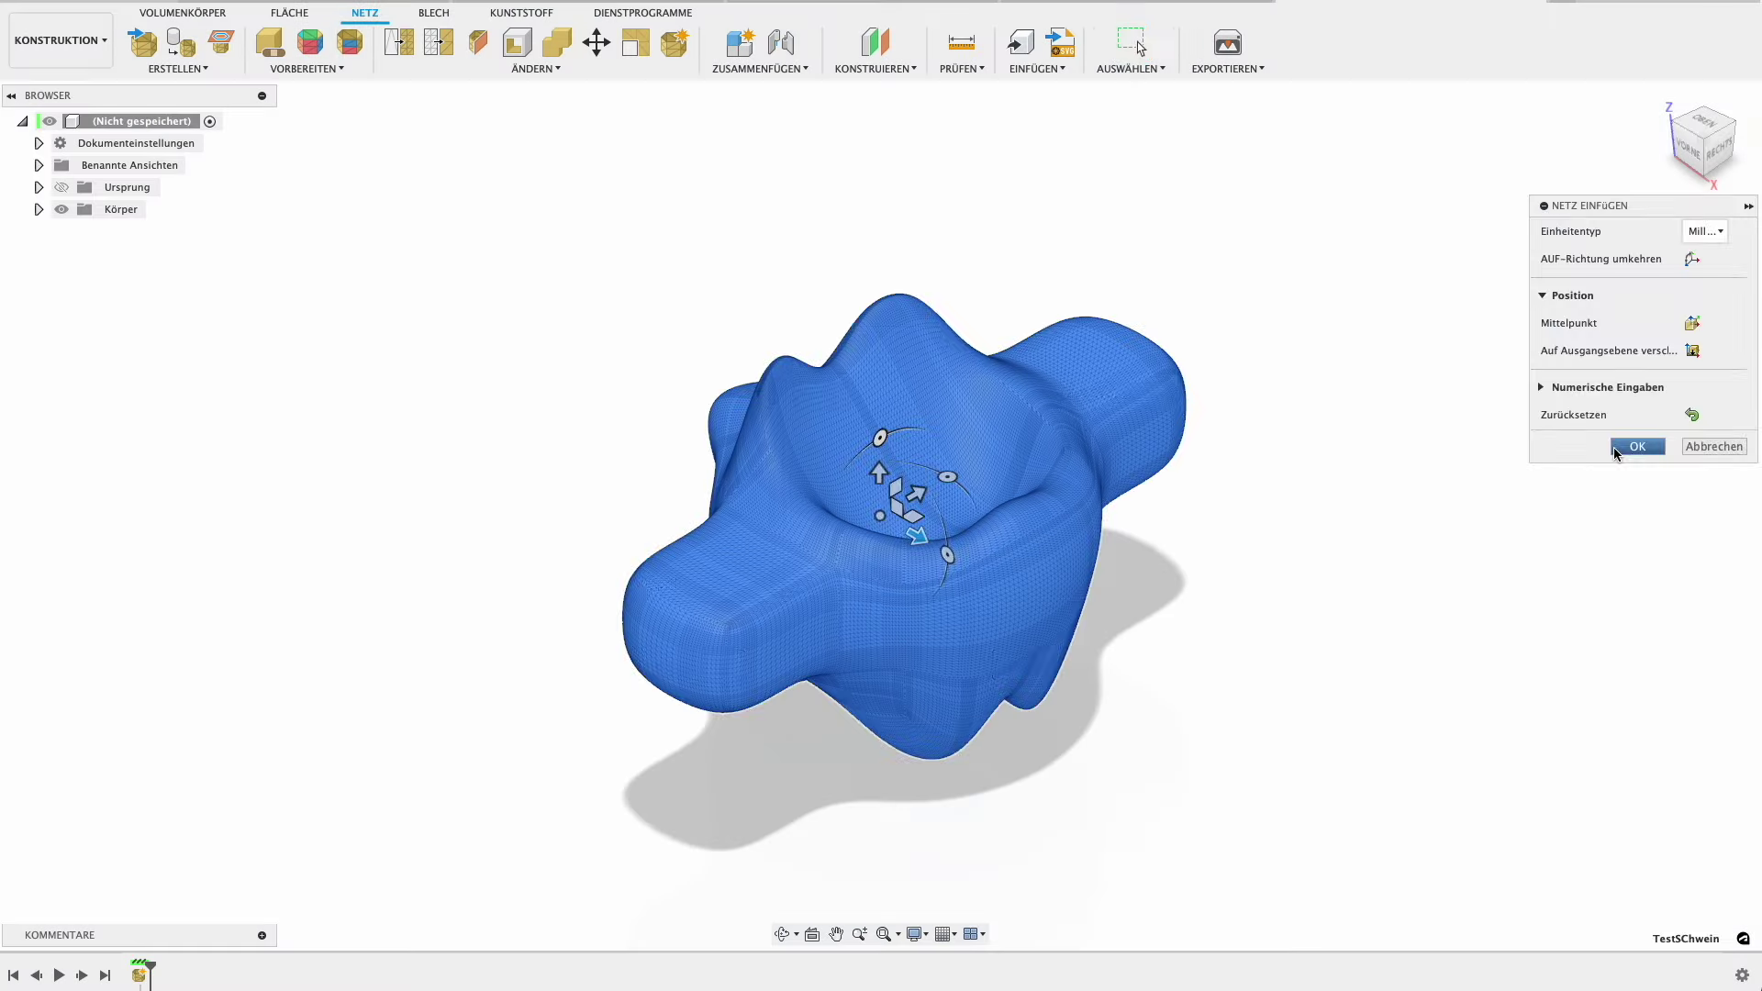
mouse_move(1049, 585)
middle_mouse_down("shift")
mouse_move(1094, 648)
mouse_move(1255, 618)
mouse_move(1203, 640)
middle_mouse_up("shift")
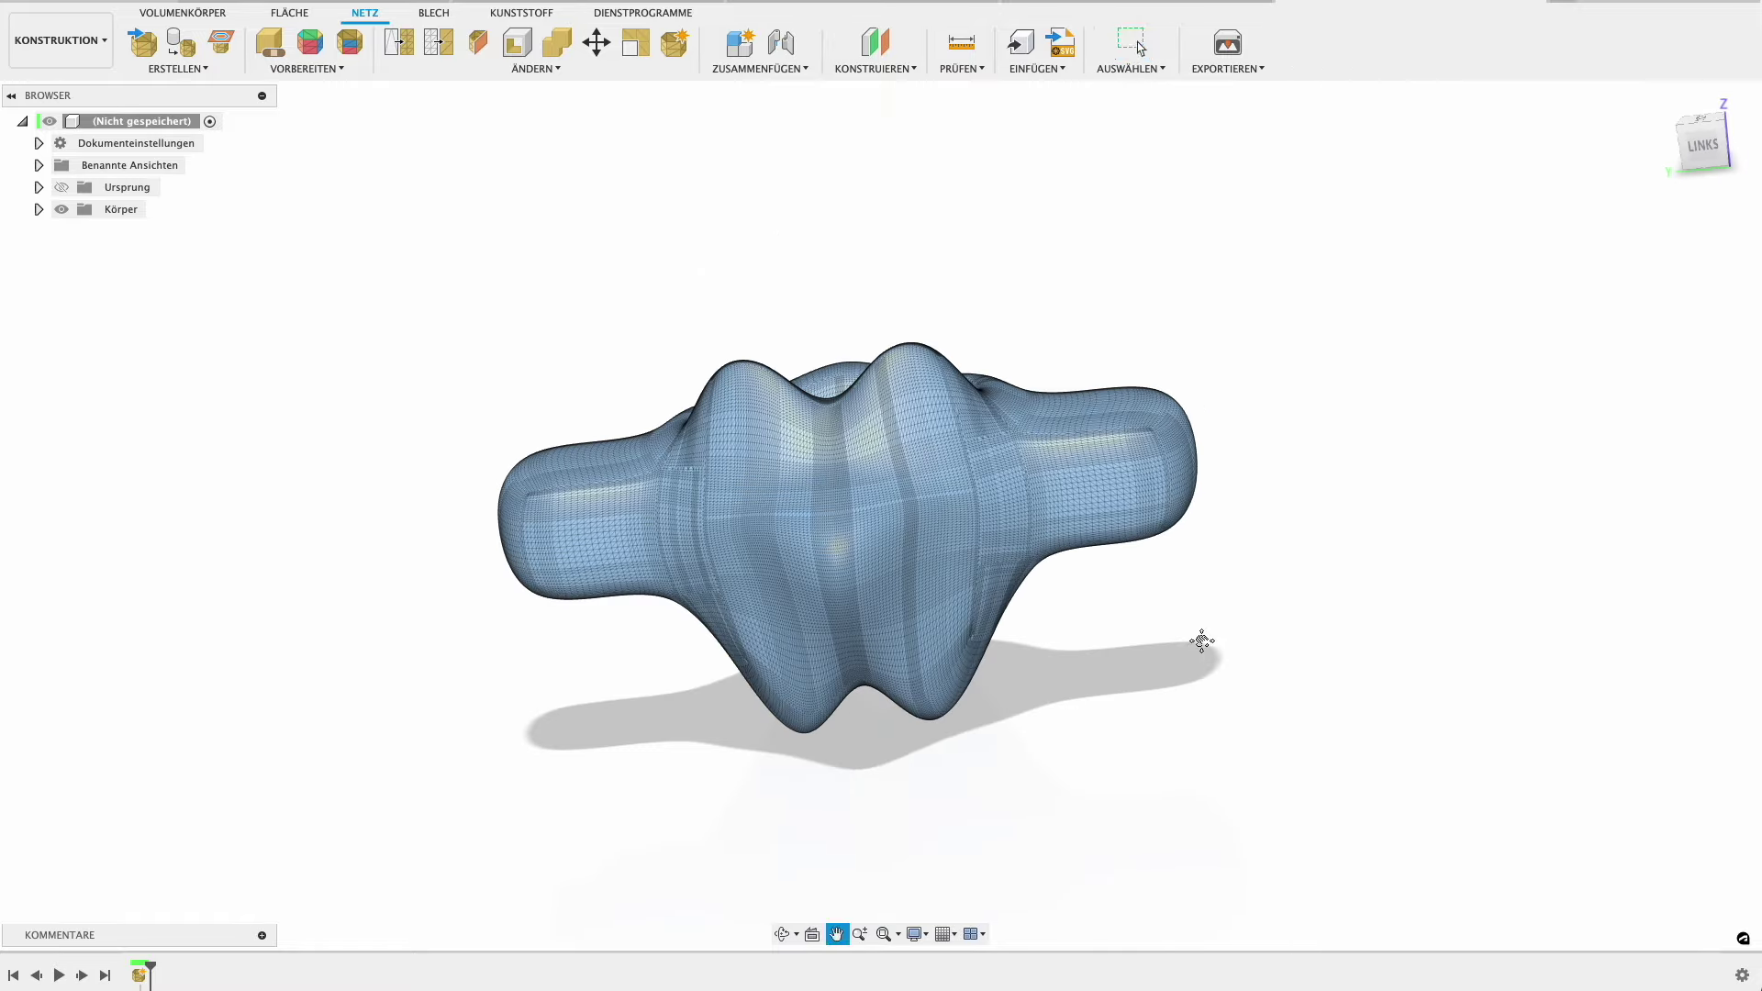
left_click(195, 13)
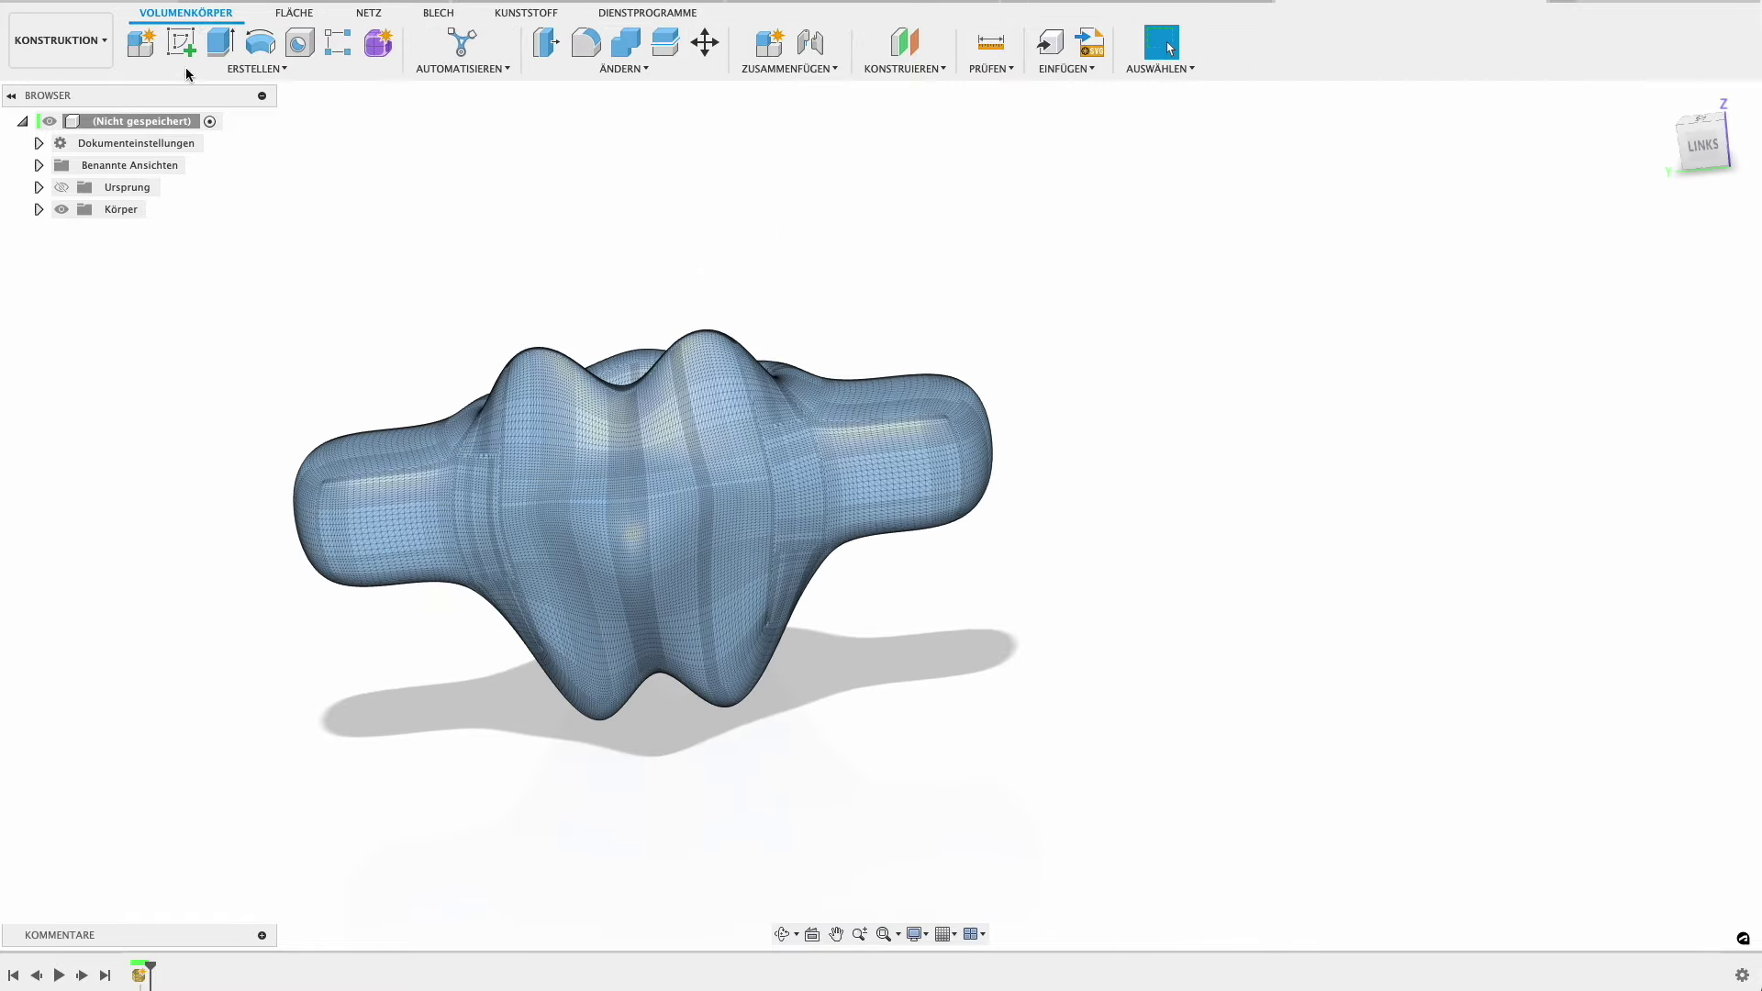
mouse_move(551, 230)
middle_mouse_down("shift")
mouse_move(619, 333)
mouse_move(760, 384)
middle_mouse_up("shift")
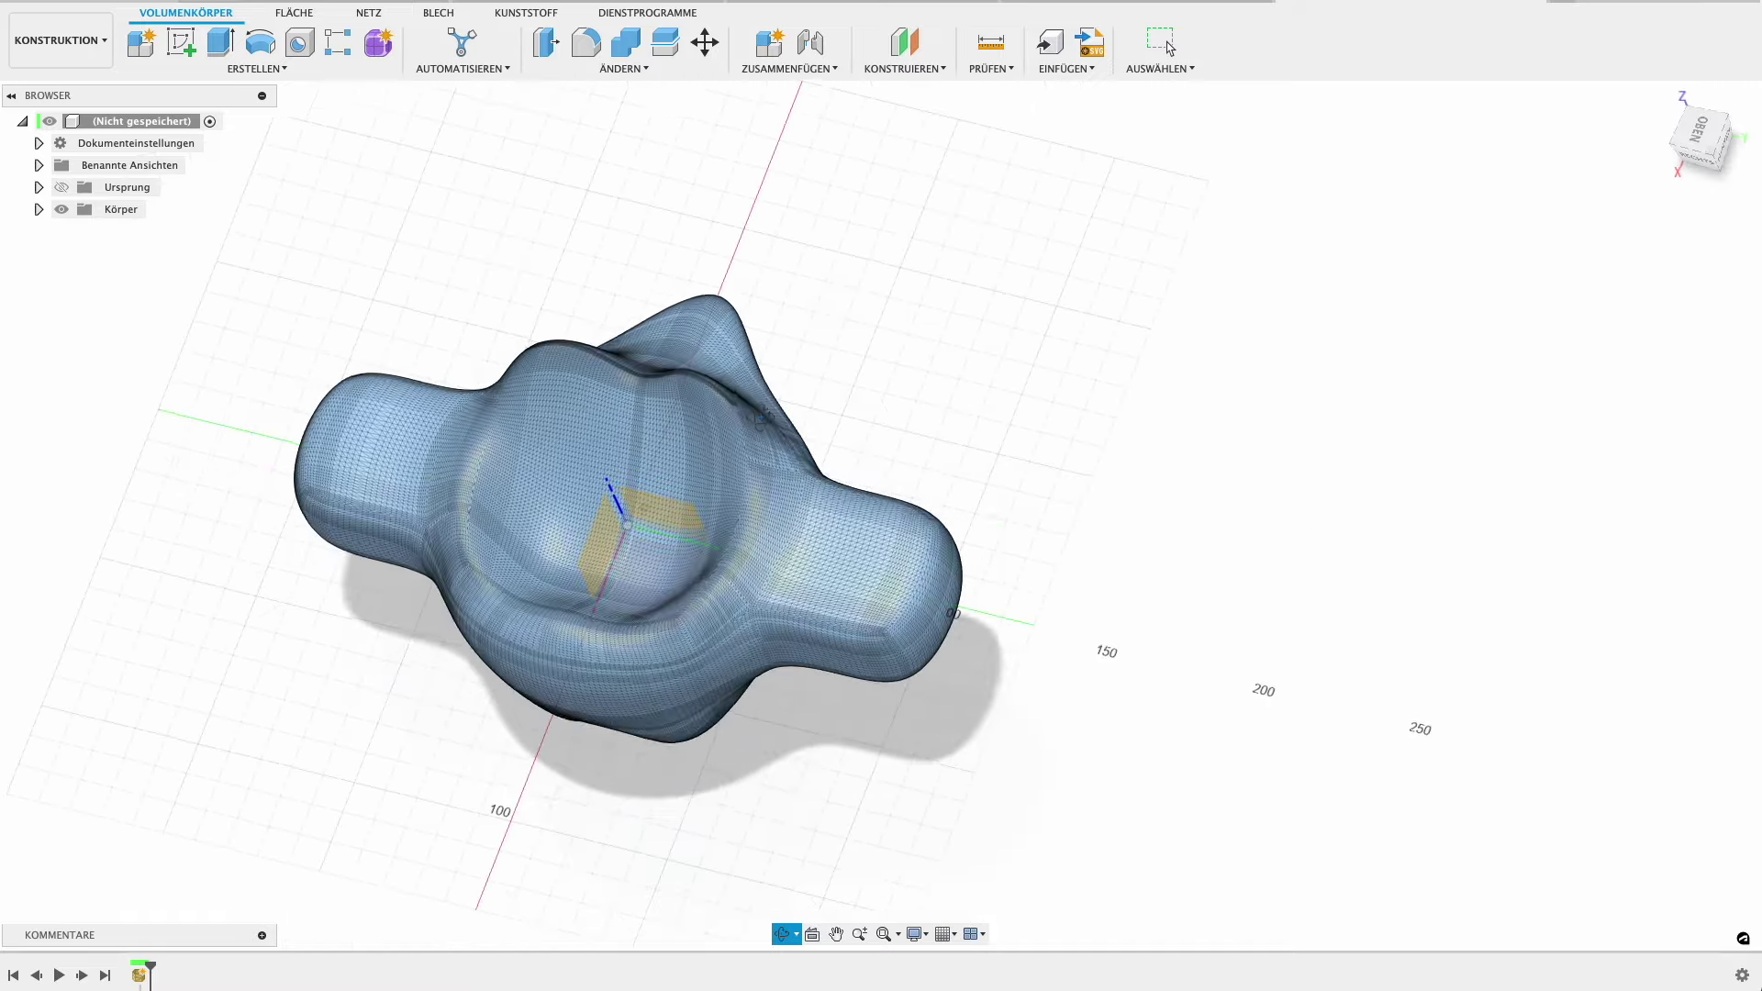
Add an offset construction plane 50 mm above the XY plane.
left_click(904, 43)
mouse_move(774, 193)
middle_mouse_down("shift")
mouse_move(702, 480)
mouse_move(769, 153)
middle_mouse_up("shift")
left_click(702, 479)
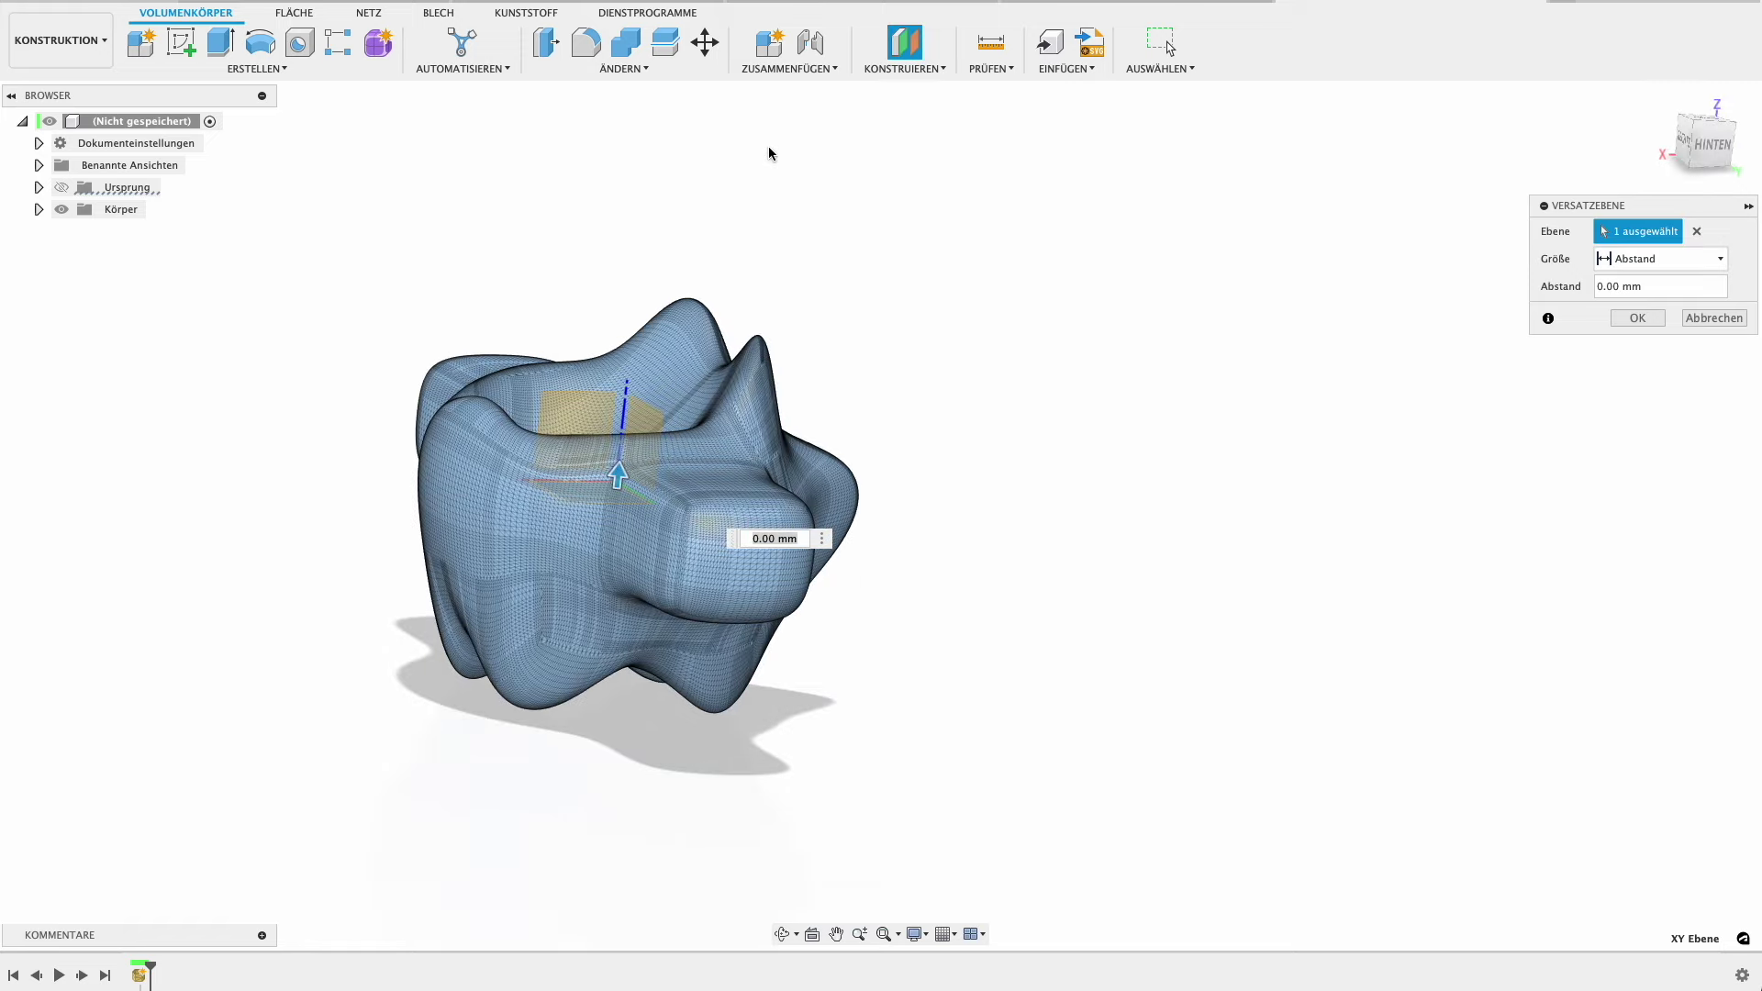
mouse_move(617, 477)
left_mouse_down()
mouse_move(610, 306)
mouse_move(658, 331)
left_mouse_up()
left_click(1663, 317)
middle_click_drag(1200, 404, 995, 477, "shift")
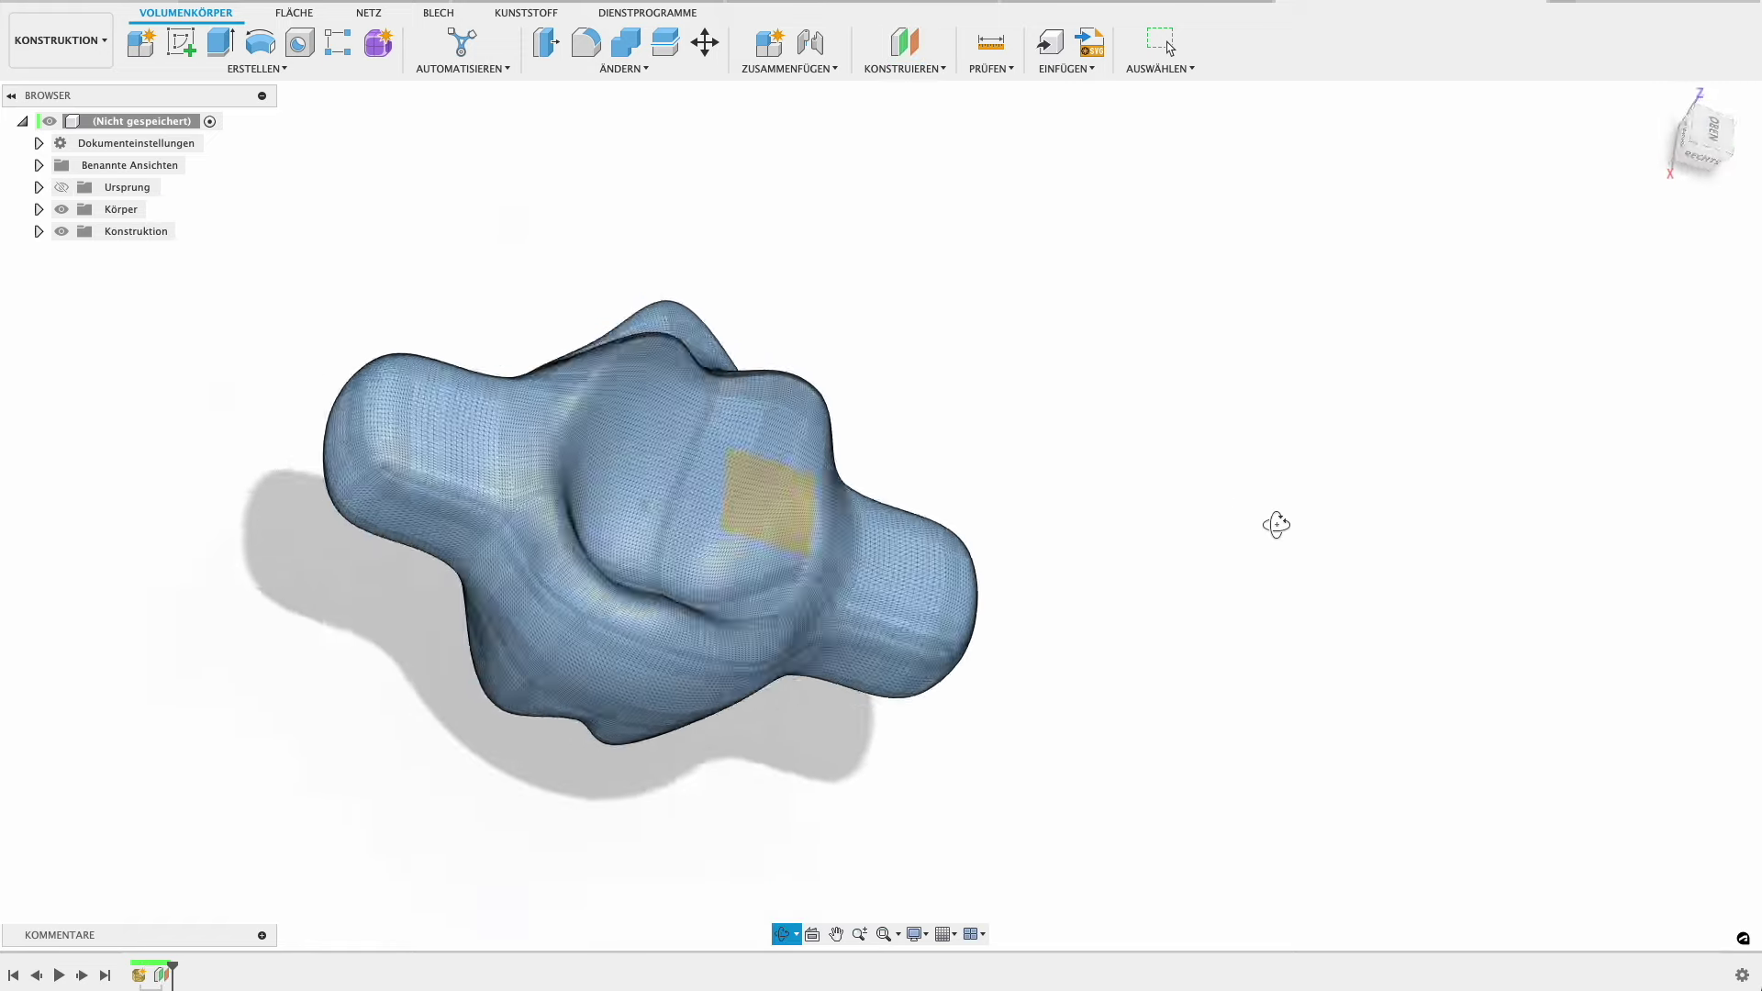
Create and finish an empty sketch on the 50 mm offset plane.
left_click(181, 41)
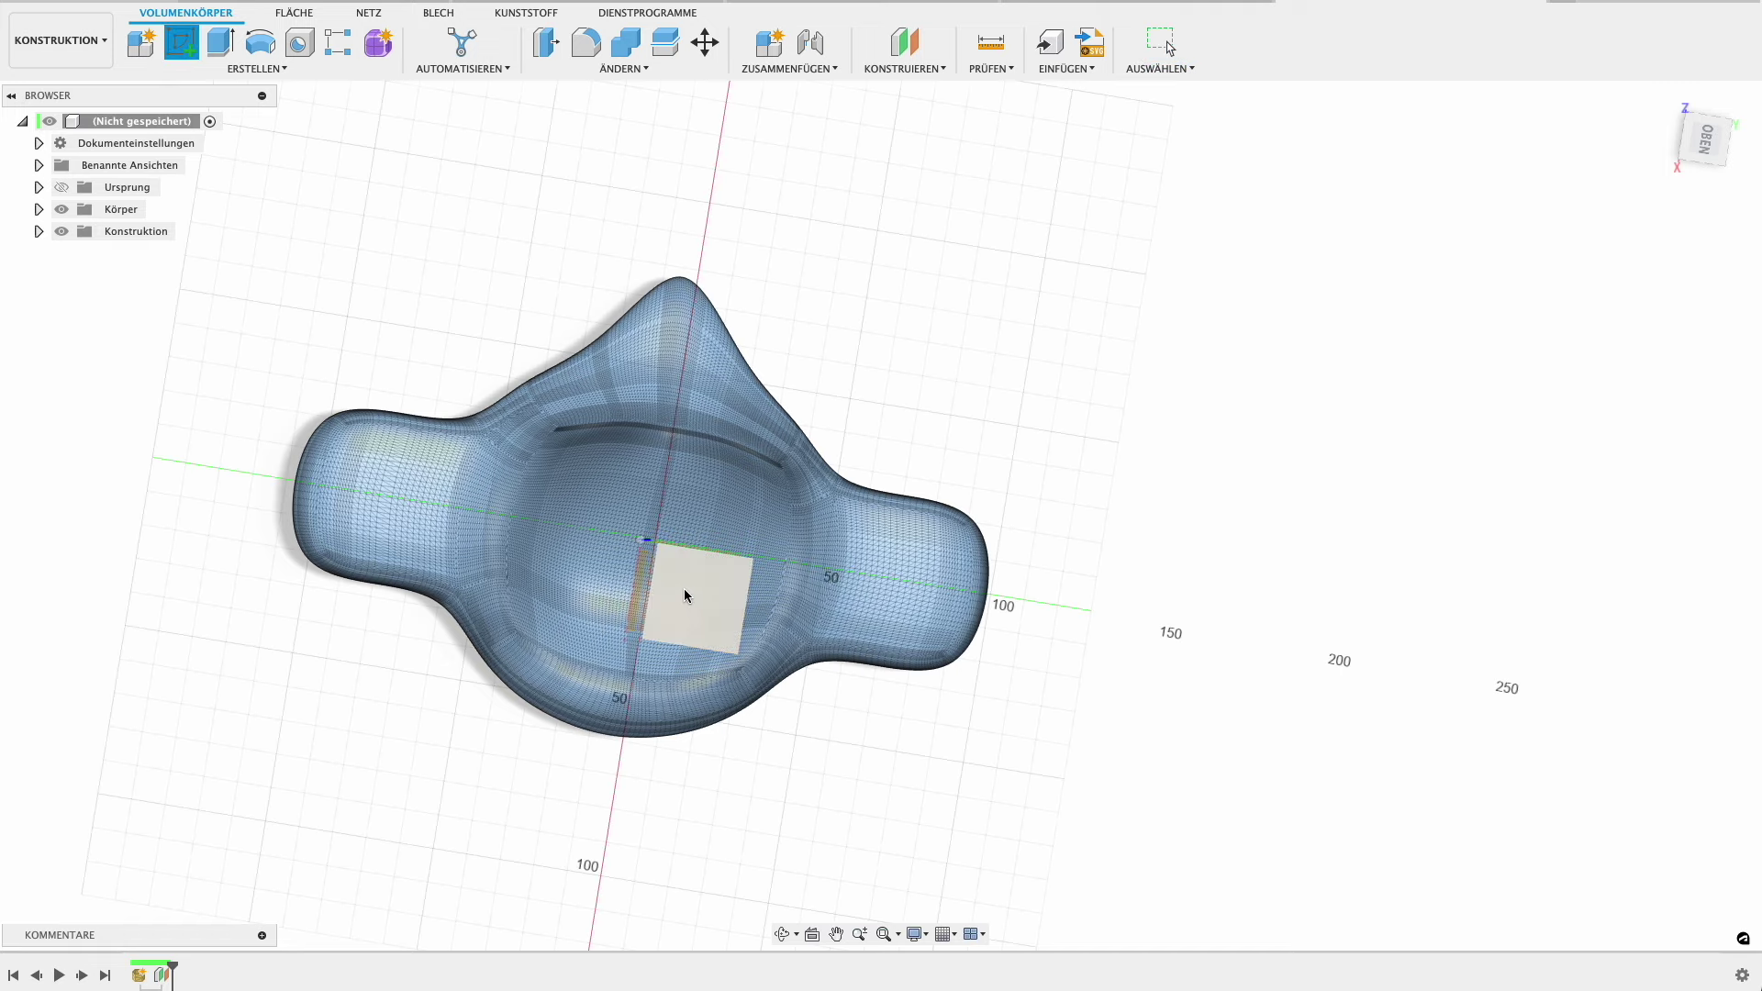
left_click(699, 610)
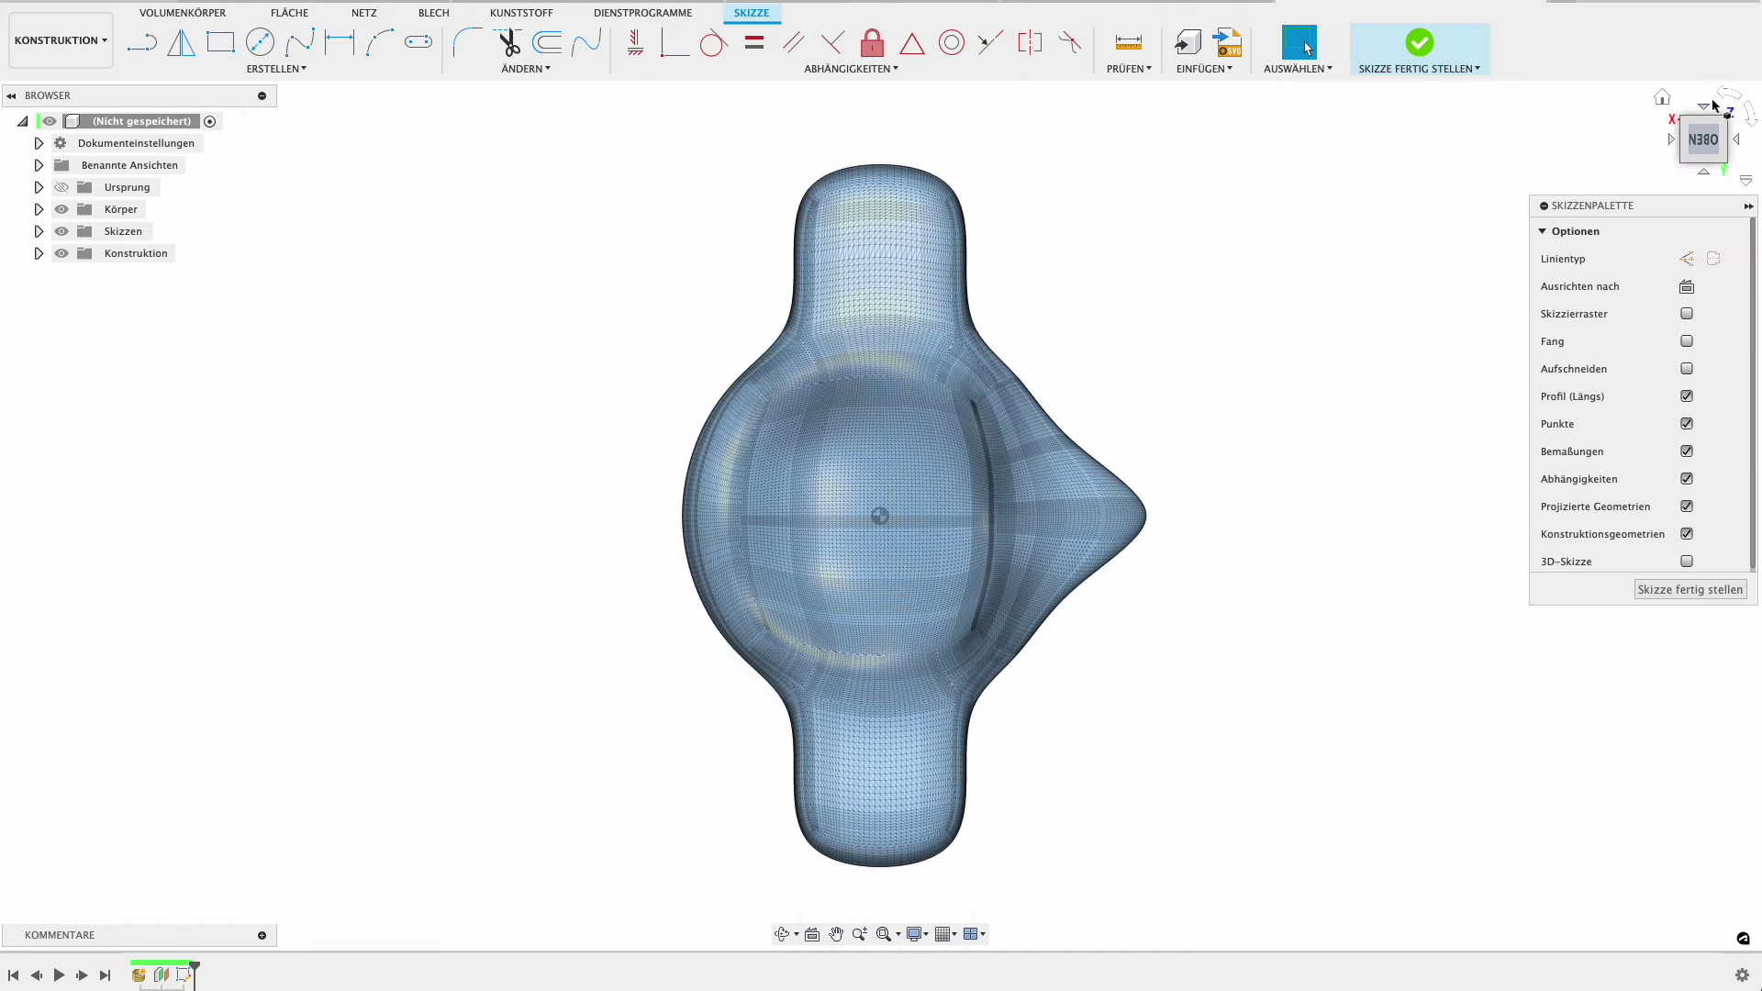
left_click(1723, 96)
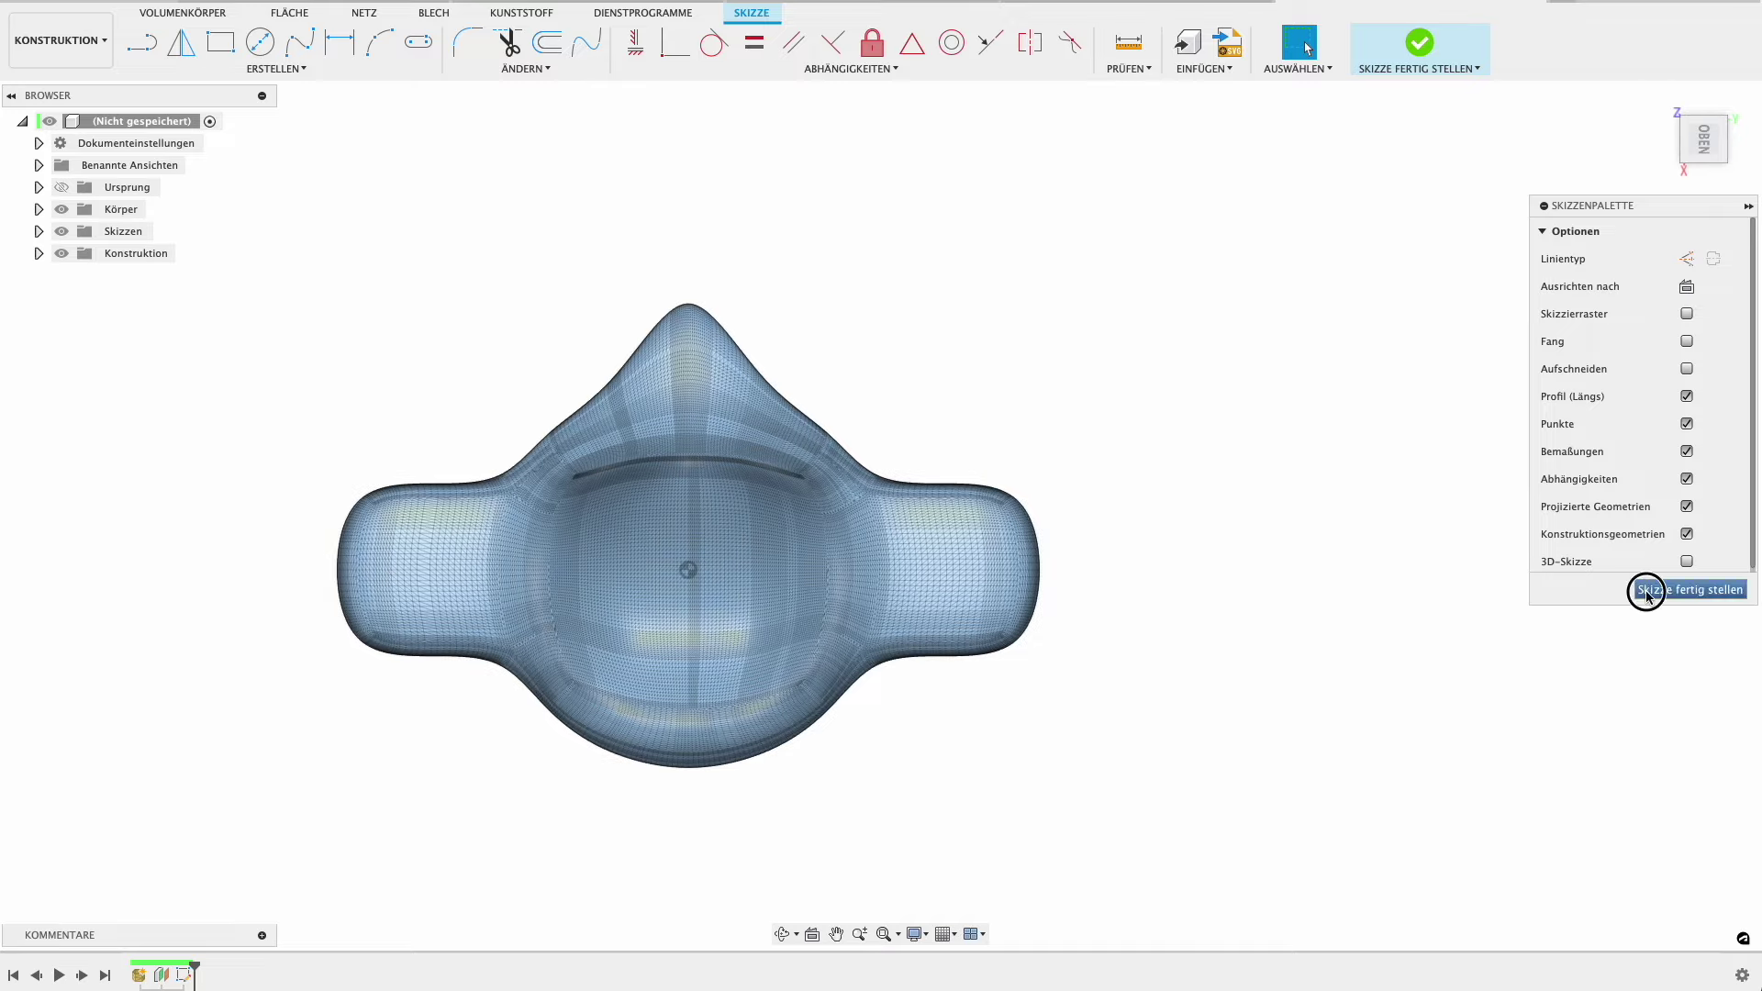
left_click(1690, 589)
middle_click_drag(1140, 707, 925, 417, "shift")
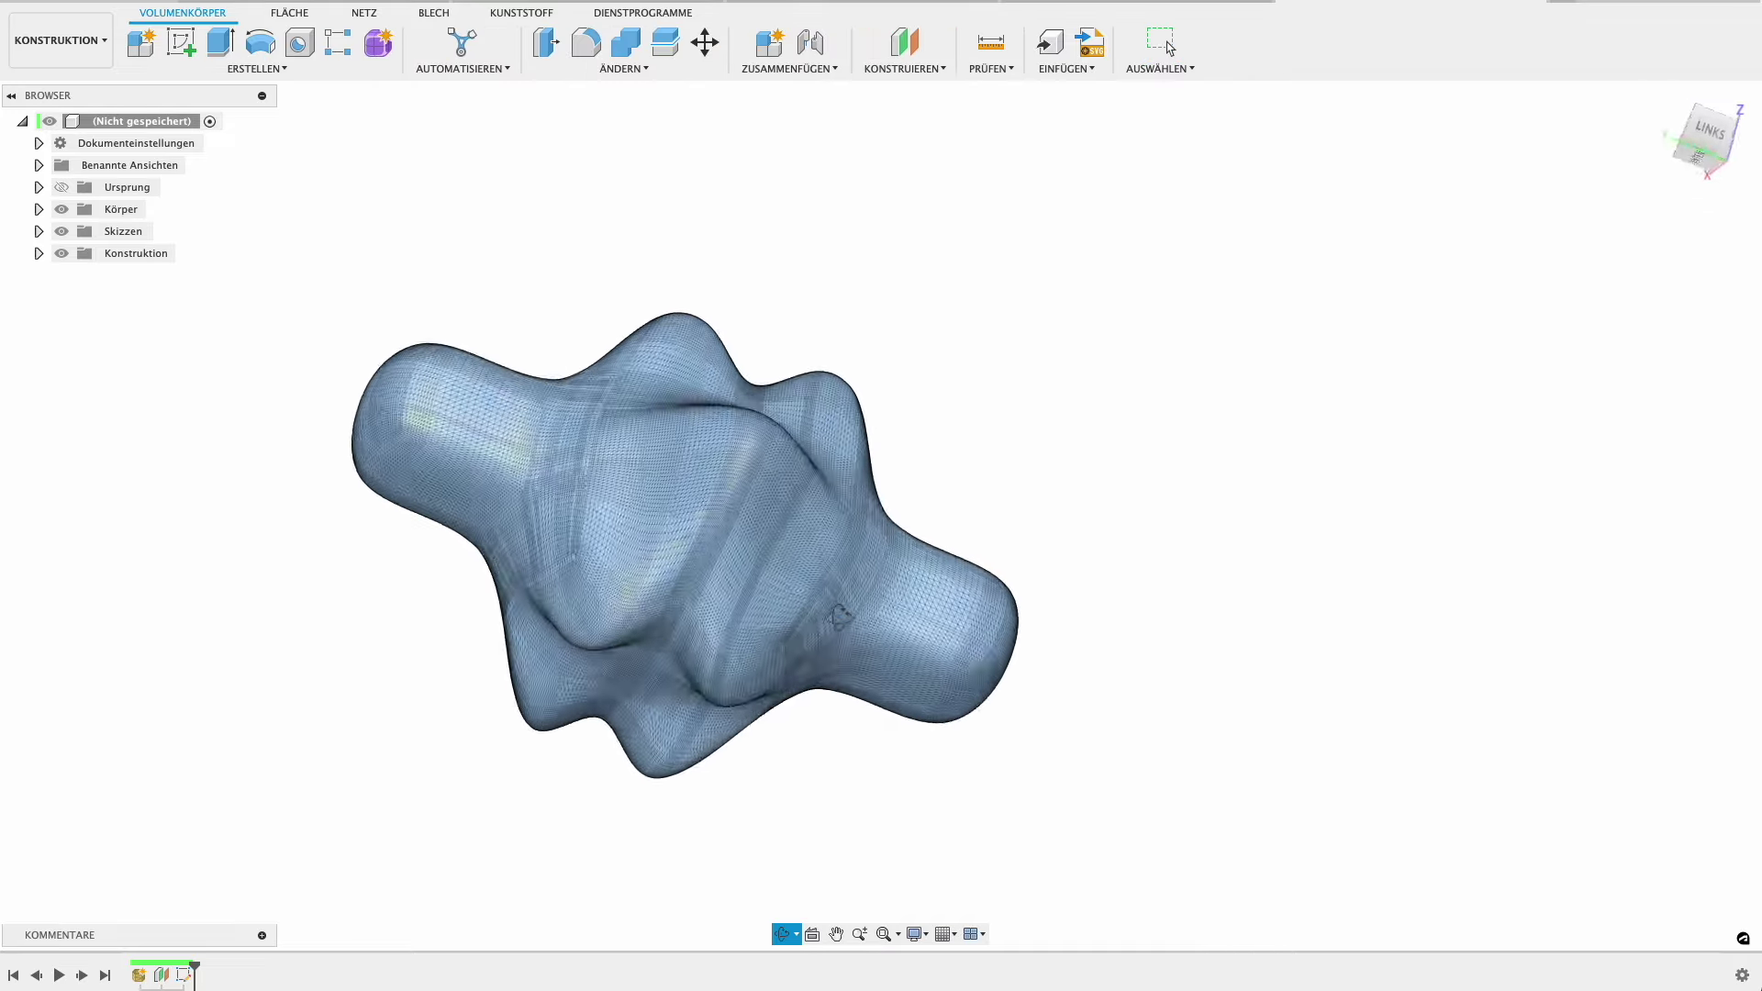
Create a construction plane offset -160 mm from the YZ plane beside the mesh.
left_click(905, 42)
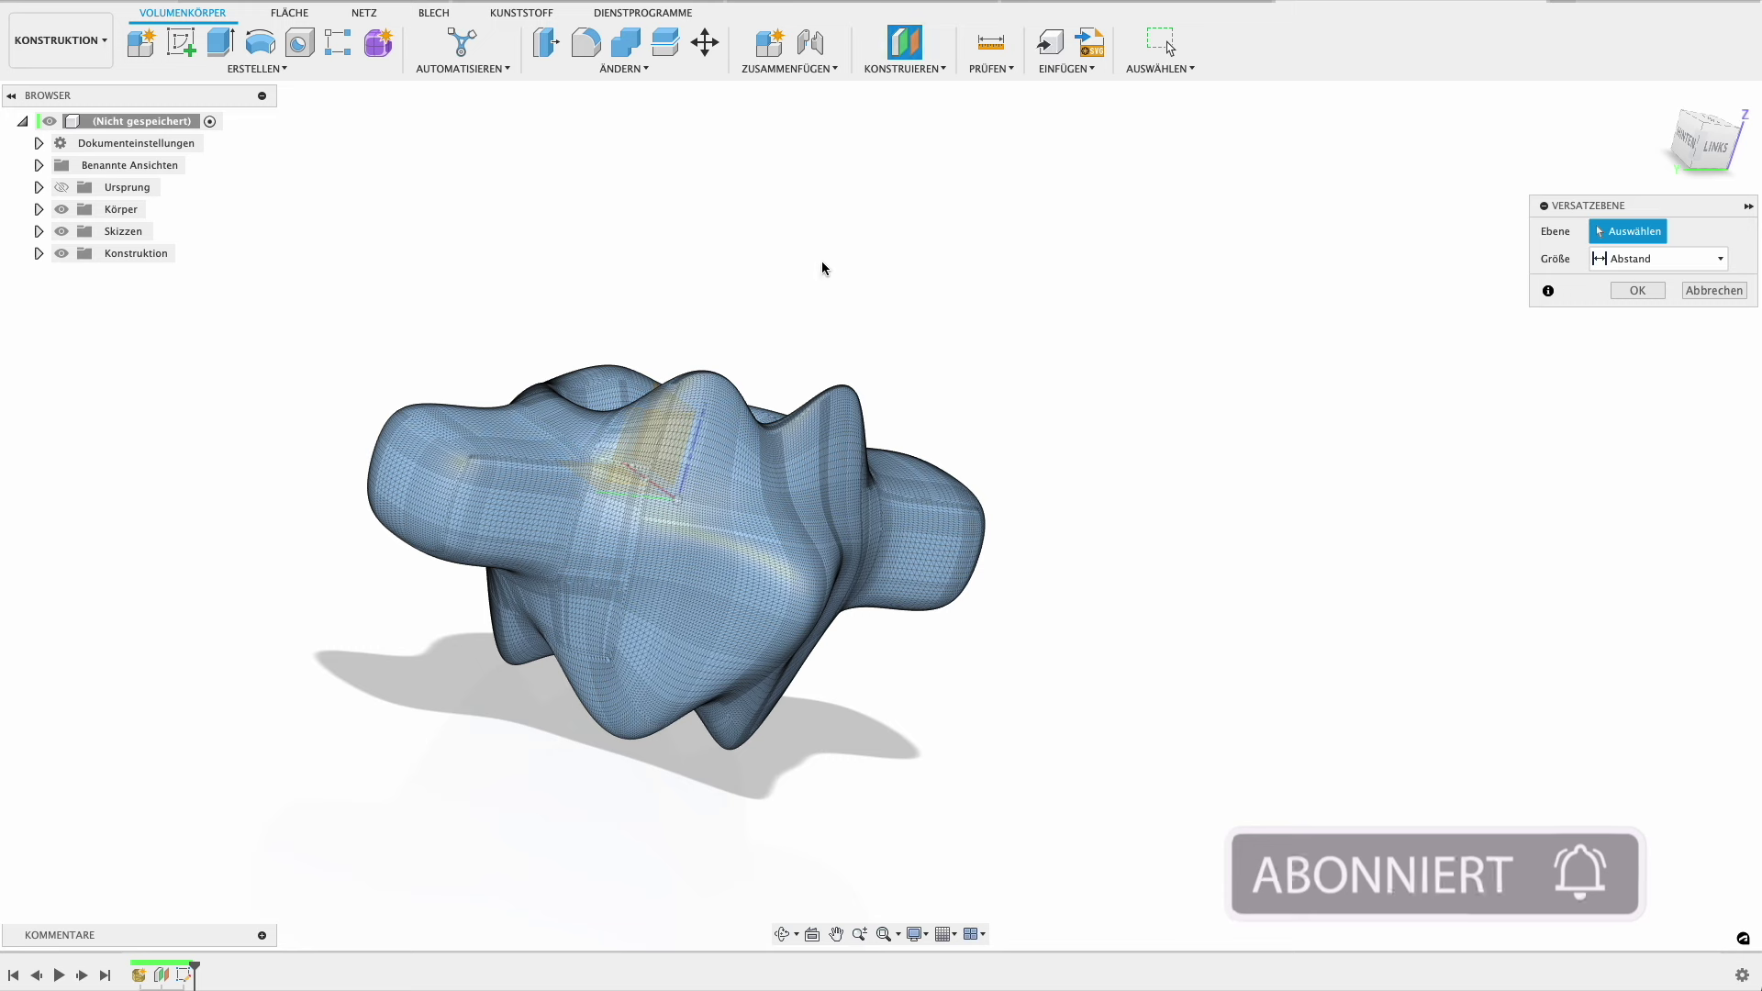
left_click(669, 443)
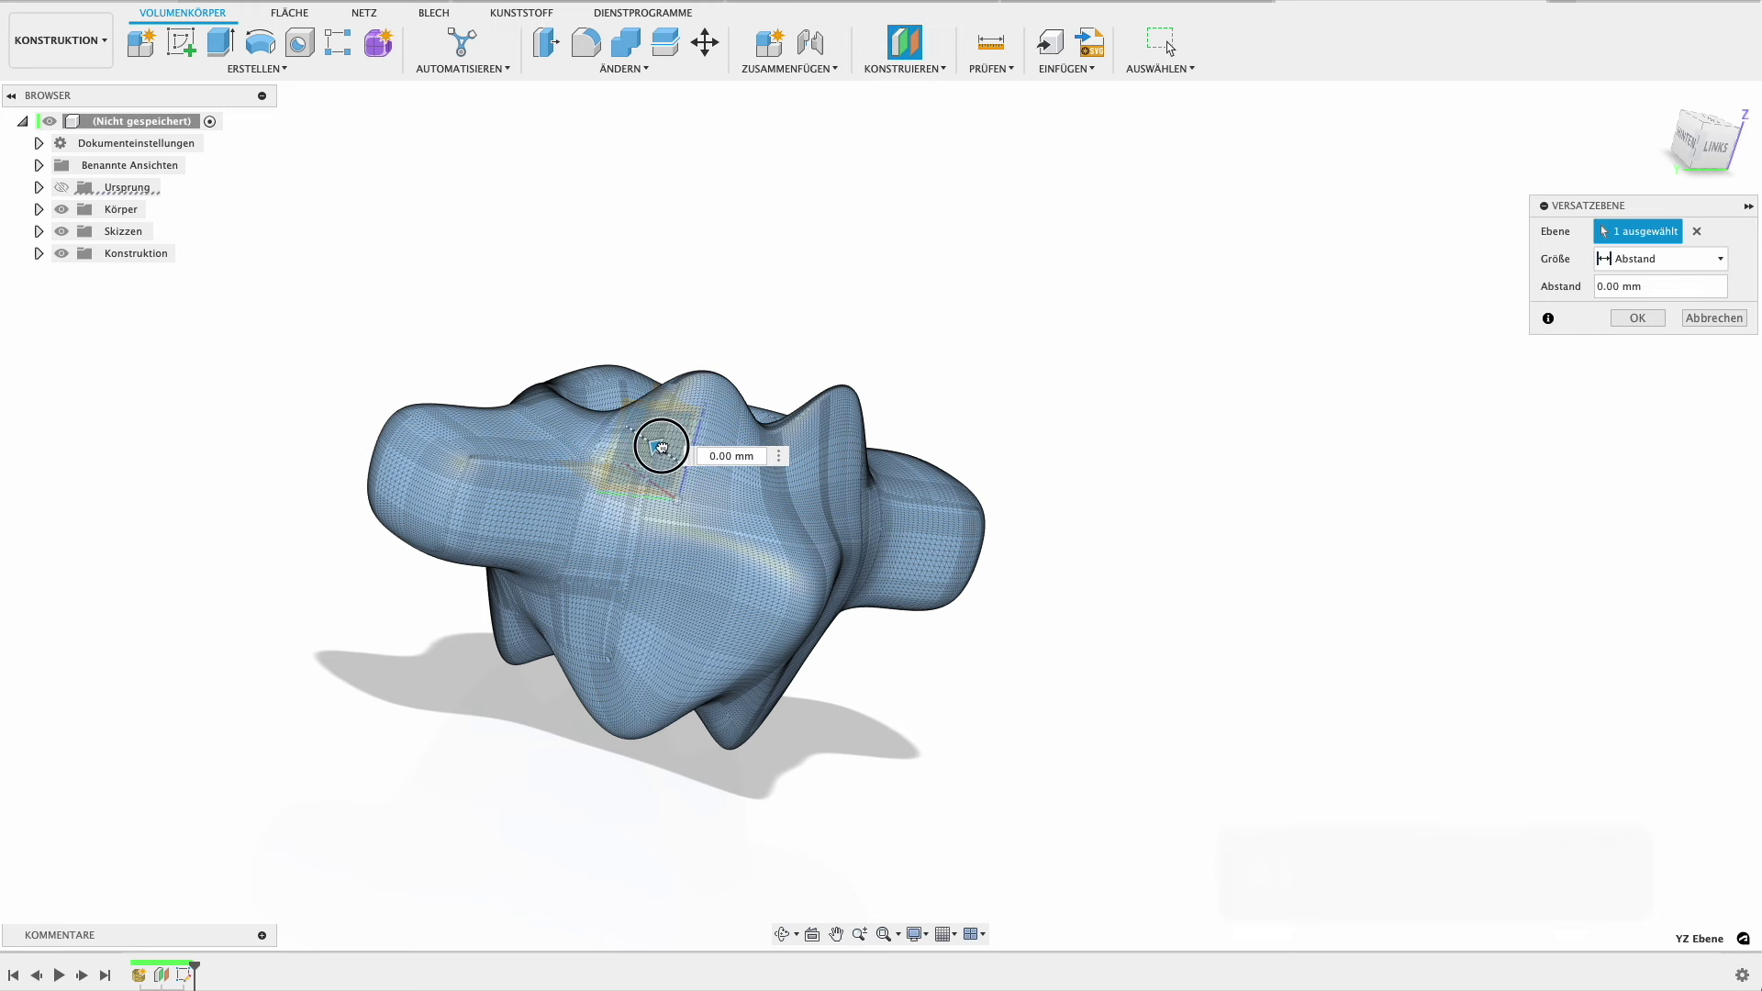
left_click_drag(660, 447, 961, 653)
left_click(1624, 323)
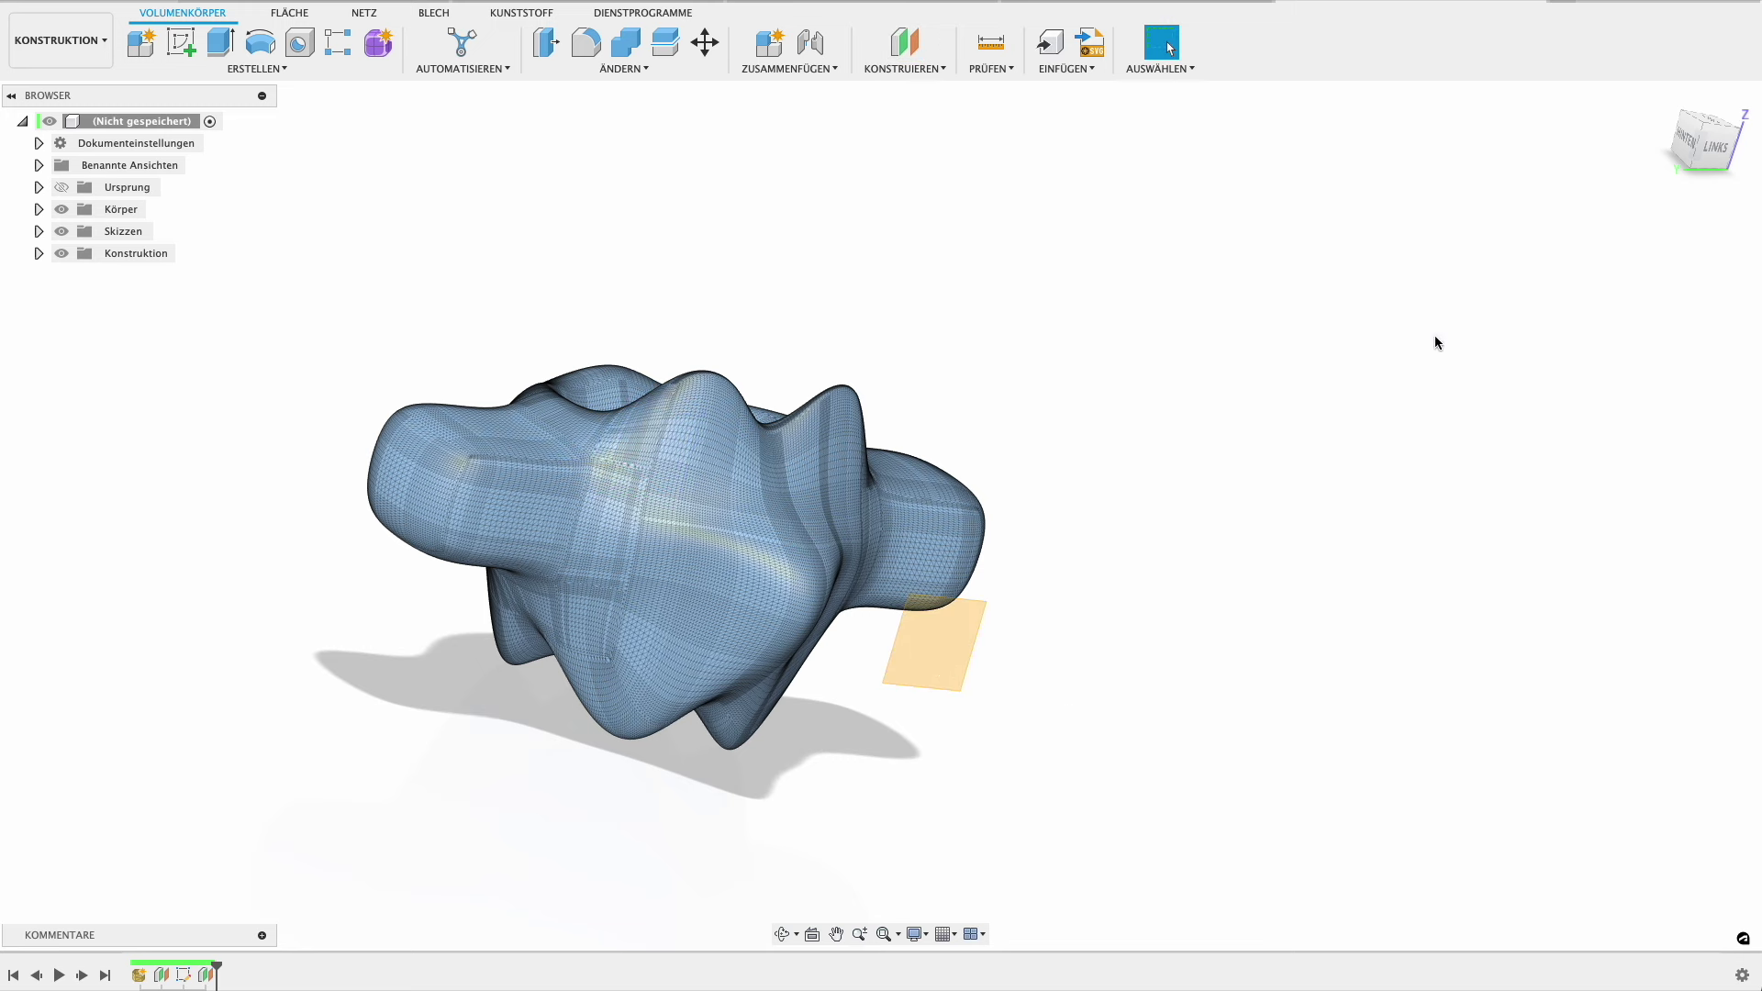
On the new plane, sketch small circles on the mesh's left and right humps.
left_click(182, 41)
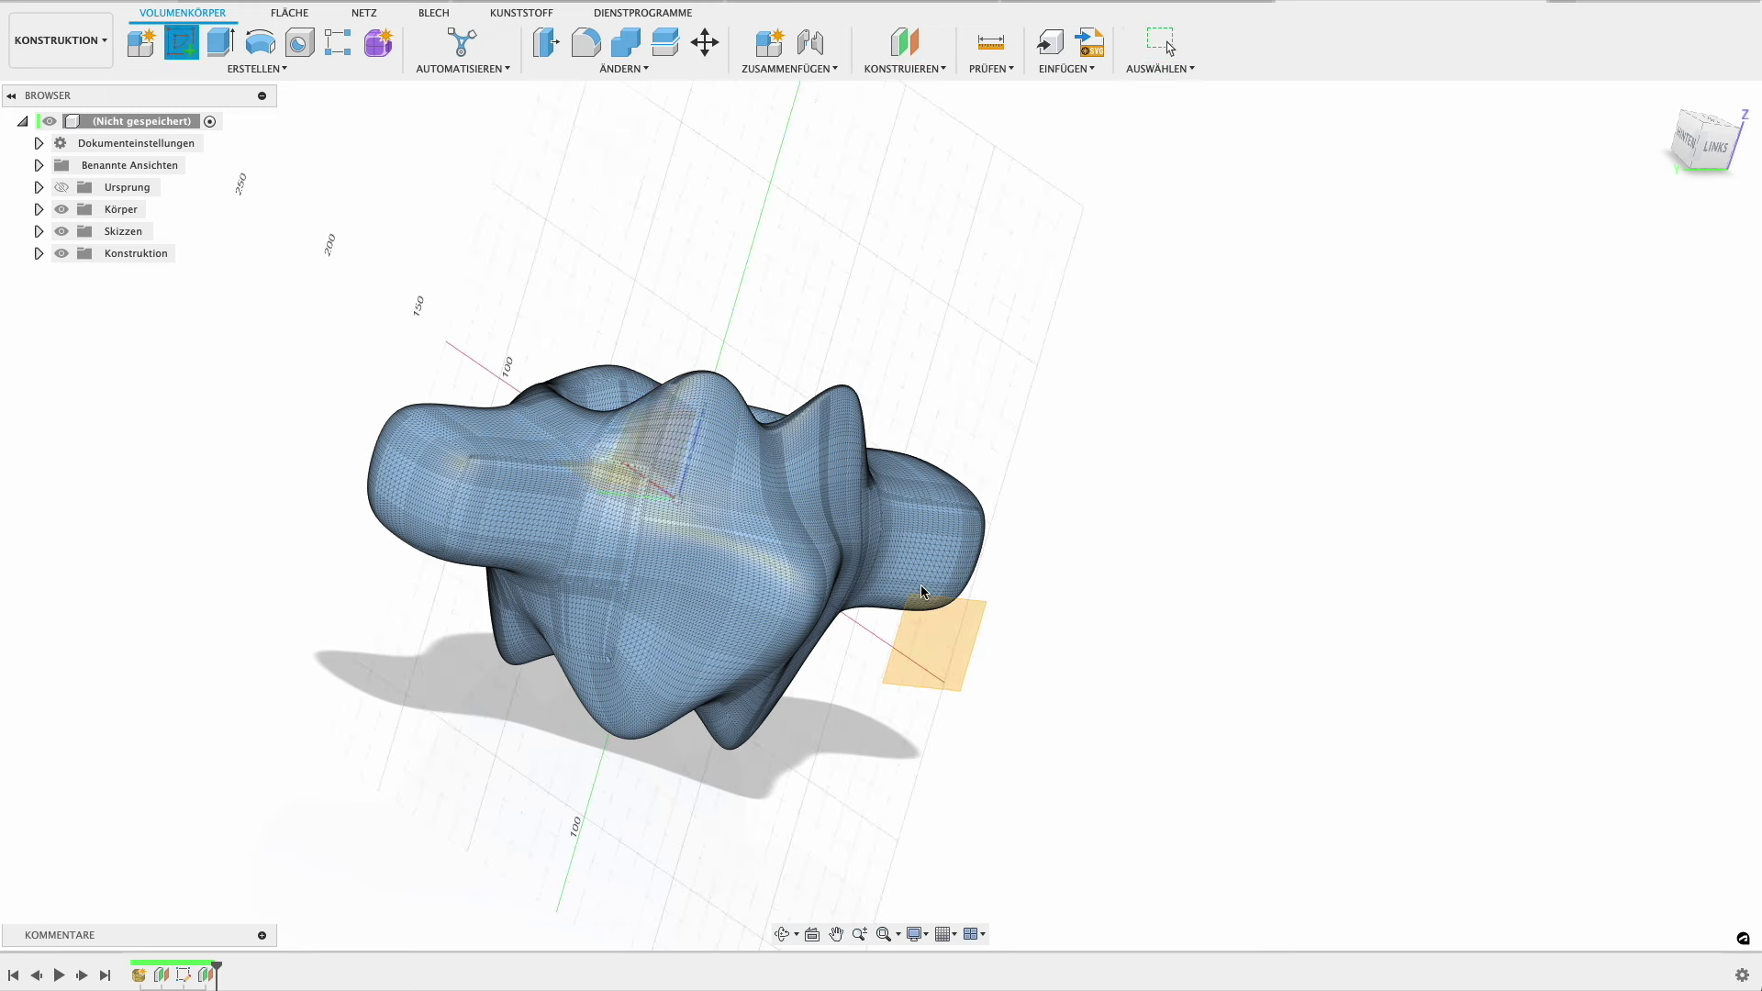
left_click(982, 654)
key("c")
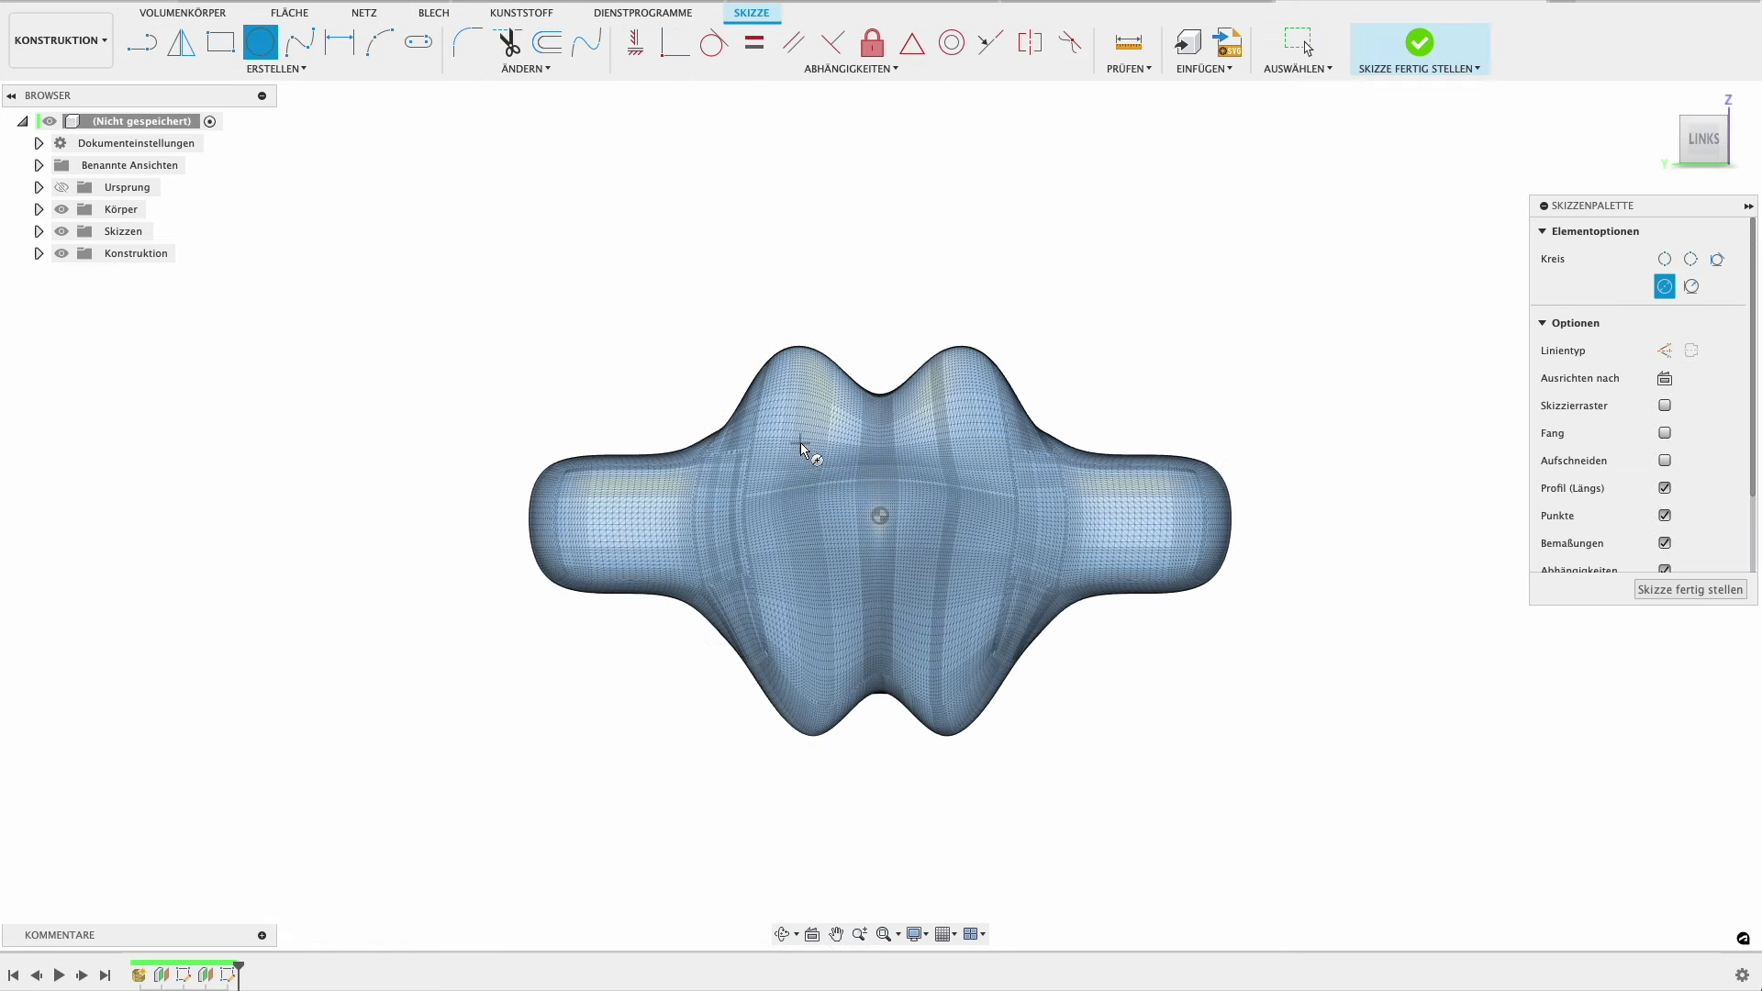
left_click(800, 444)
left_click(811, 454)
left_click(967, 444)
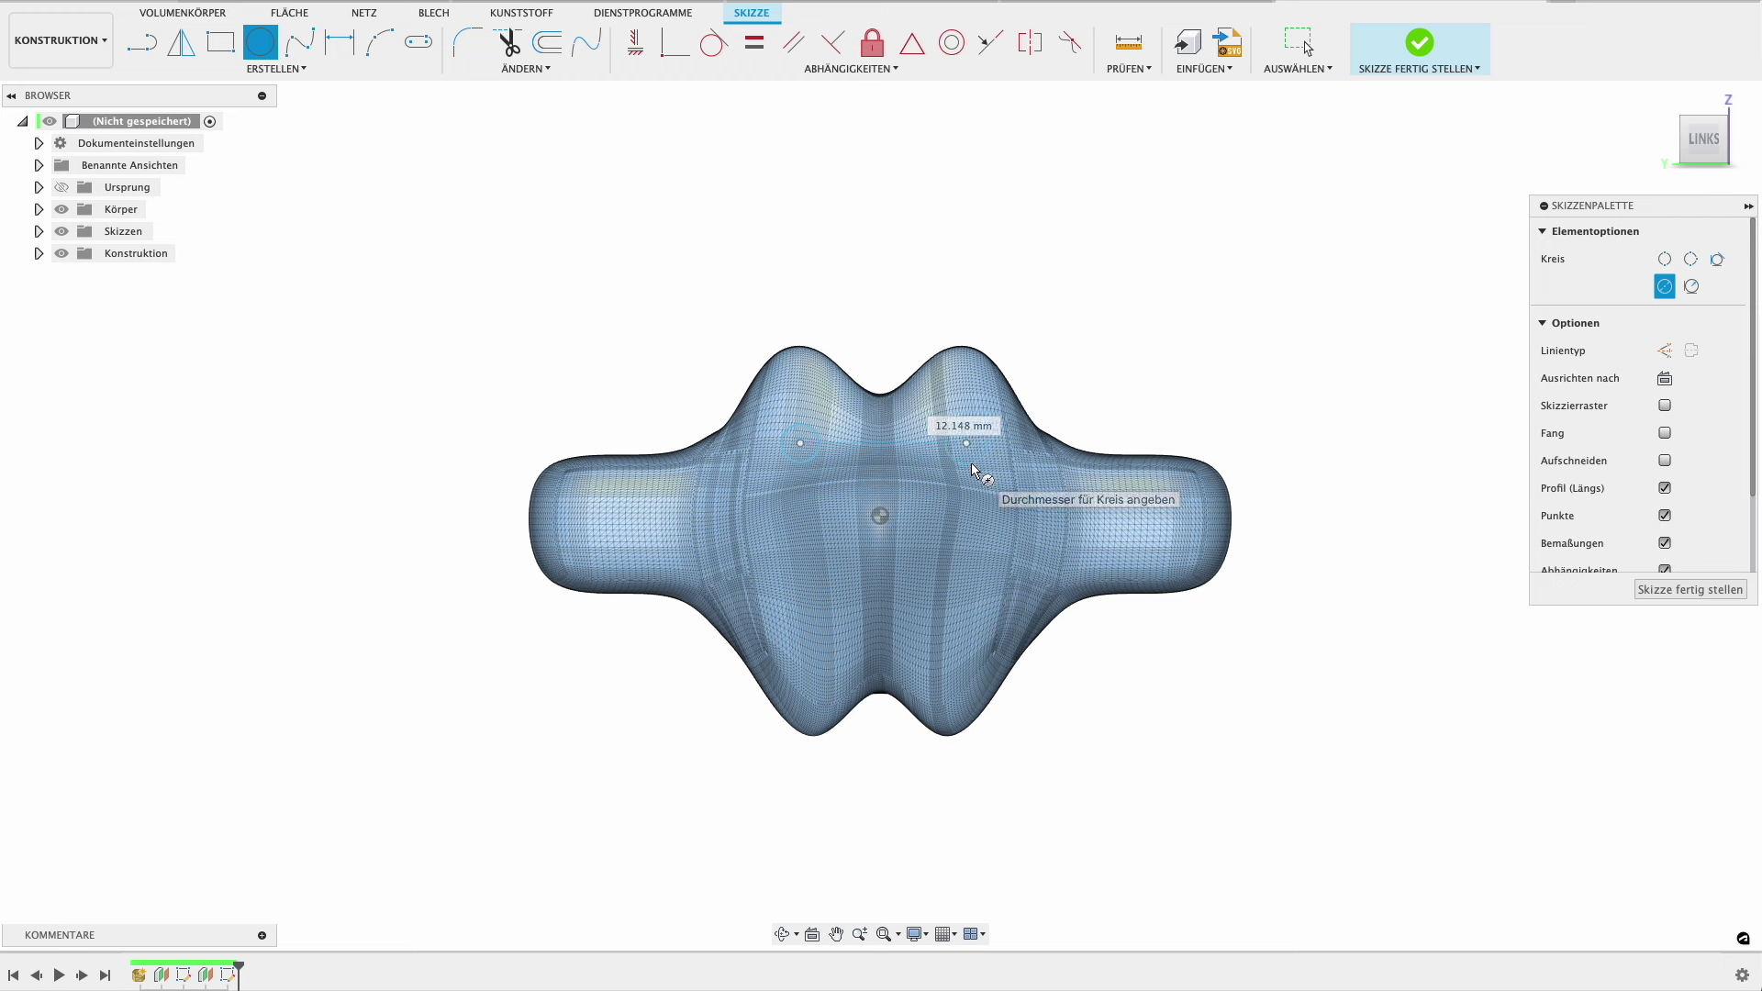
left_click(971, 463)
key("Escape")
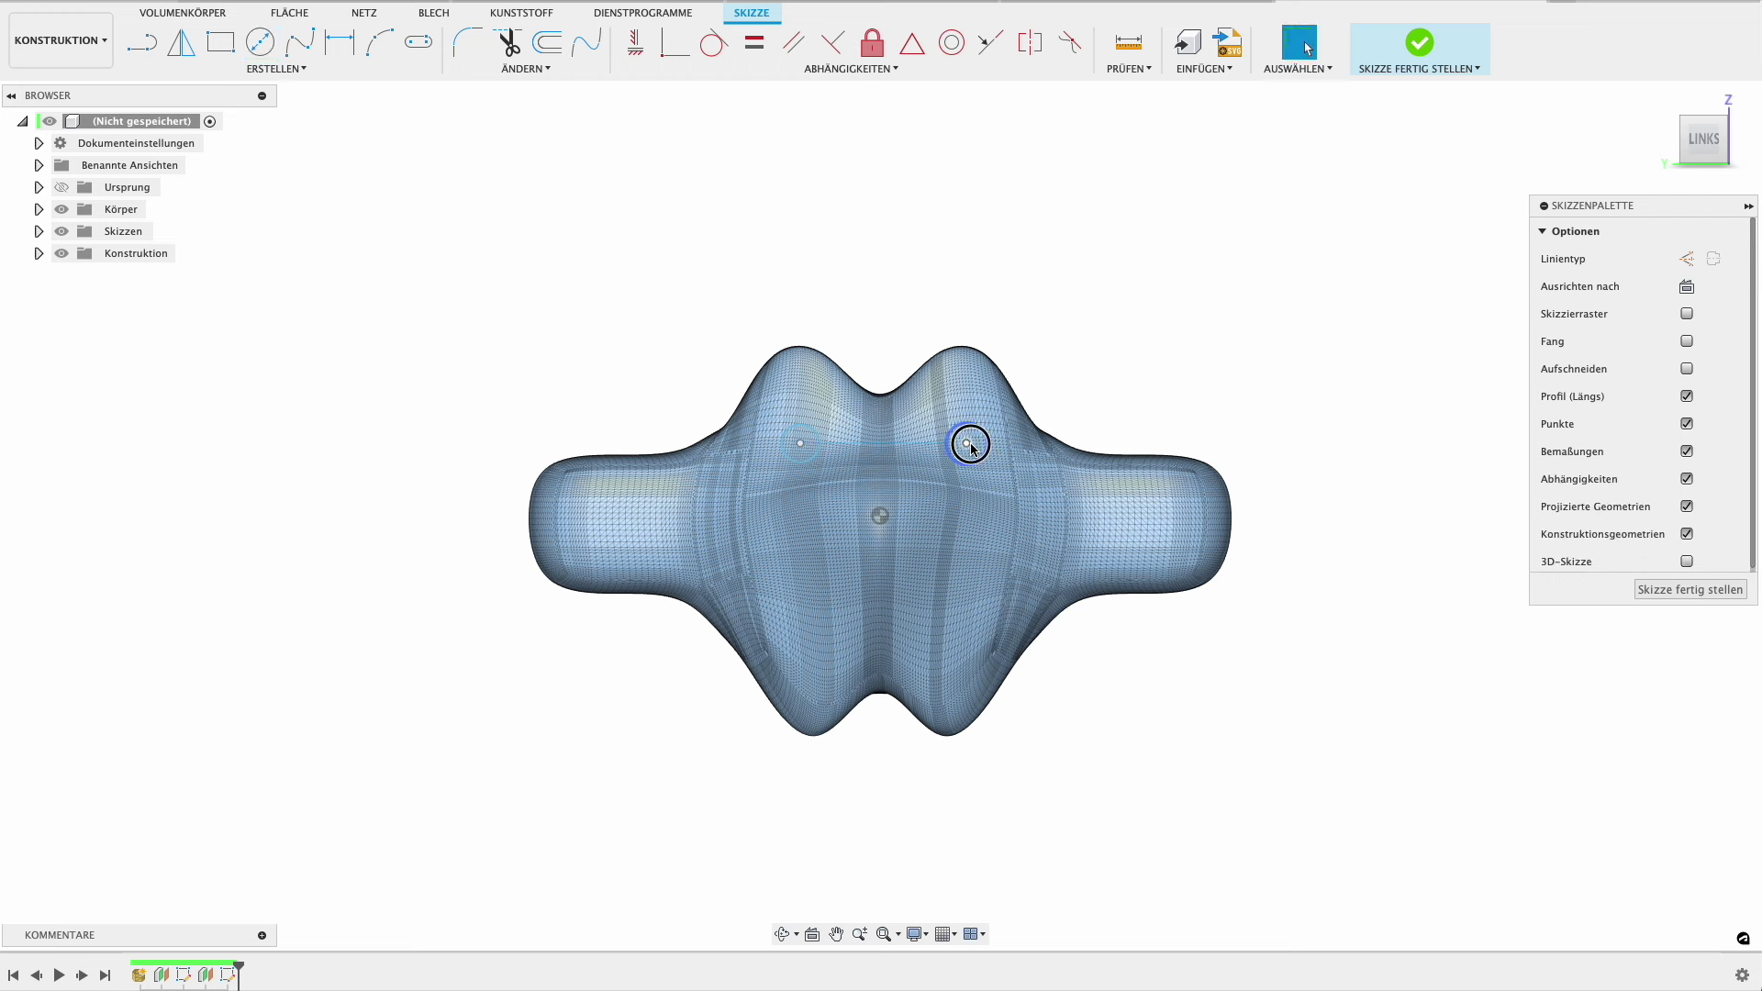
left_click(965, 445)
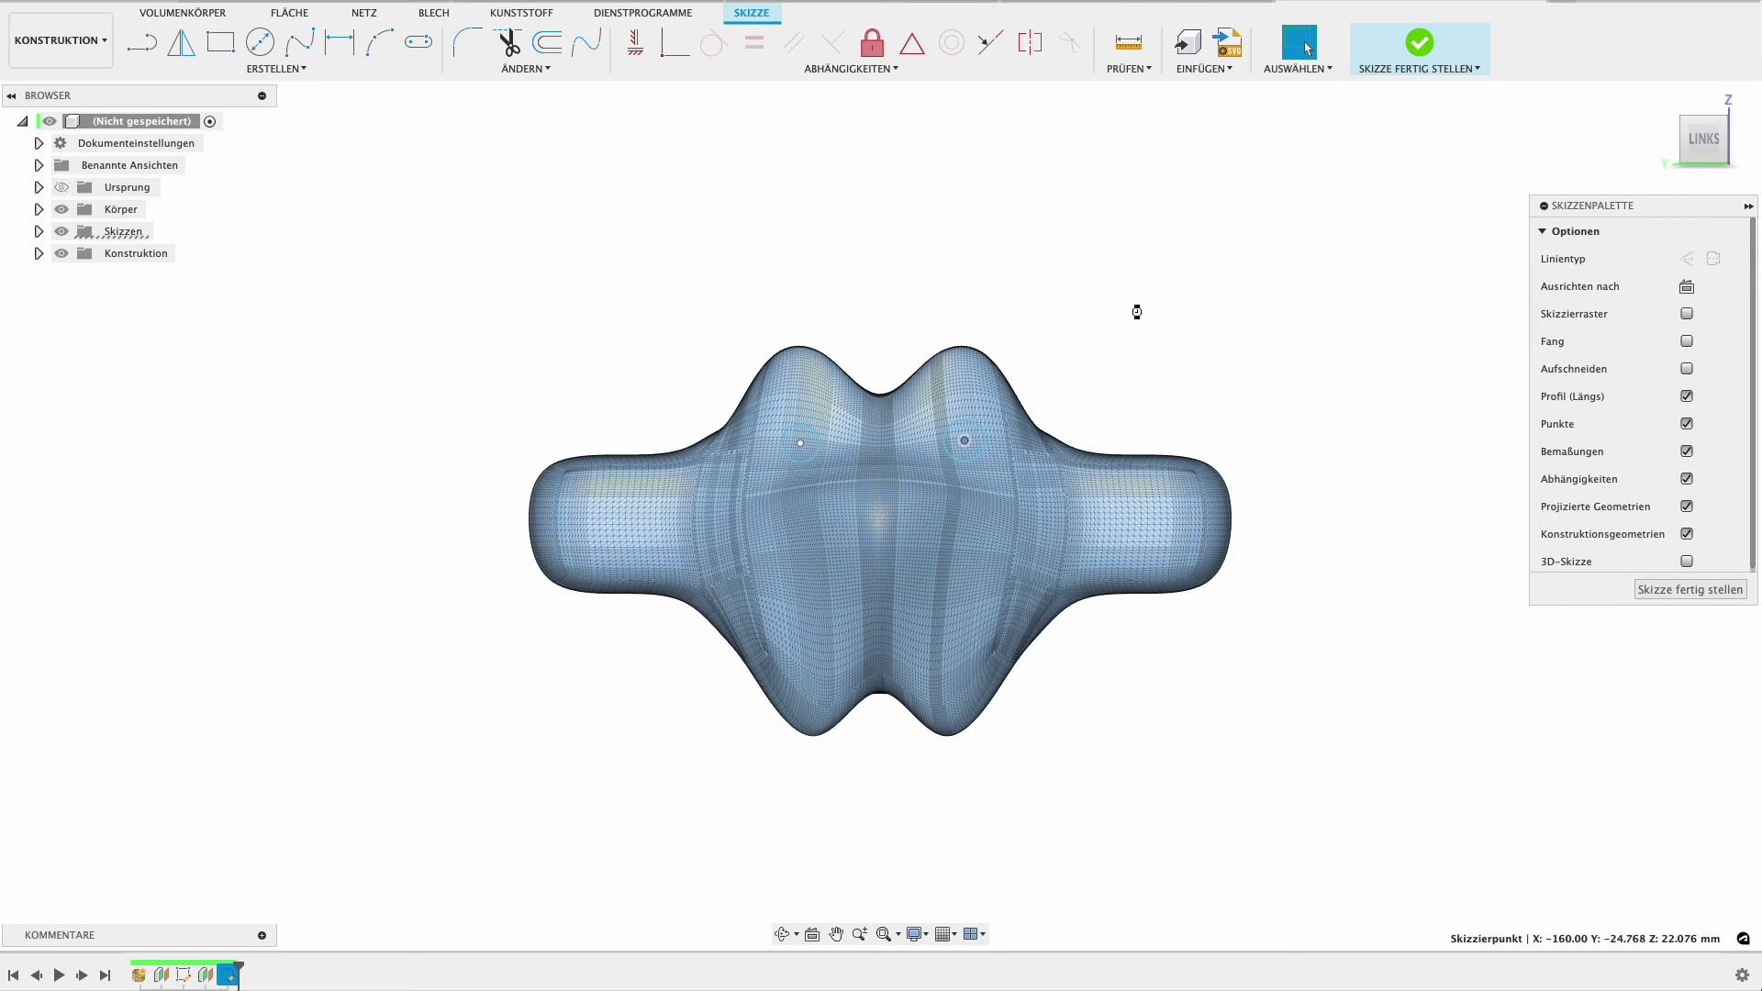
Extrude both circle profiles 130 mm into two cylinders piercing the organic mesh.
key("e")
left_click(1063, 626)
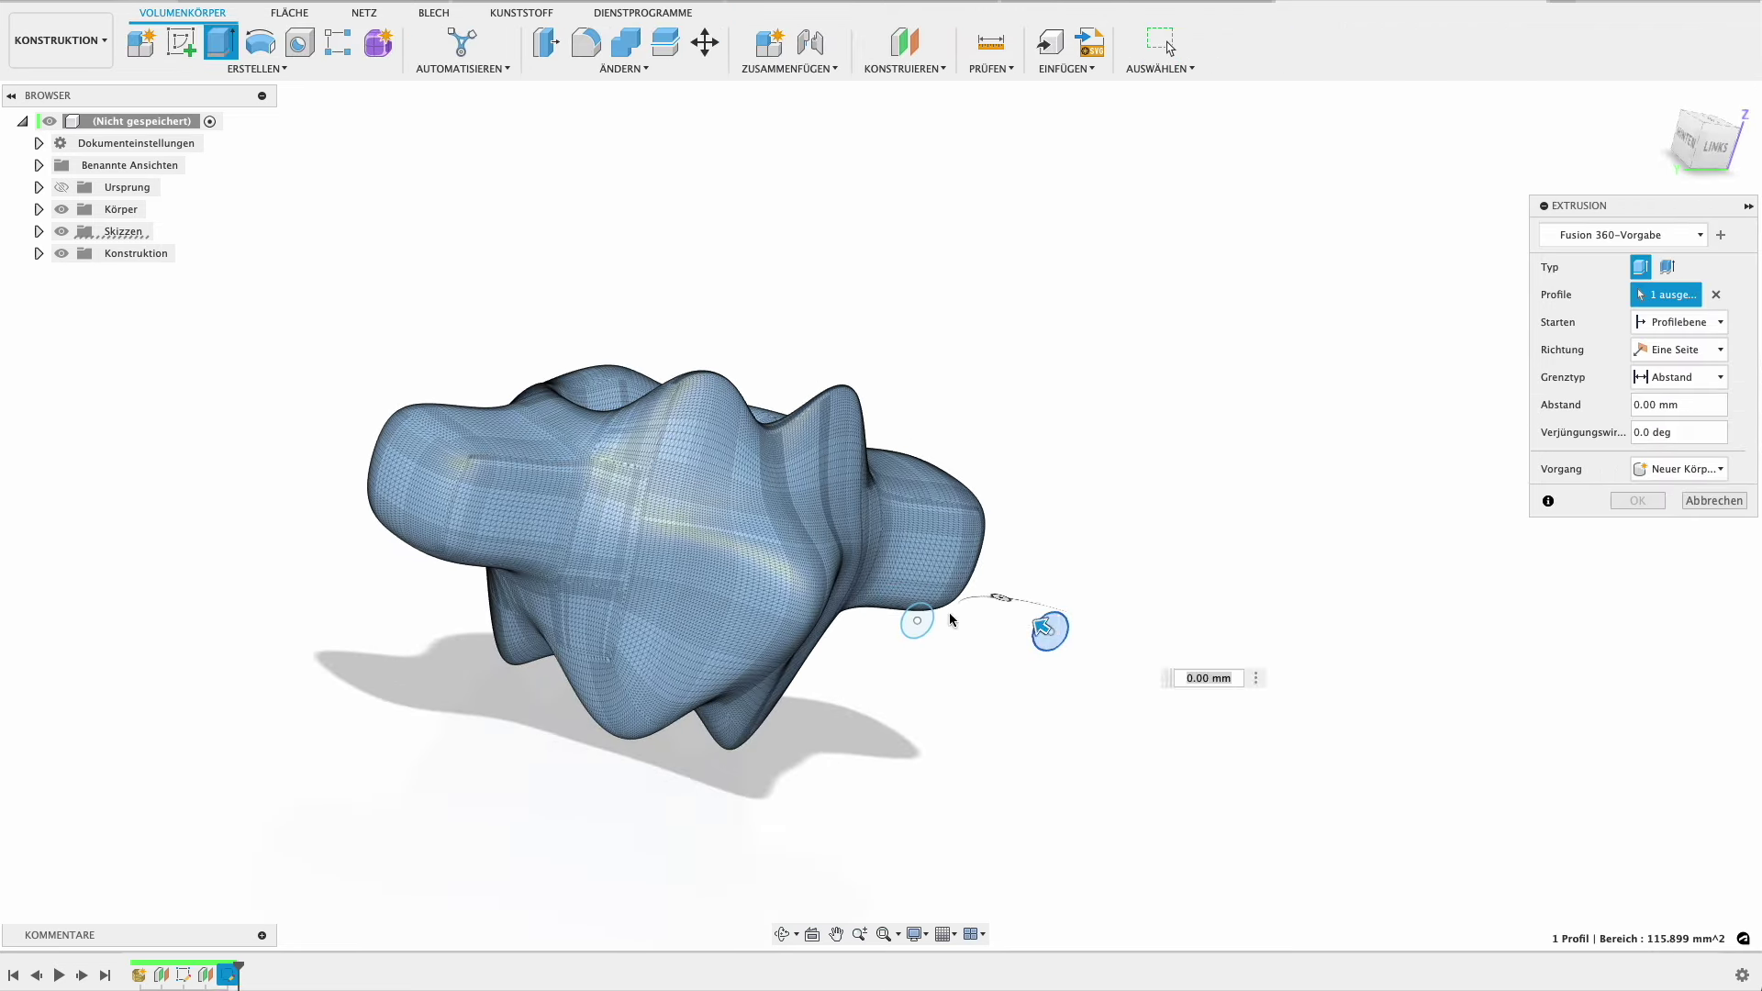
left_click(913, 621)
left_click_drag(906, 623, 678, 457)
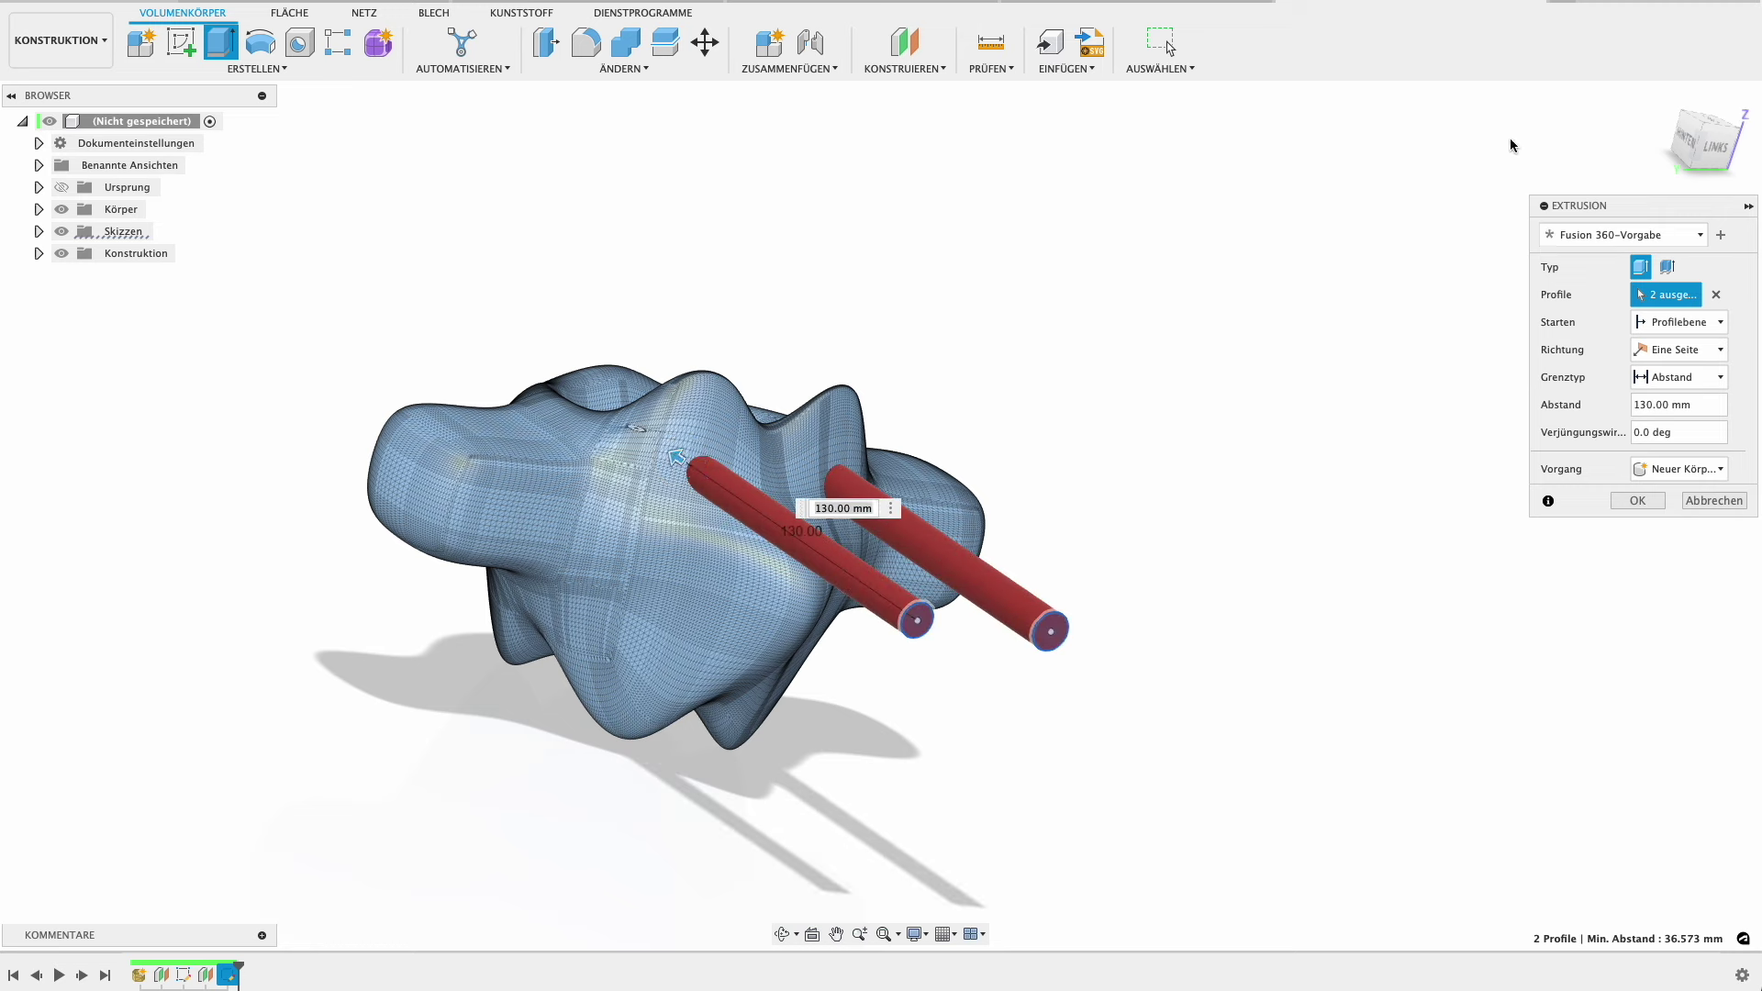
left_click(1678, 140)
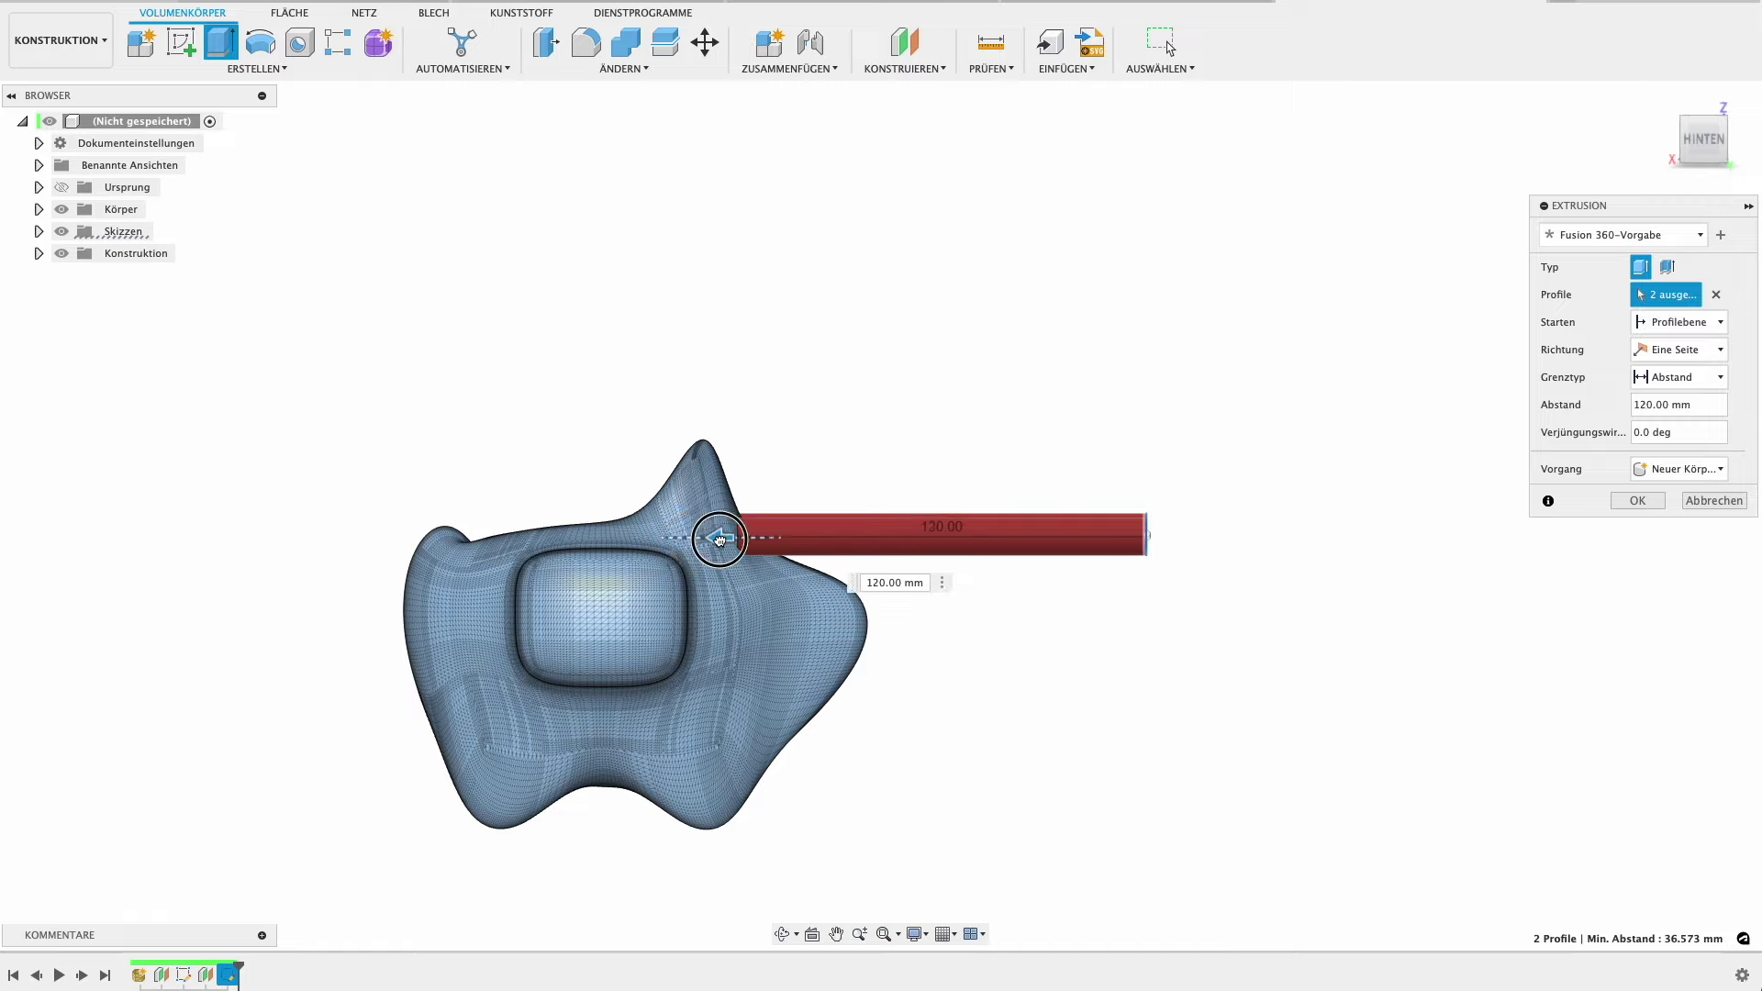
mouse_move(902, 437)
middle_mouse_down("shift")
mouse_move(640, 470)
mouse_move(618, 523)
mouse_move(615, 507)
mouse_move(752, 495)
middle_mouse_up("shift")
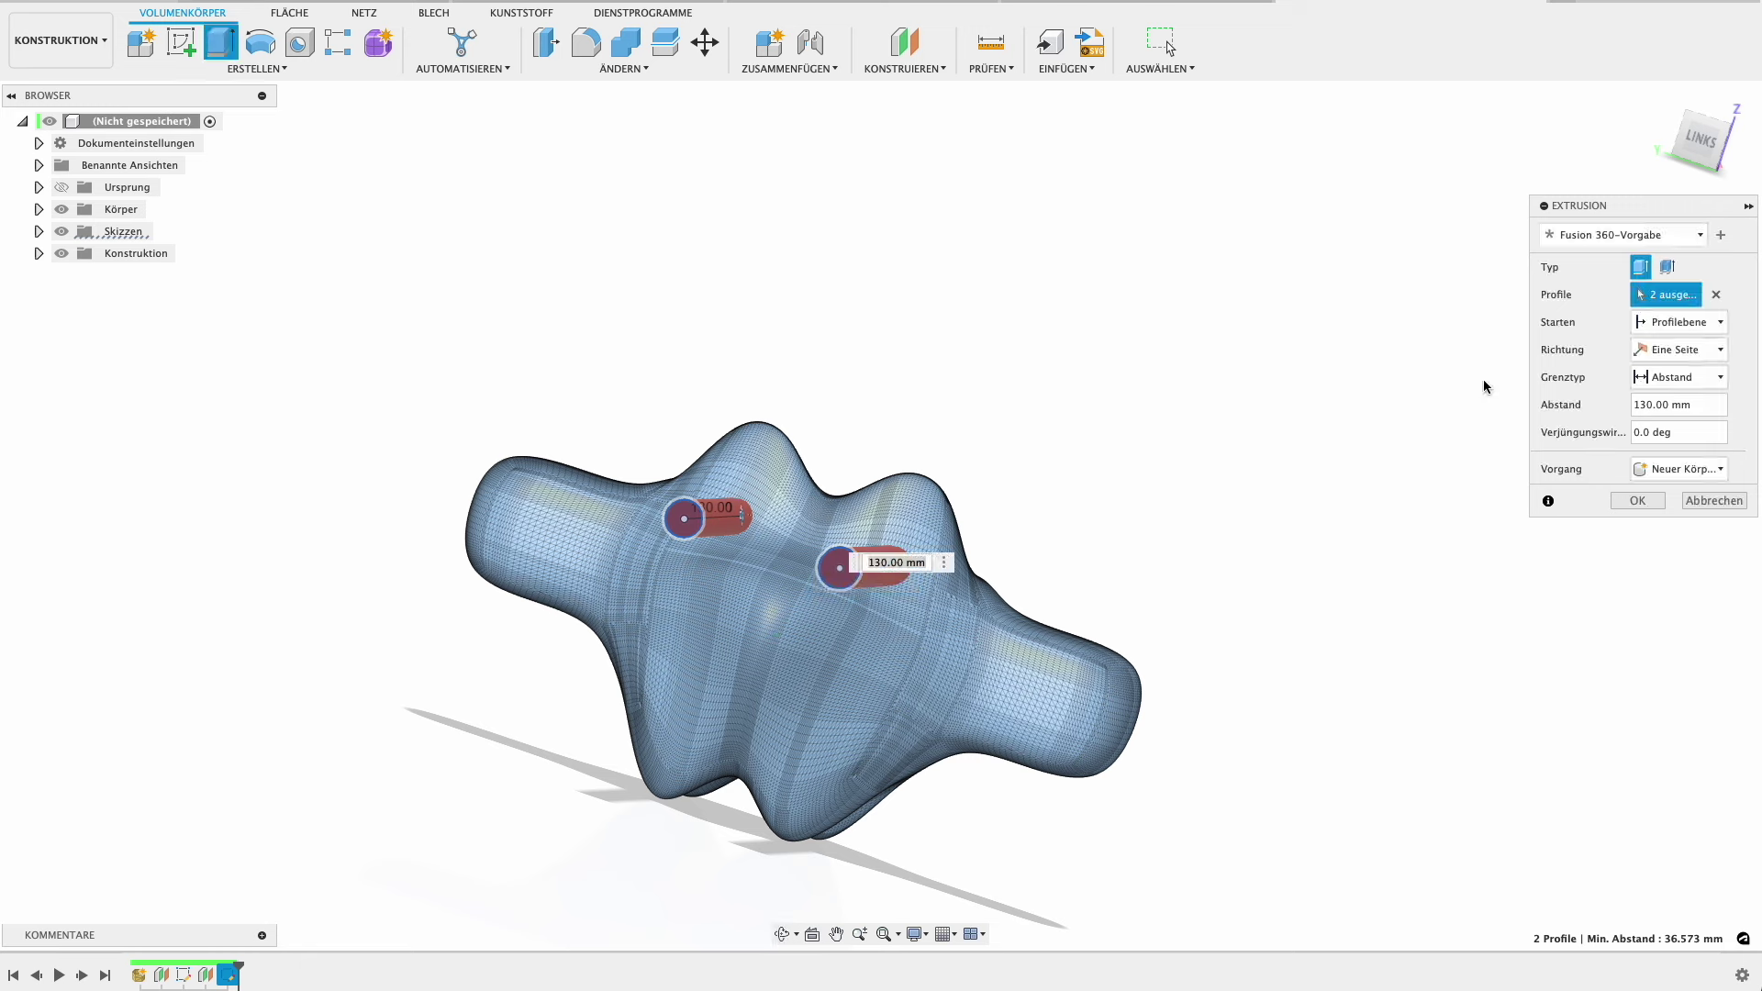
left_click(1637, 500)
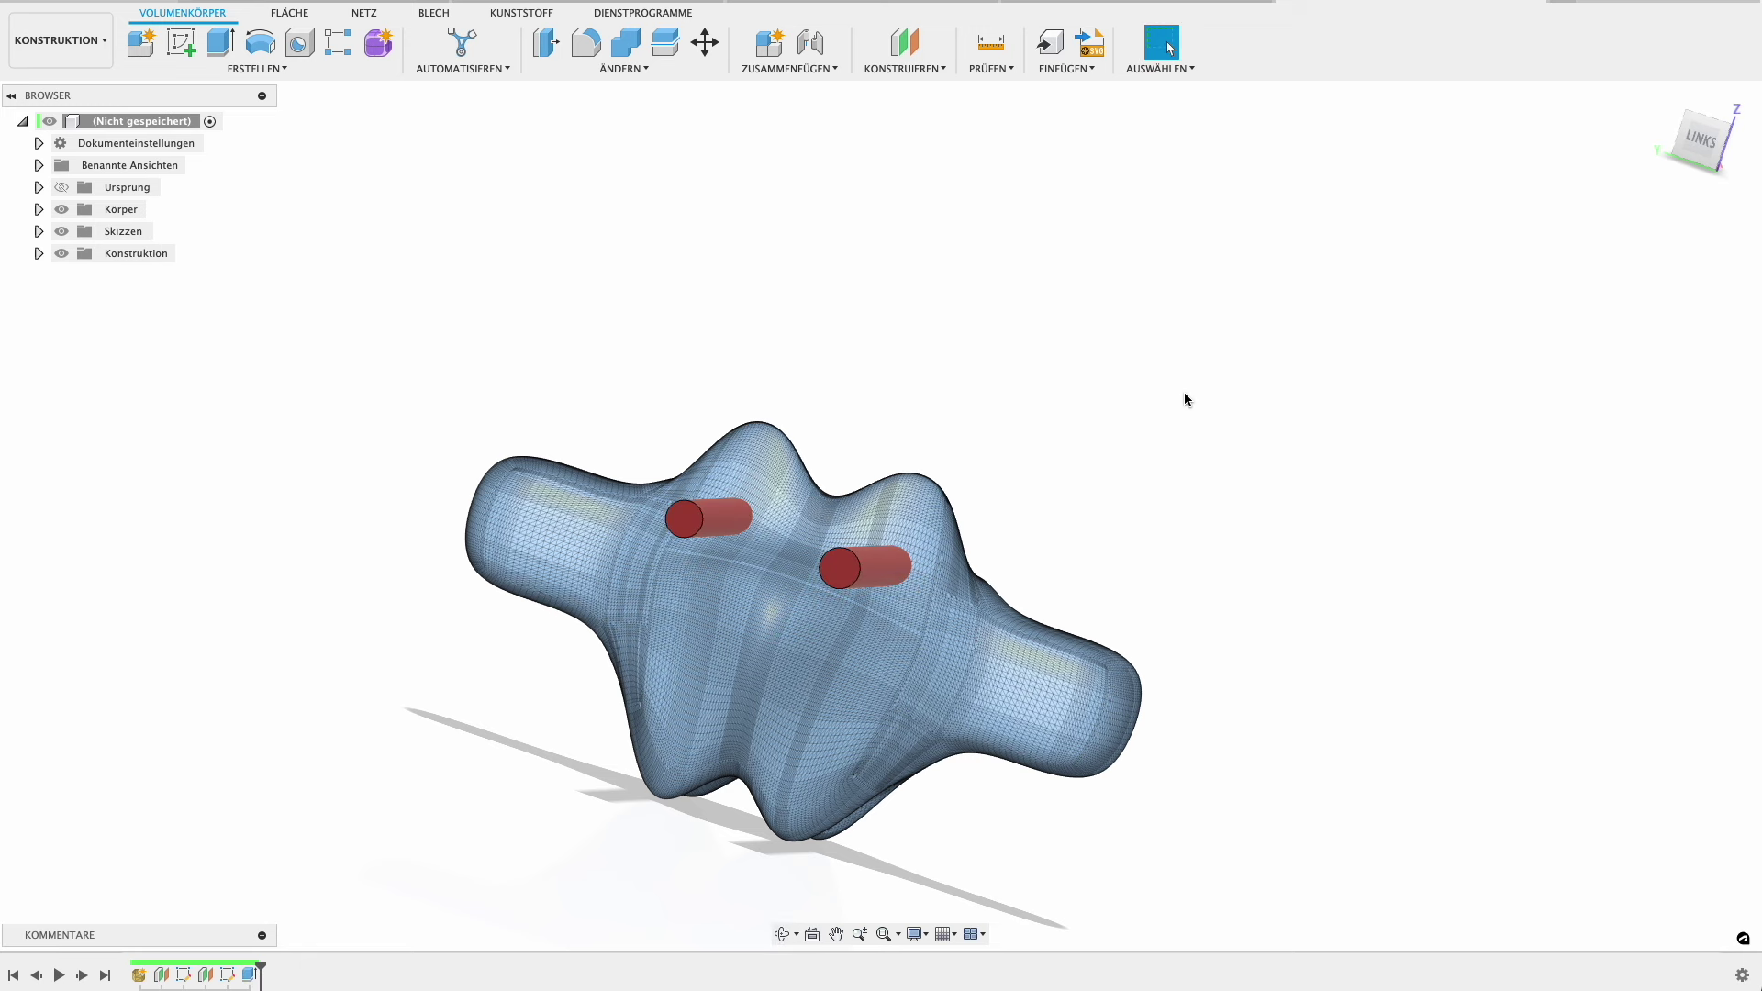
left_click(360, 14)
Tessellate the left and right cylinders into two separate mesh bodies.
left_click(174, 48)
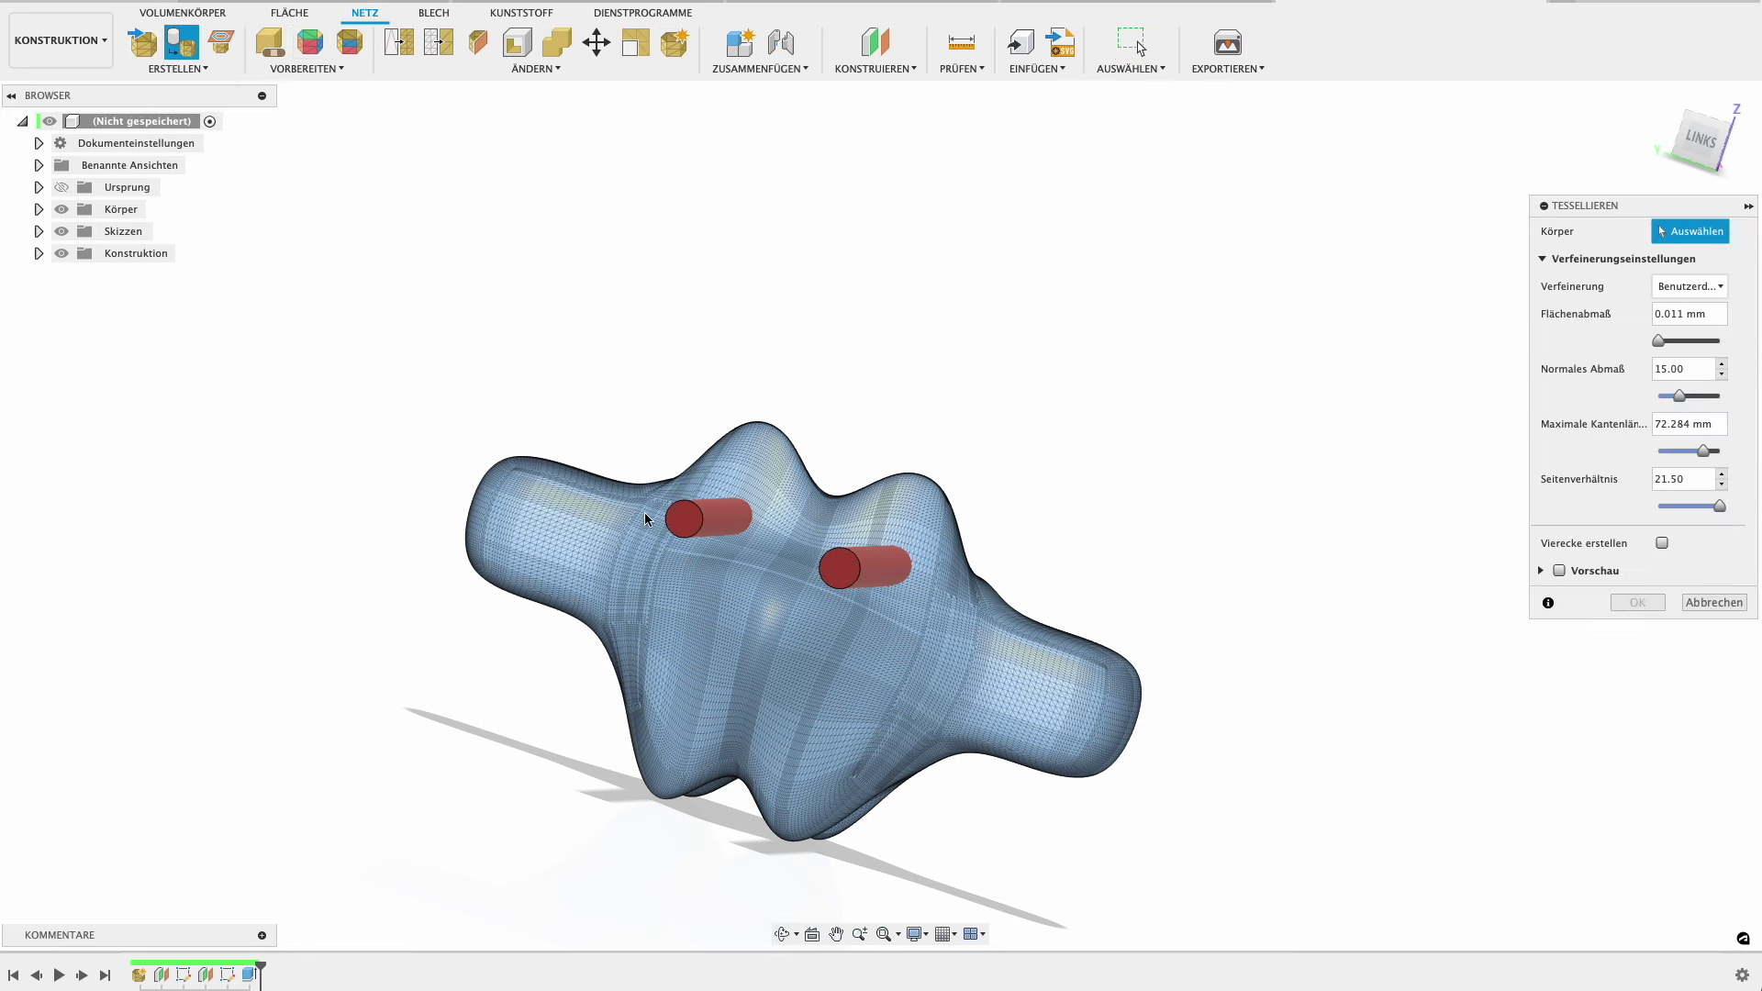
left_click(720, 520)
left_click(867, 571)
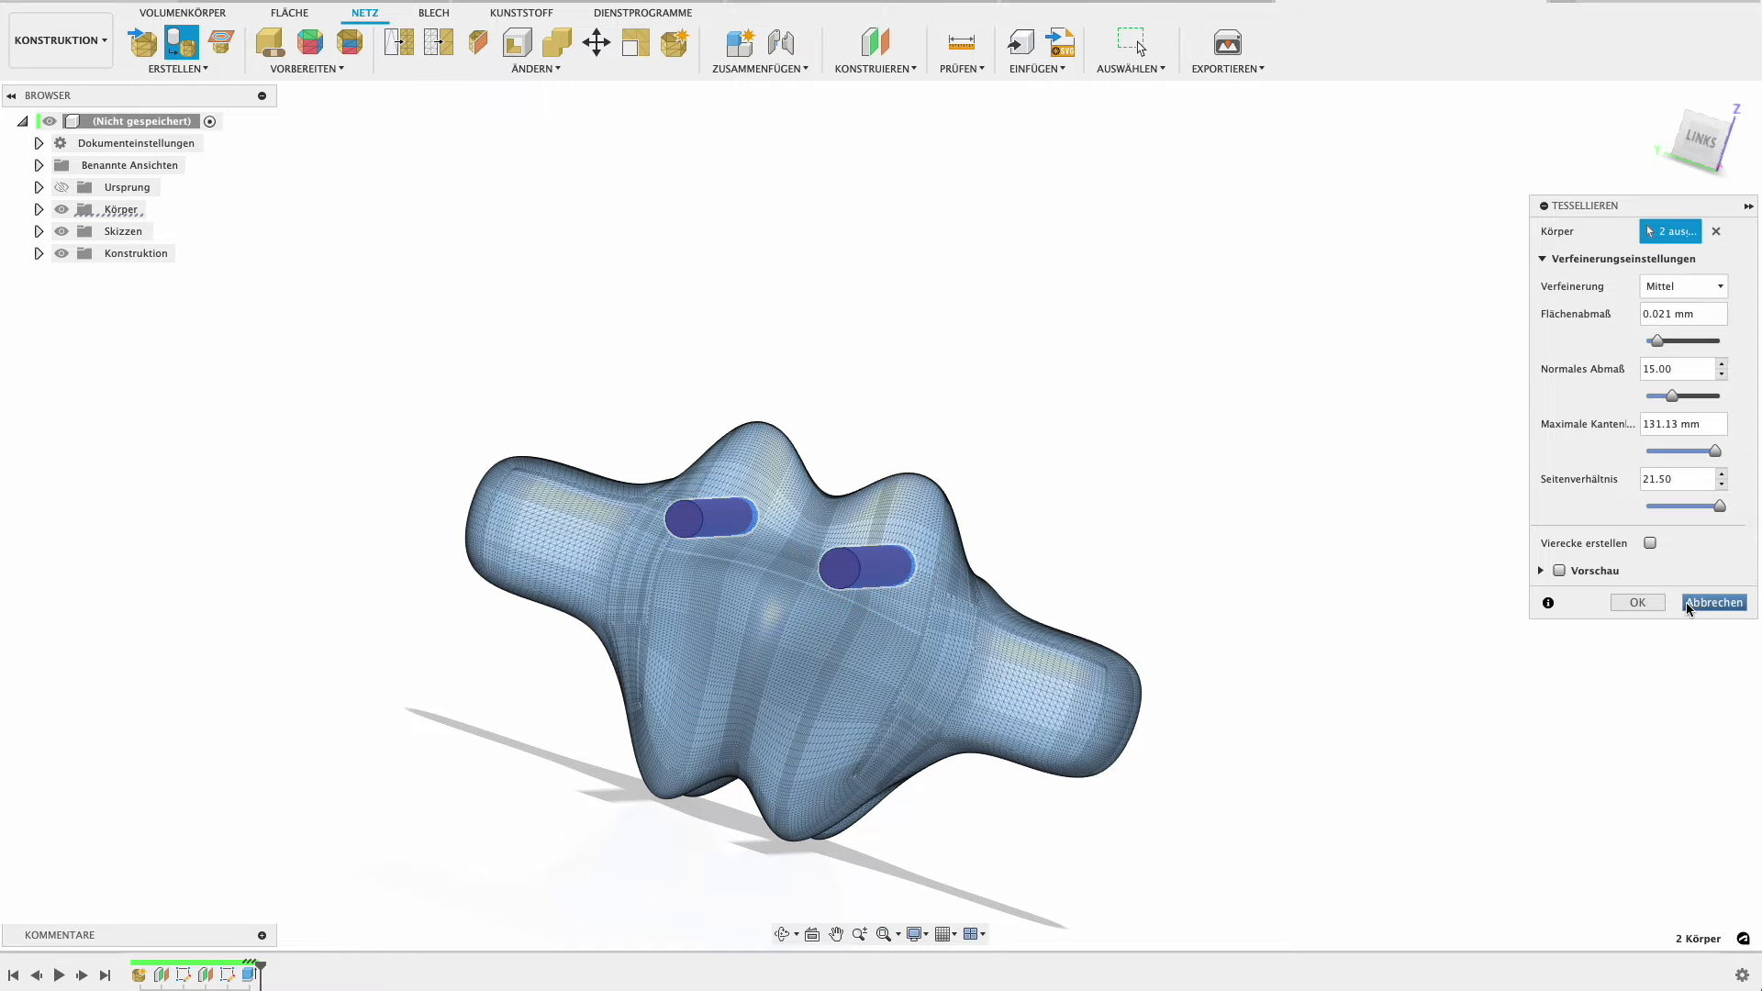
left_click(1638, 602)
mouse_move(1183, 520)
middle_mouse_down("shift")
mouse_move(1095, 521)
mouse_move(1107, 529)
middle_mouse_up("shift")
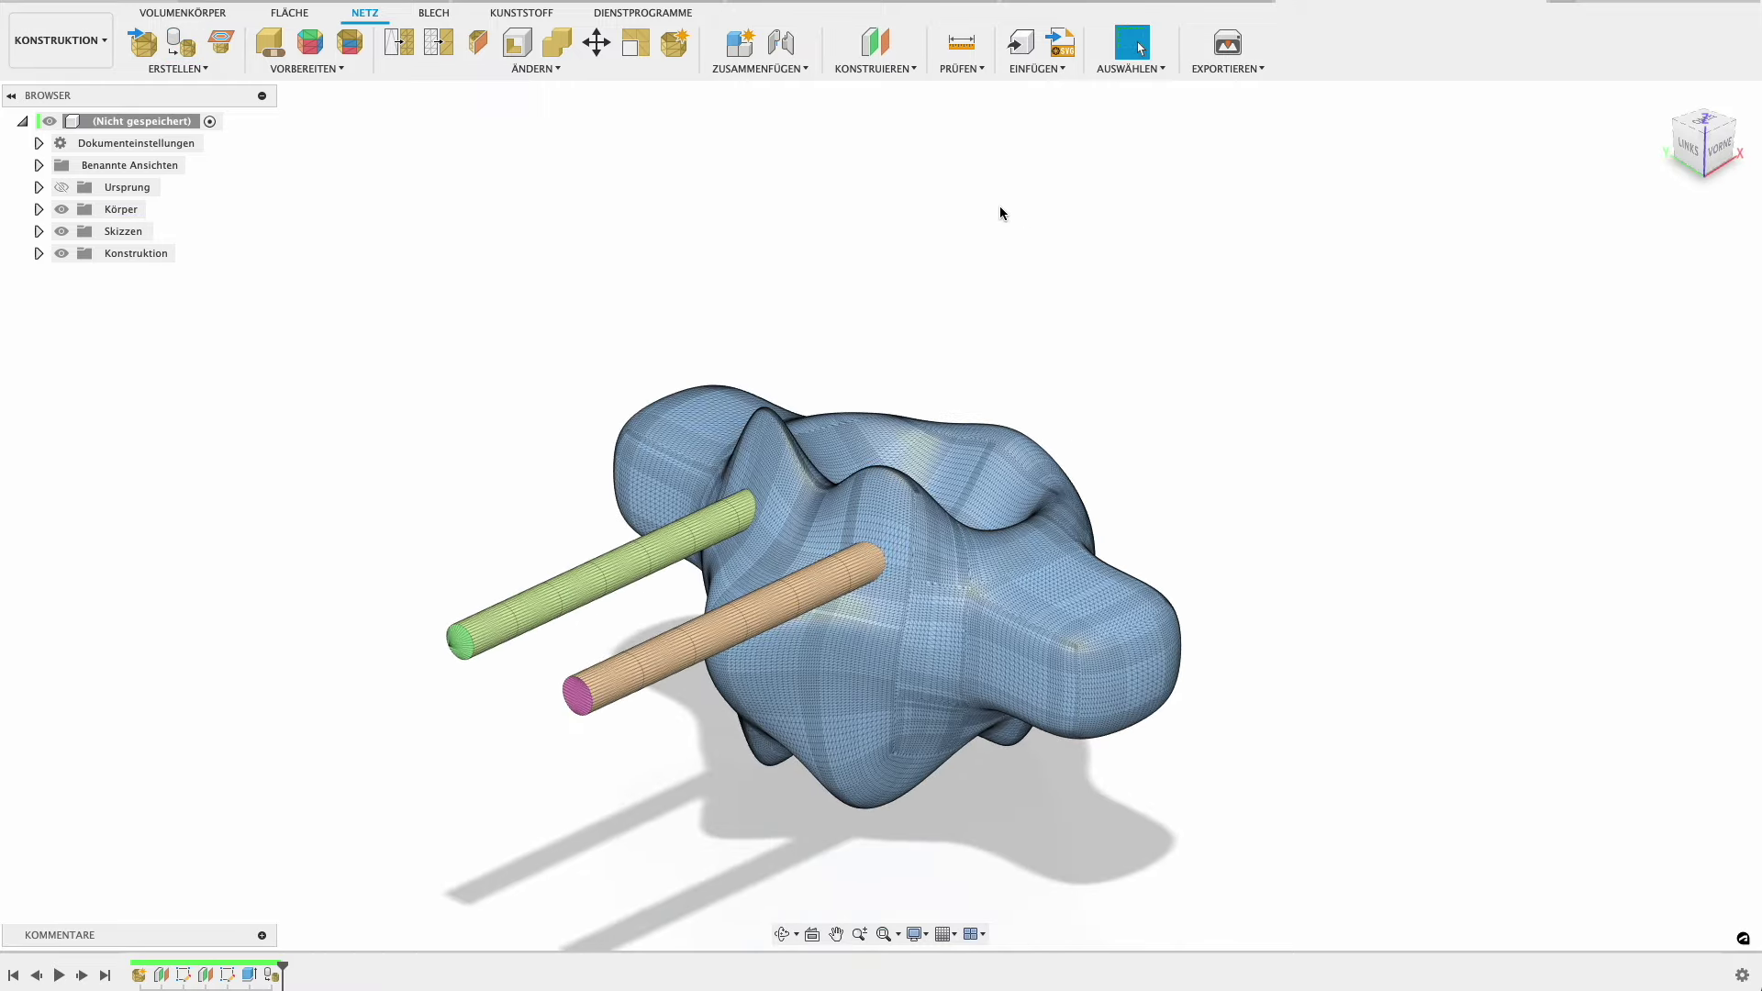
left_click(568, 43)
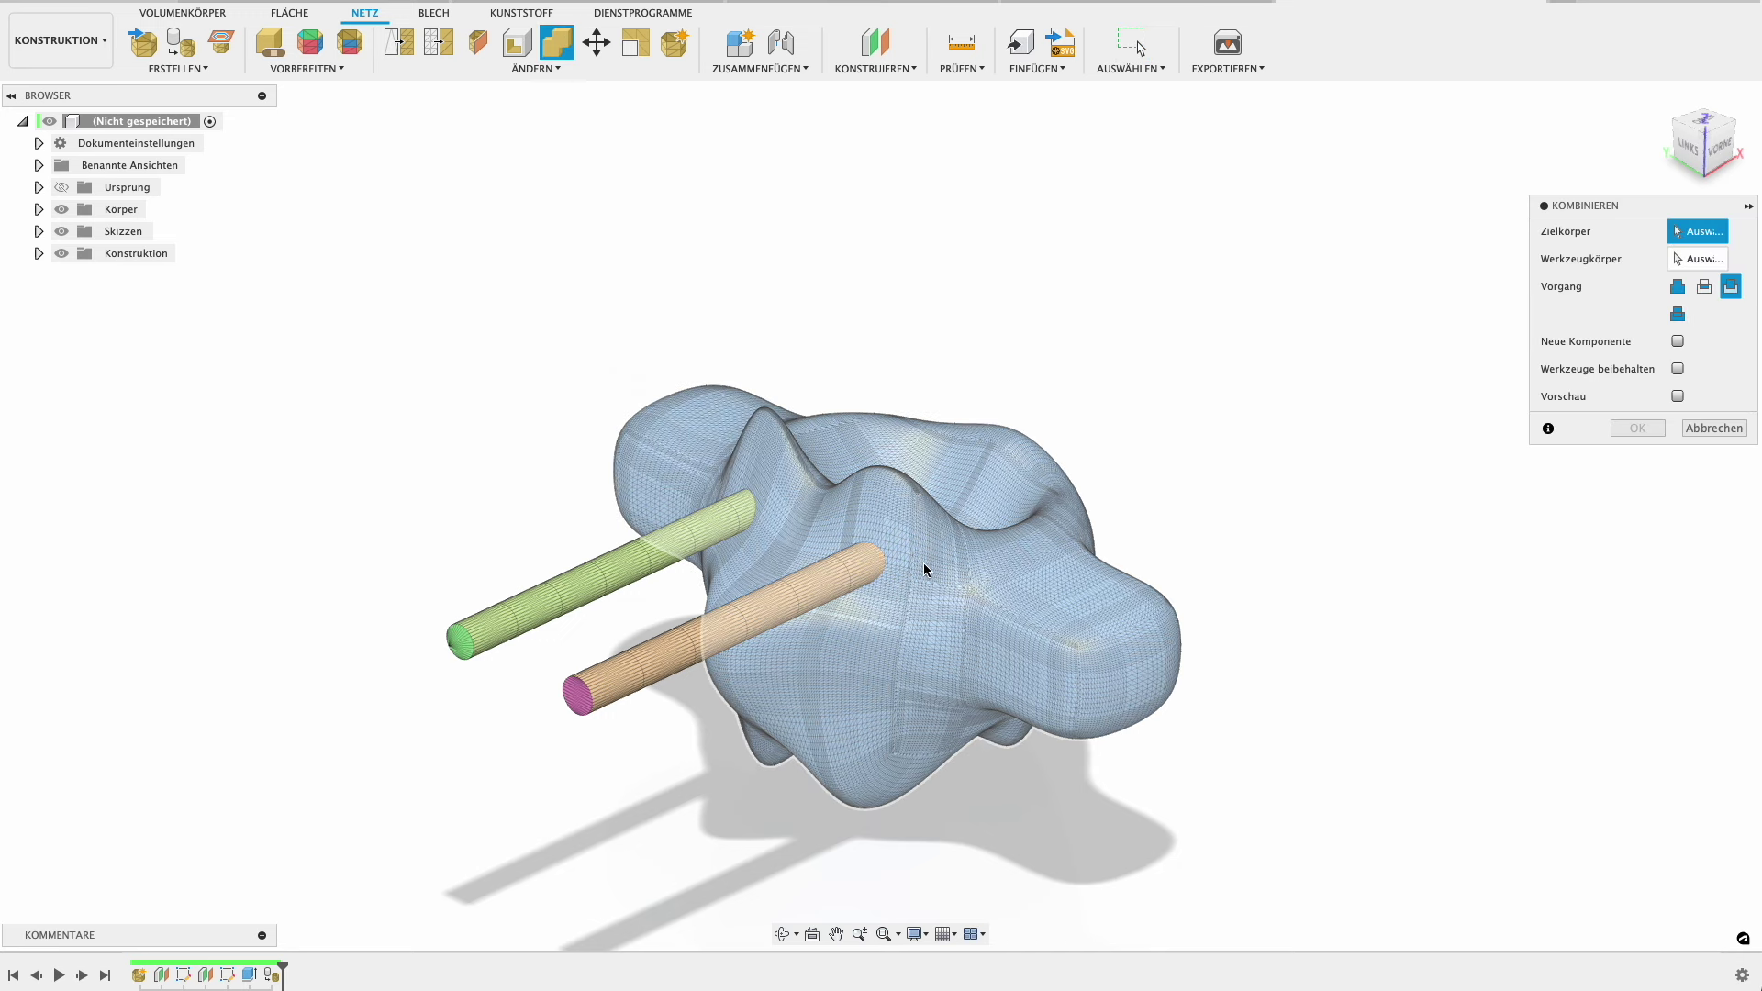
Combine with Cut: organic mesh as target, both cylinder meshes as tools.
left_click(929, 567)
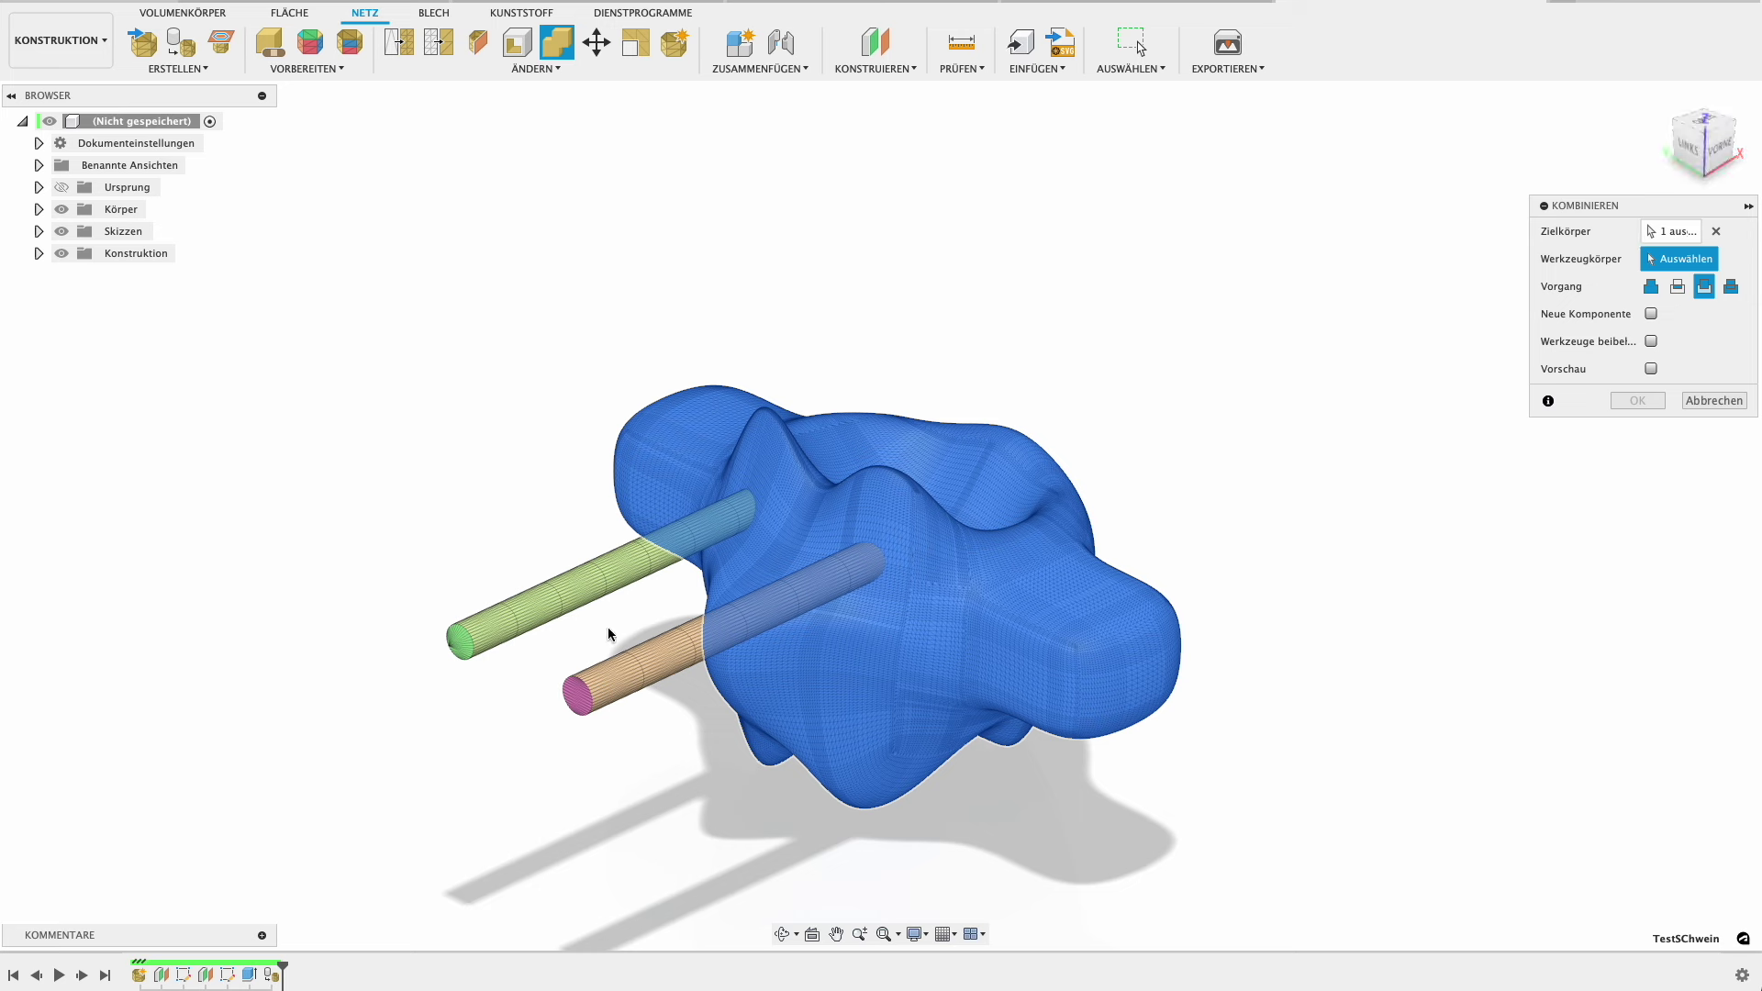
left_click(622, 670)
left_click(555, 609)
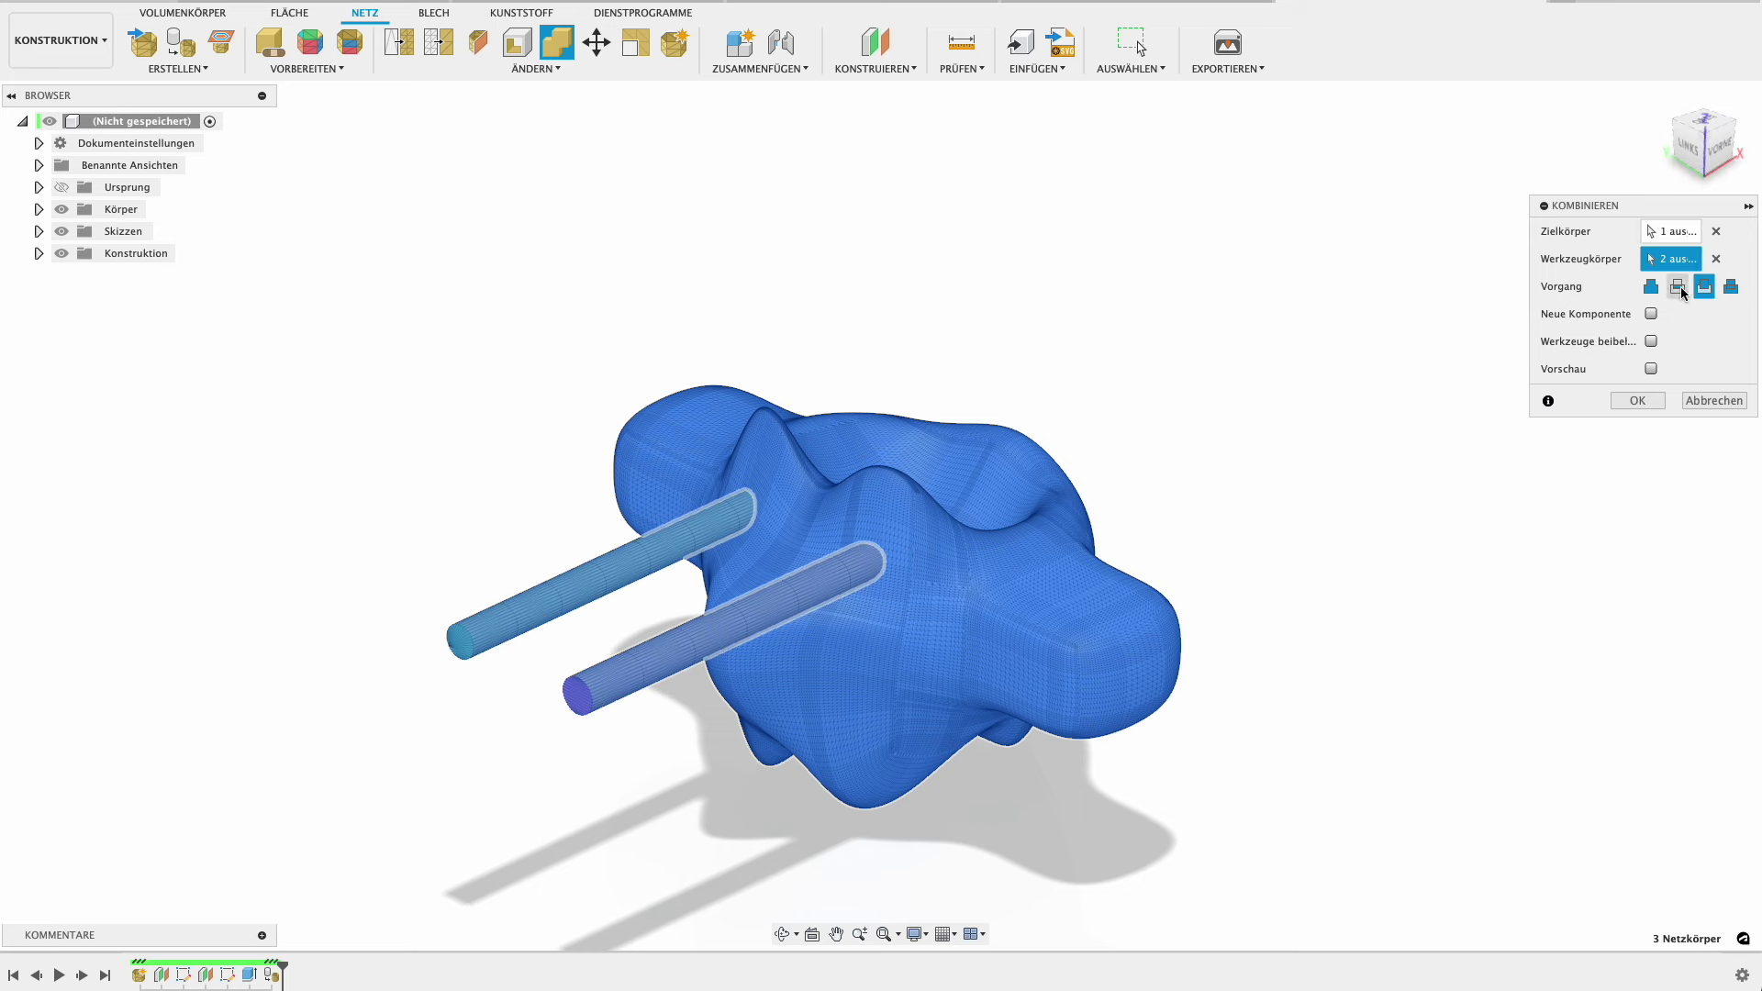
left_click(1640, 407)
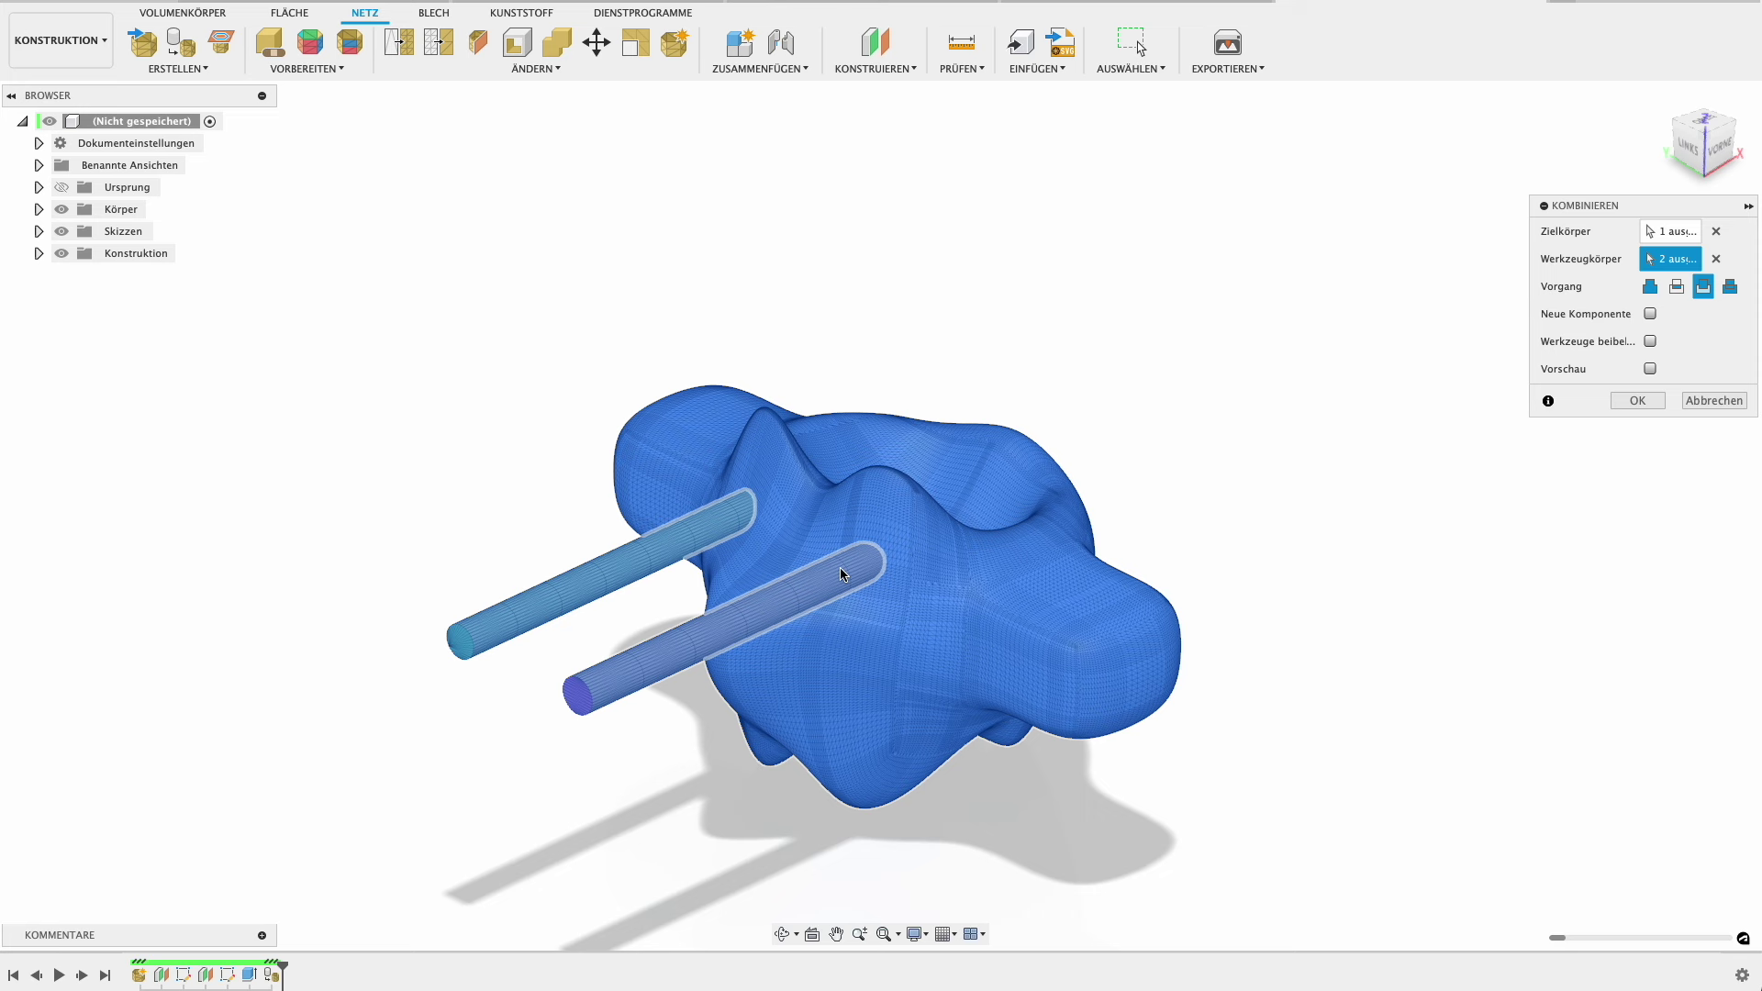
key("Return")
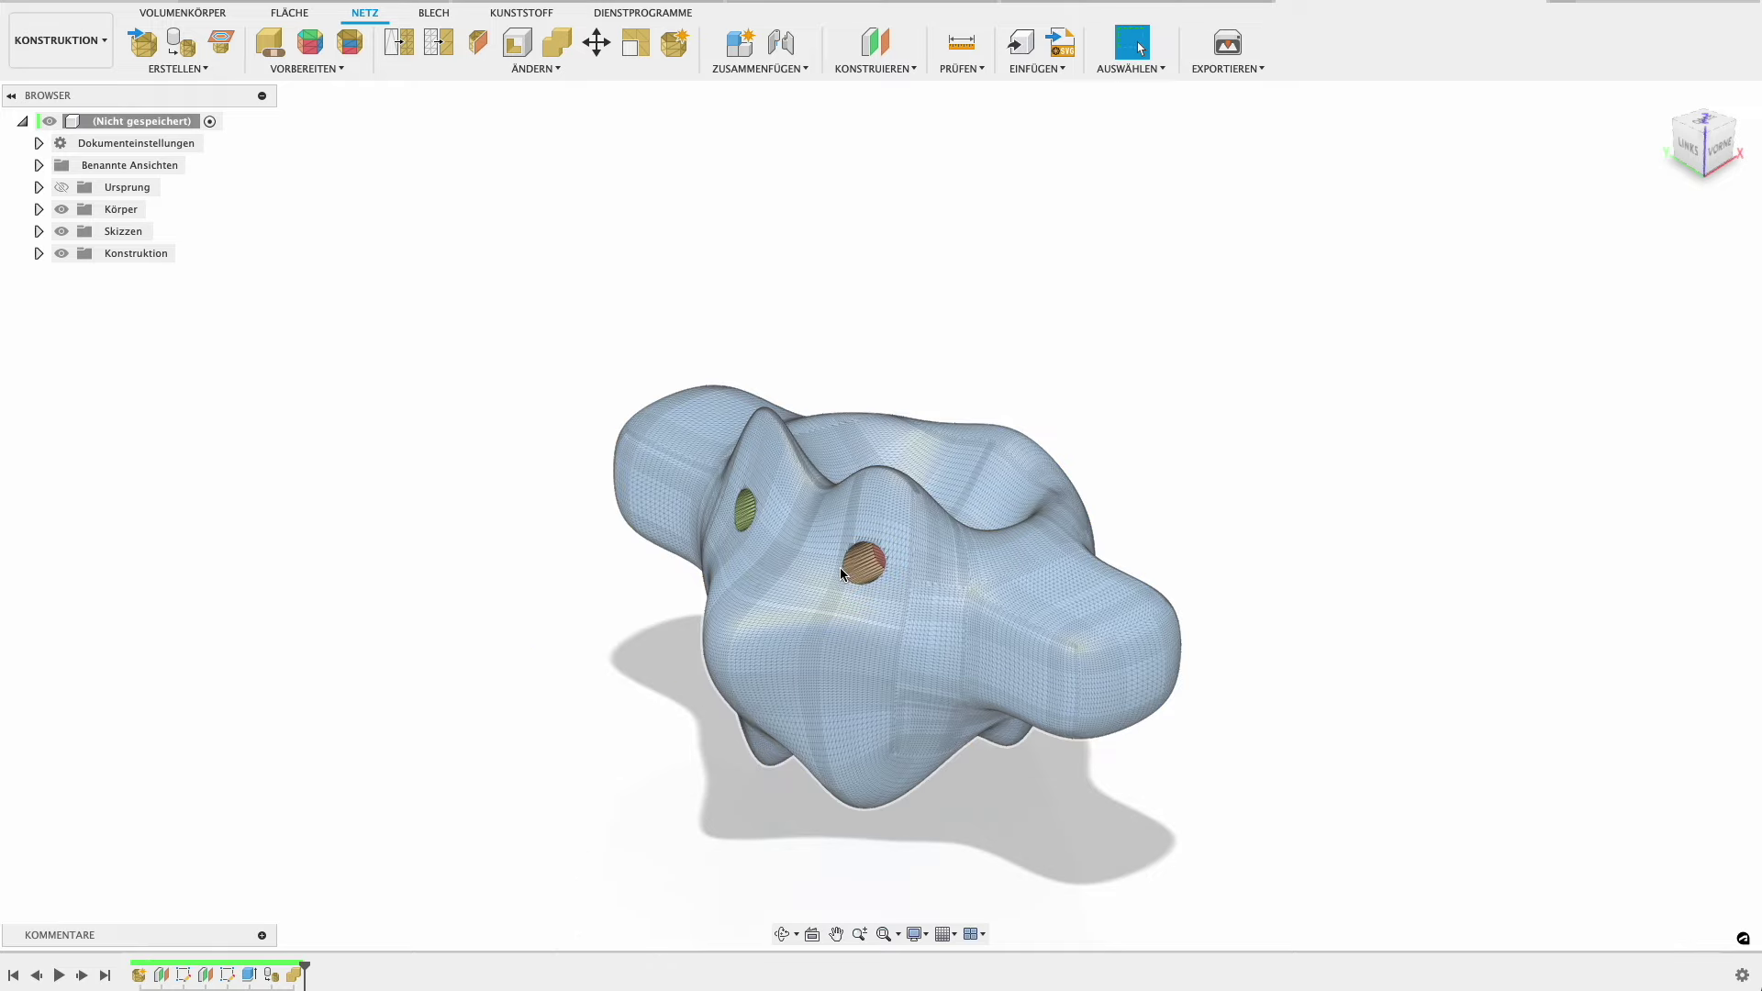
Inspect the two holes in the organic mesh, then start a new empty design.
mouse_move(1054, 484)
middle_mouse_down("shift")
mouse_move(1032, 387)
mouse_move(1023, 512)
mouse_move(1000, 487)
middle_mouse_up("shift")
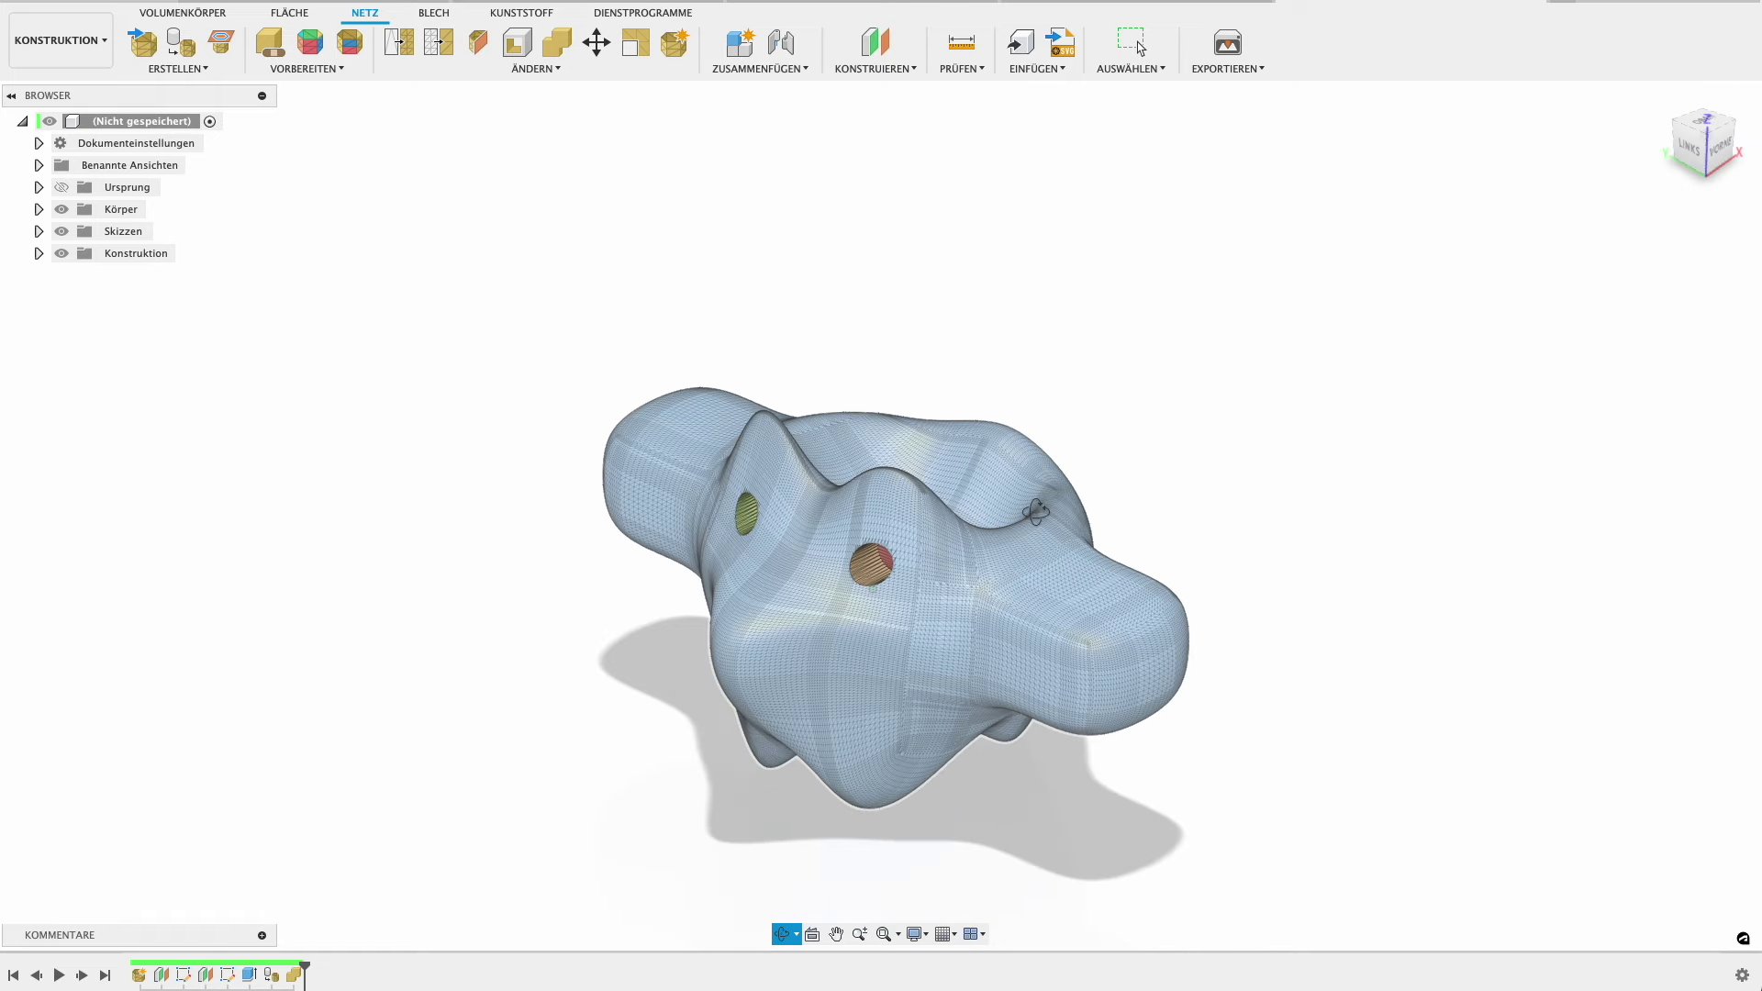
scroll(793, 448, "up", 3)
scroll(798, 464, "up", 1)
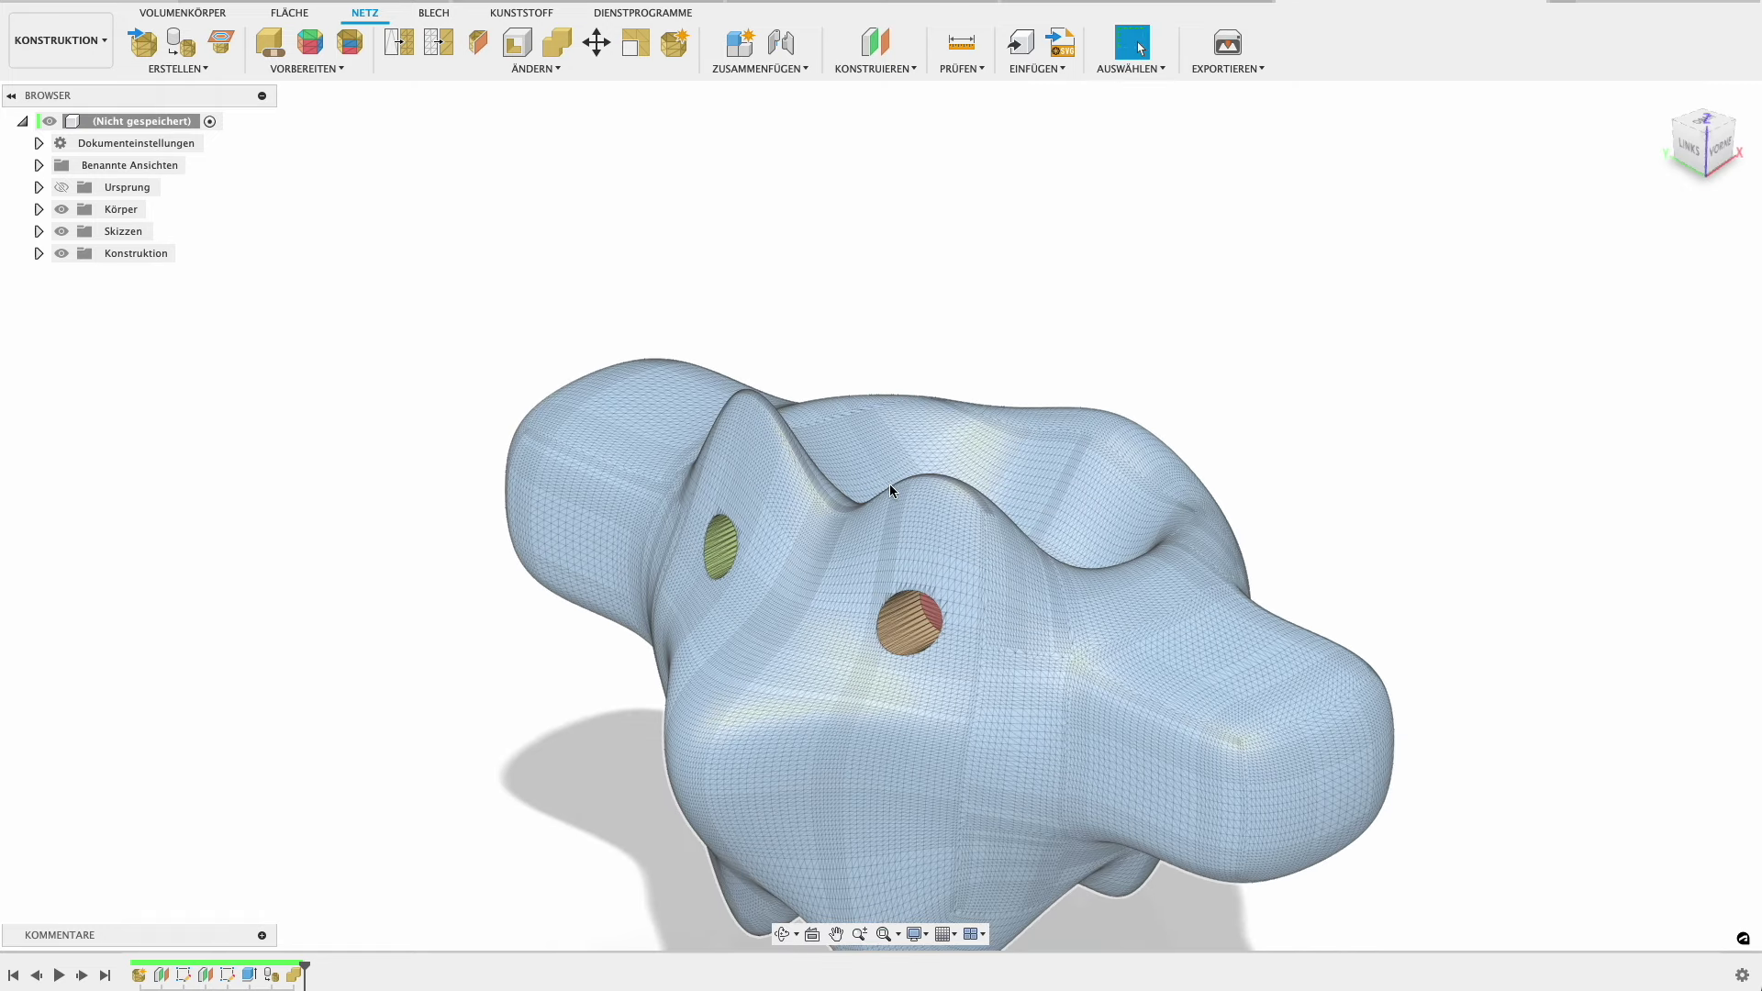
middle_click_drag(890, 483, 798, 464)
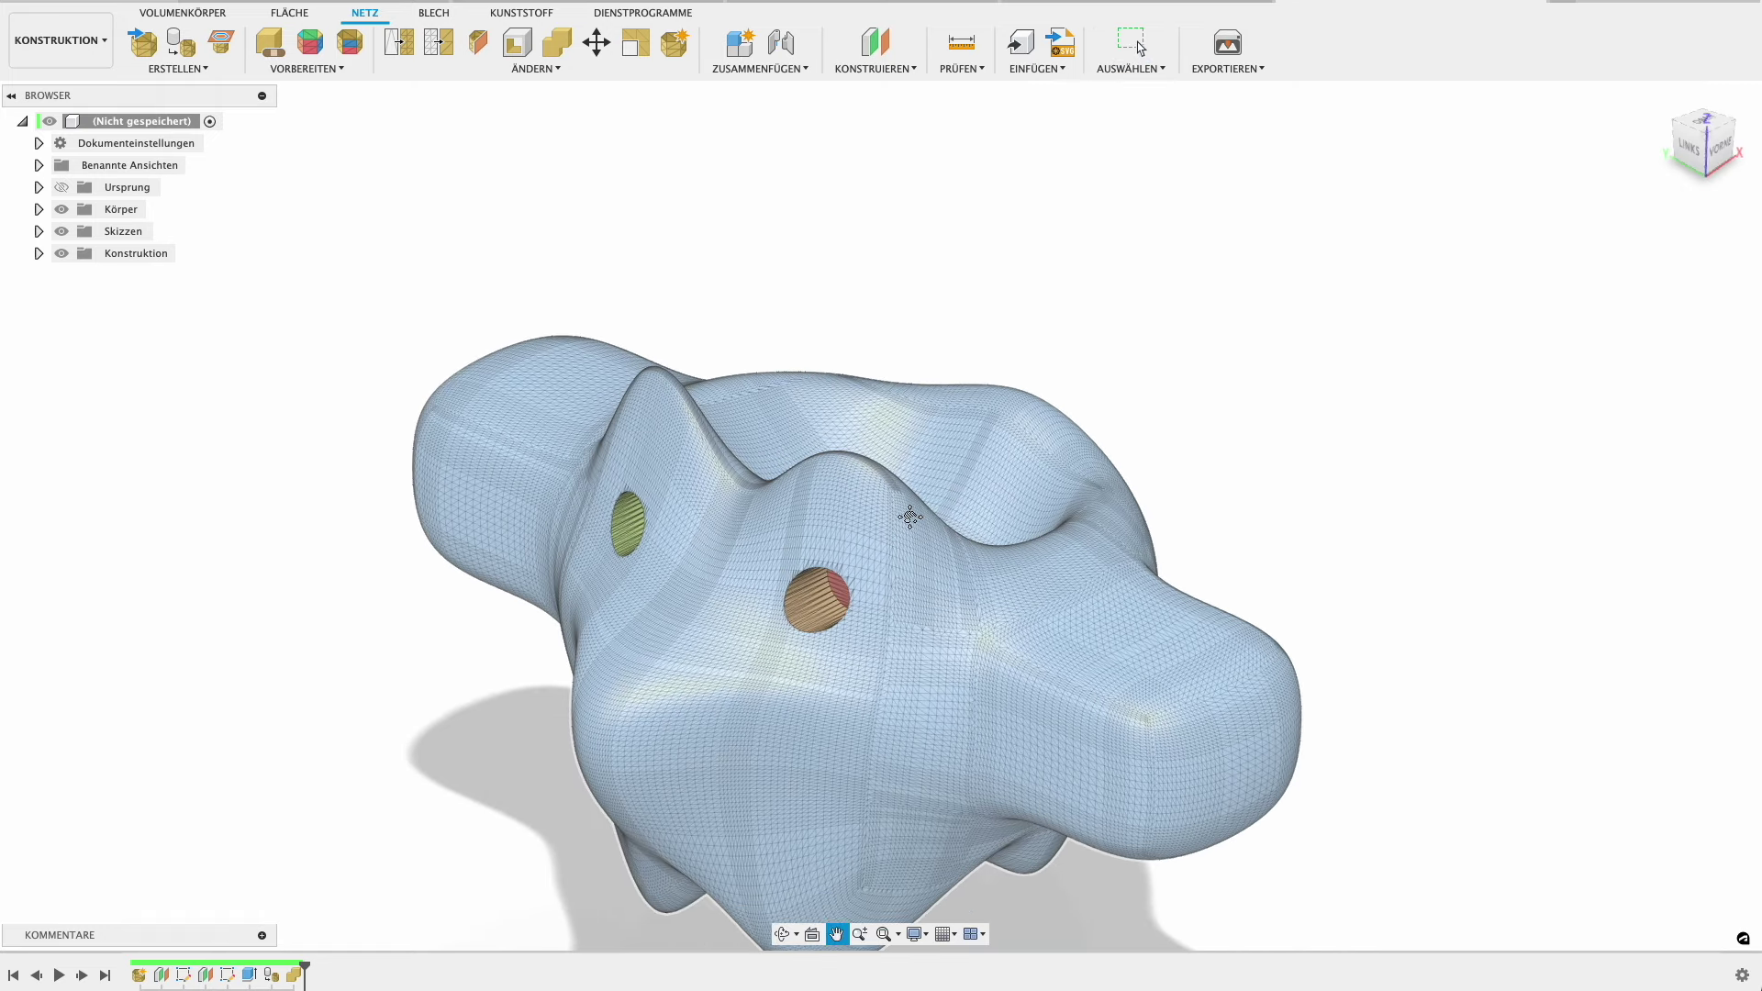
left_click(972, 448)
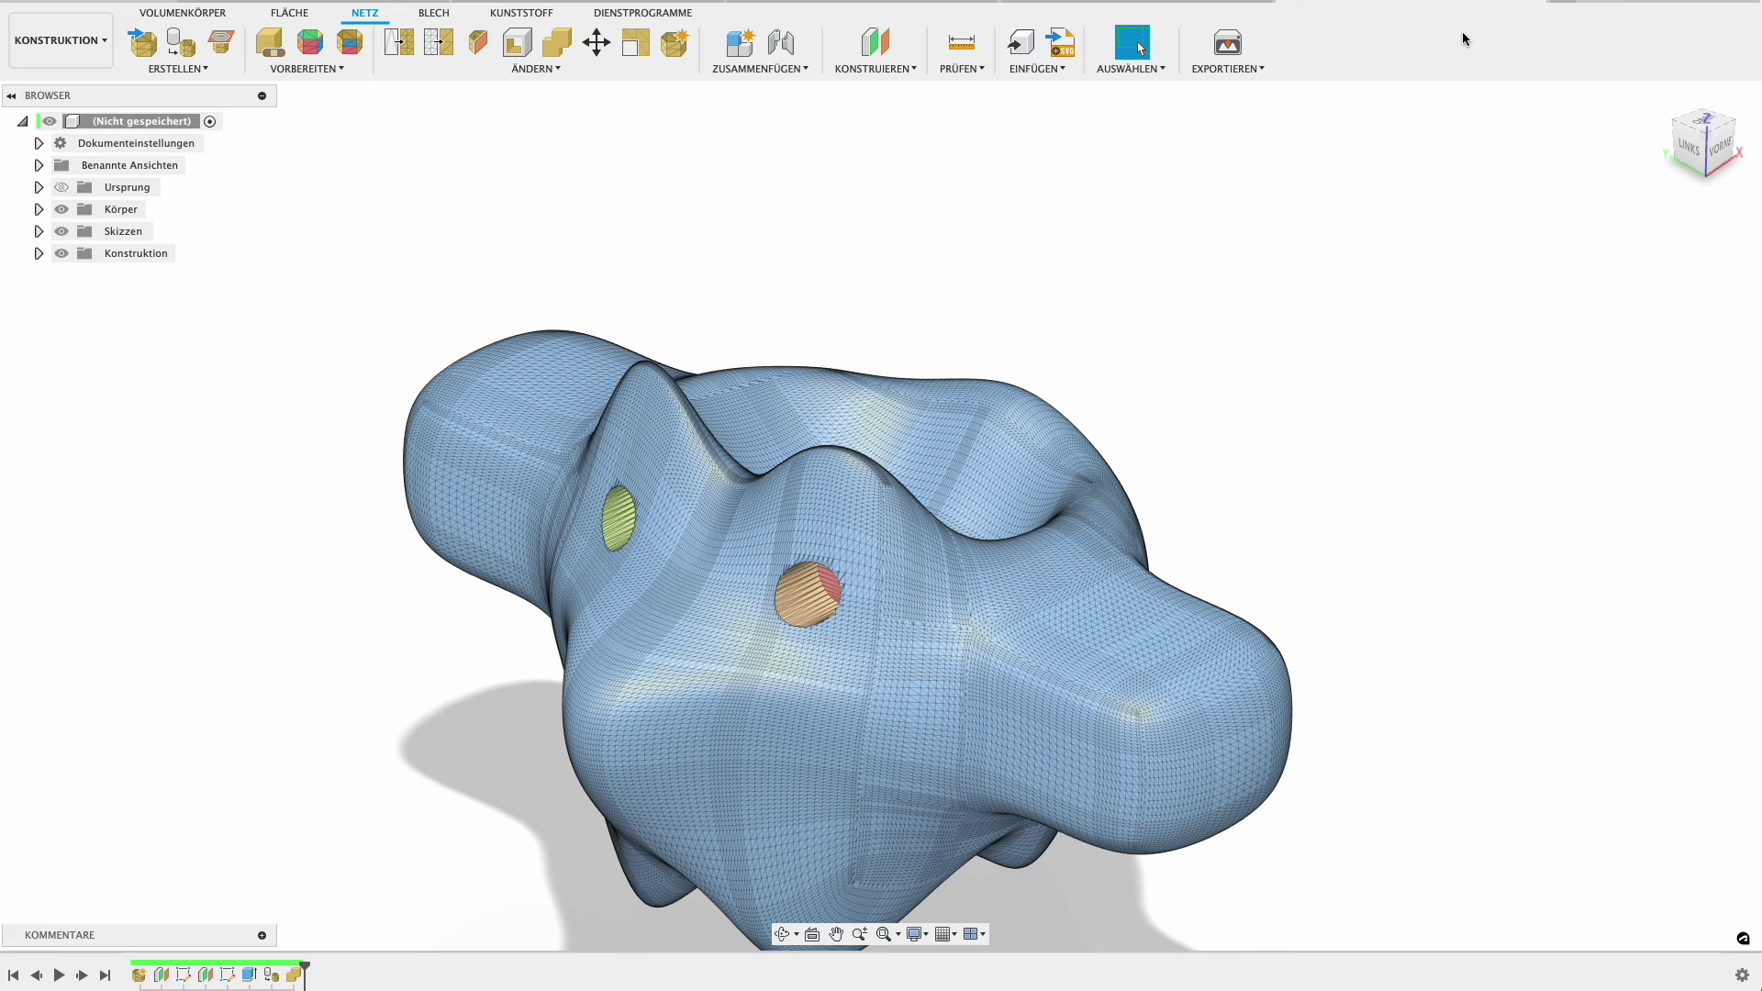
left_click(1558, 7)
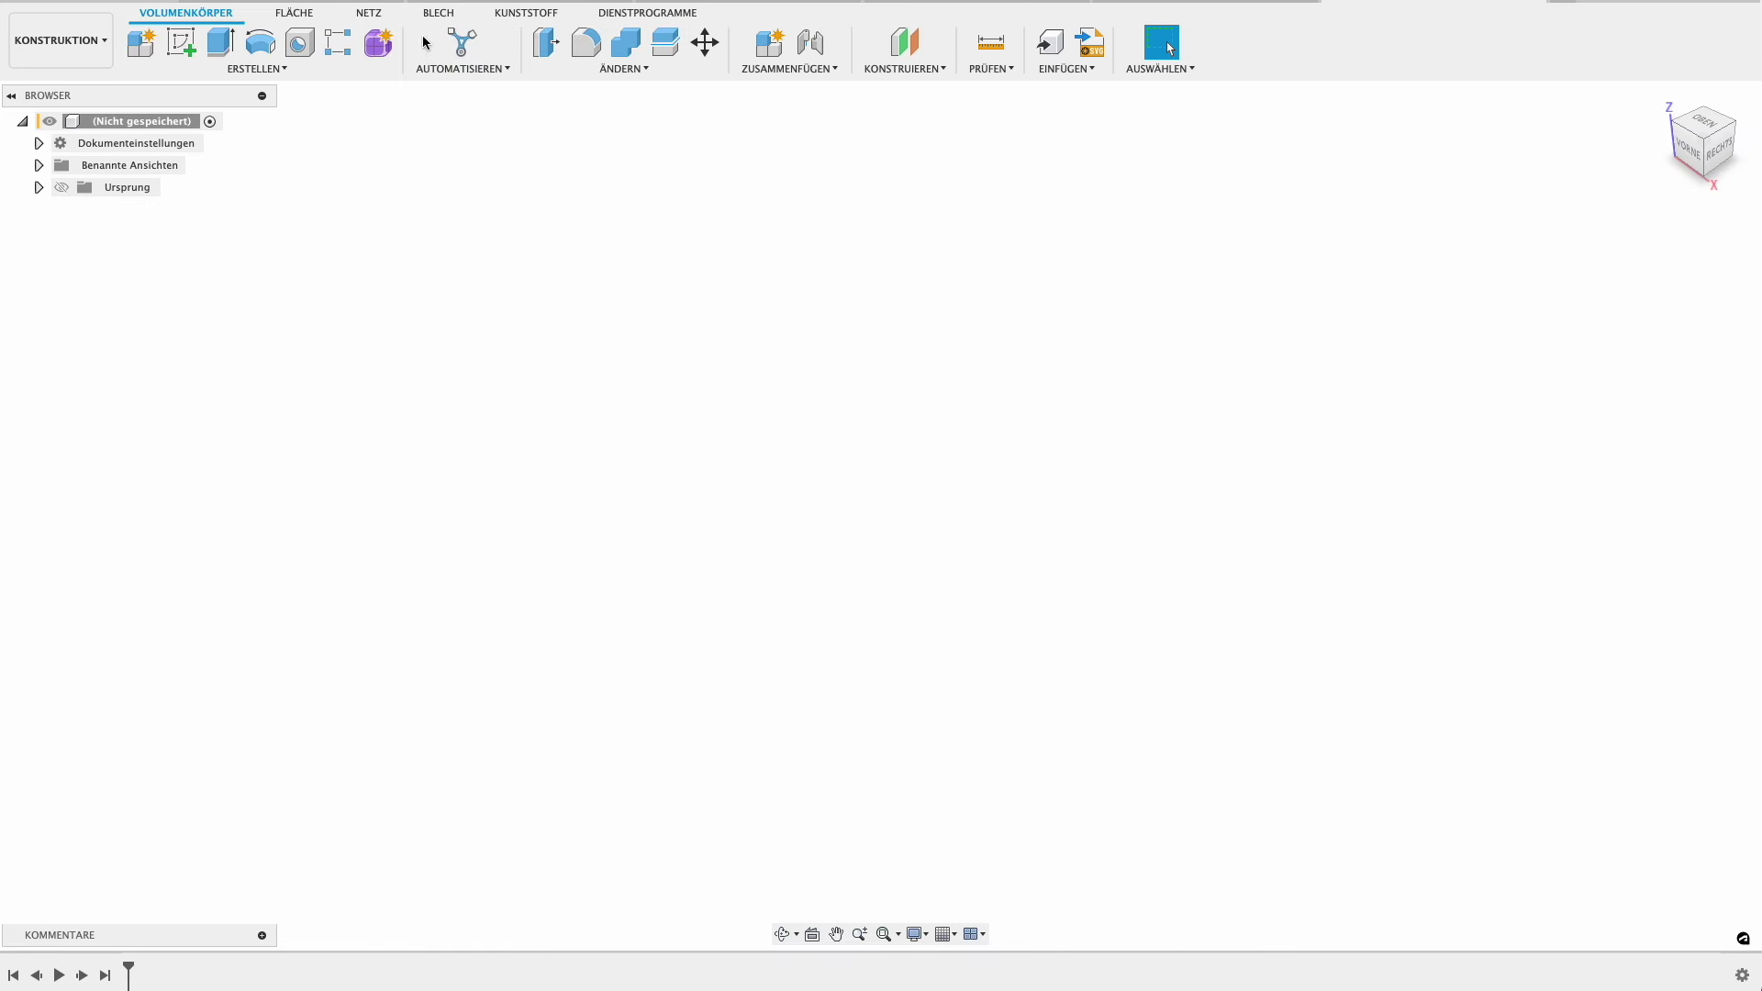
Insert the slotted, two-hole mesh plate and orbit it to a top-down view.
left_click(366, 13)
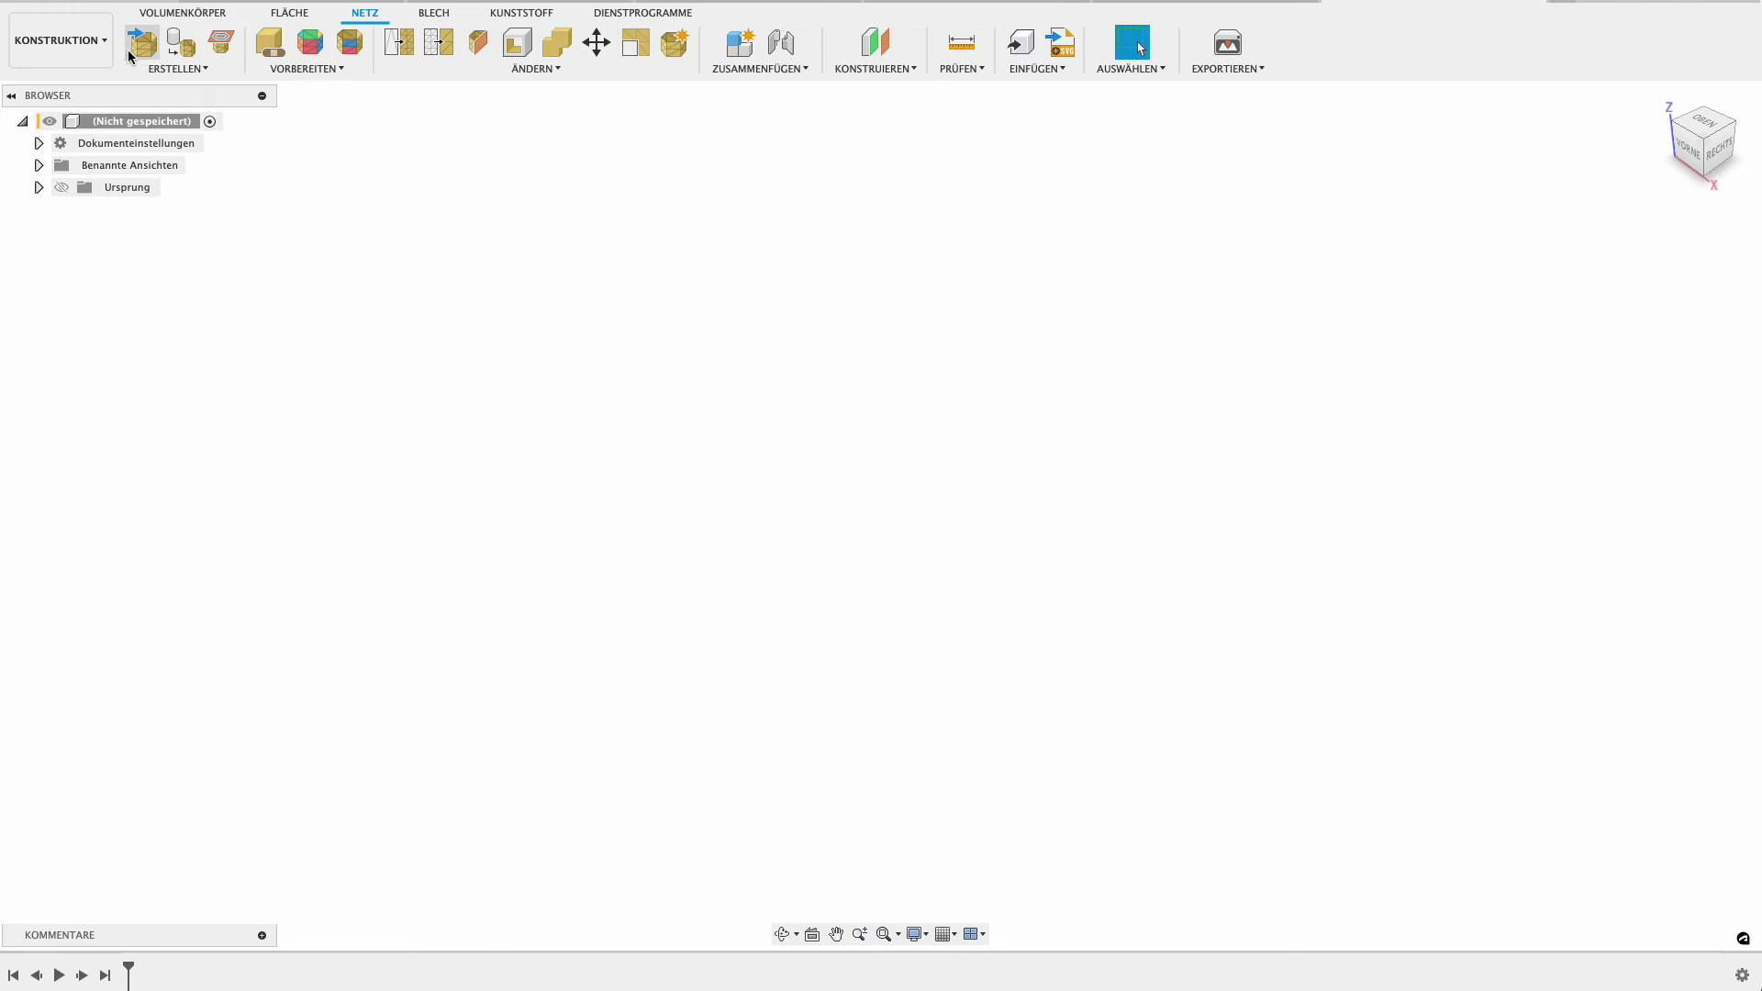
left_click(145, 44)
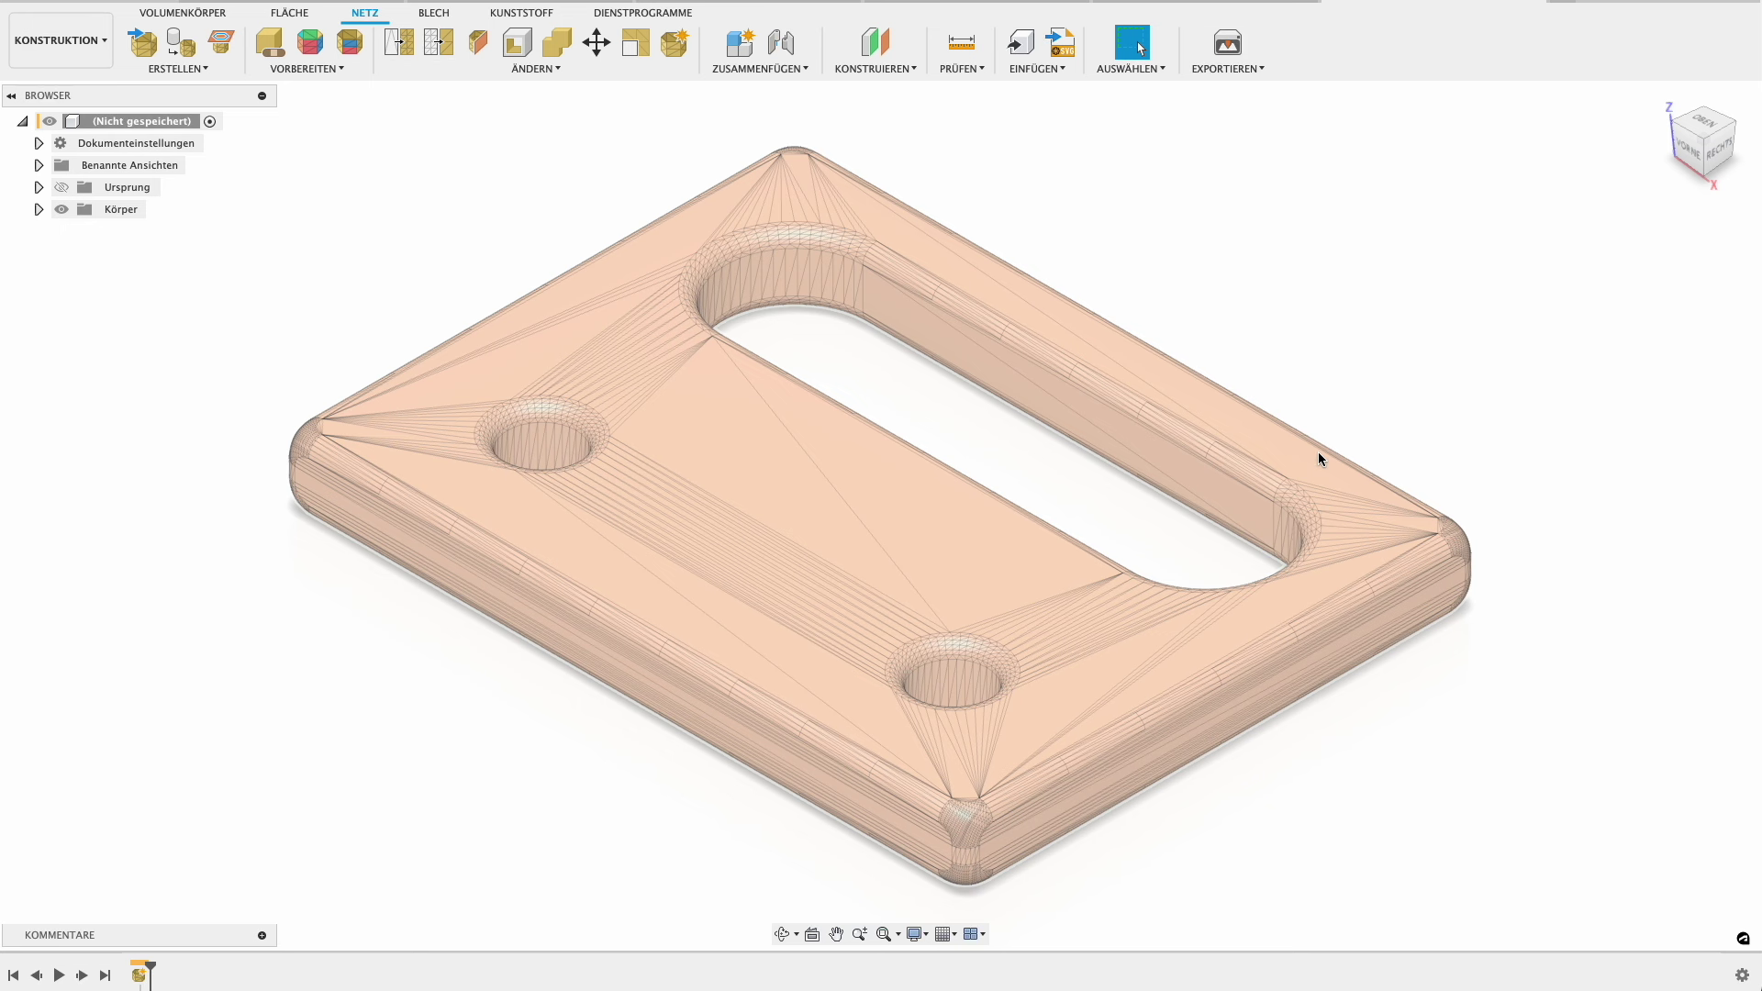
middle_click_drag(1318, 452, 1165, 537, "shift")
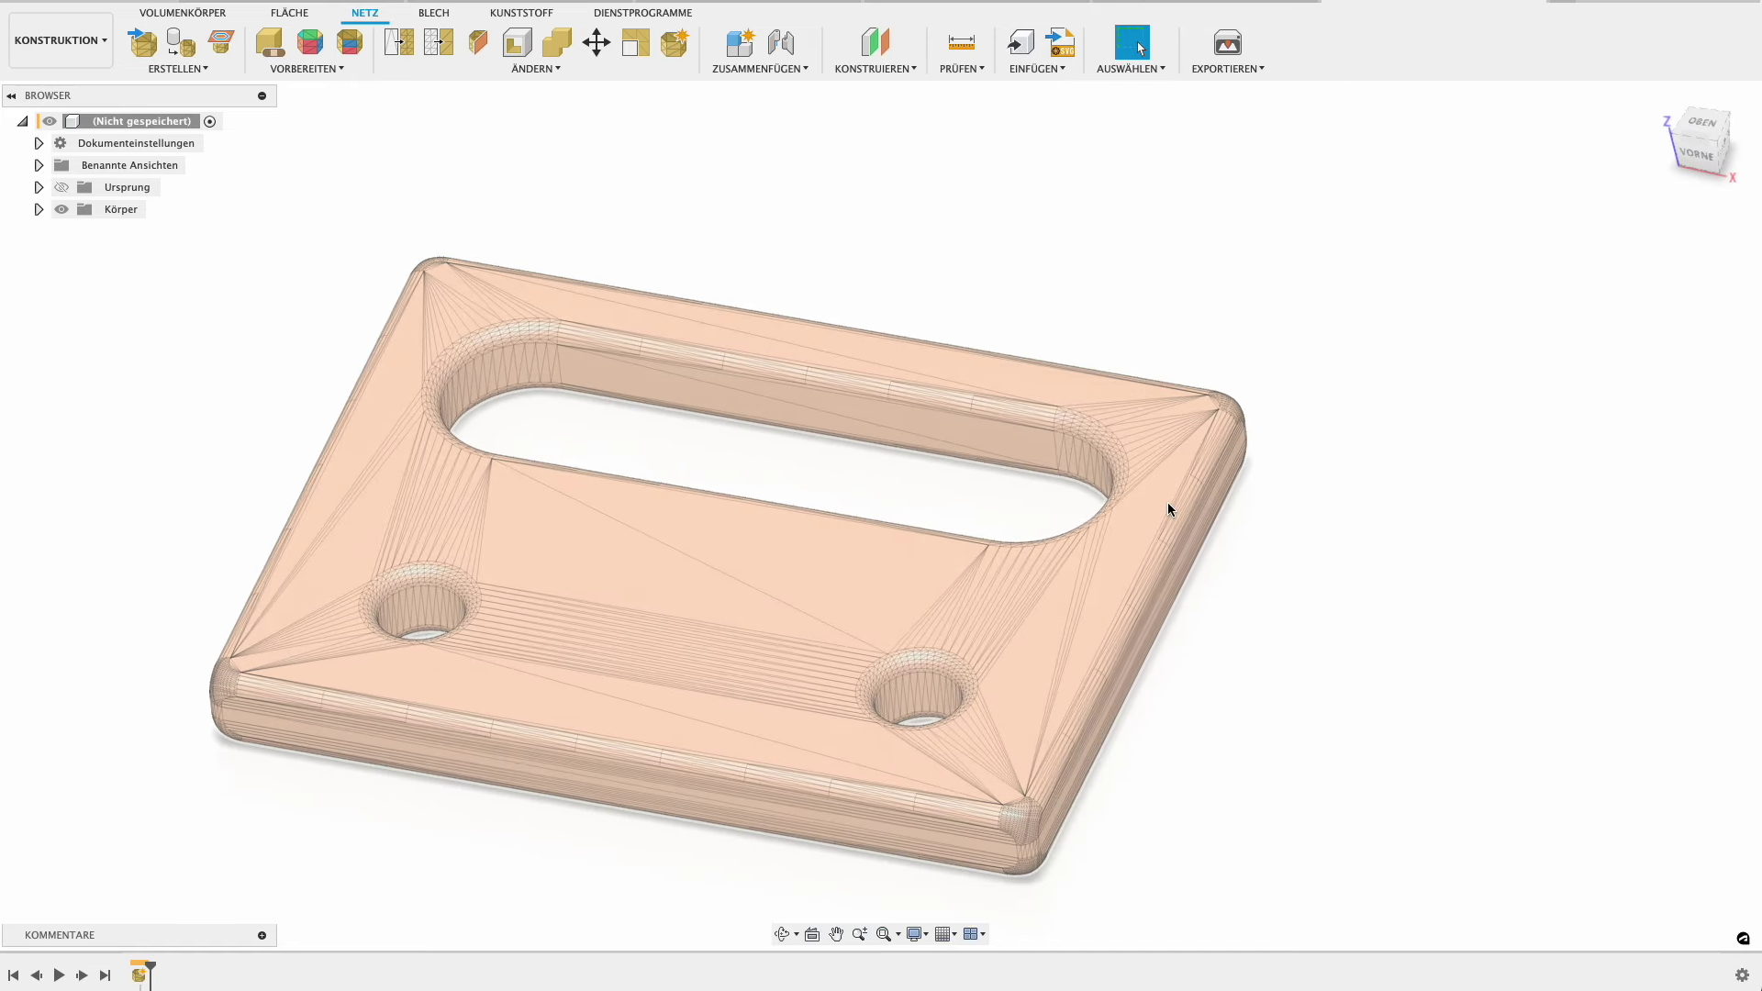
mouse_move(689, 580)
middle_mouse_down("shift")
mouse_move(779, 511)
mouse_move(776, 579)
middle_mouse_up("shift")
scroll(909, 418, "down", 3)
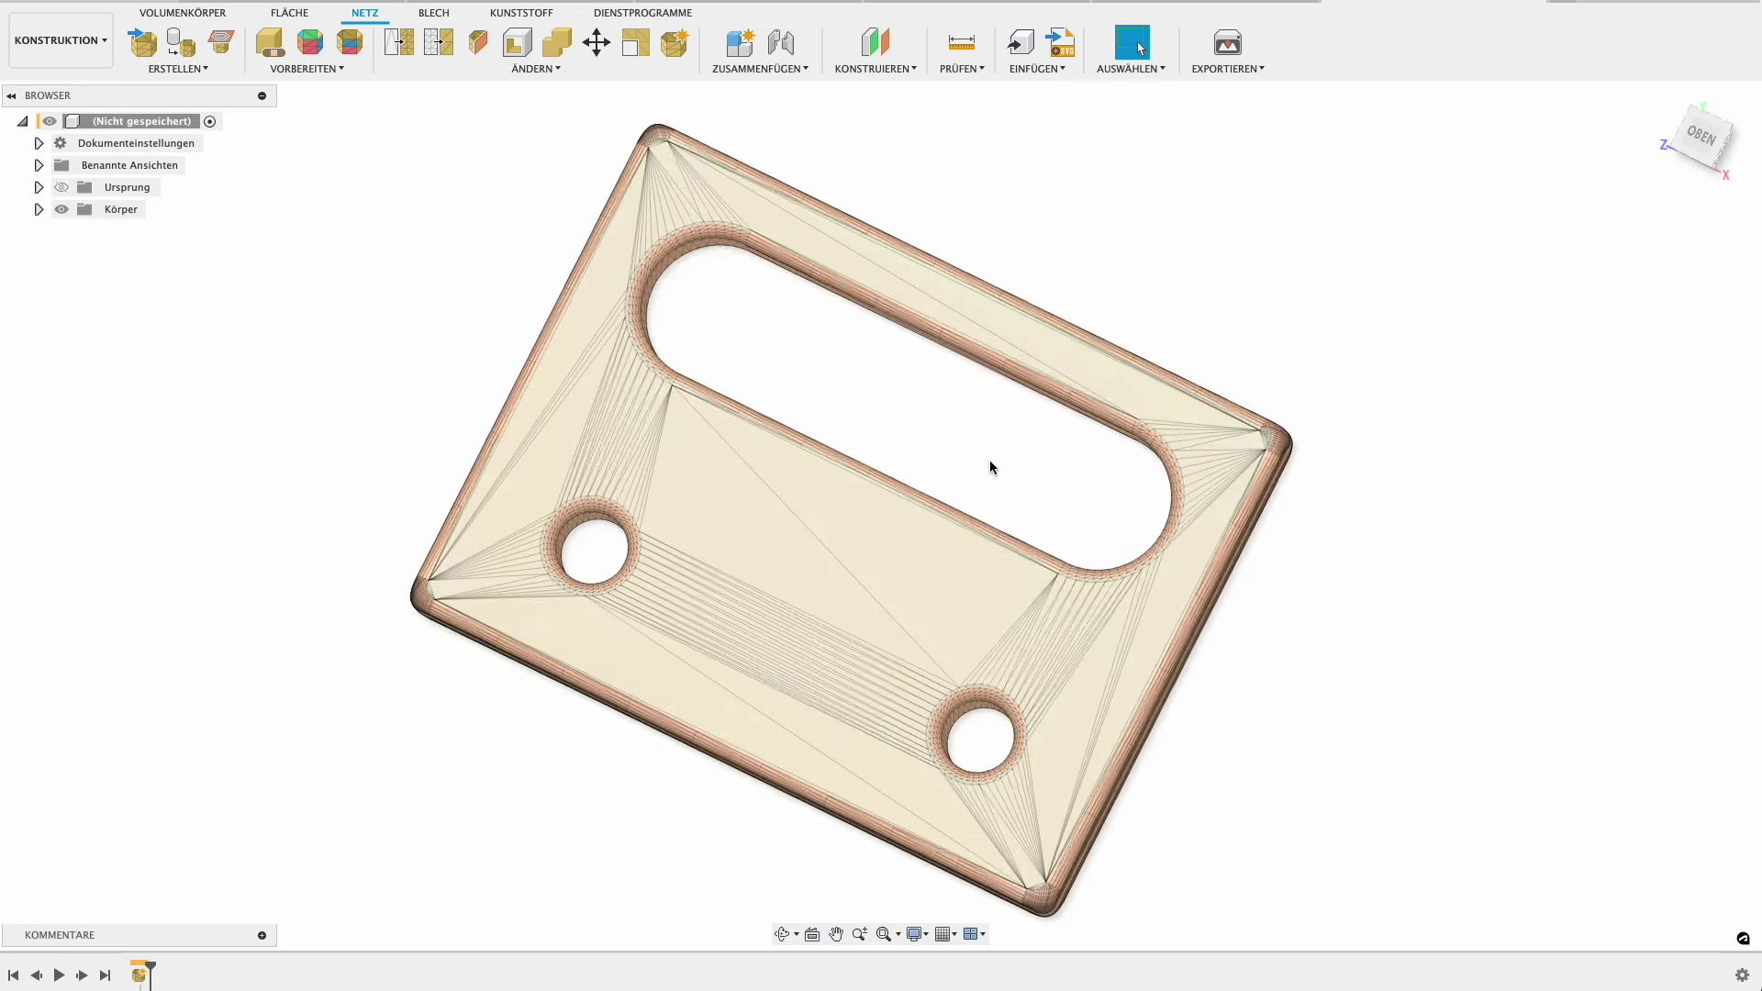
scroll(1001, 505, "down", 2)
mouse_move(1067, 576)
middle_mouse_down()
mouse_move(962, 581)
mouse_move(944, 487)
mouse_move(1047, 631)
middle_mouse_up()
left_click_drag(1047, 631, 1035, 622)
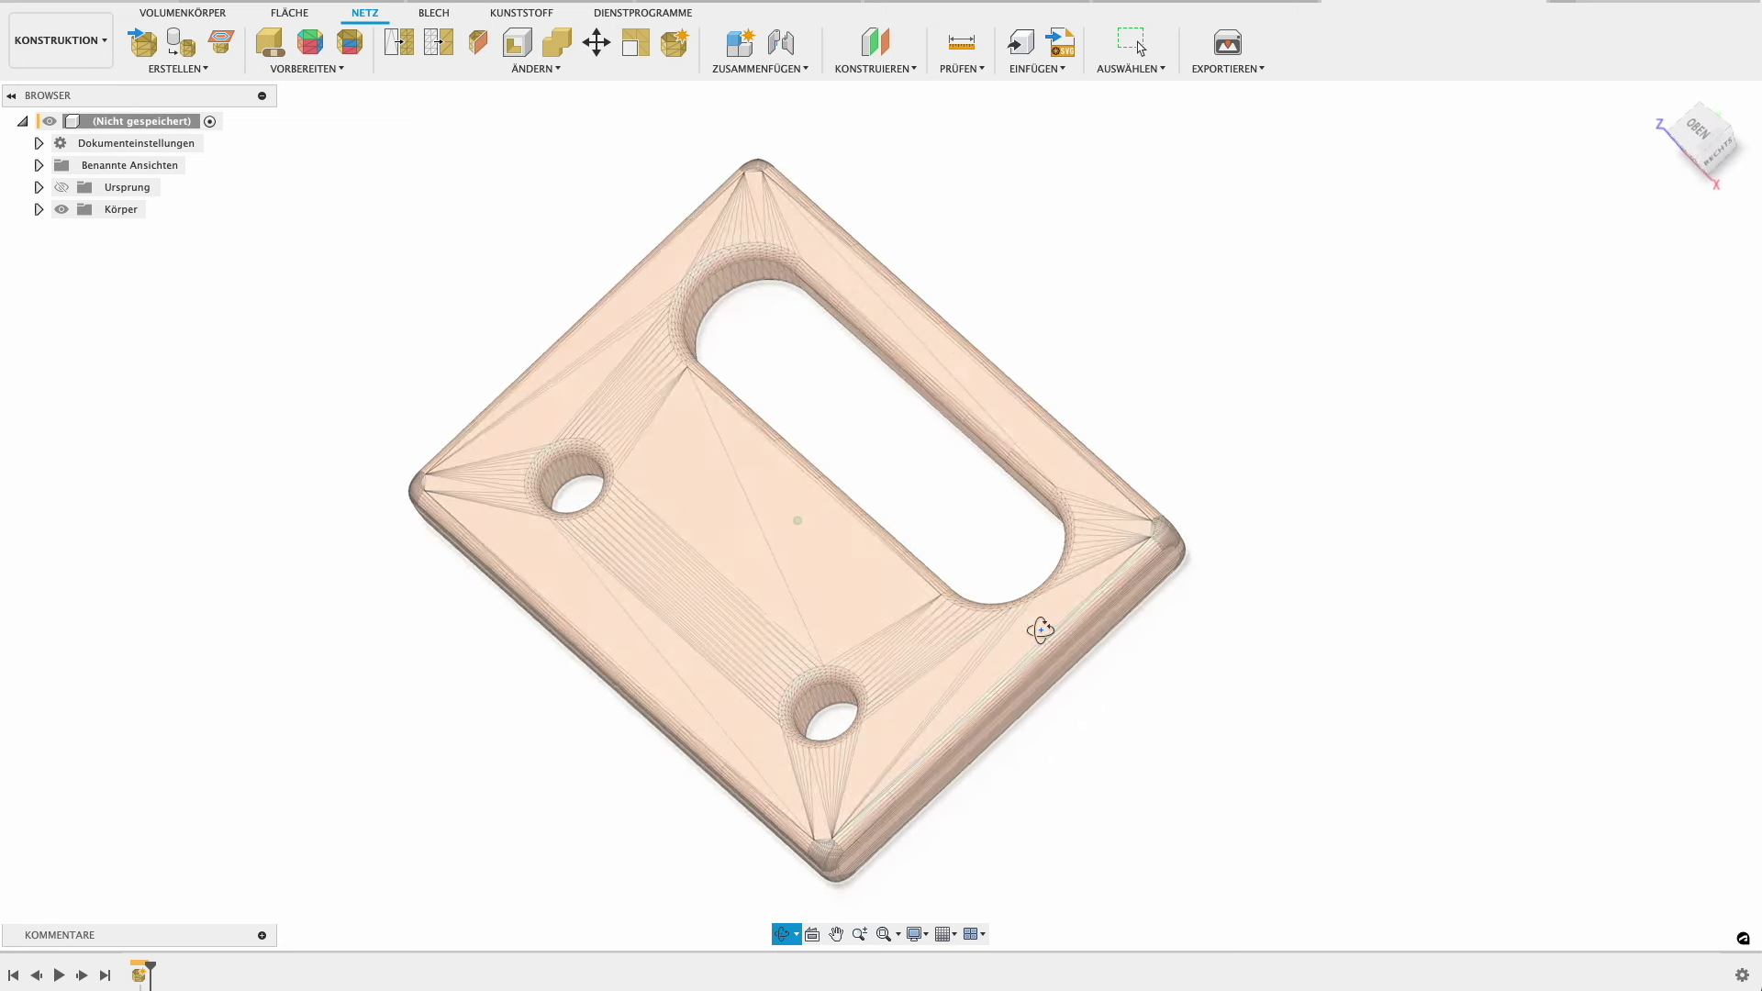
key("Escape")
middle_click_drag(885, 444, 865, 452)
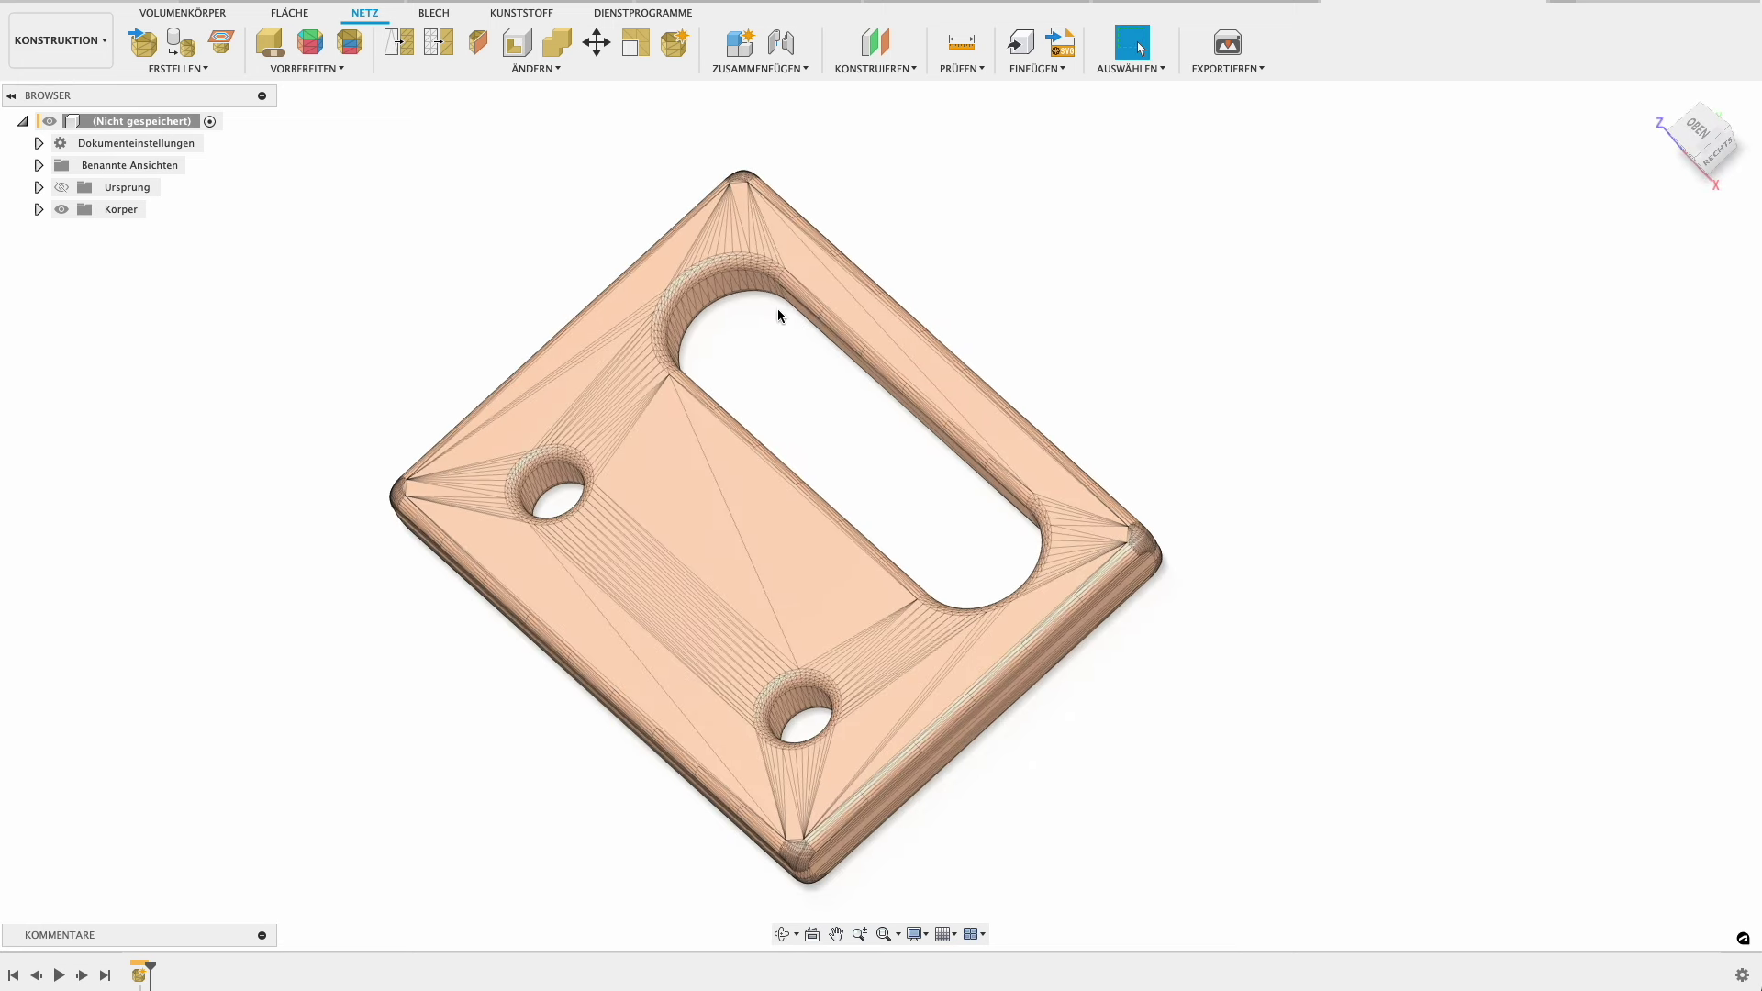
left_click(529, 70)
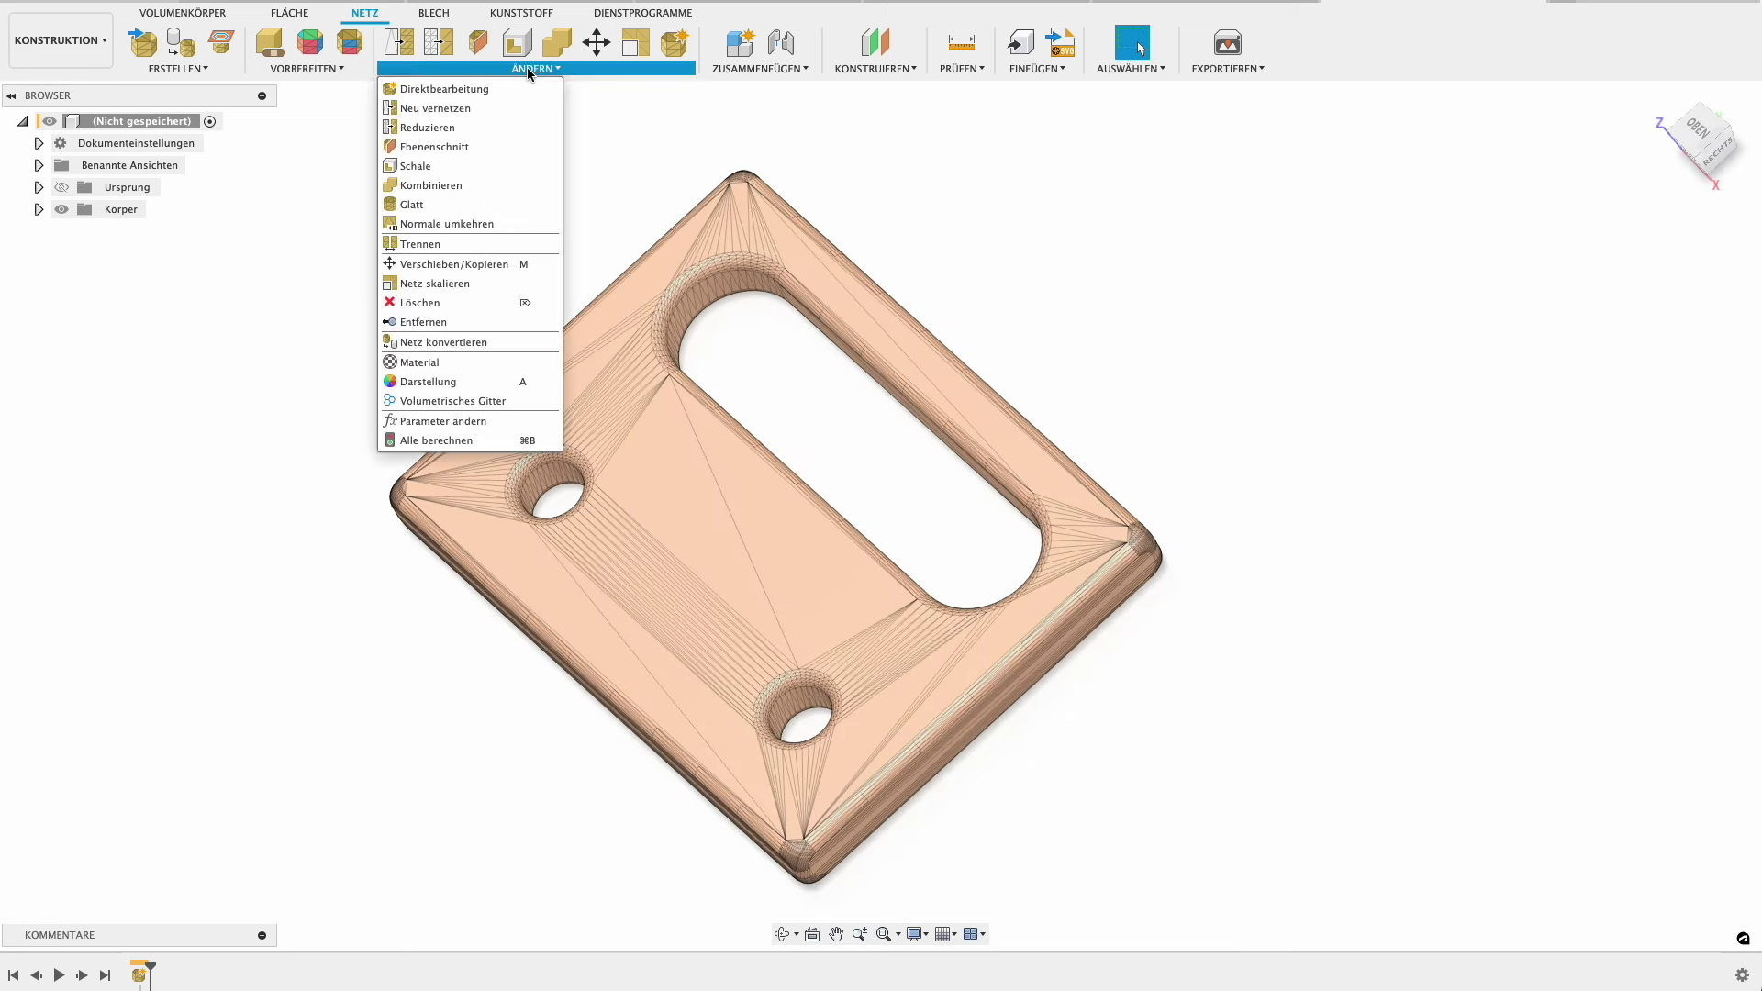
Start converting the plate mesh to a solid and check the document's bodies.
left_click(525, 351)
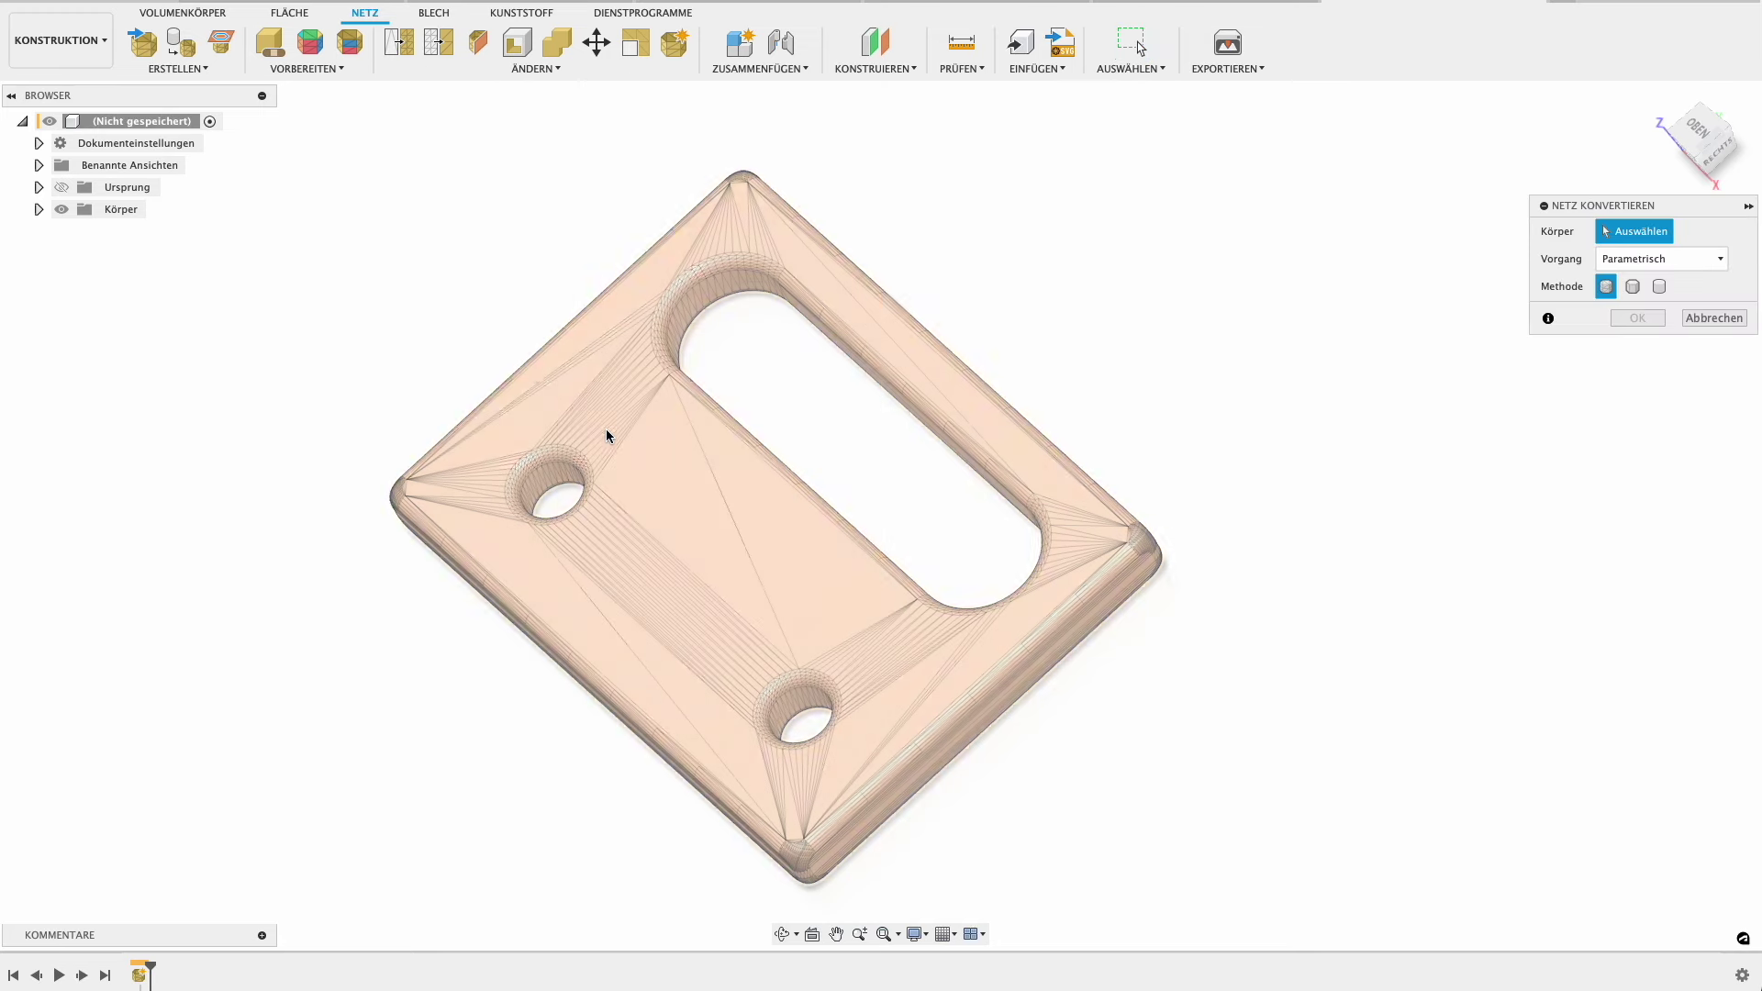
left_click(755, 492)
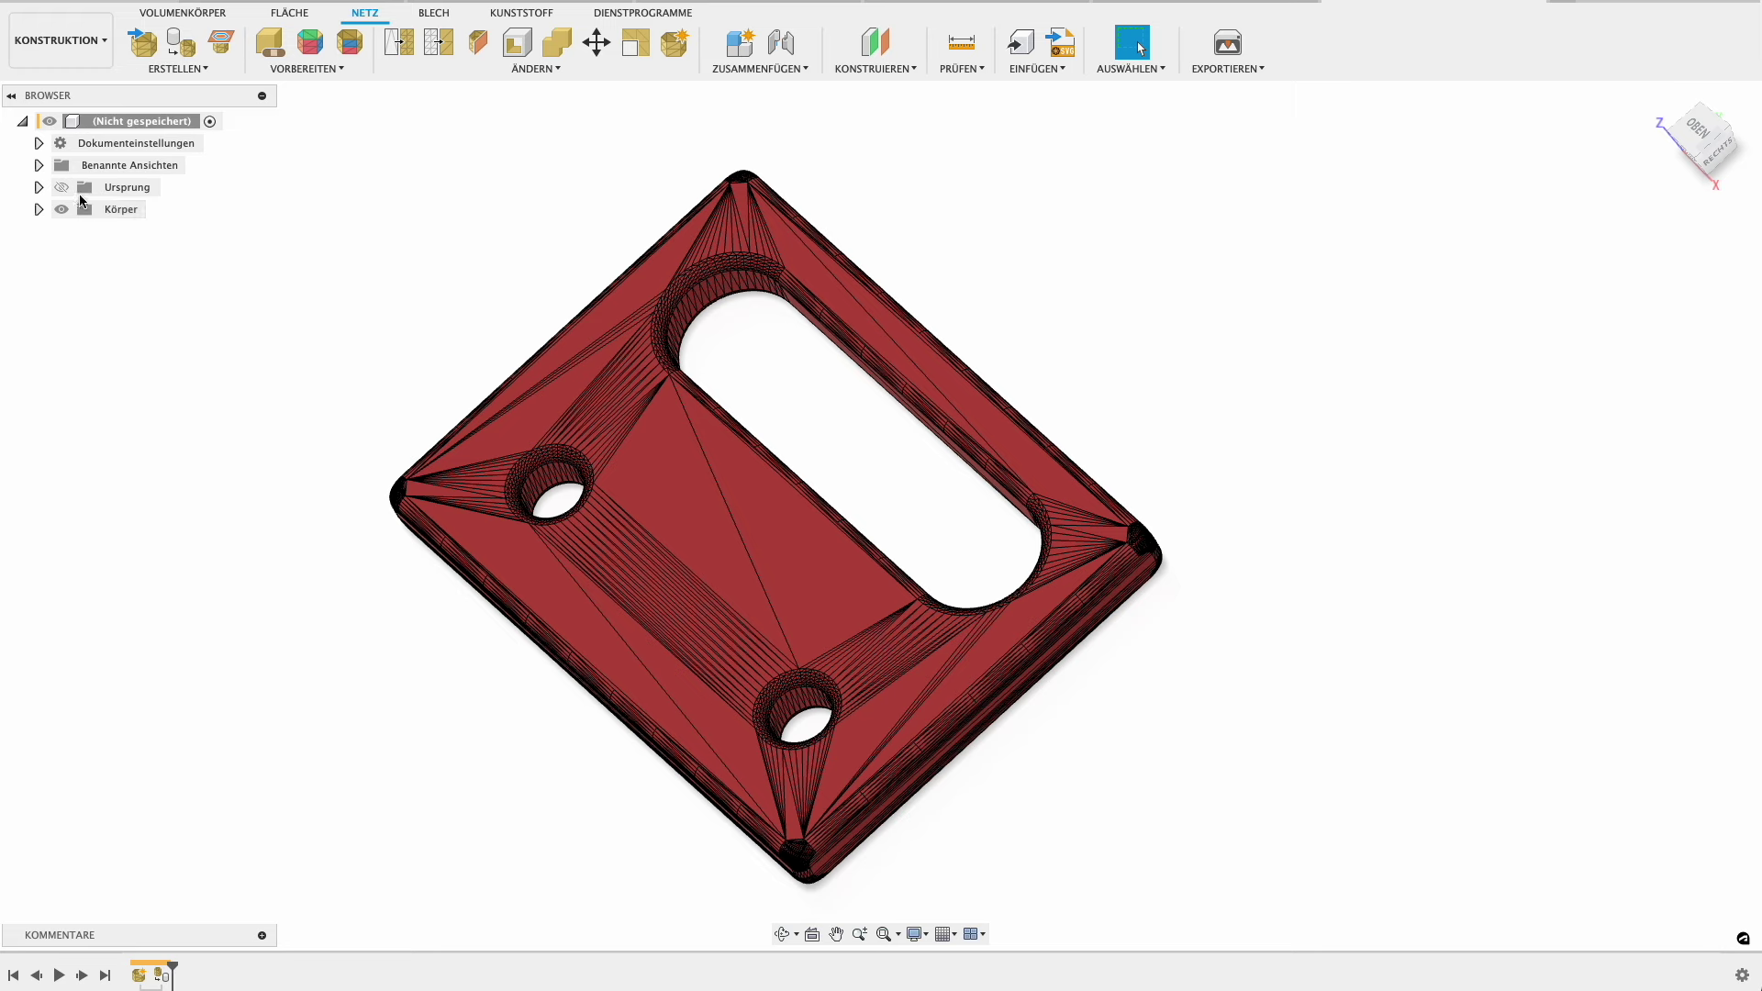
left_click(37, 210)
scroll(306, 481, "up", 5)
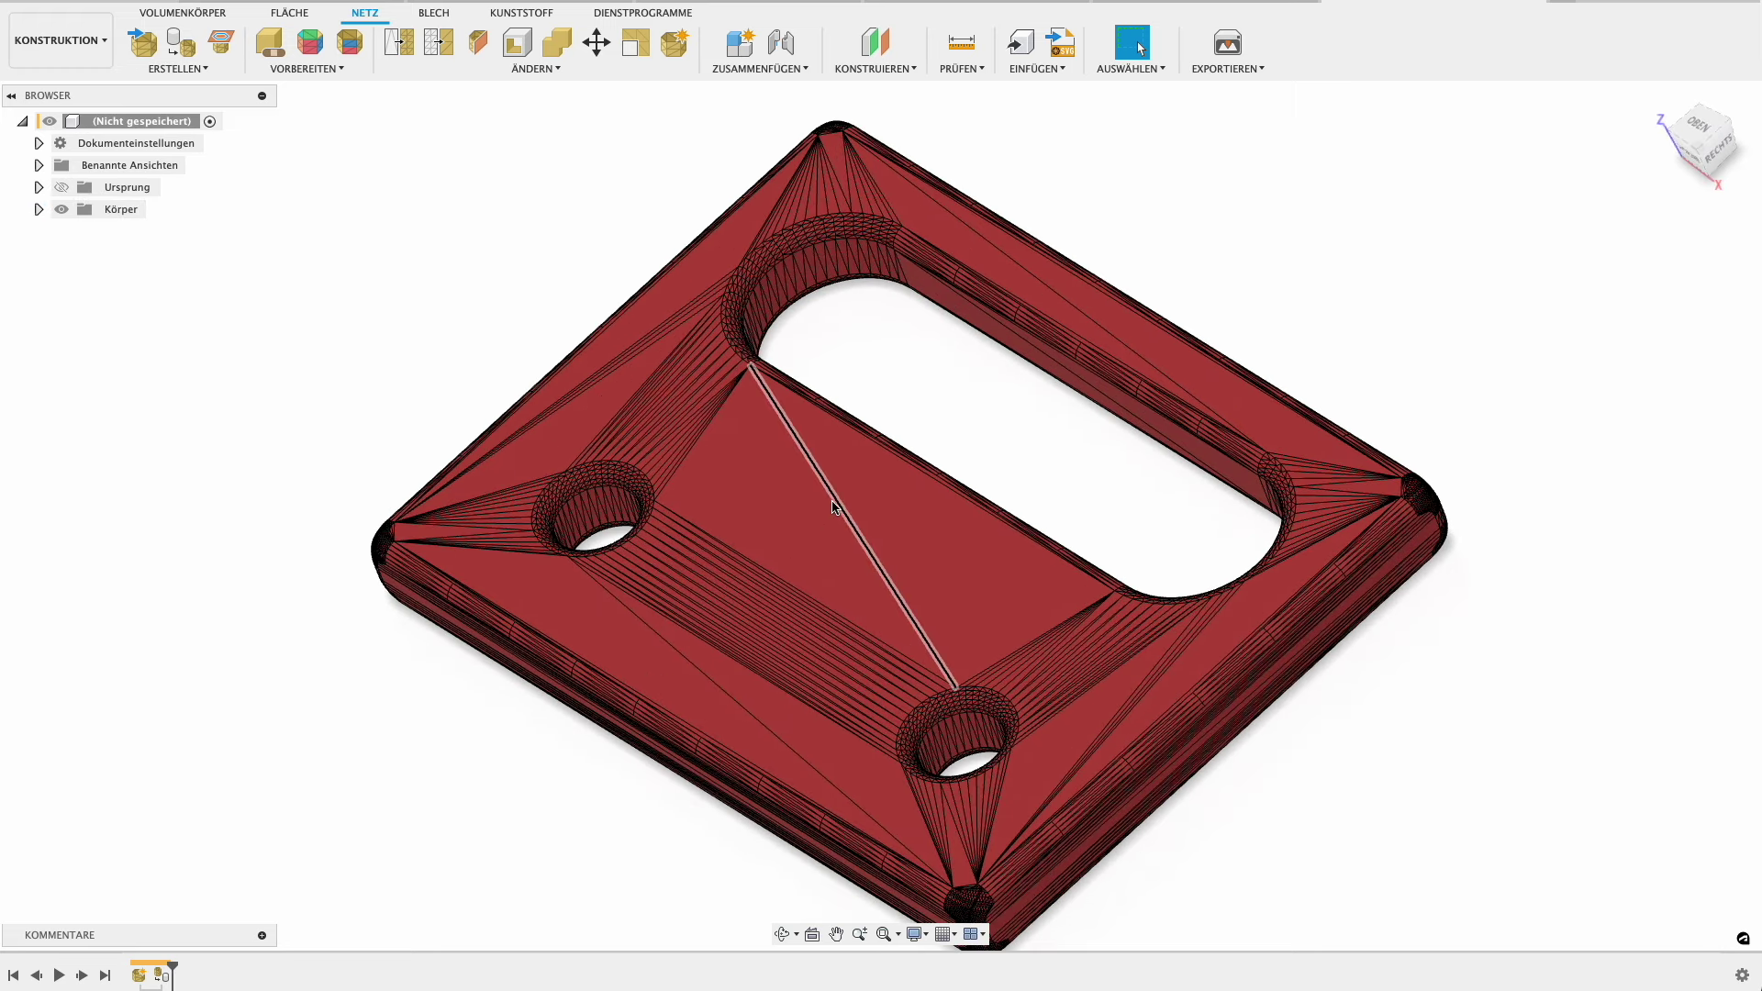
Clean the plate's triangulated top and underside into single flat faces.
left_click(826, 517)
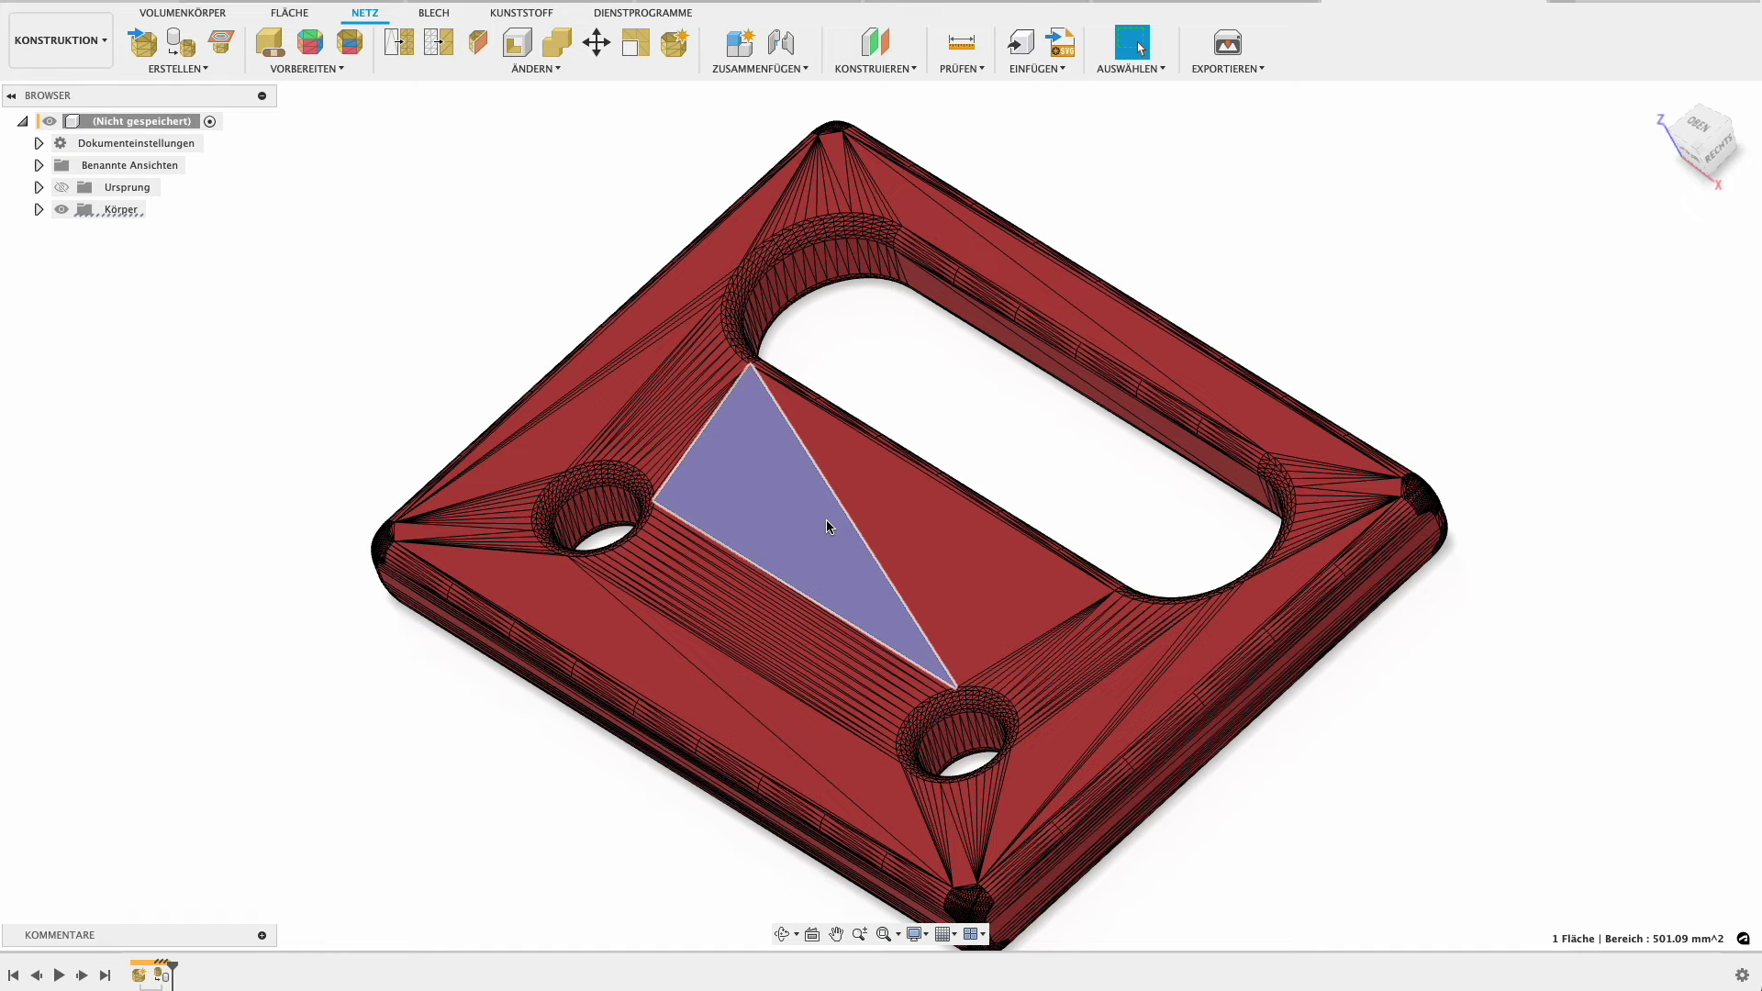
key("Delete")
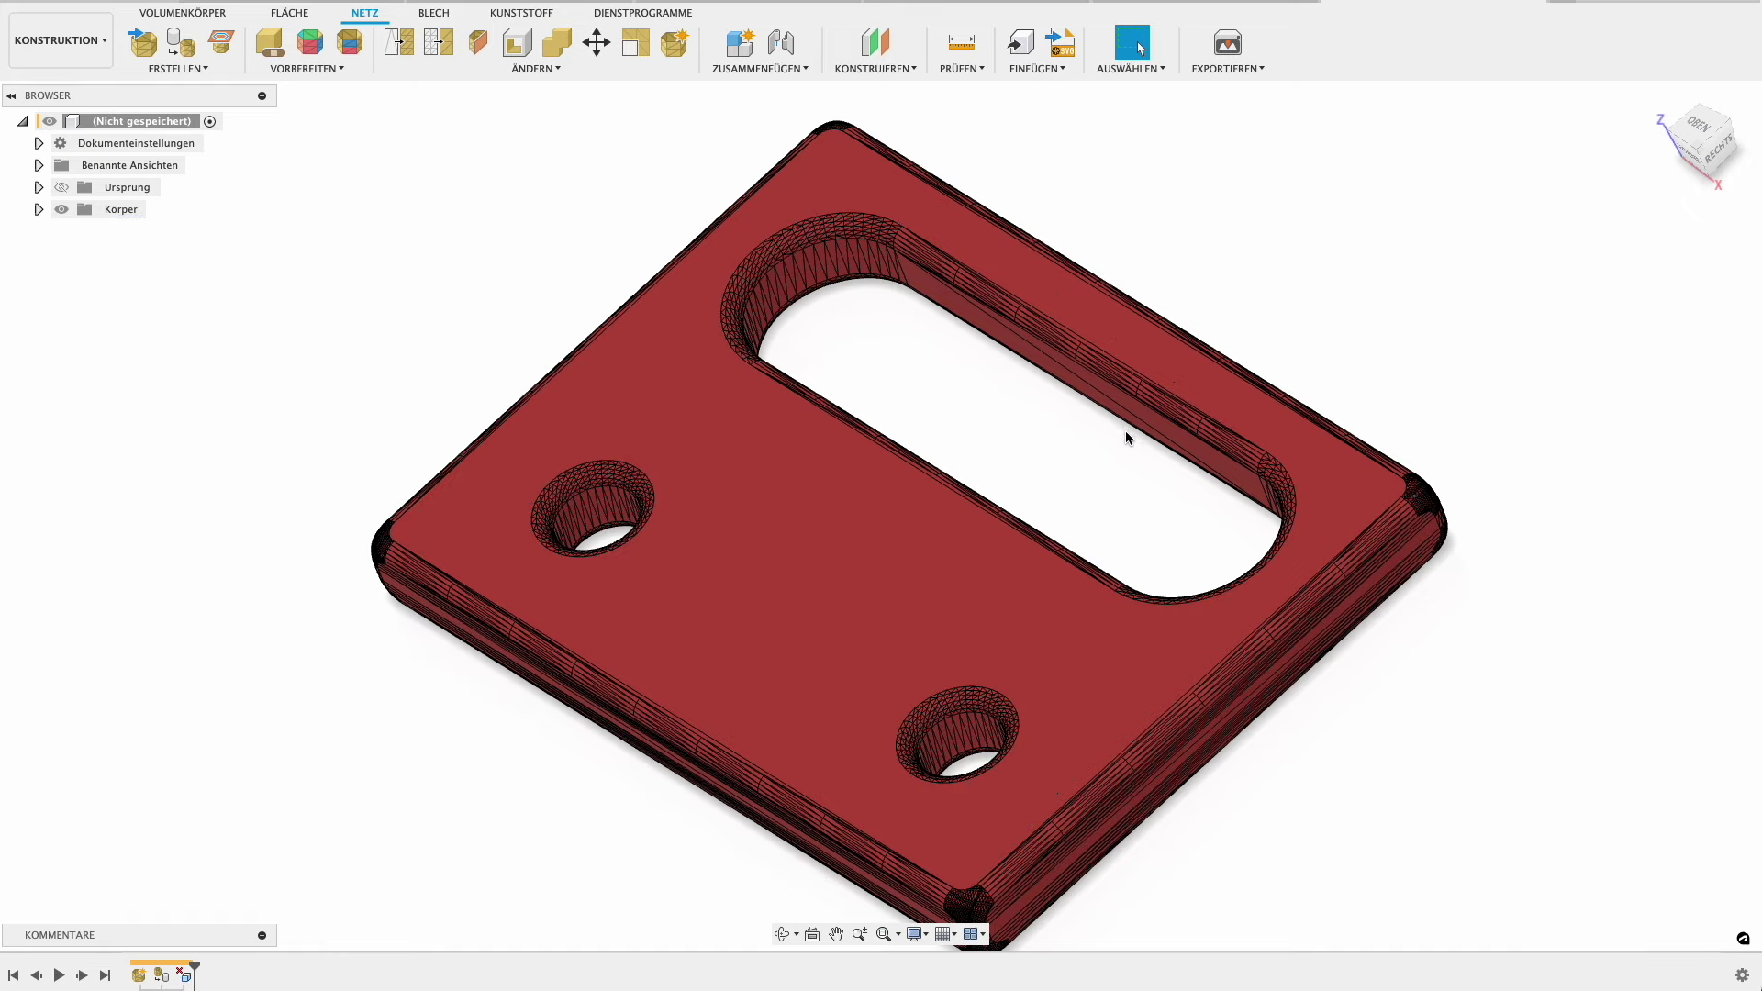
mouse_move(1125, 431)
middle_mouse_down("shift")
mouse_move(1024, 479)
mouse_move(1166, 445)
mouse_move(1251, 366)
mouse_move(1042, 444)
middle_mouse_up("shift")
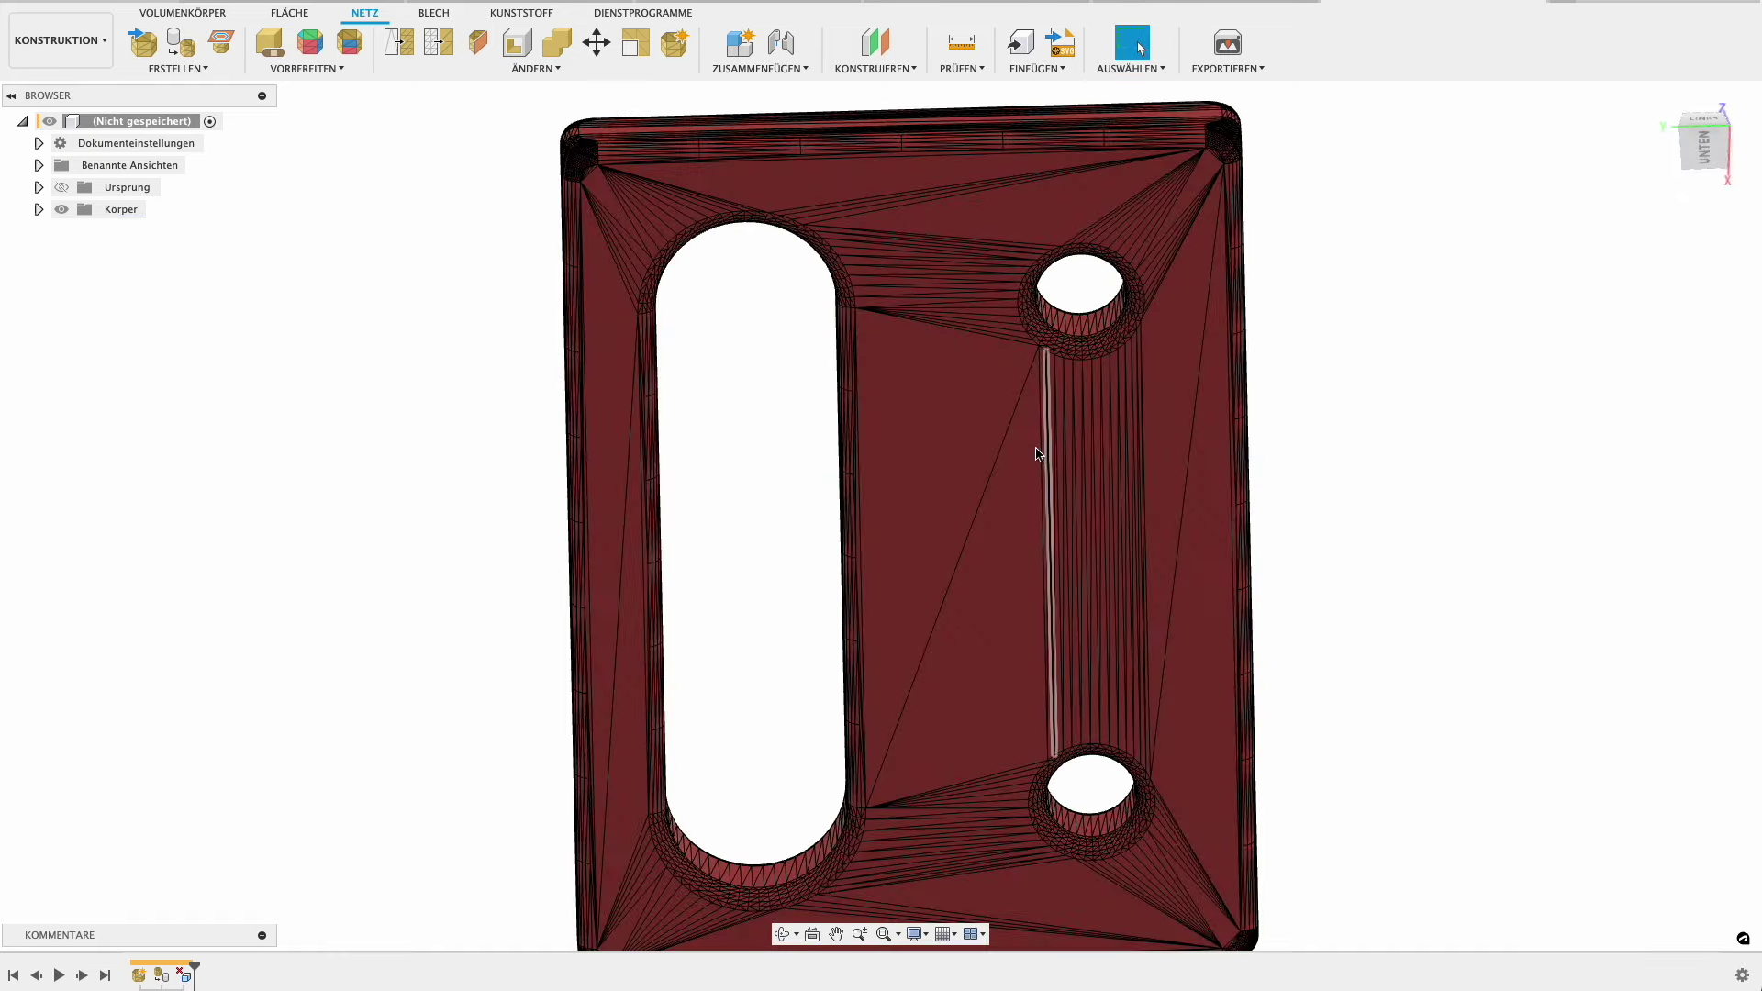
left_click(922, 476)
key("Delete")
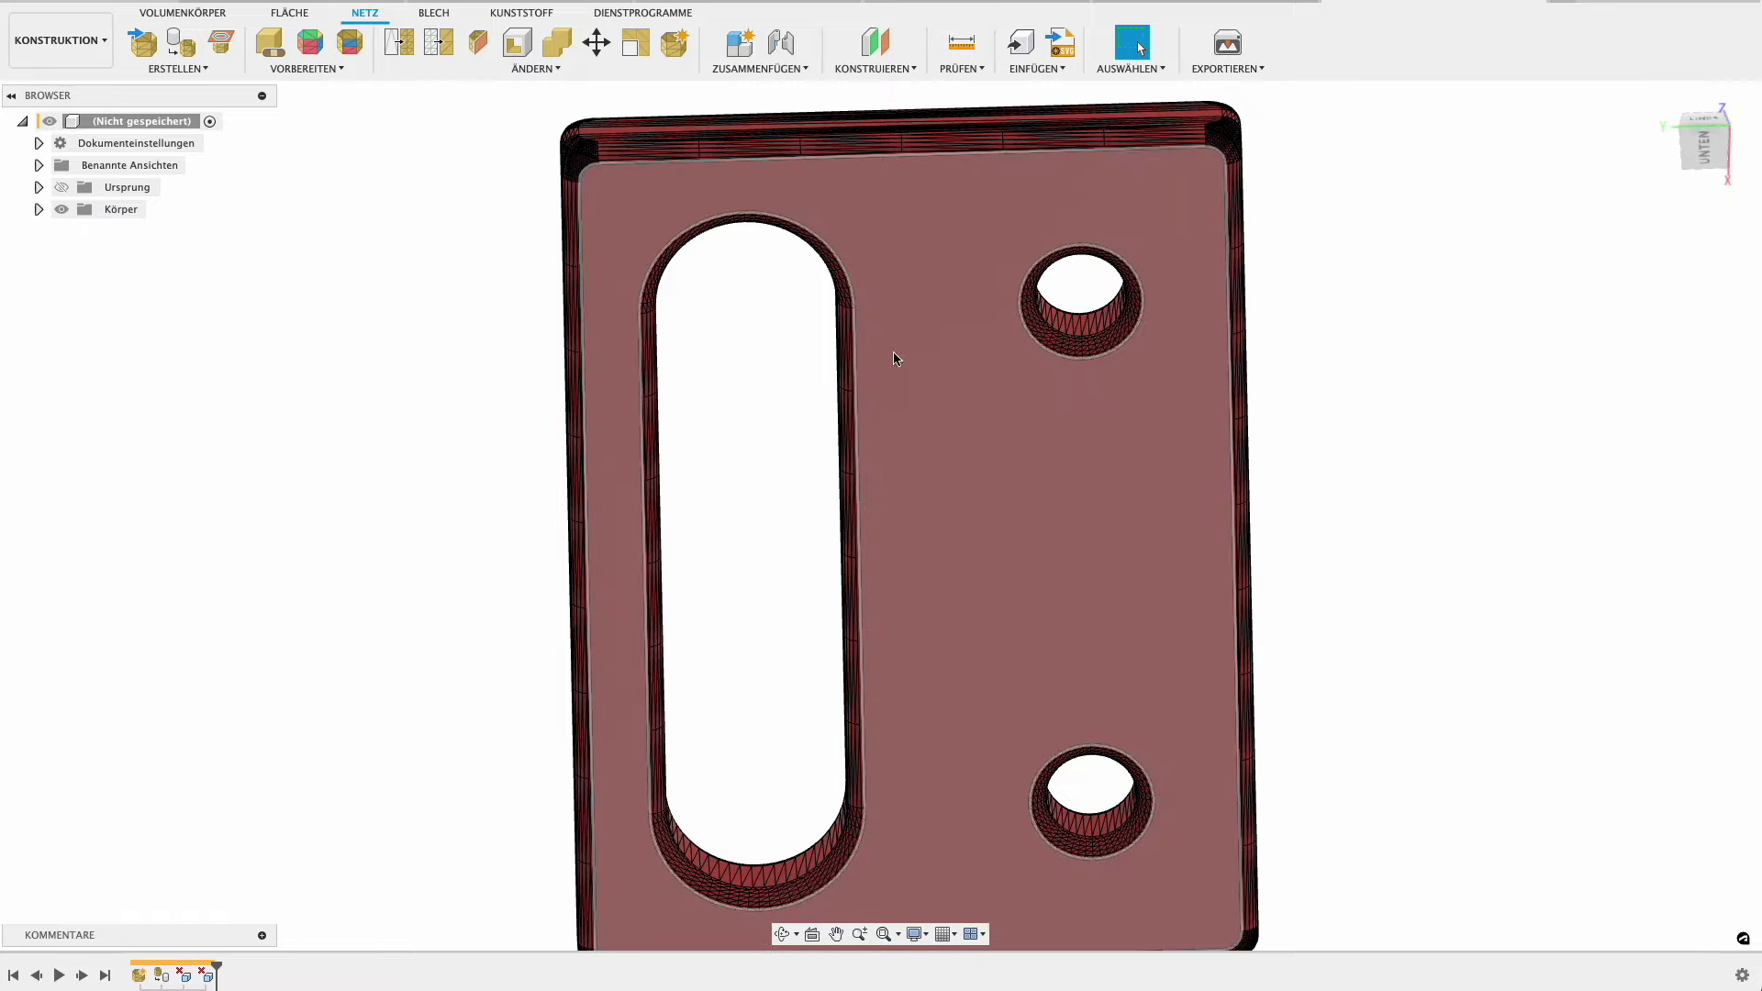
mouse_move(897, 358)
middle_mouse_down("shift")
mouse_move(1016, 499)
mouse_move(736, 551)
mouse_move(744, 527)
mouse_move(723, 579)
mouse_move(739, 515)
mouse_move(895, 532)
middle_mouse_up("shift")
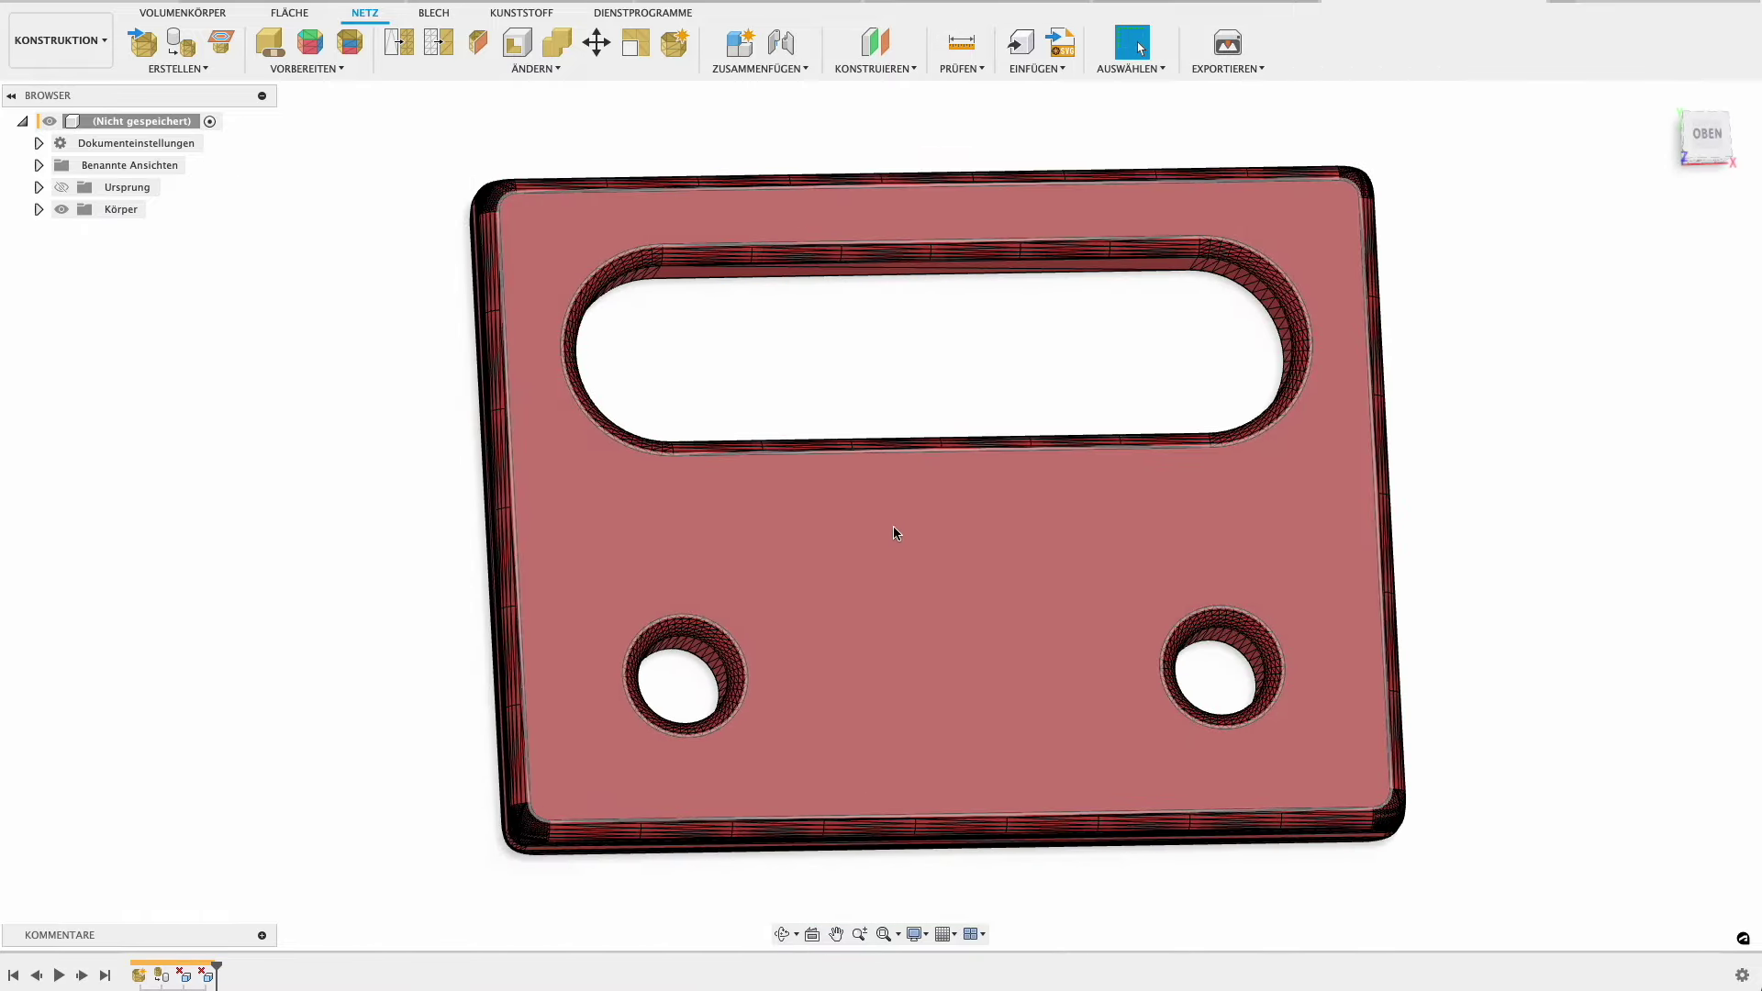
Start a new sketch on the plate's top face in the solid workspace.
left_click(184, 13)
left_click(166, 47)
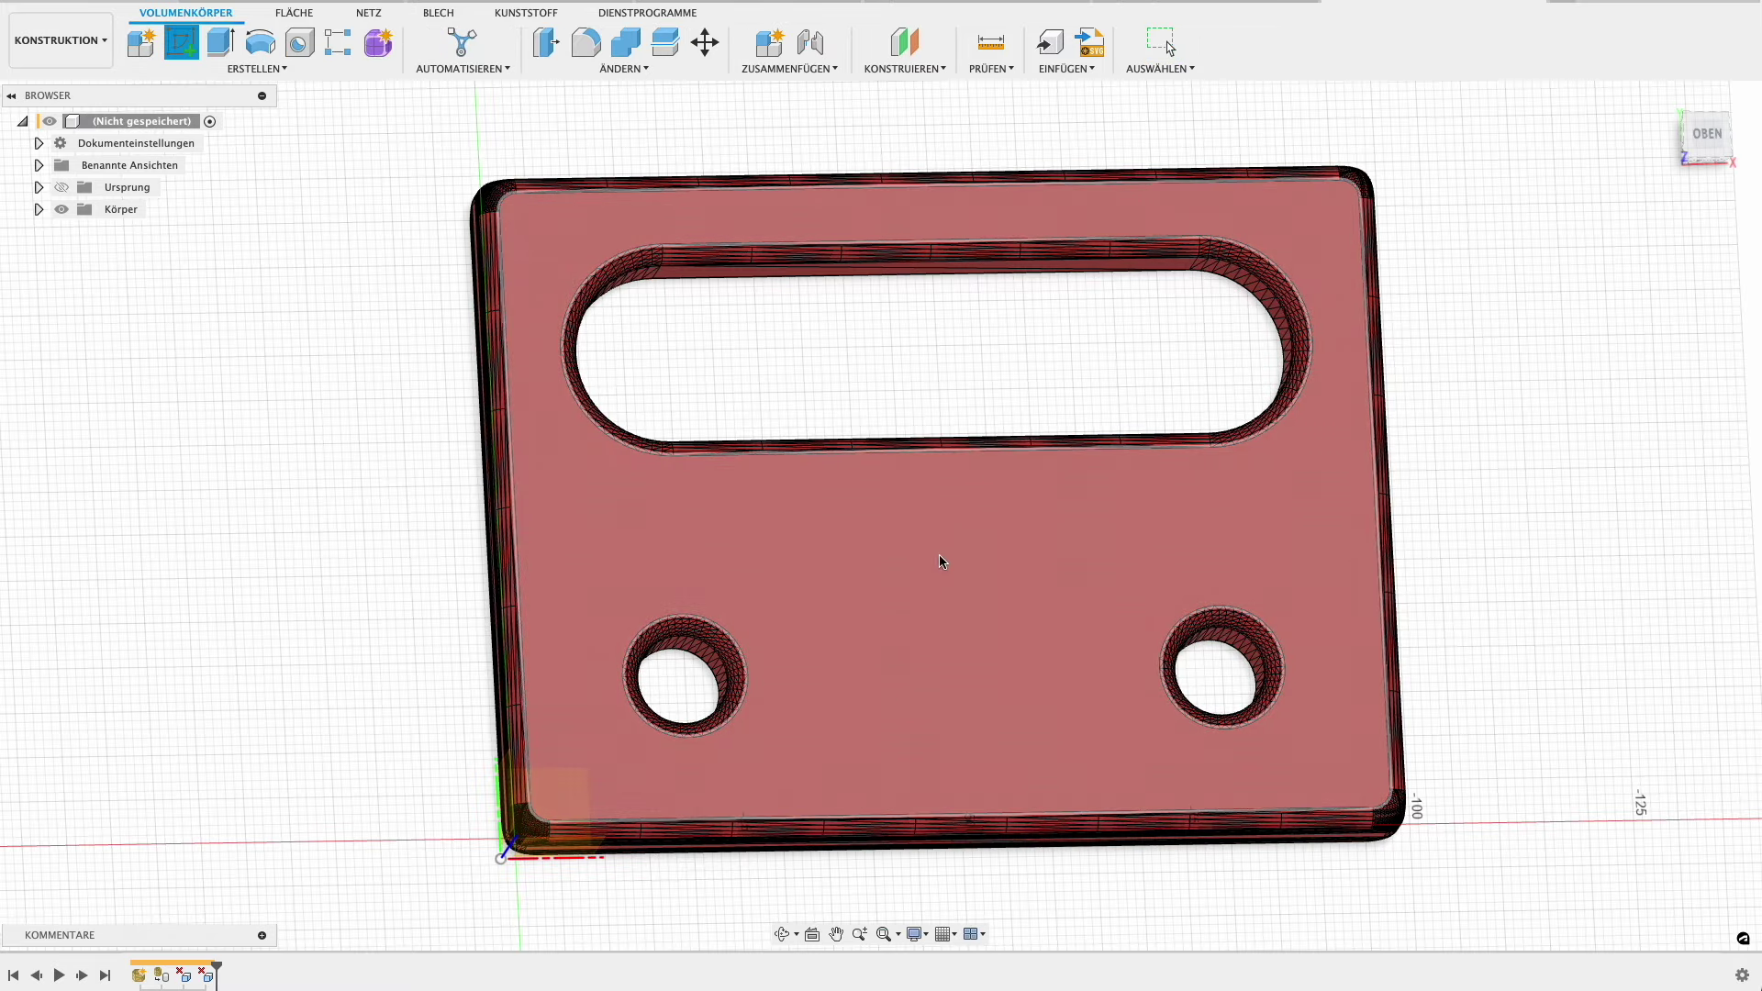
left_click(940, 558)
middle_click_drag(814, 633, 490, 884)
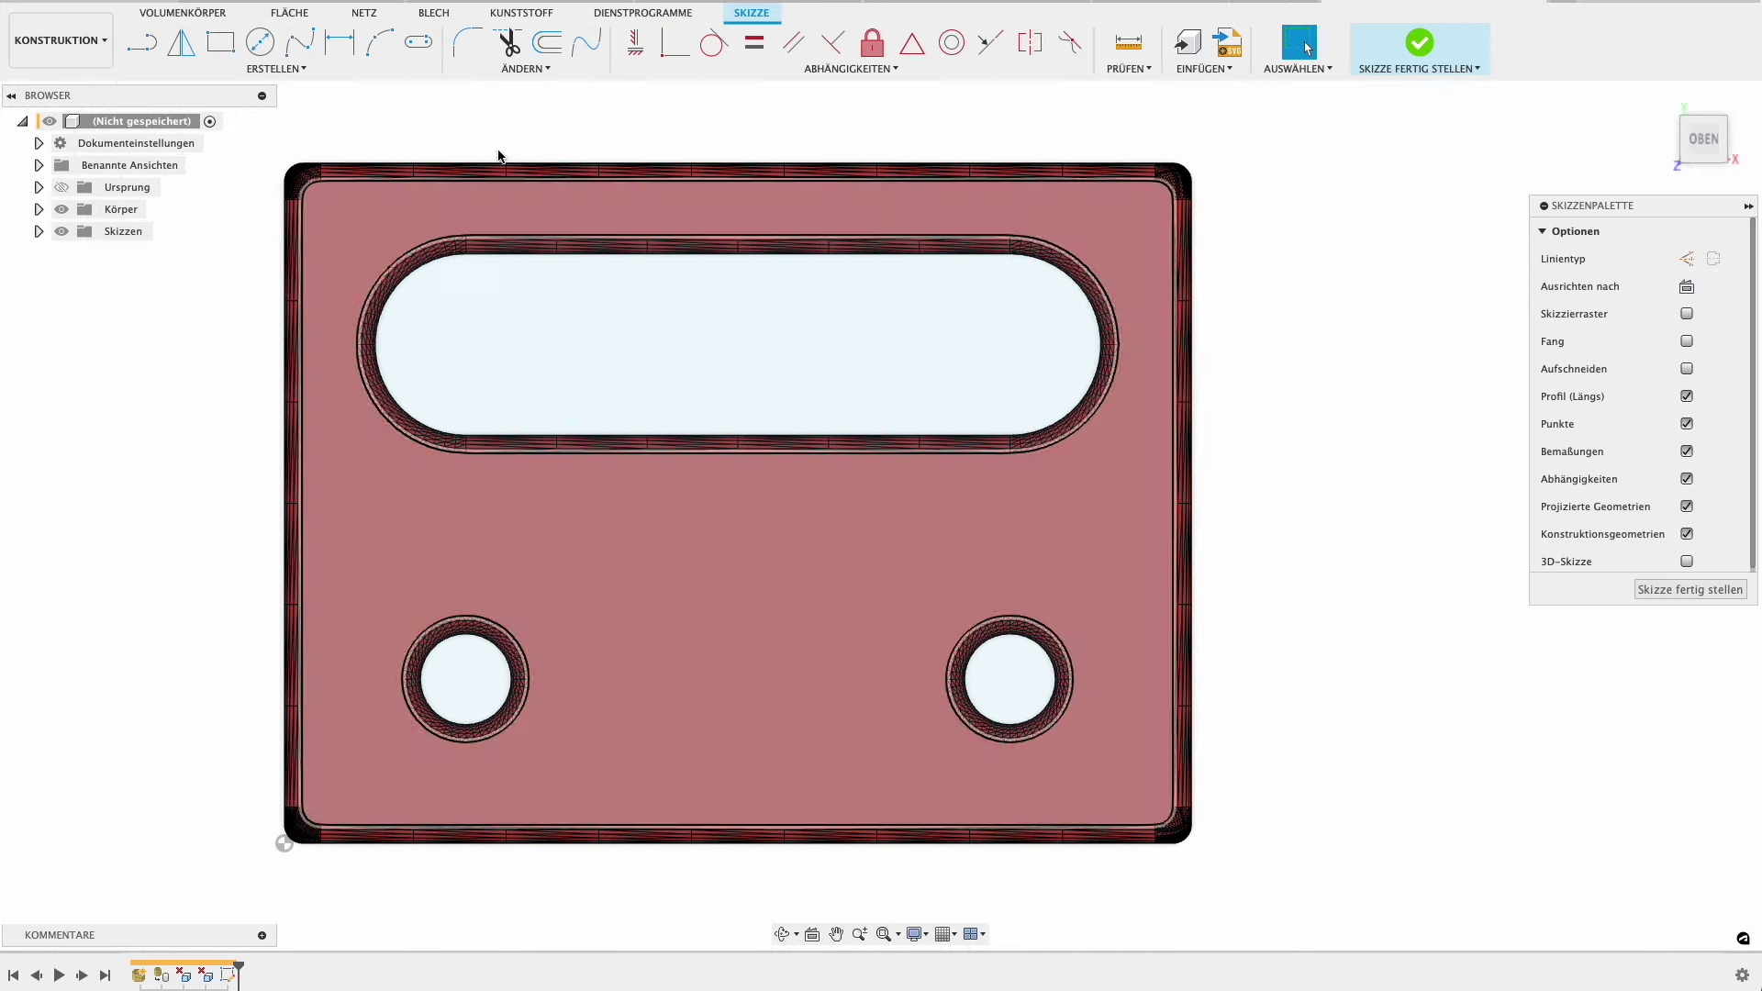
Add the text 'SENSOR A', 8 mm high and centre-aligned, to the sketch.
left_click(266, 69)
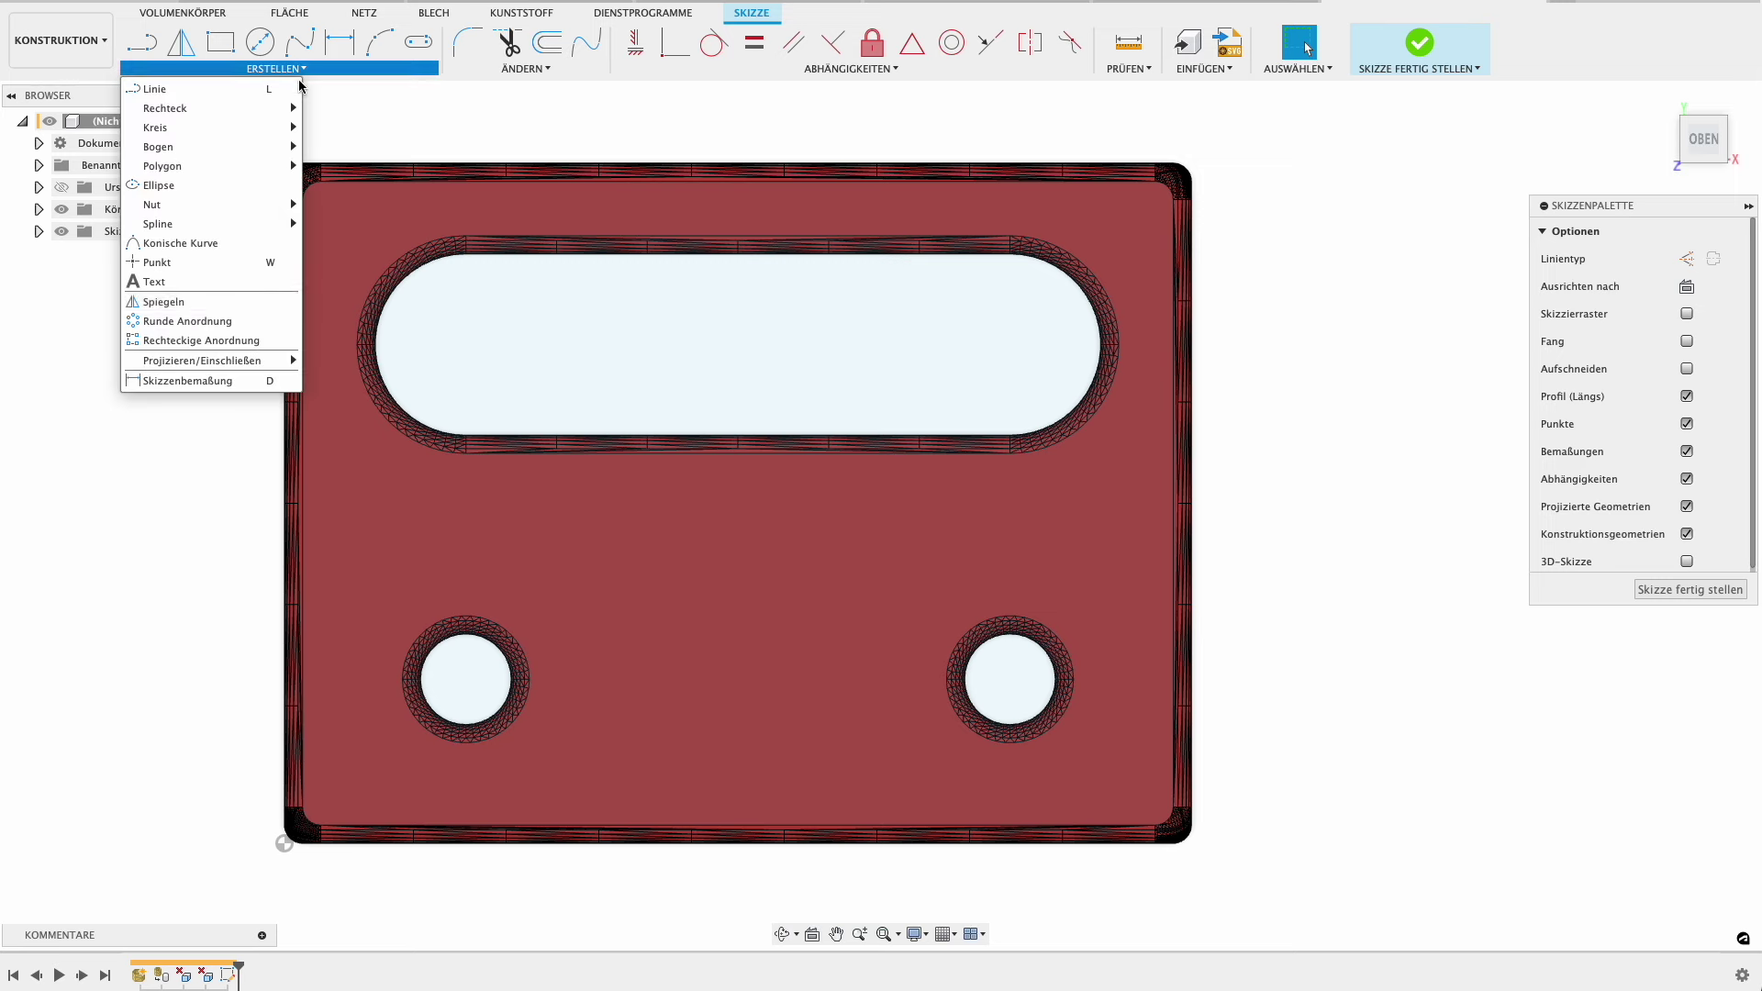
left_click(294, 353)
left_click(485, 486)
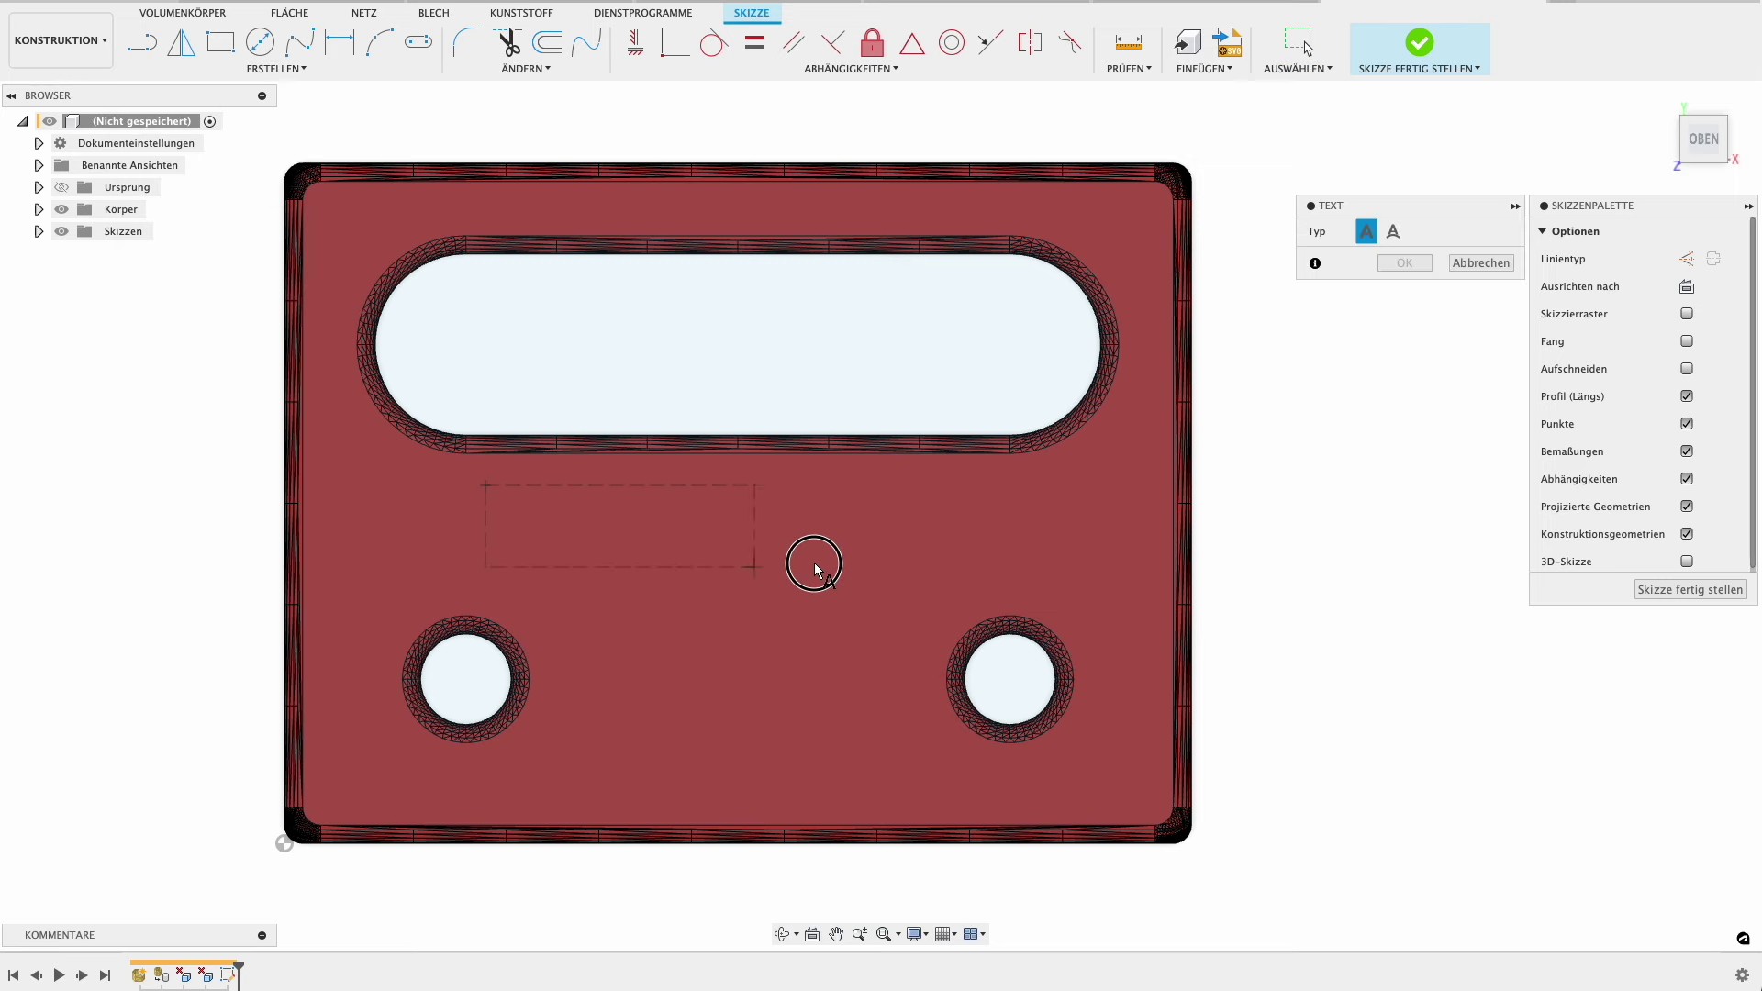
left_click(980, 599)
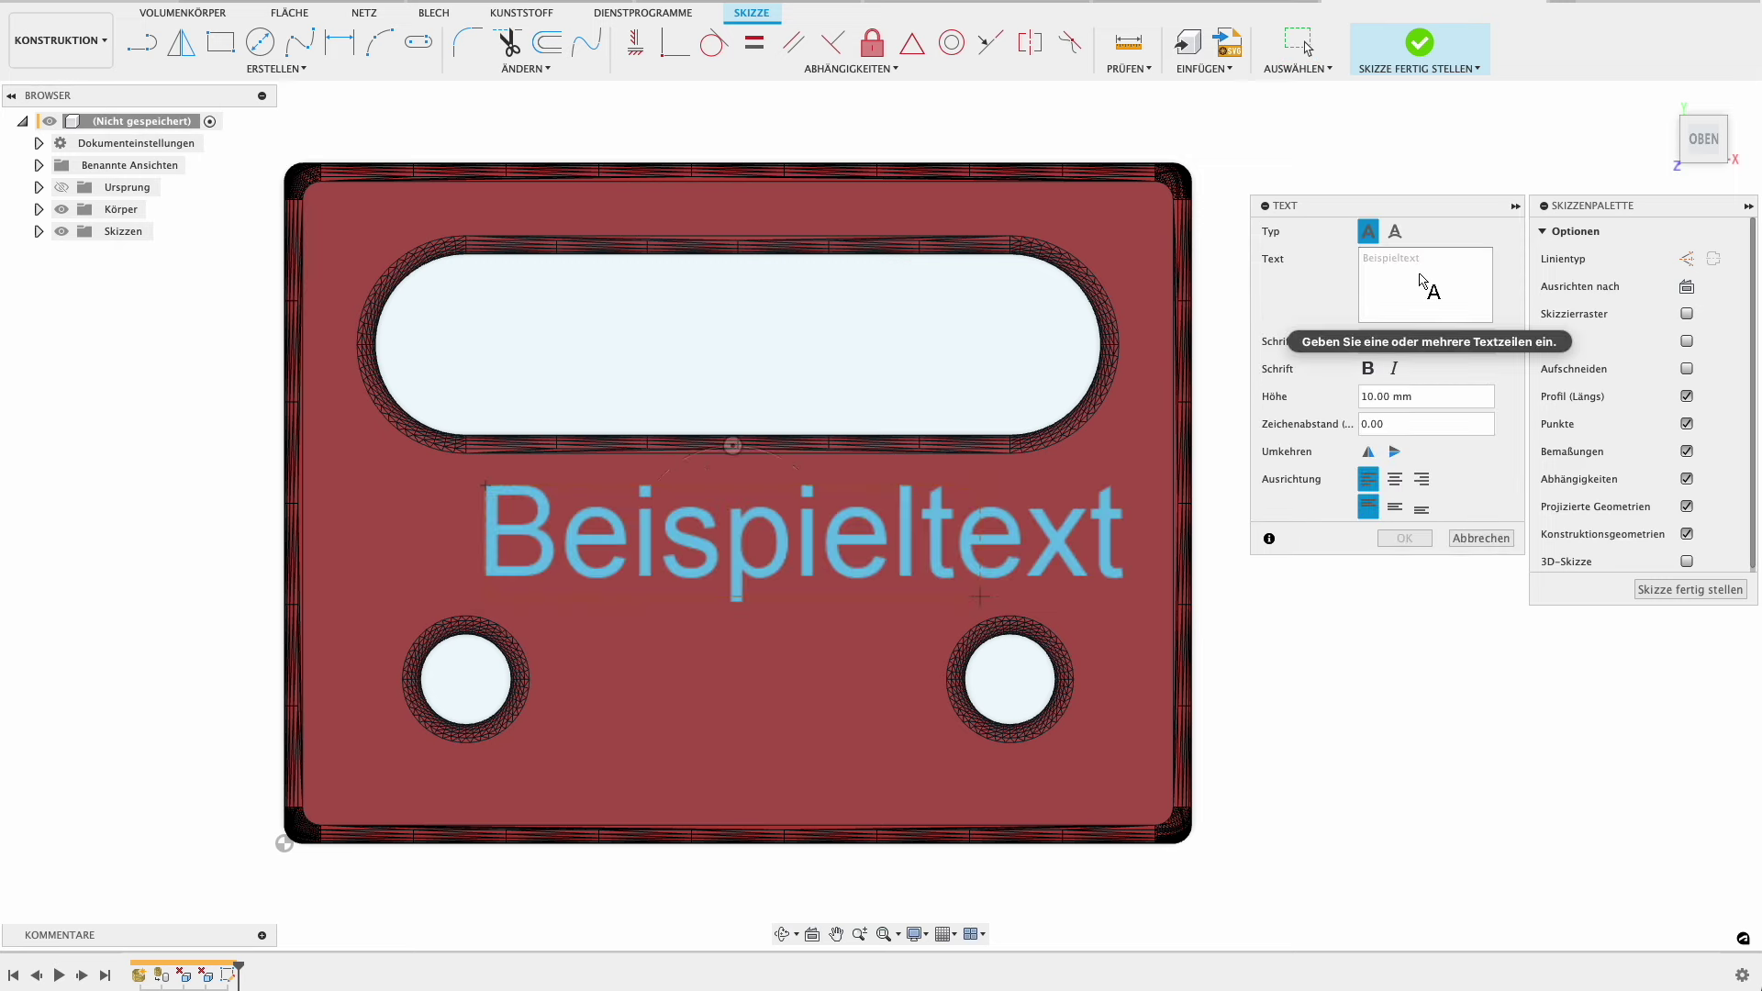
type("SENSOR A")
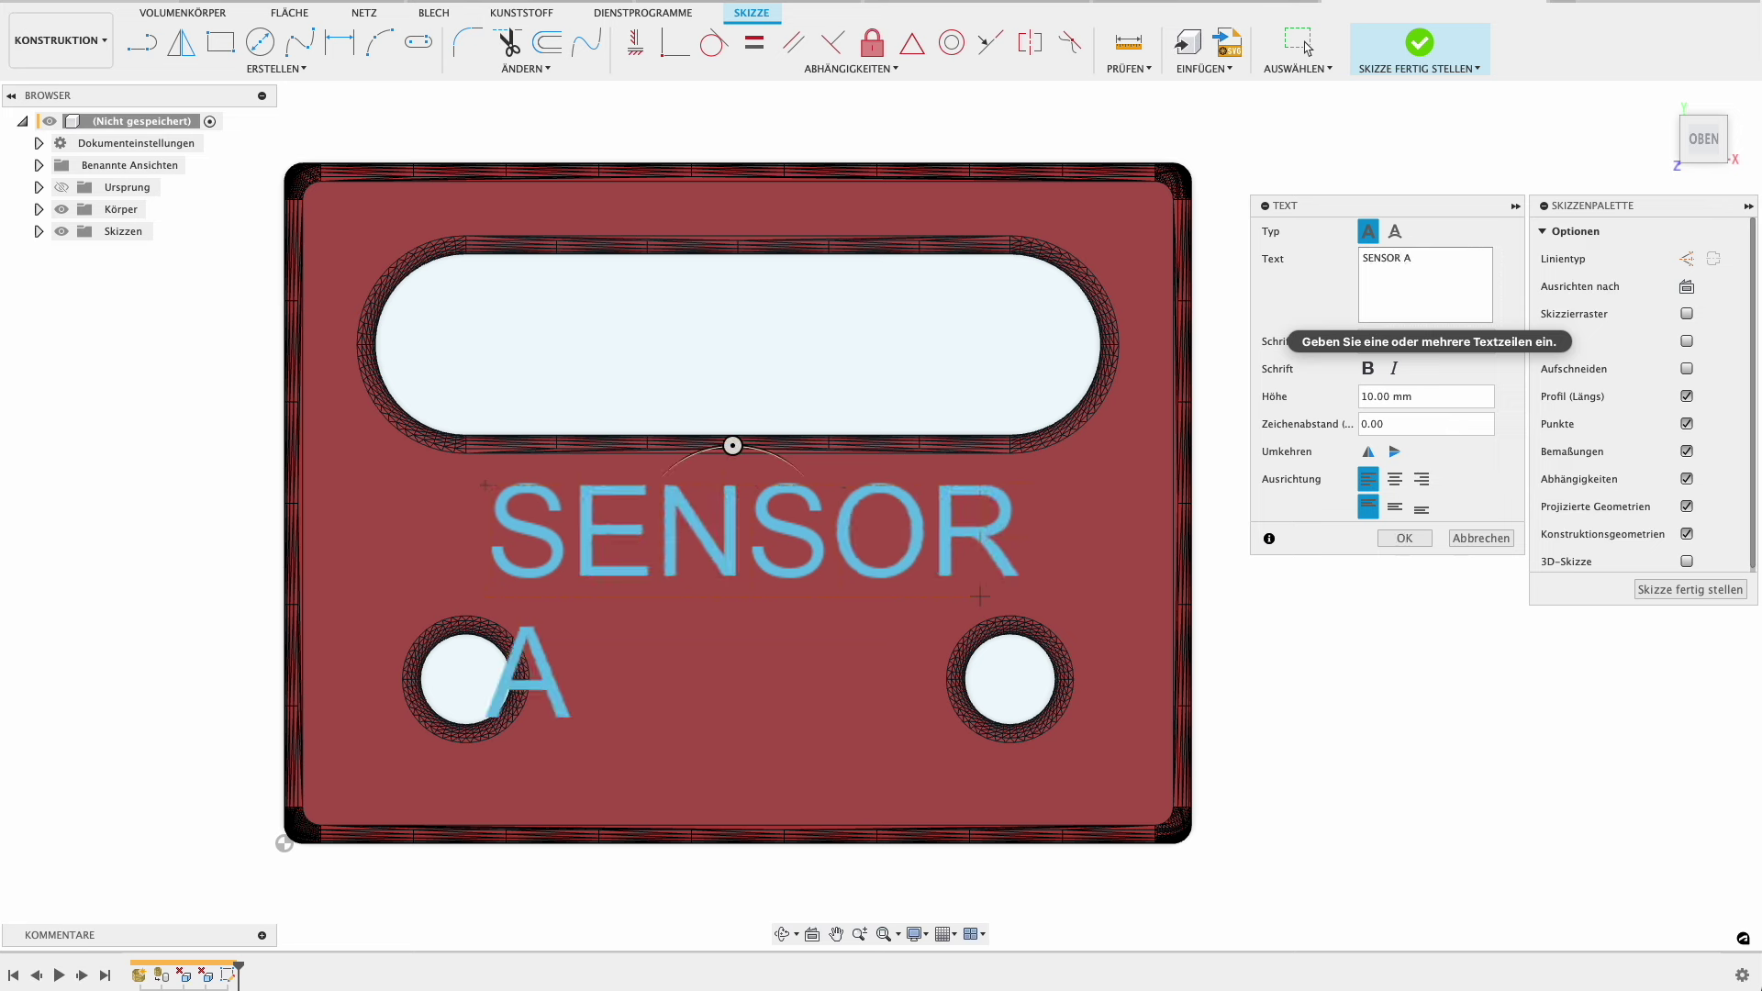
left_click(1419, 397)
type("8")
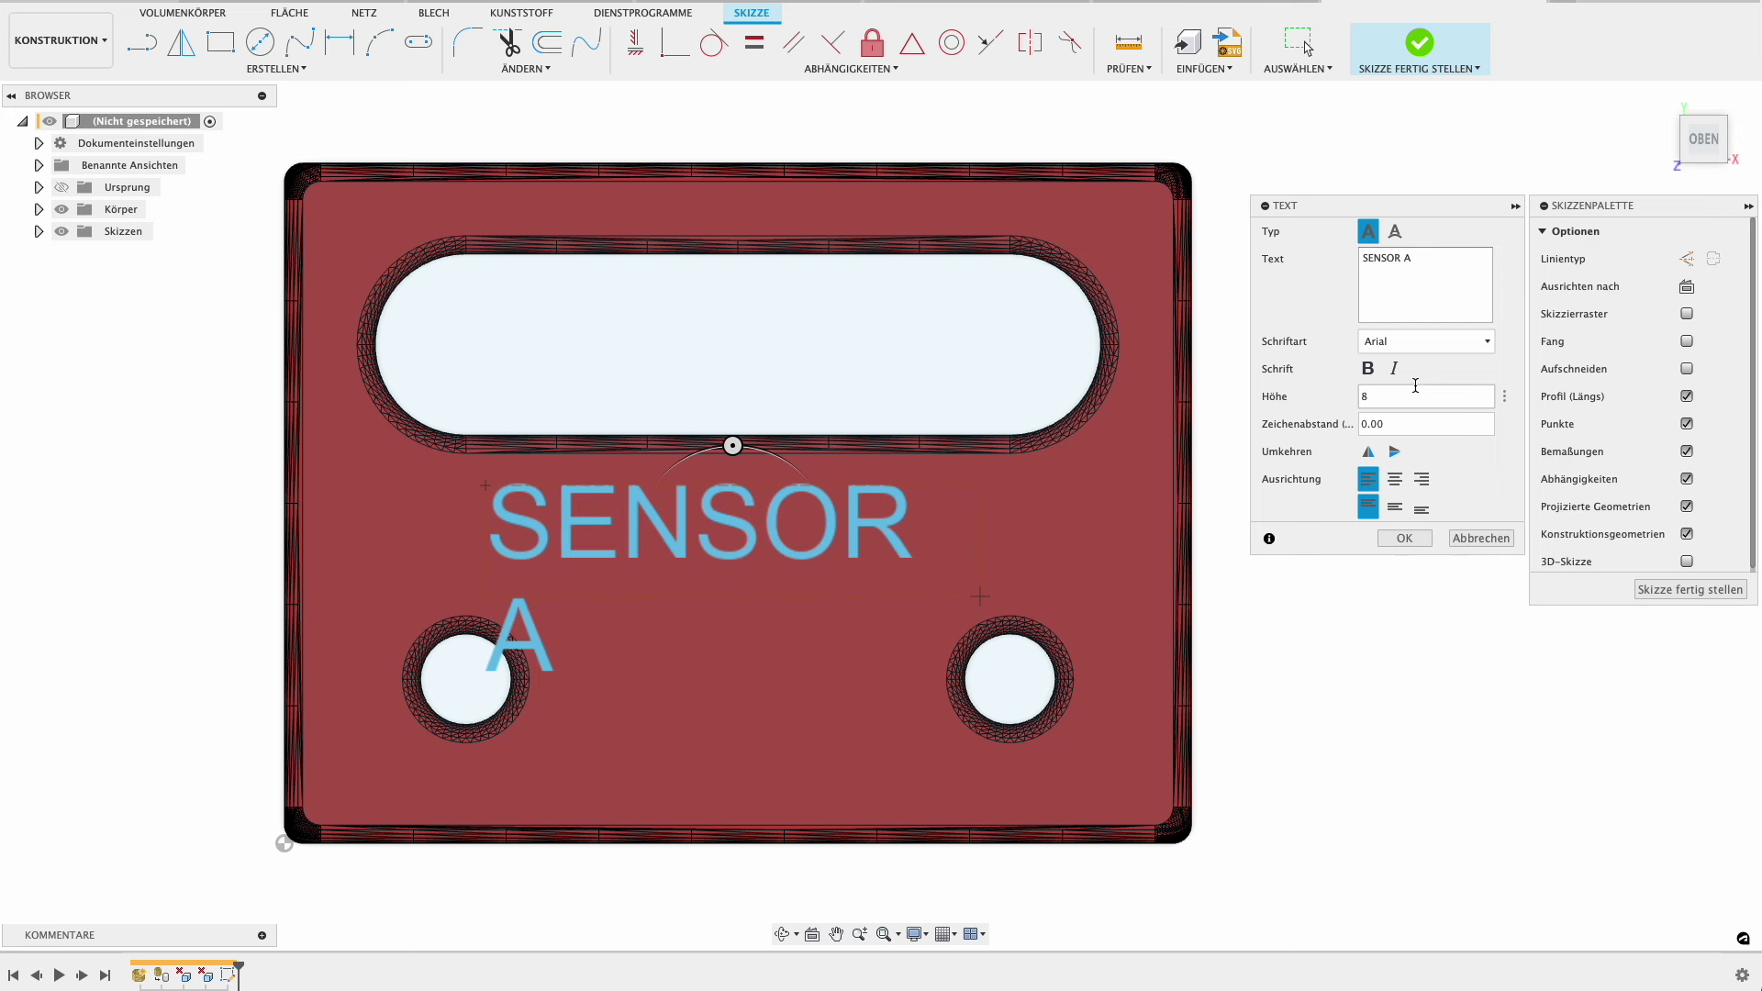
left_click(1395, 478)
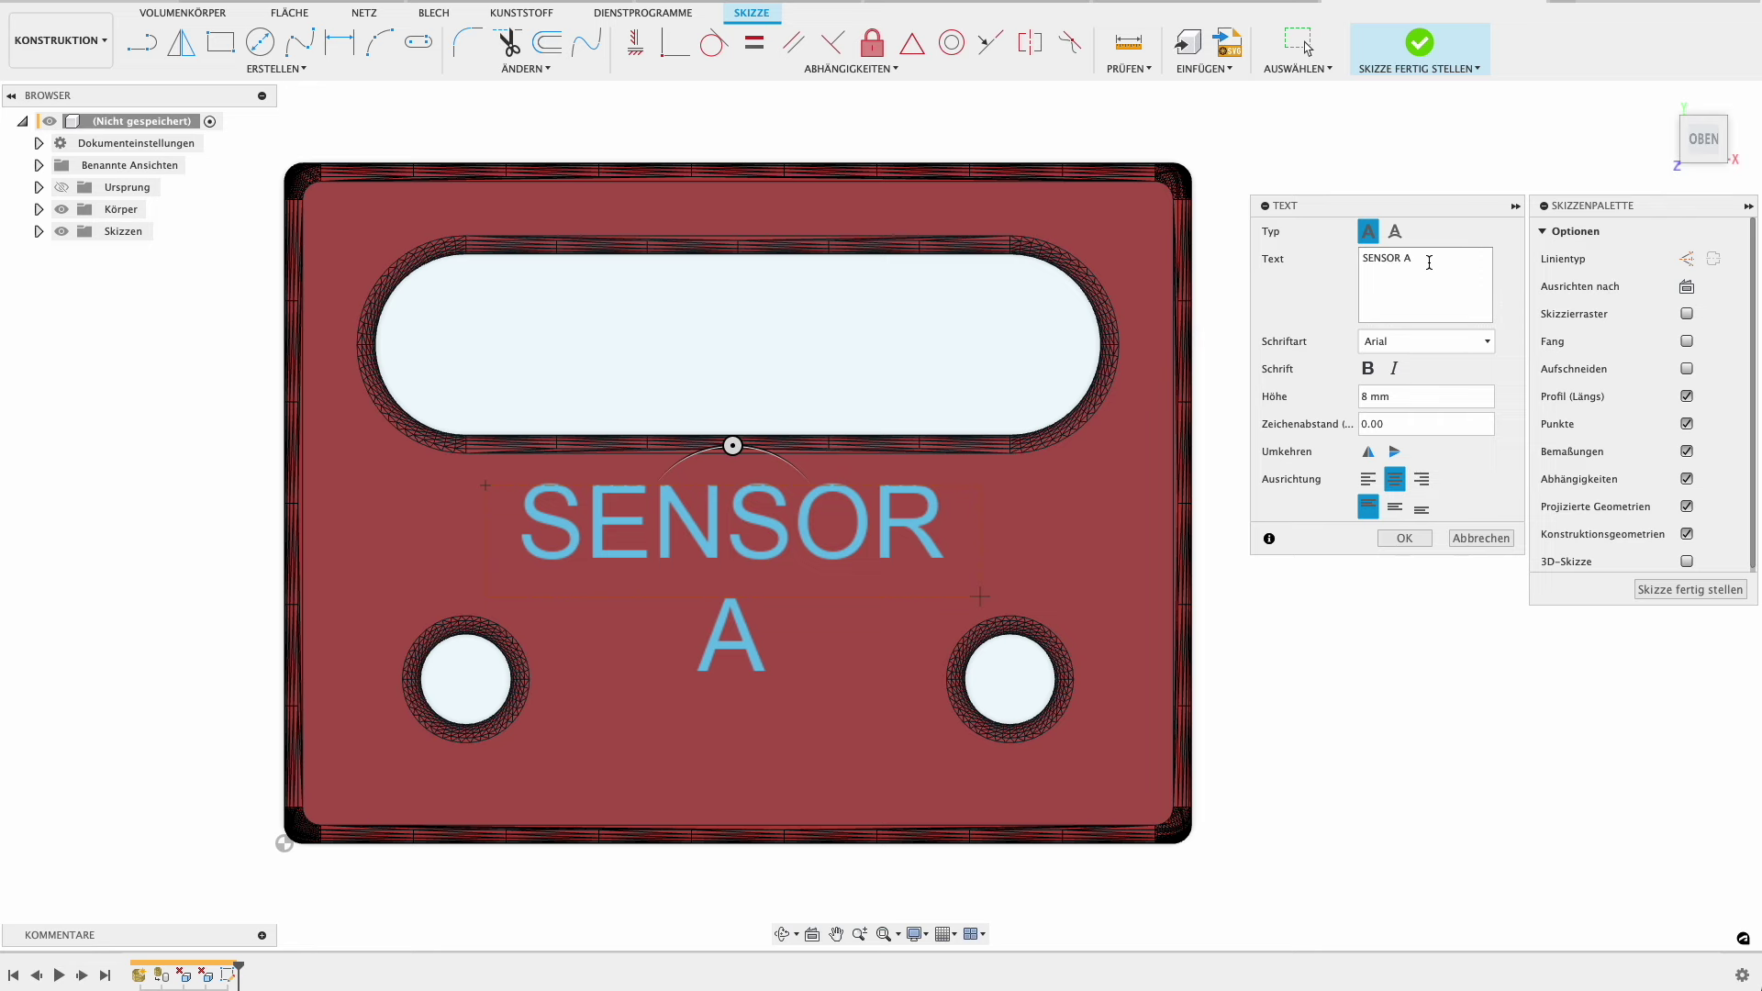
left_click(1404, 538)
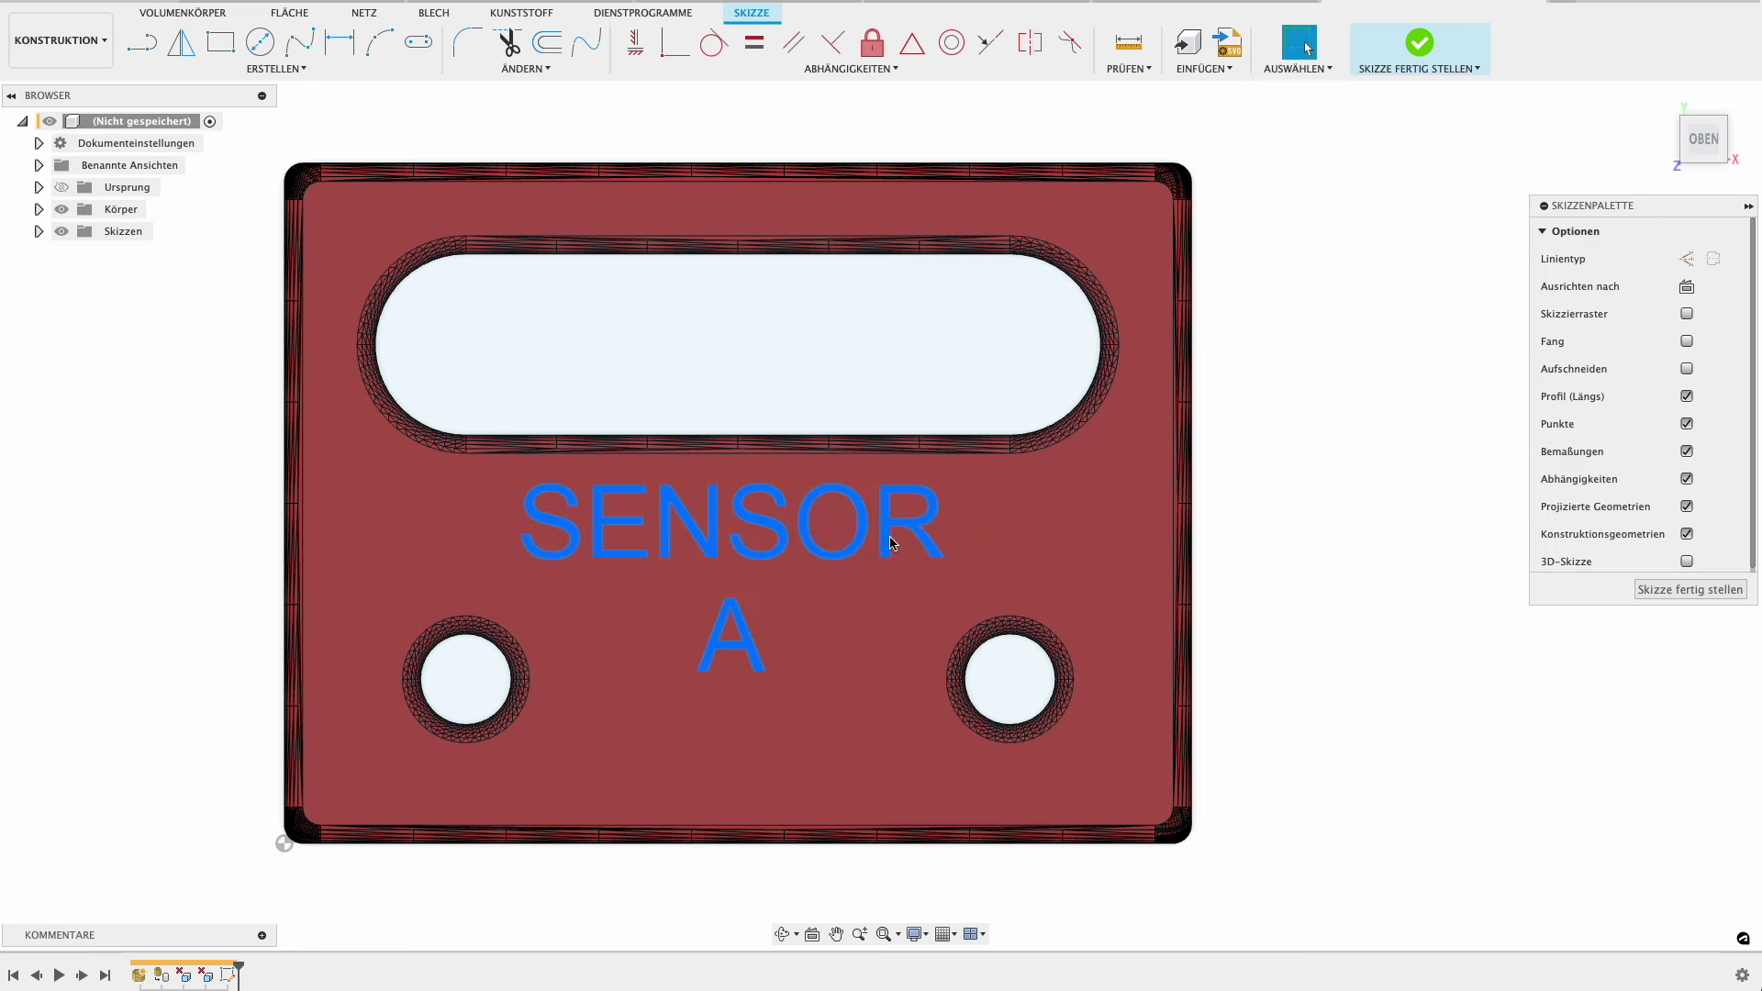
key("e")
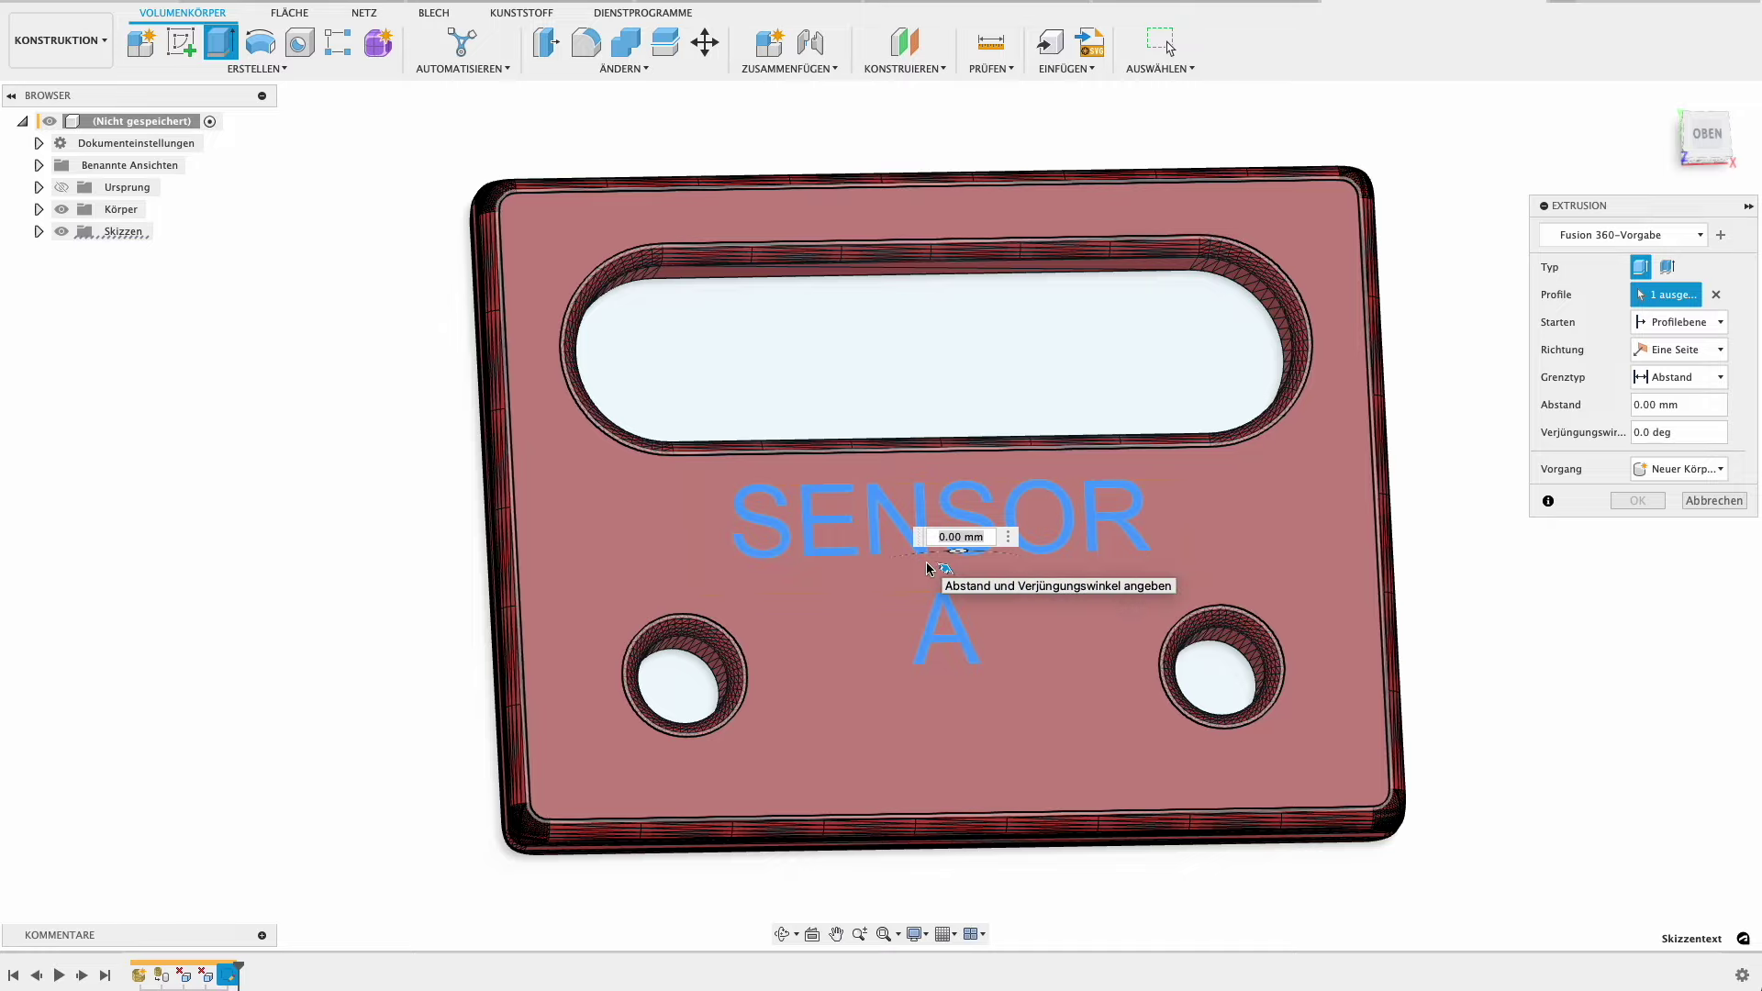
Cut the SENSOR A text into the plate with a -05 extrude depth.
type("-0")
type("5")
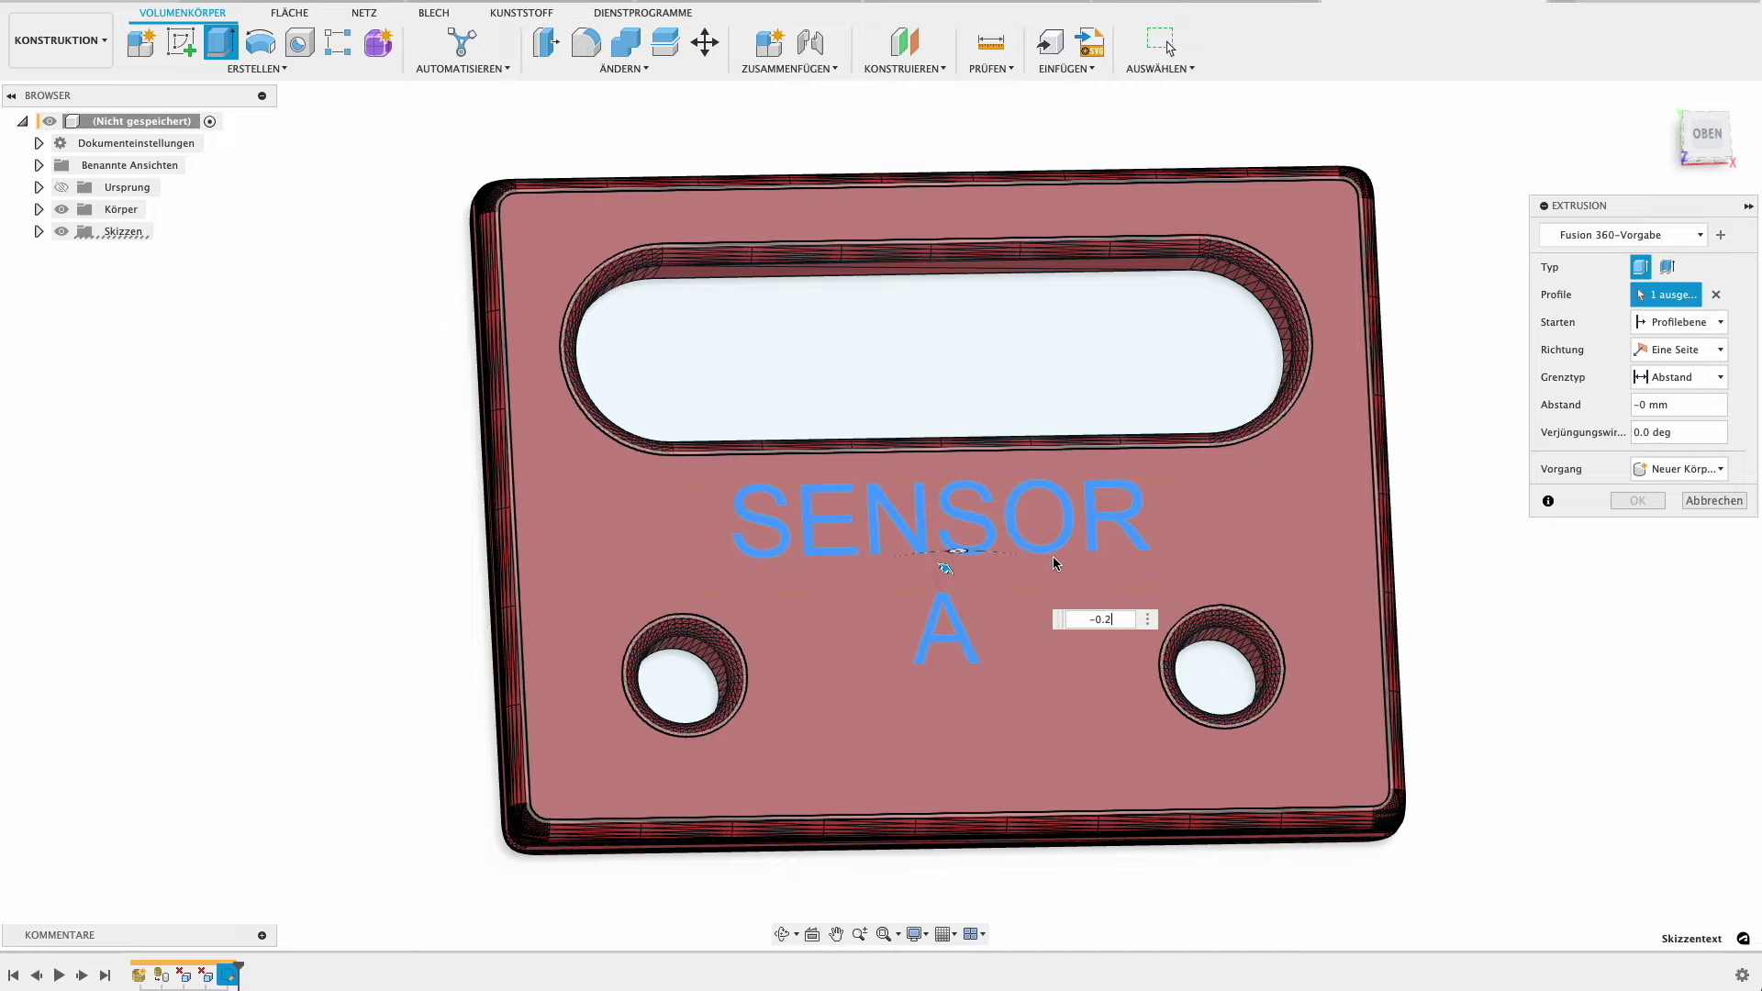
key("Return")
mouse_move(1413, 508)
middle_mouse_down()
mouse_move(1193, 554)
mouse_move(1227, 590)
mouse_move(1216, 563)
mouse_move(1298, 460)
mouse_move(1263, 495)
middle_mouse_up()
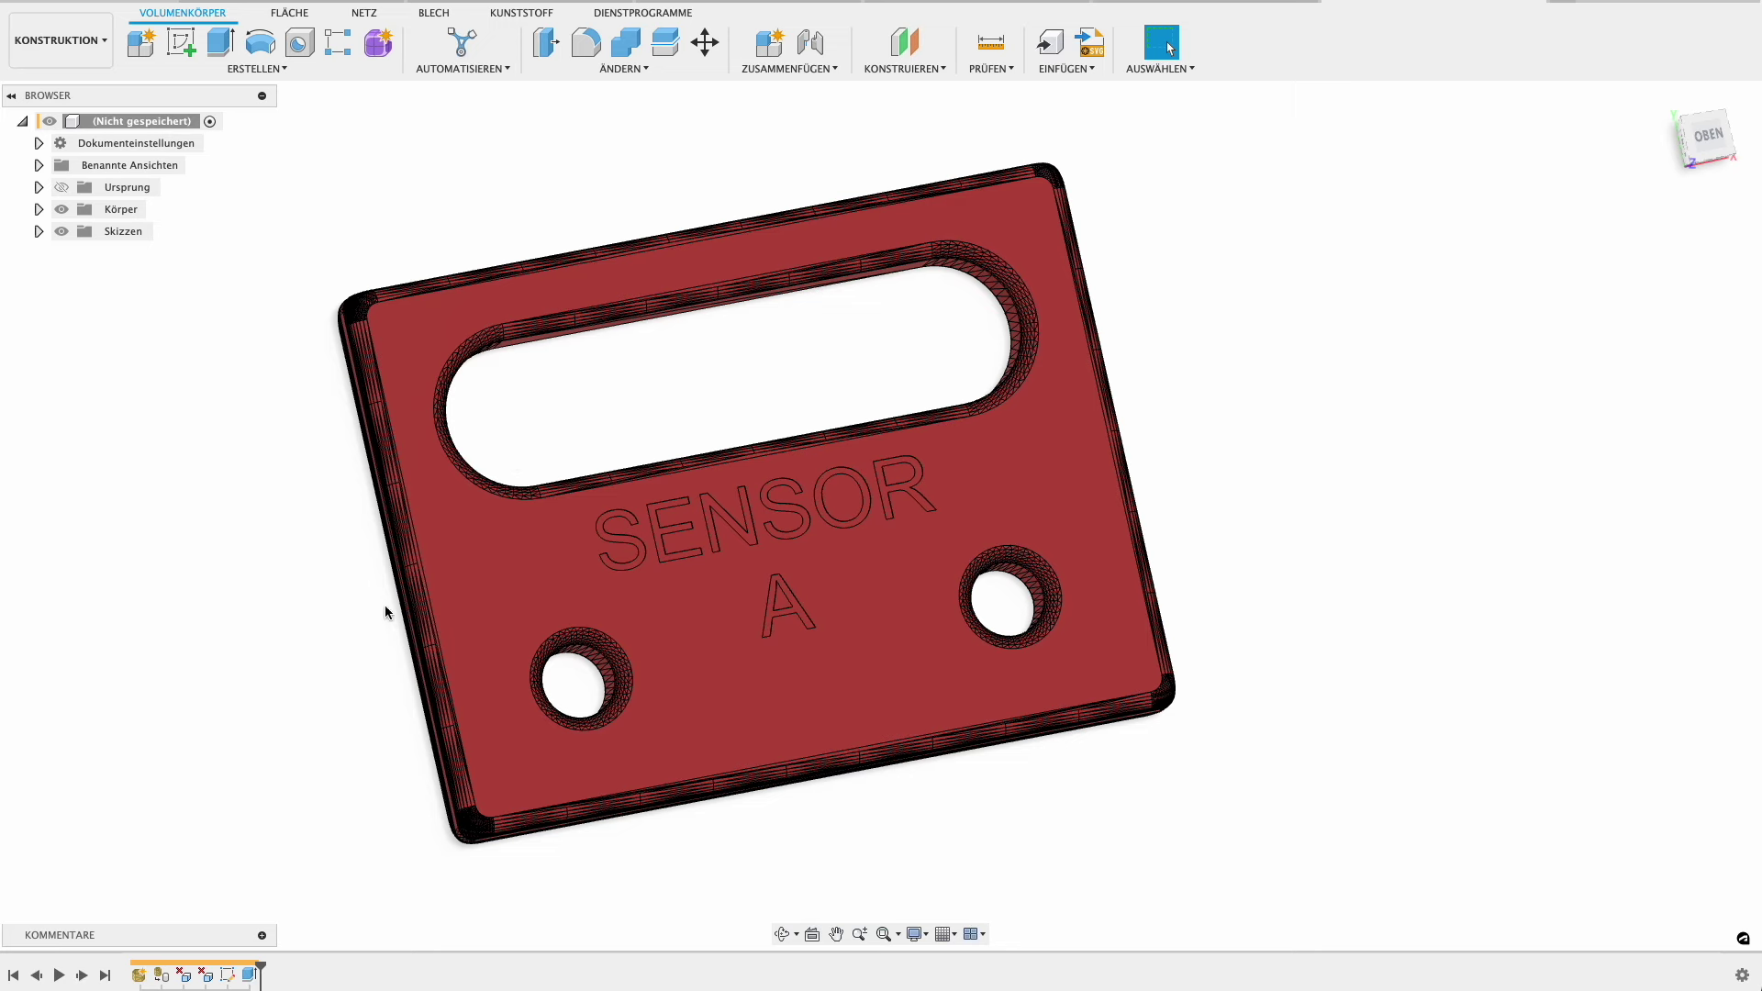
scroll(495, 563, "up", 1)
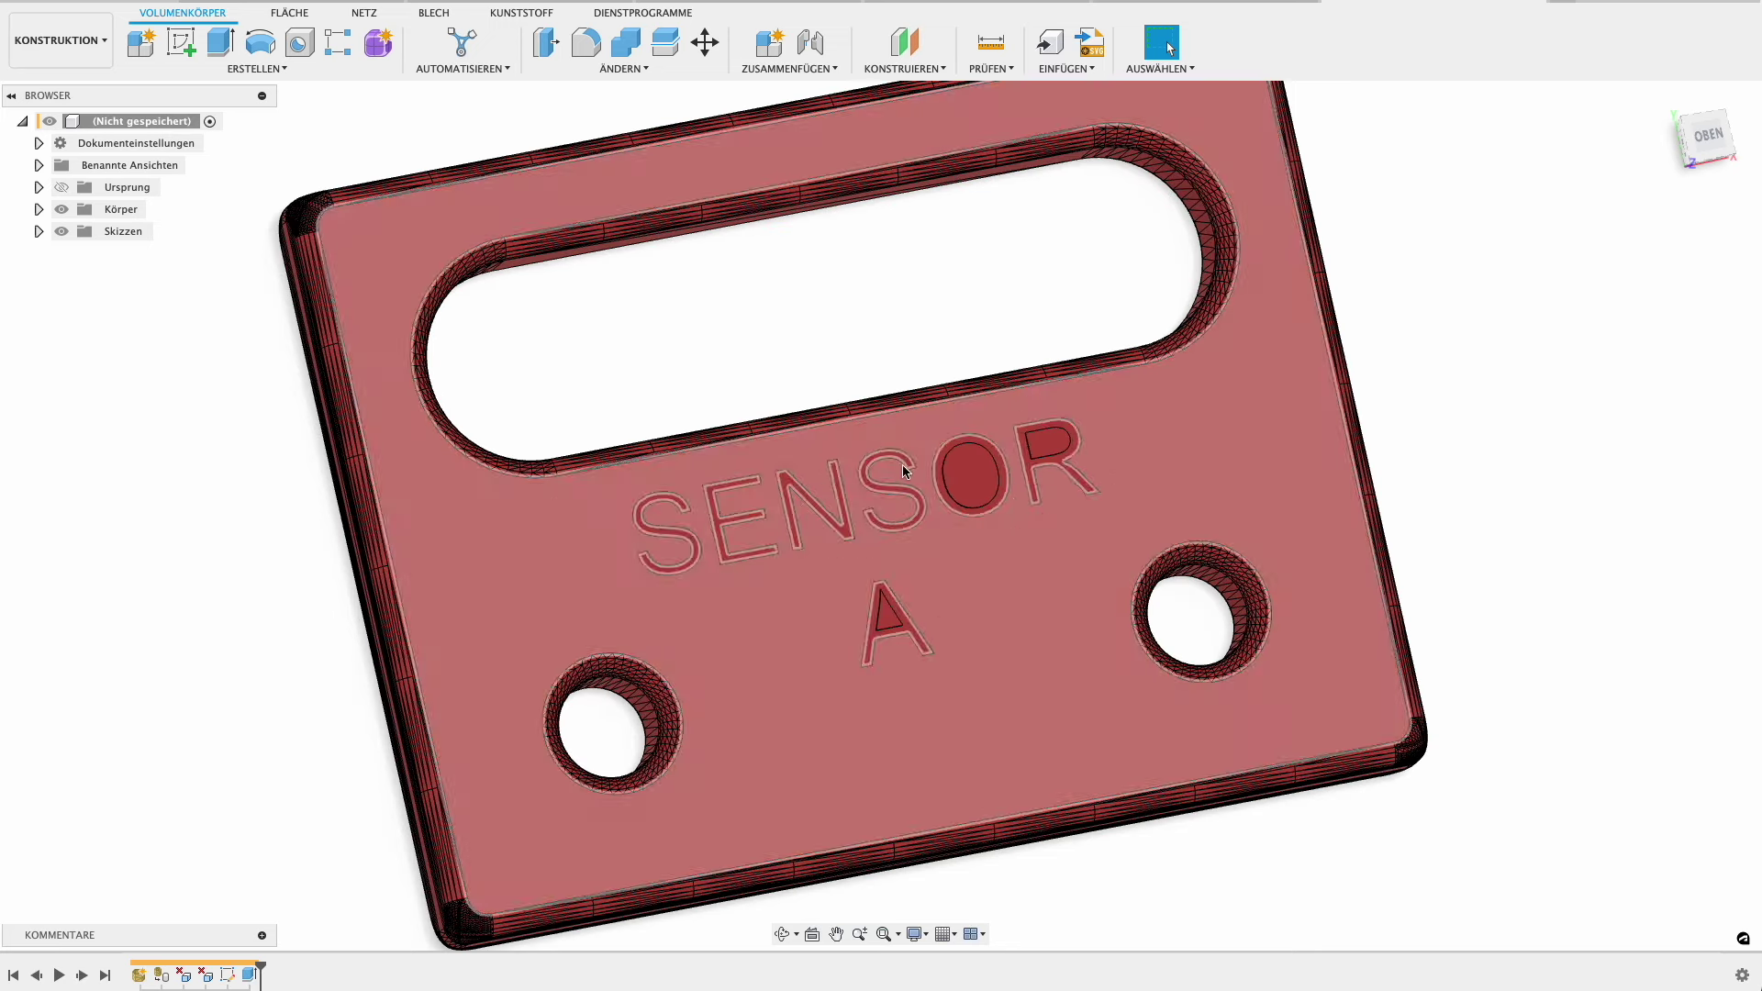
scroll(964, 469, "down", 1)
mouse_move(972, 470)
middle_mouse_down()
mouse_move(879, 415)
mouse_move(846, 421)
middle_mouse_up()
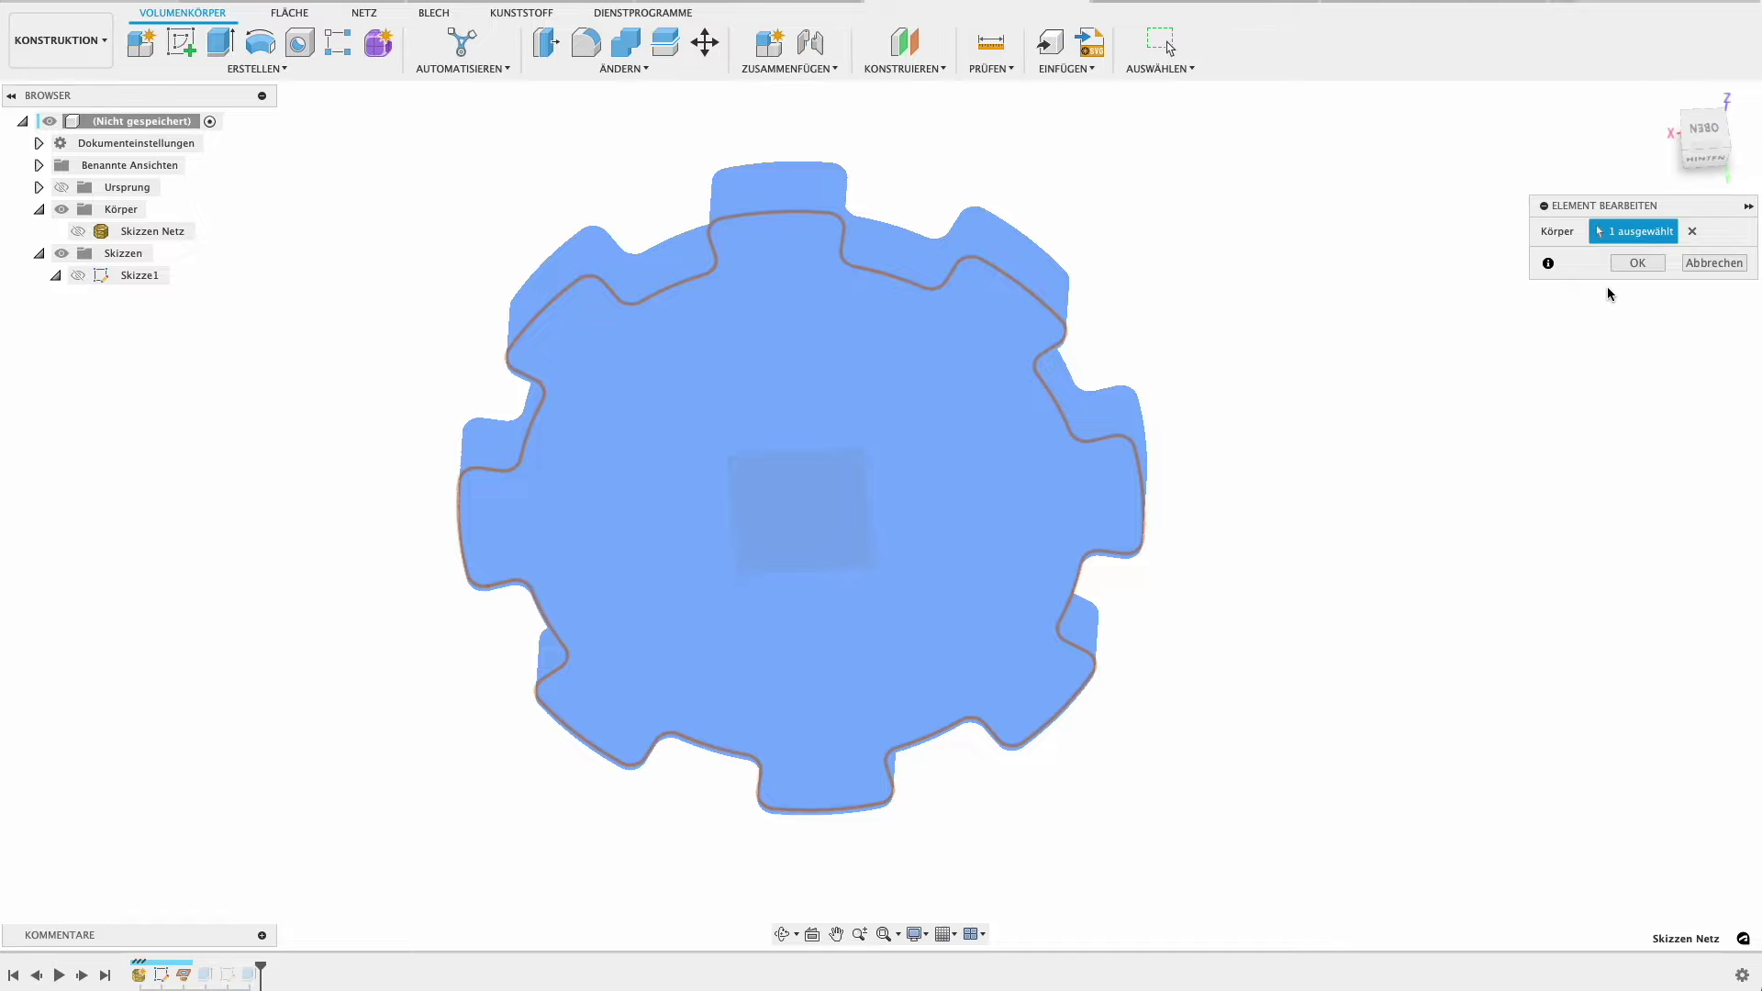
Confirm the hollow gear body edit, then return to the SENSOR A plate document.
left_click(1629, 266)
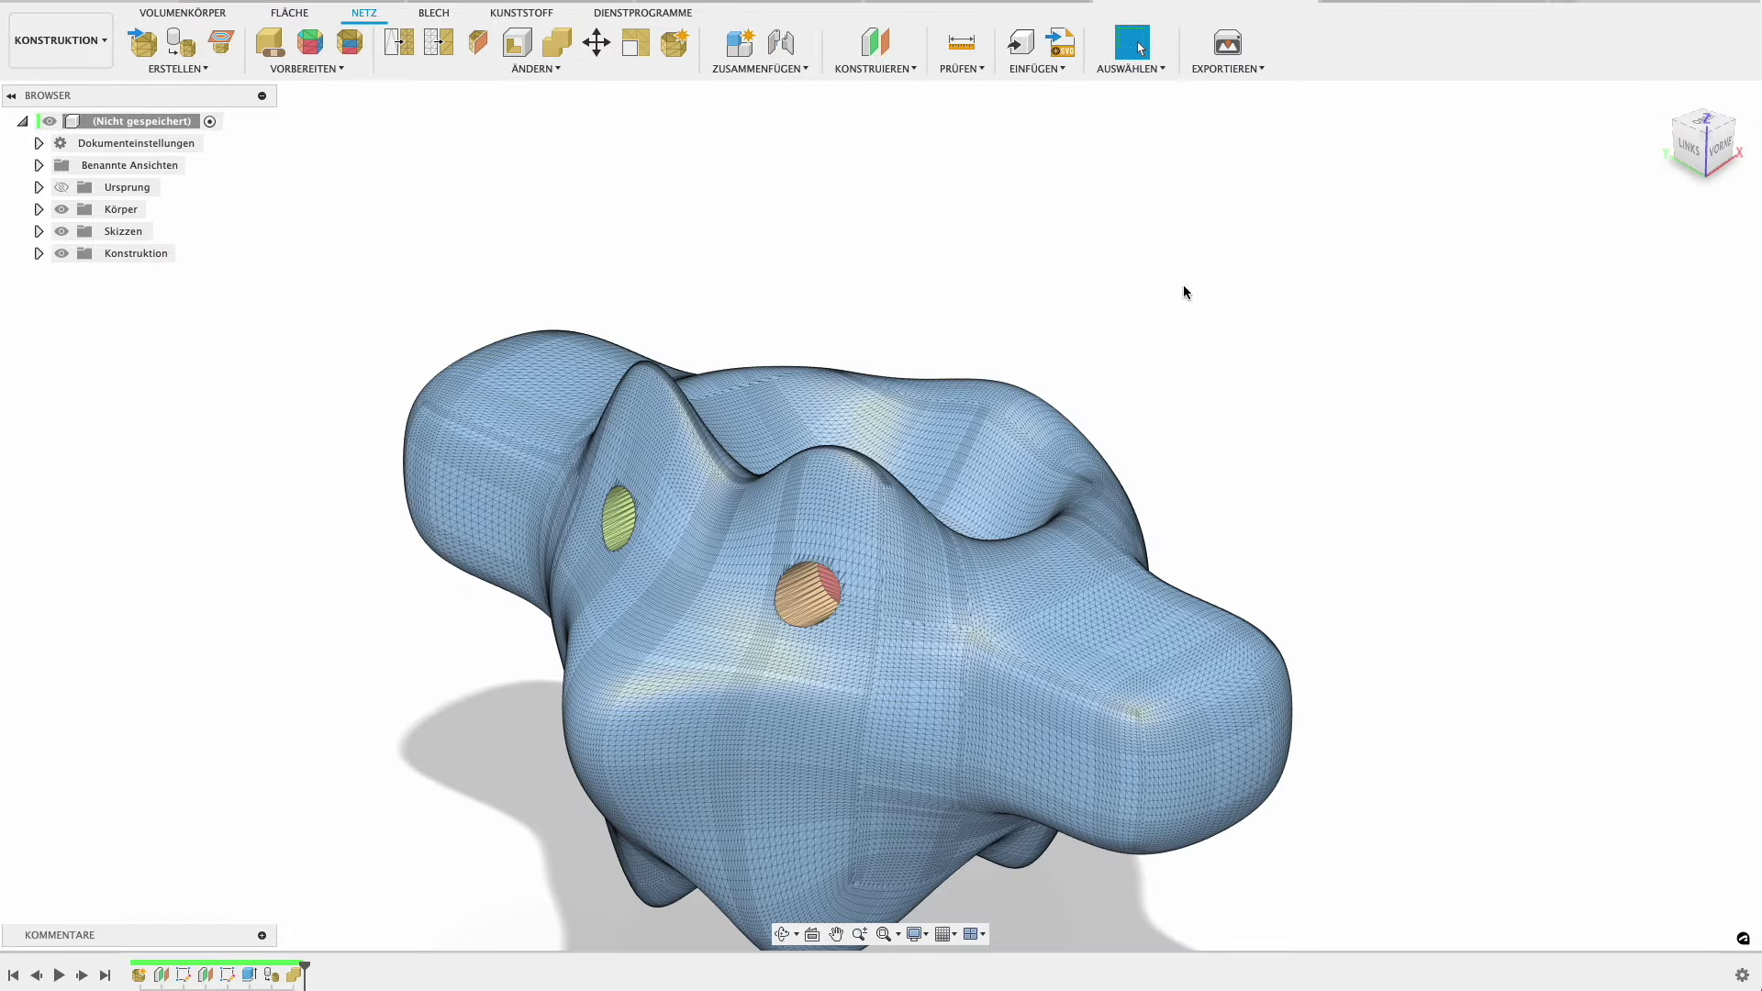
mouse_move(1184, 292)
middle_mouse_down("shift")
mouse_move(1147, 399)
mouse_move(1212, 365)
middle_mouse_up("shift")
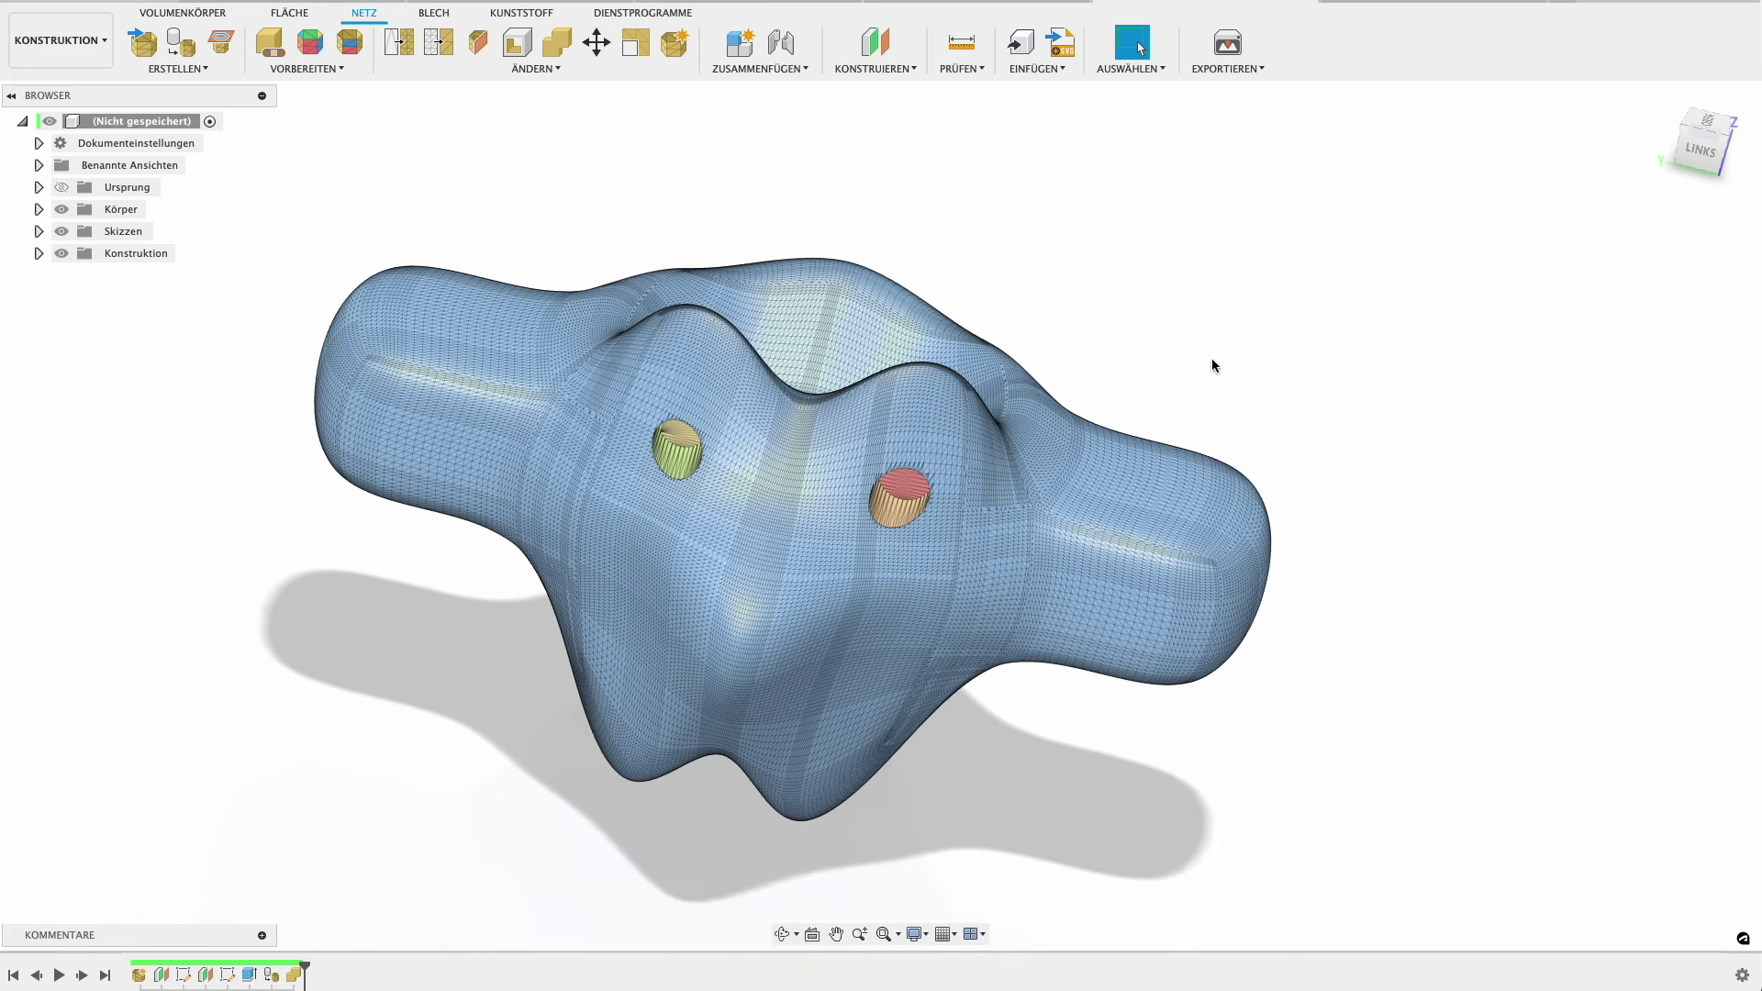
left_click(1455, 2)
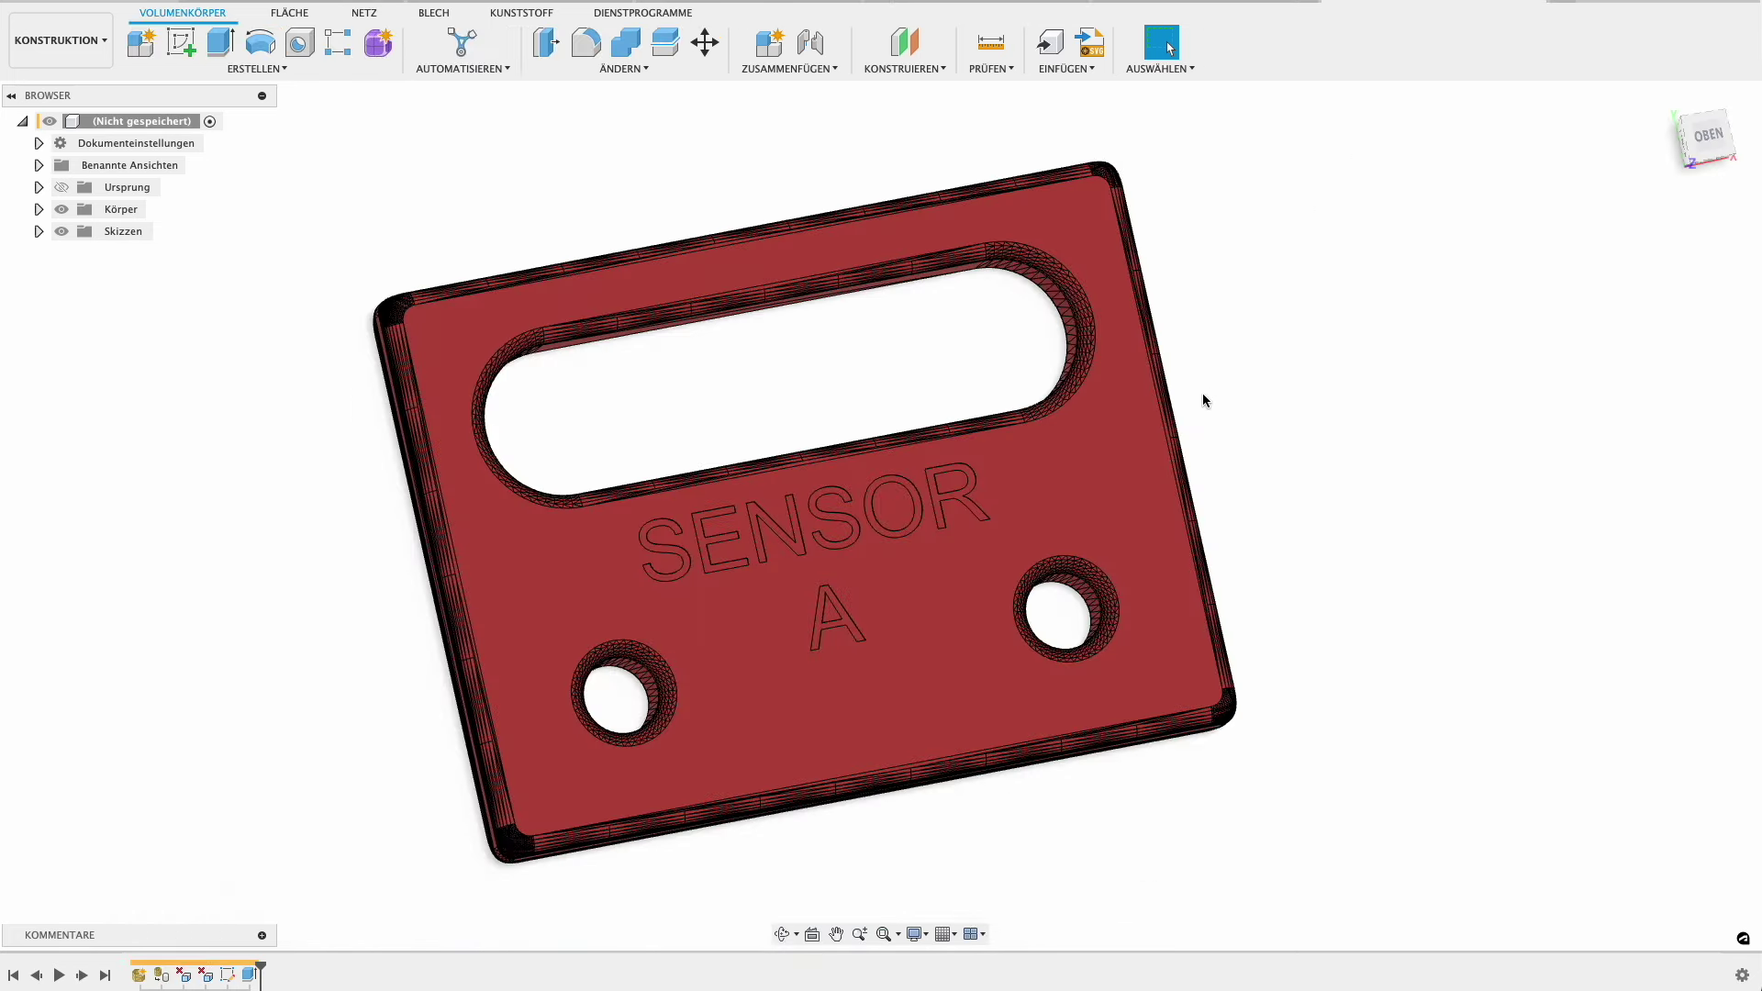
mouse_move(1203, 399)
middle_mouse_down("shift")
mouse_move(1317, 689)
mouse_move(1290, 535)
mouse_move(1245, 430)
mouse_move(1331, 495)
middle_mouse_up("shift")
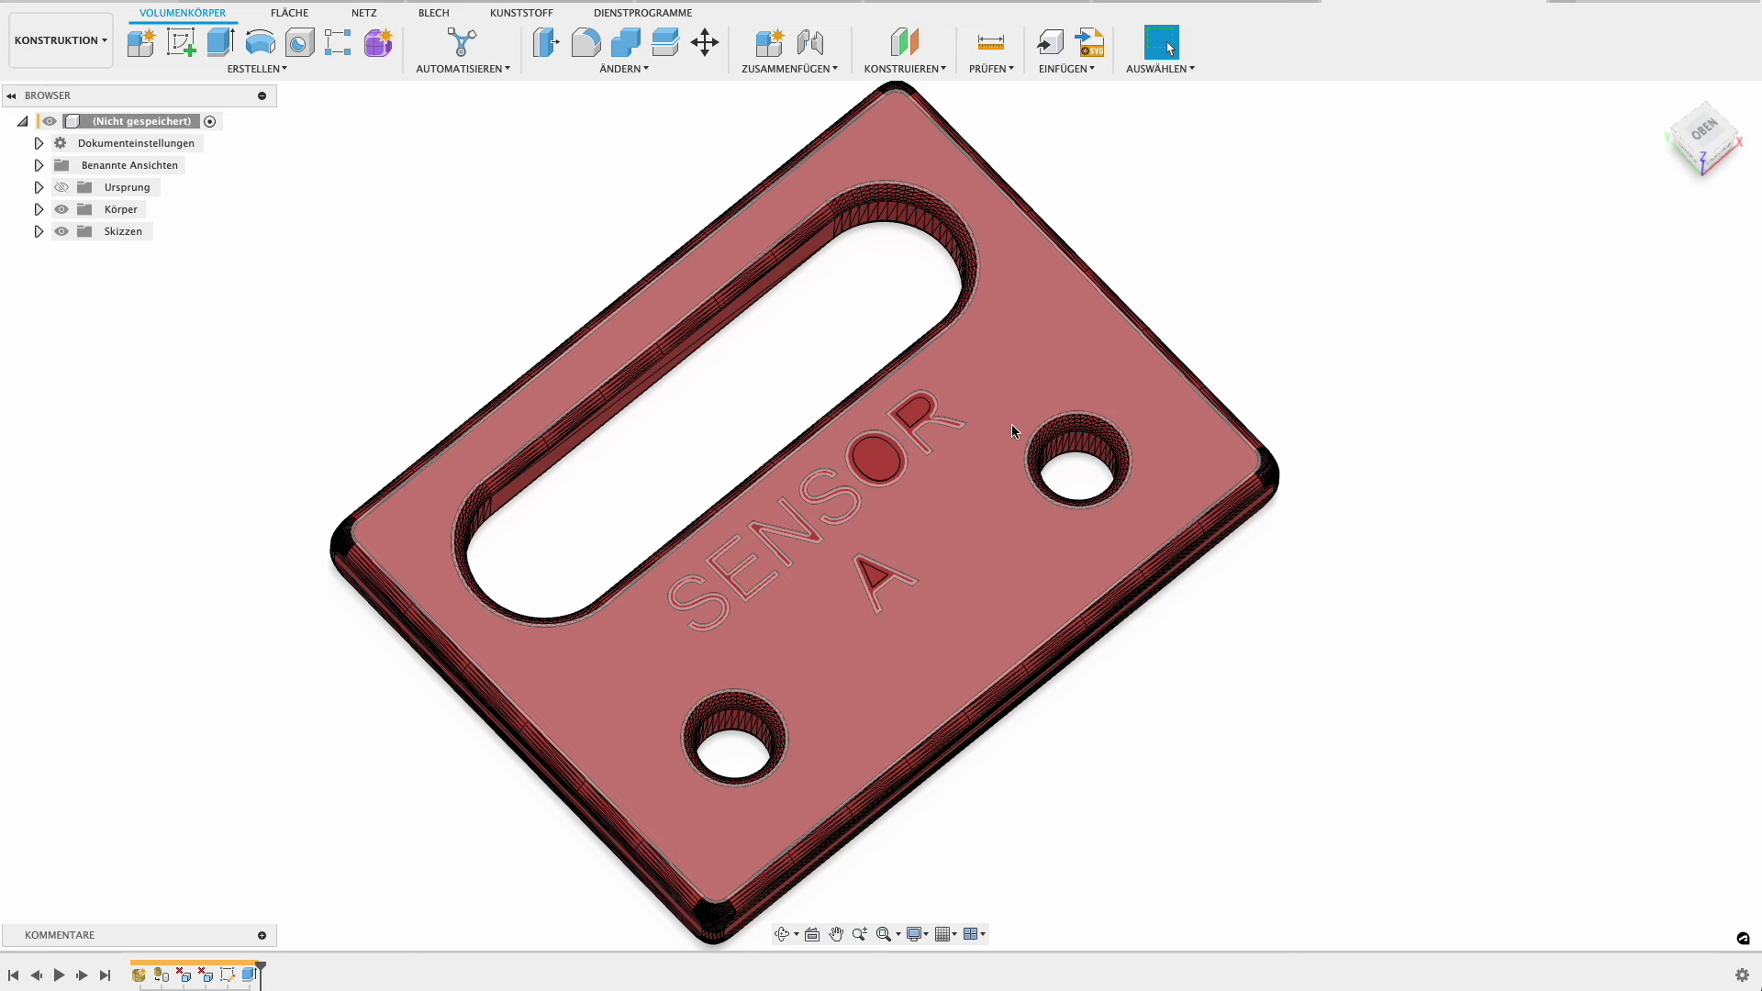
mouse_move(1185, 327)
middle_mouse_down()
mouse_move(1134, 394)
mouse_move(1165, 367)
middle_mouse_up()
scroll(1182, 336, "down", 2)
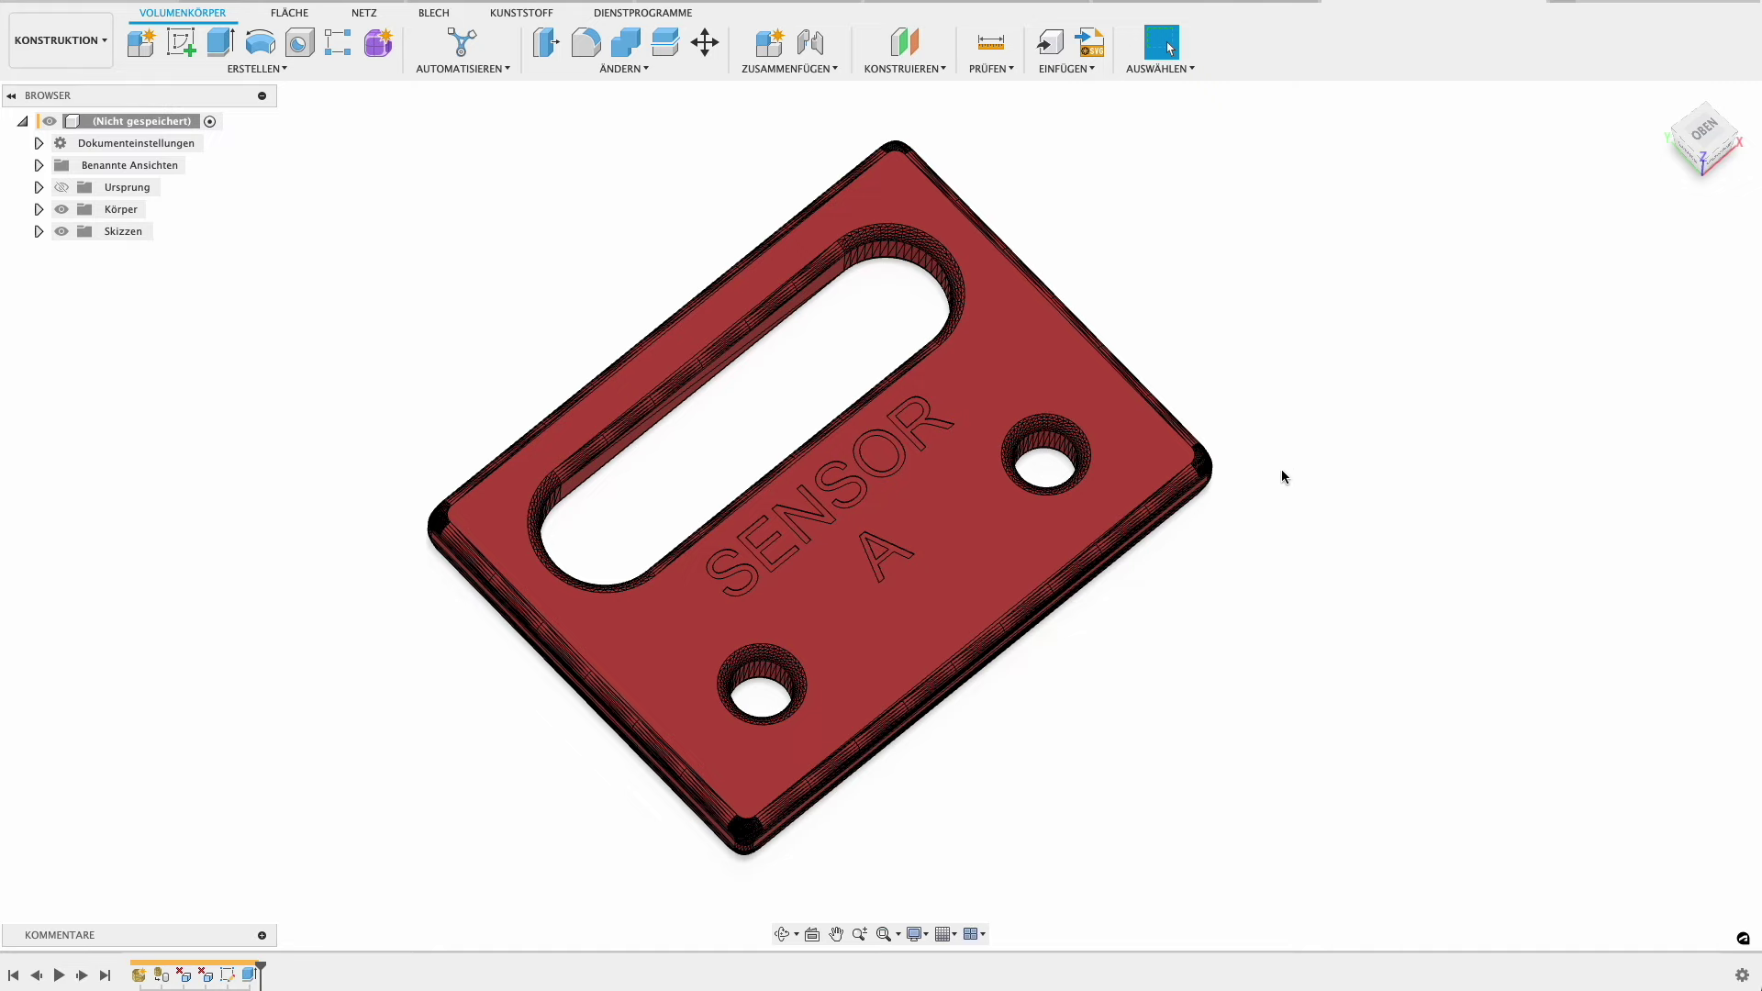
mouse_move(1281, 476)
middle_mouse_down("shift")
mouse_move(1207, 449)
mouse_move(1242, 472)
middle_mouse_up("shift")
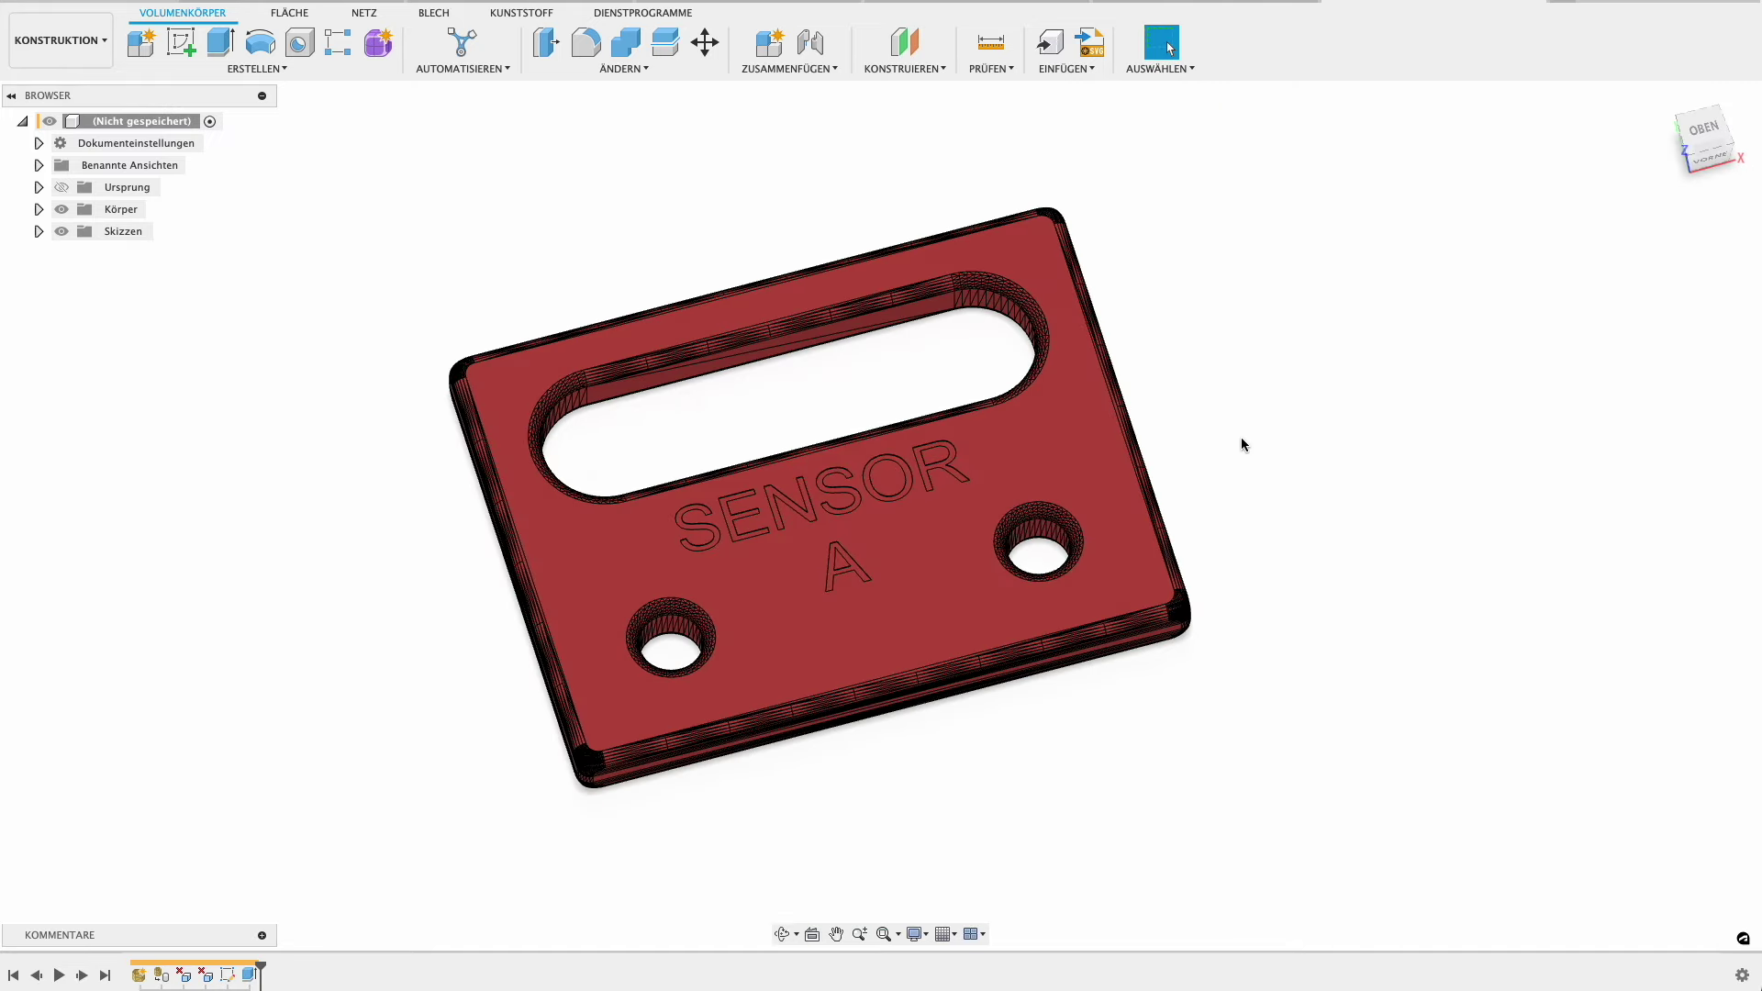
scroll(1216, 411, "up", 2)
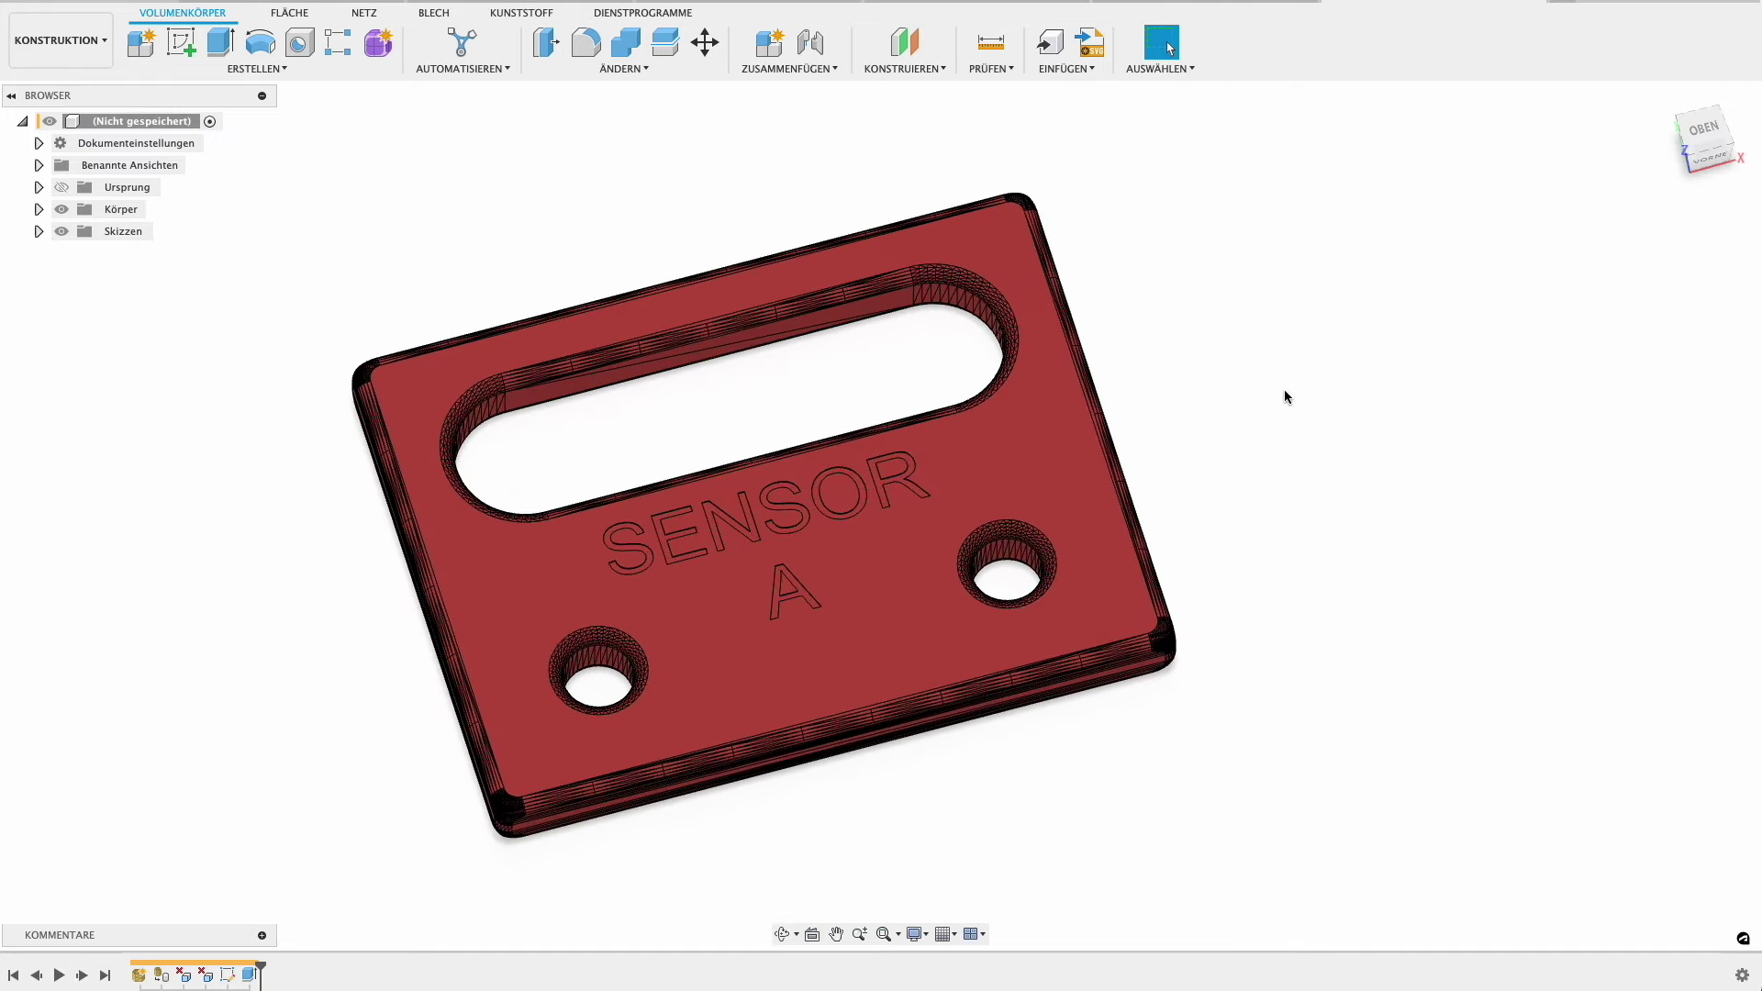